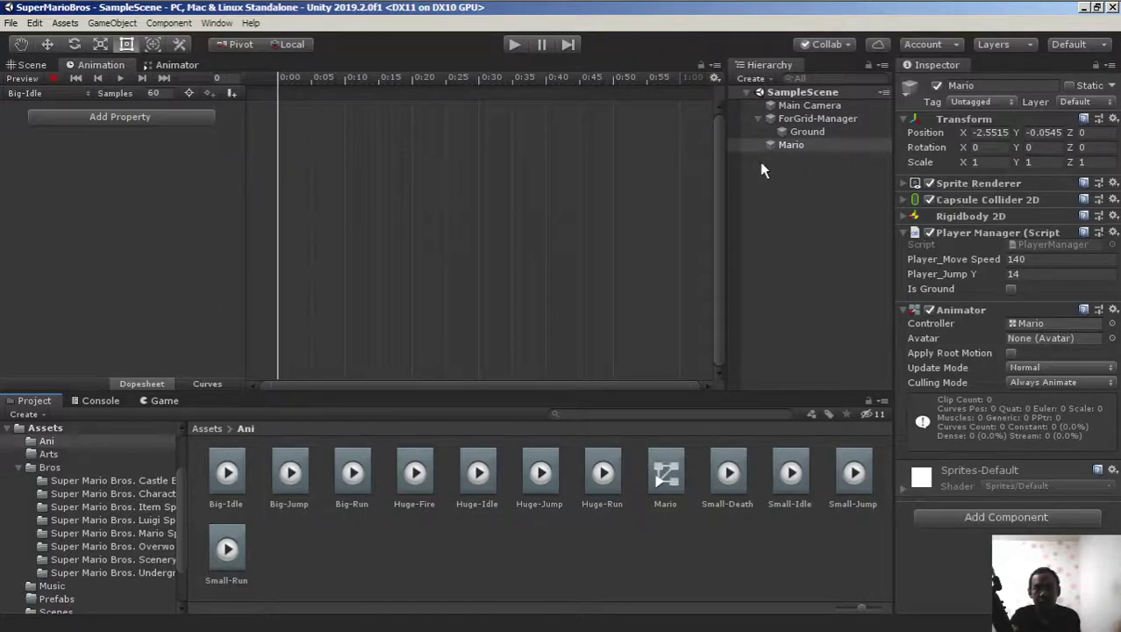
Create a new animation clip named FromSmallToBig for the Mario object in the Ani folder
click(793, 146)
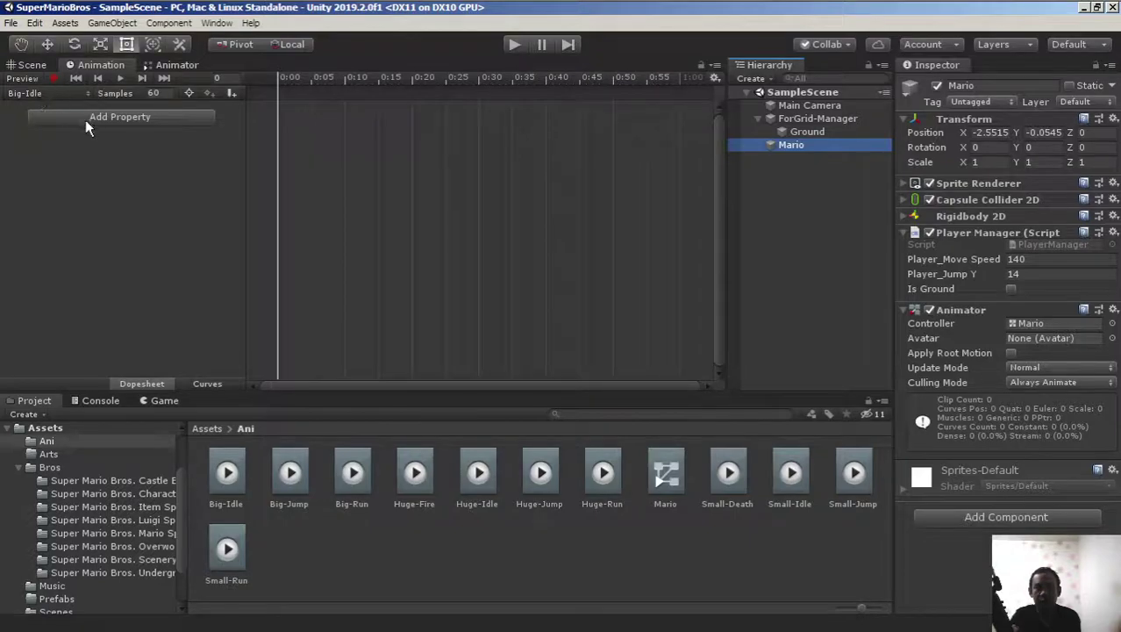
click(37, 93)
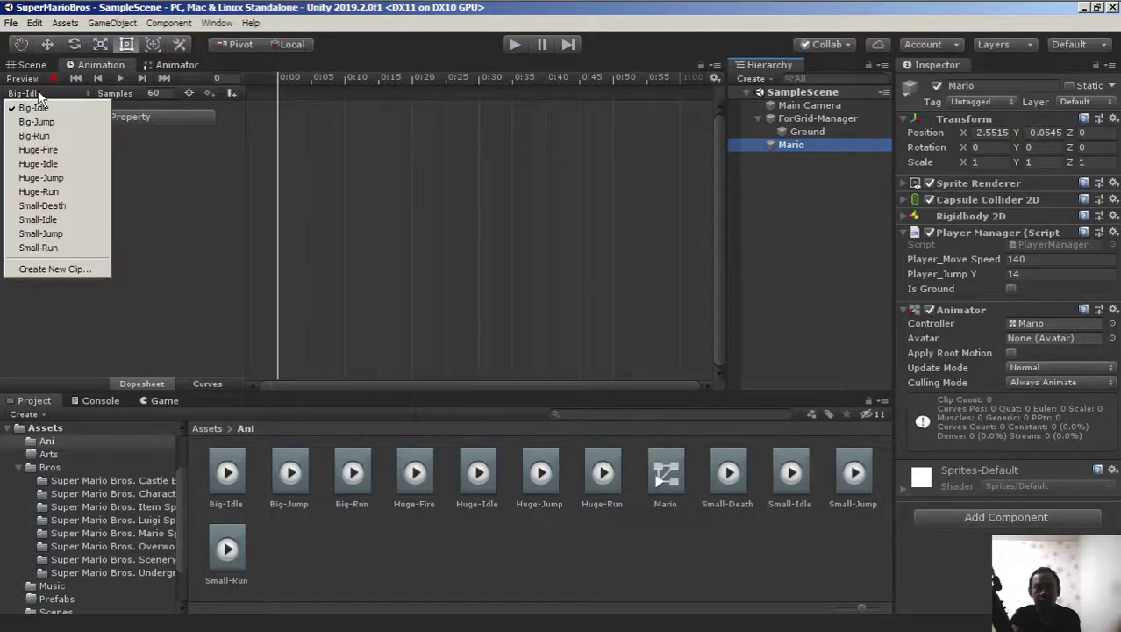
click(47, 269)
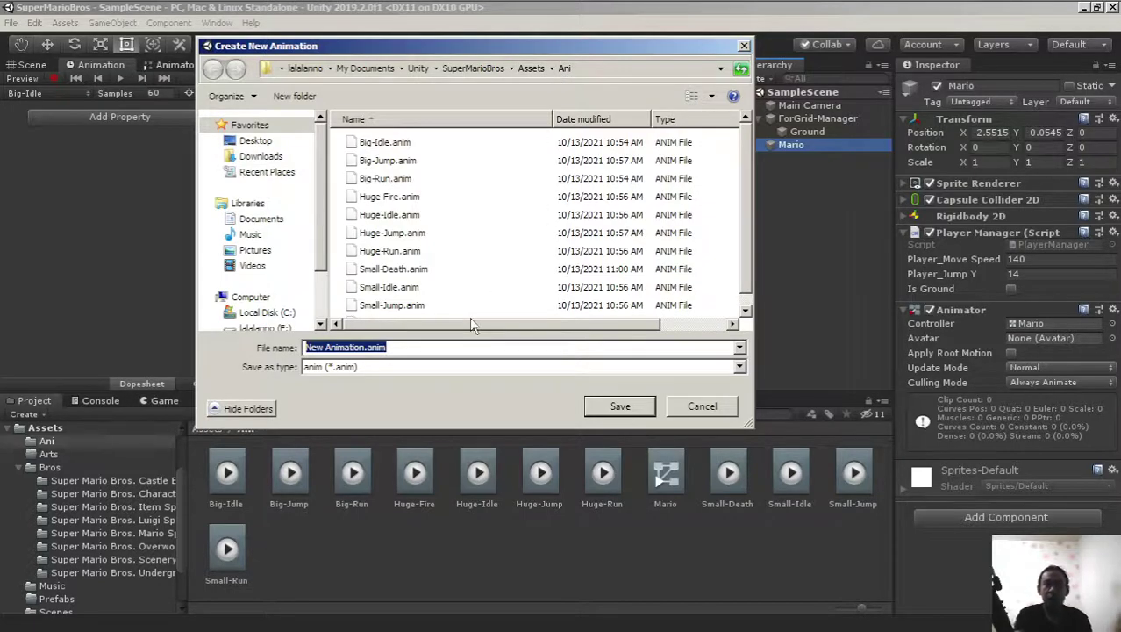
text(From)
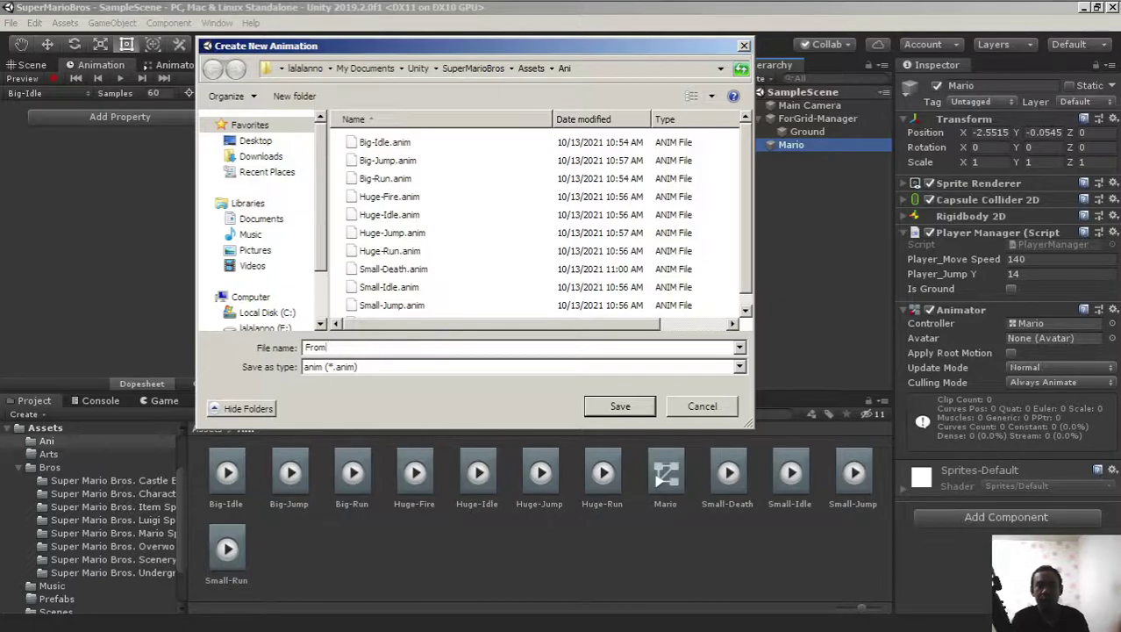
text(SmallTO)
key(BackSpace)
key(BackSpace)
key(ctrl+a)
key(BackSpace)
text(FromSmallToBig)
key(Return)
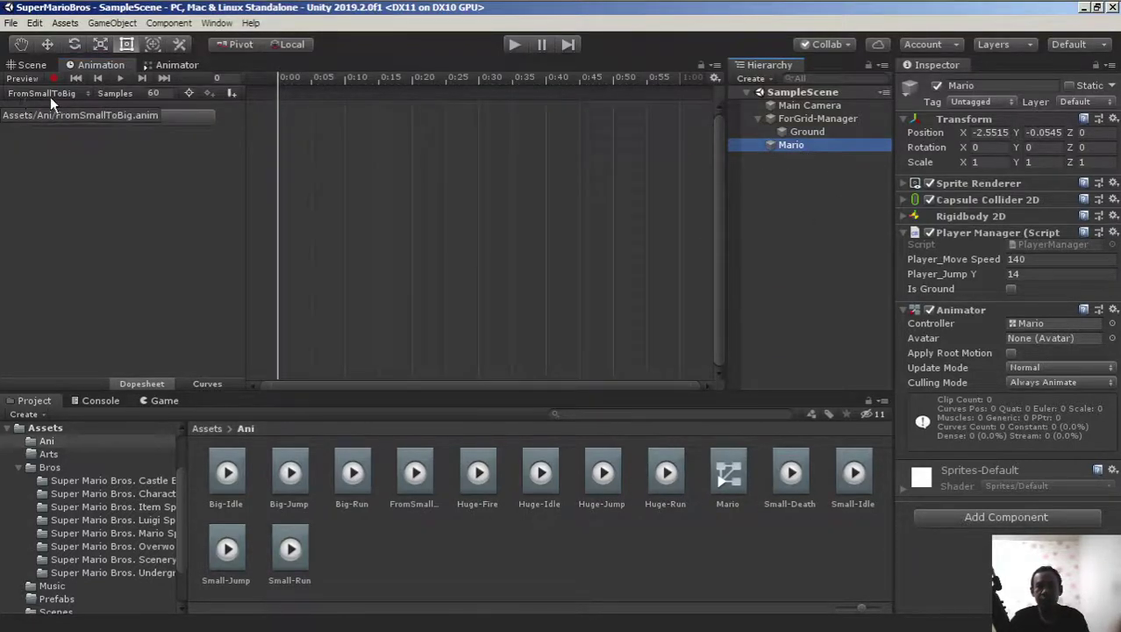
Create another animation clip for Mario in the Ani folder, named FromBigToHuge
click(51, 95)
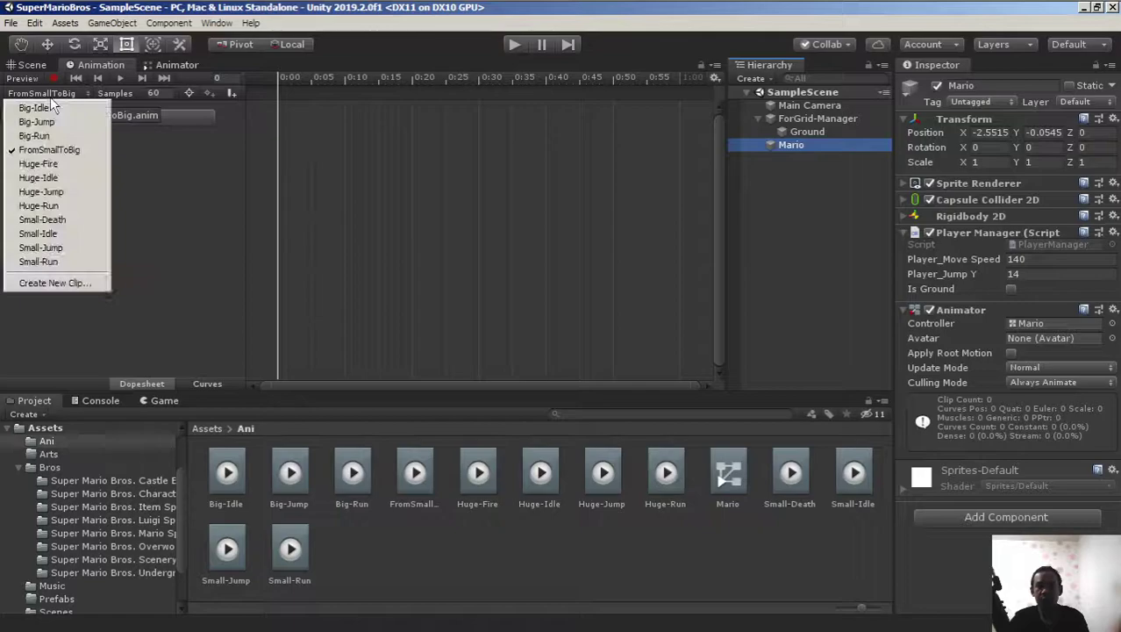
click(52, 283)
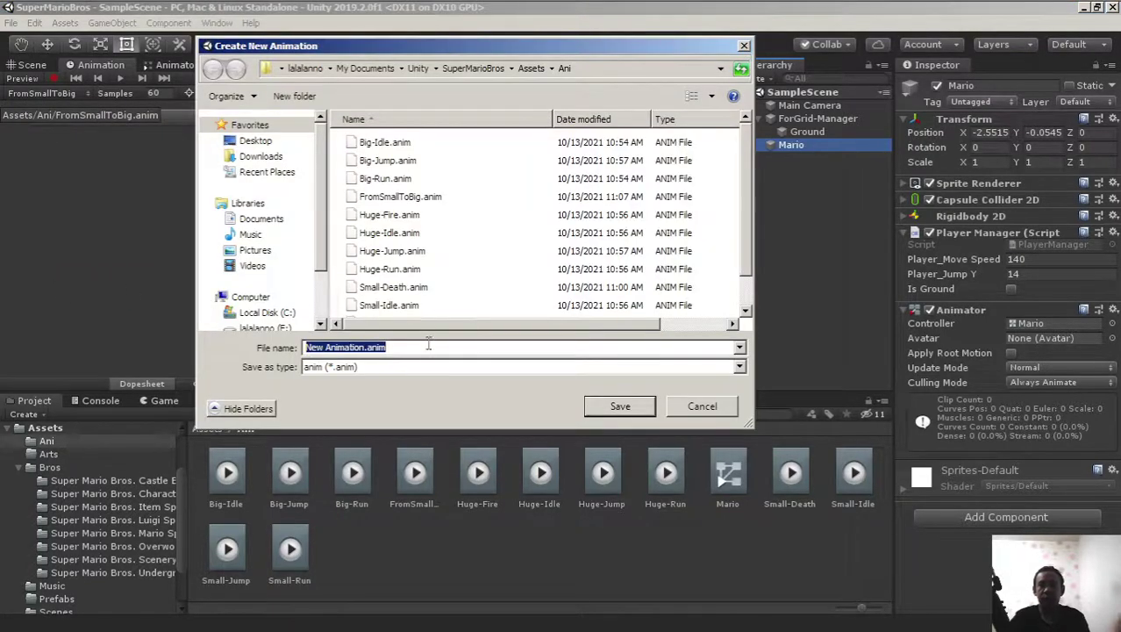
text(Fro)
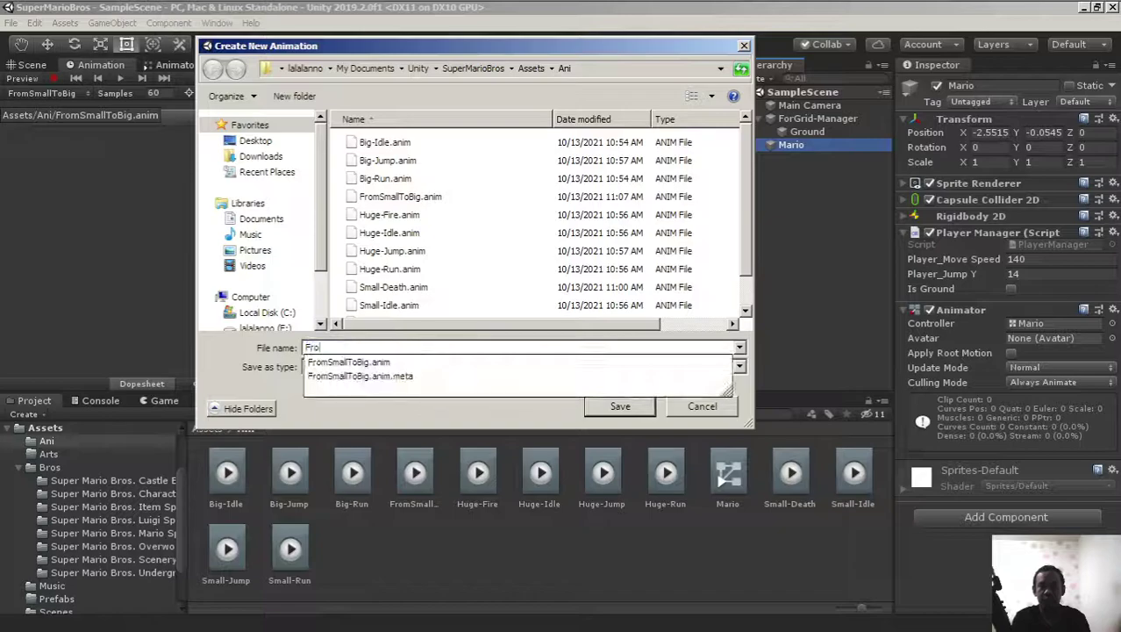
text(mBigToHu)
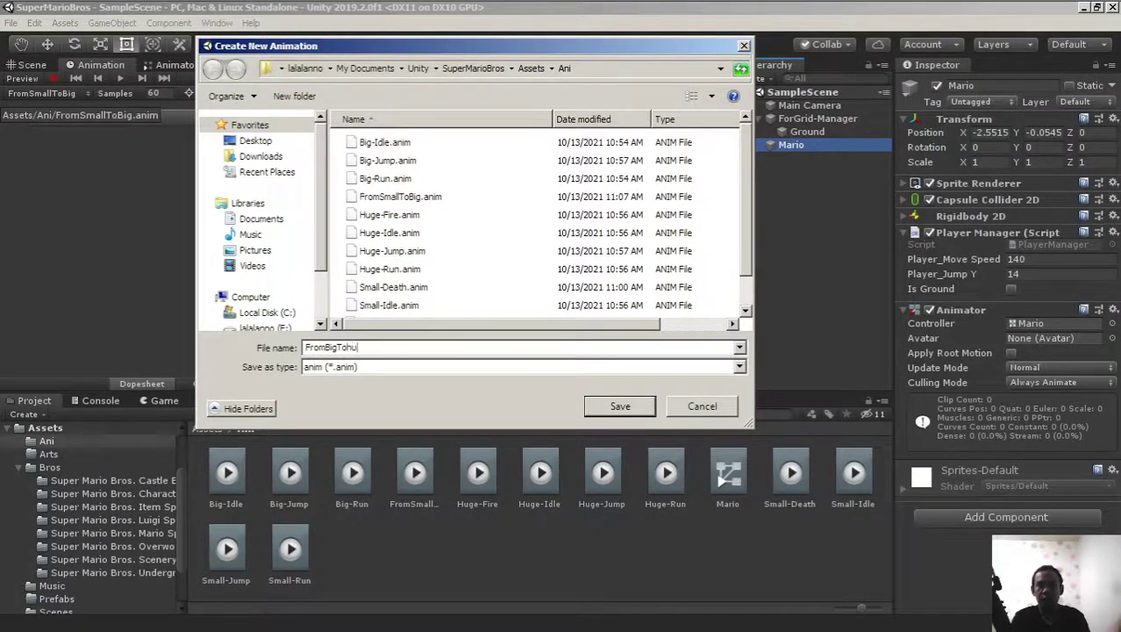
text(ge)
key(Return)
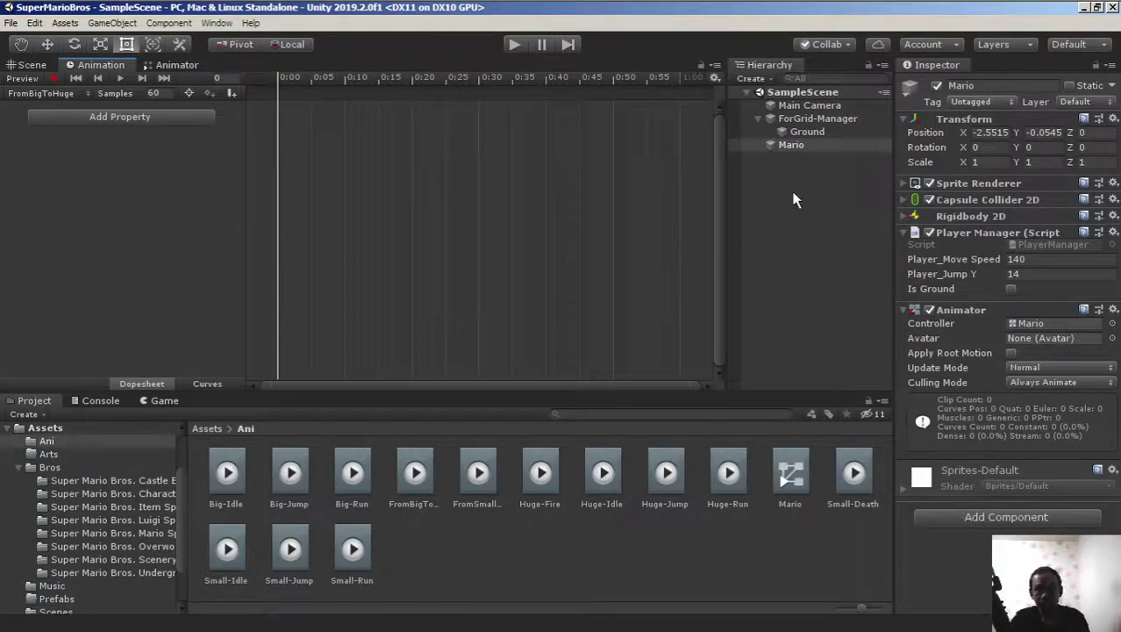
Add a new Mario animation clip named FromHugeToBig to the Ani folder
click(794, 146)
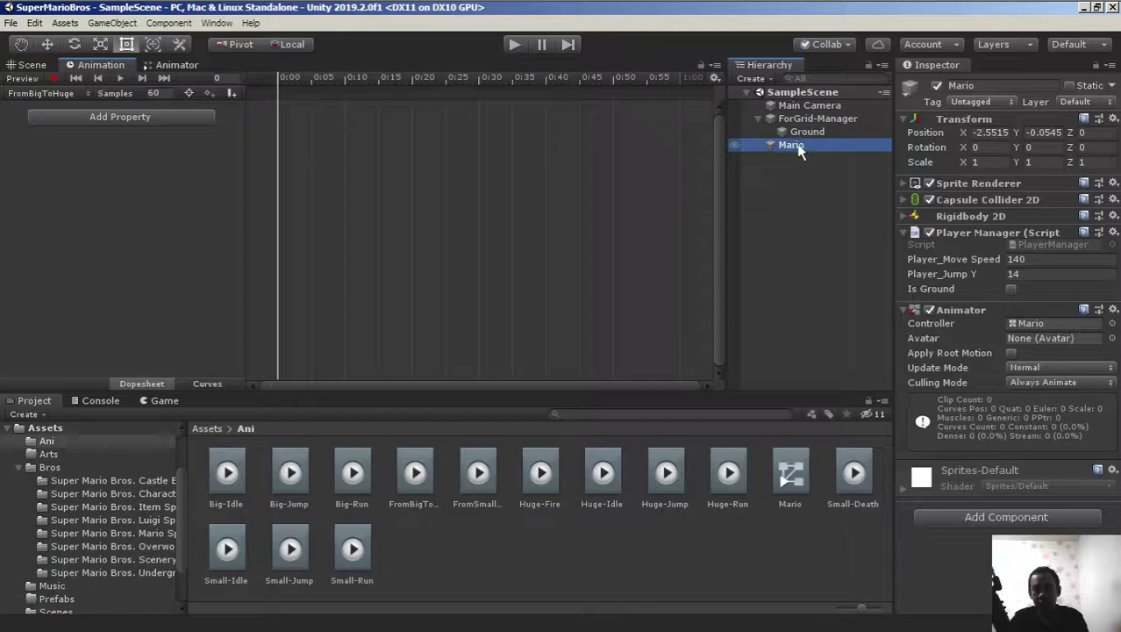
click(55, 95)
click(63, 294)
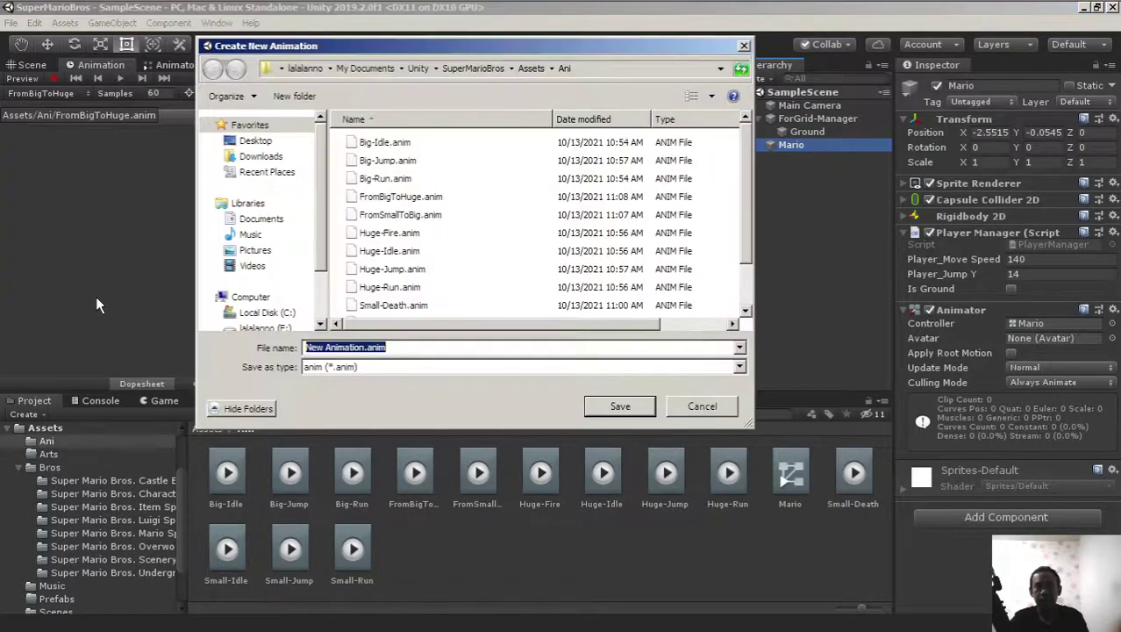
text(From)
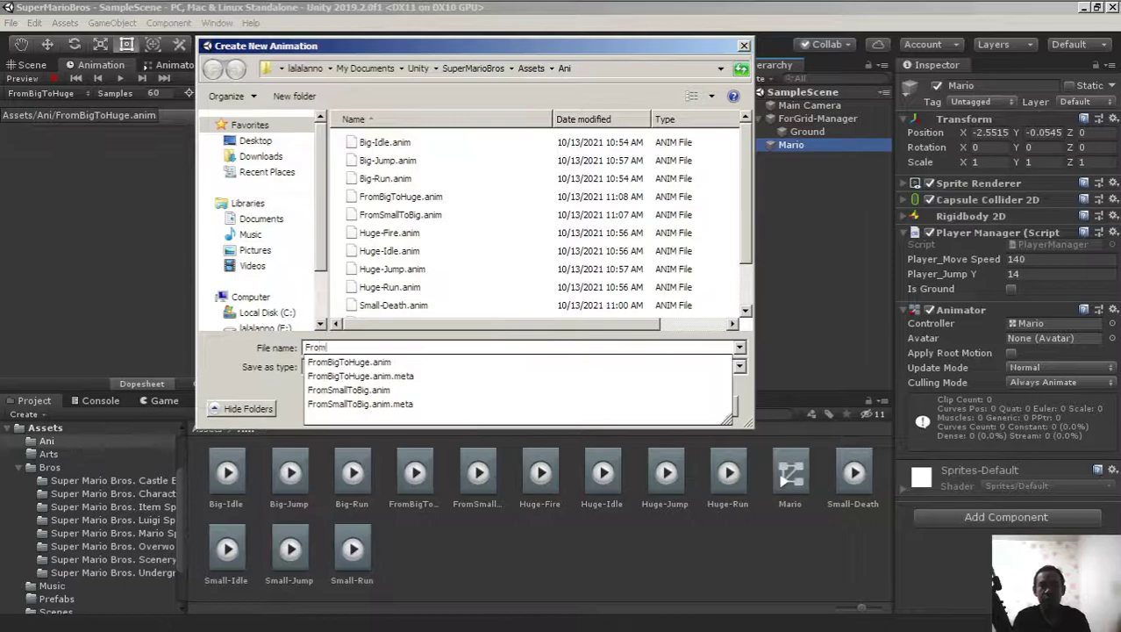
text(HugeToBig)
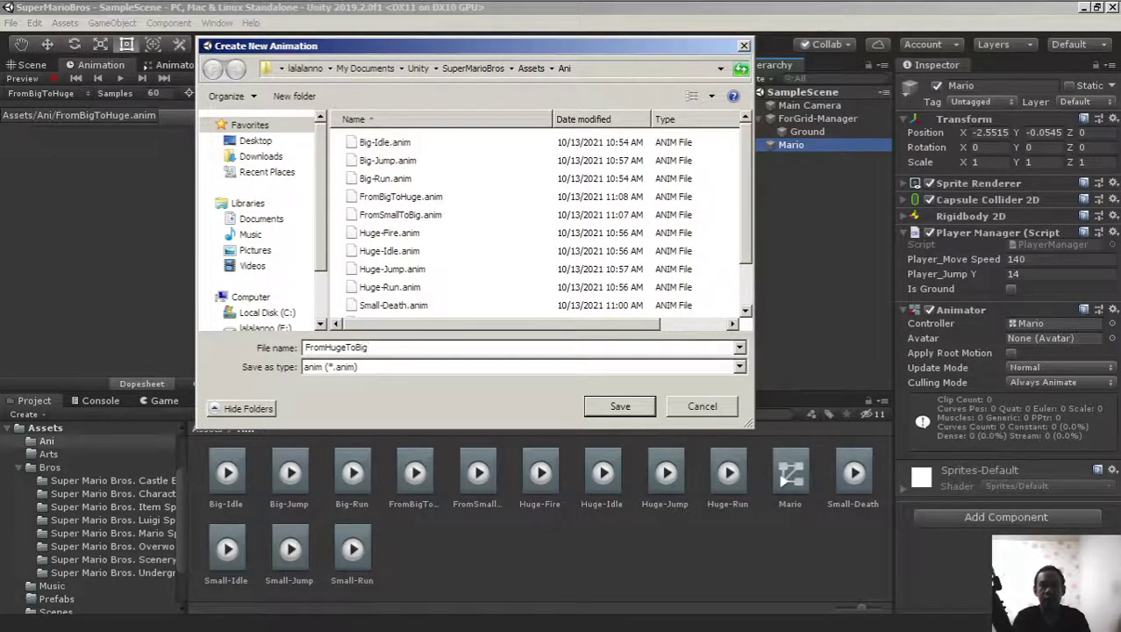
click(615, 407)
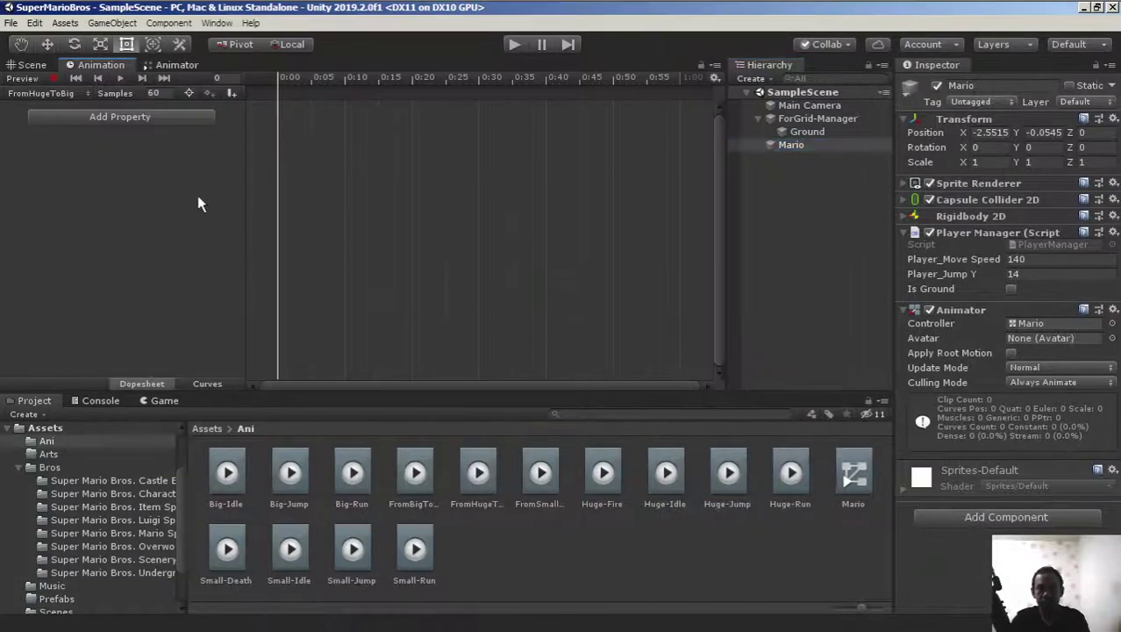
Create a further Mario animation clip named FromBigToSmall in the Ani folder
click(44, 94)
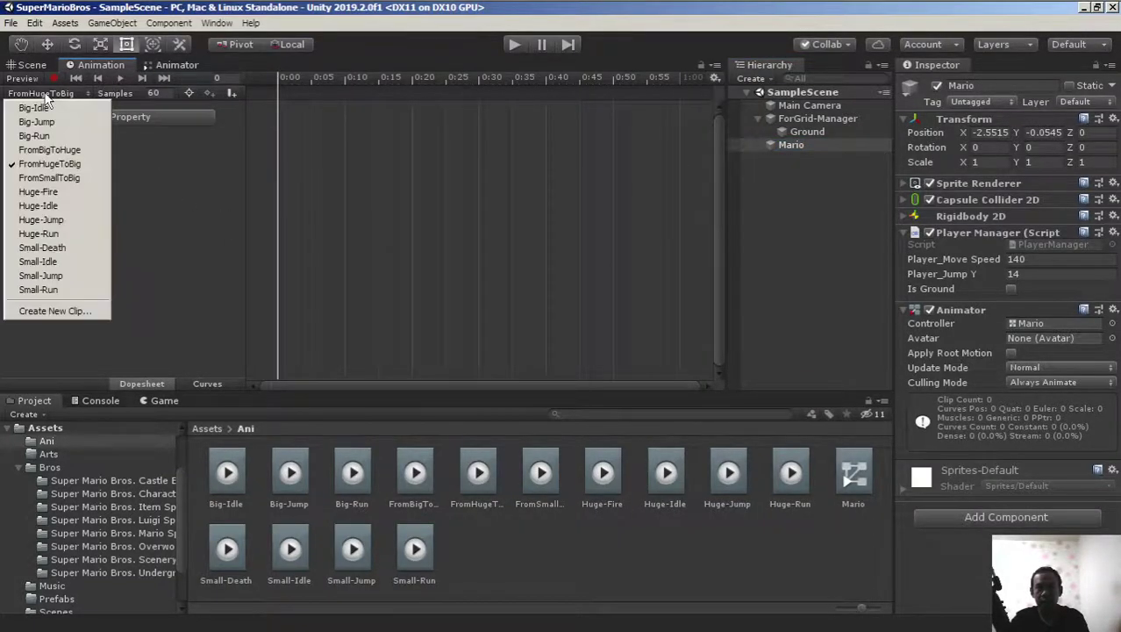
click(62, 313)
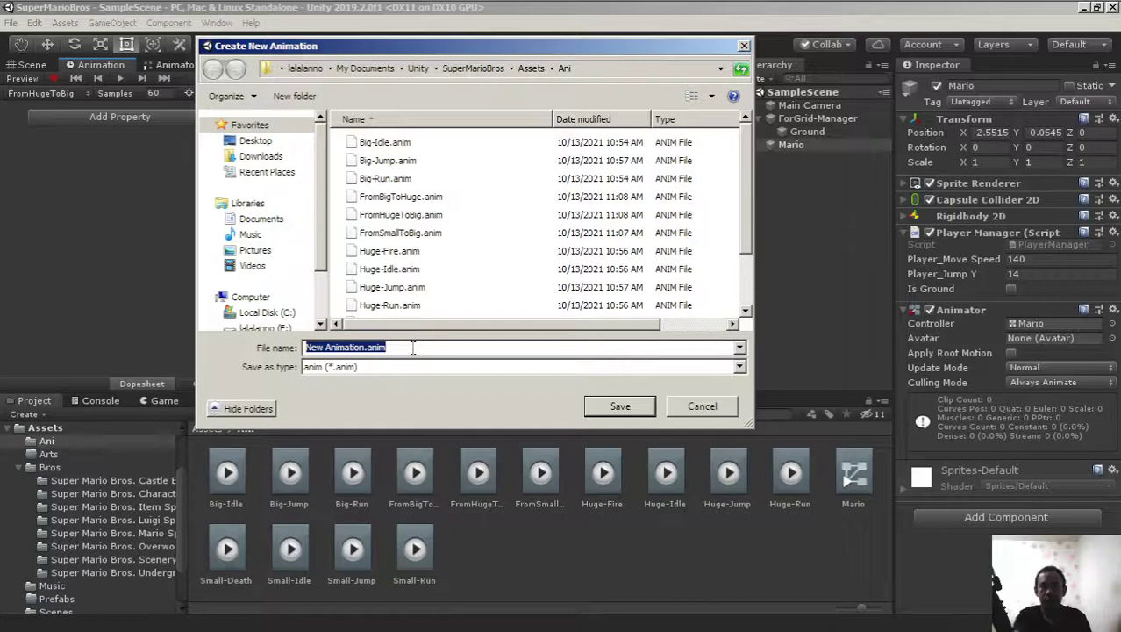
text(FromBigToSmall)
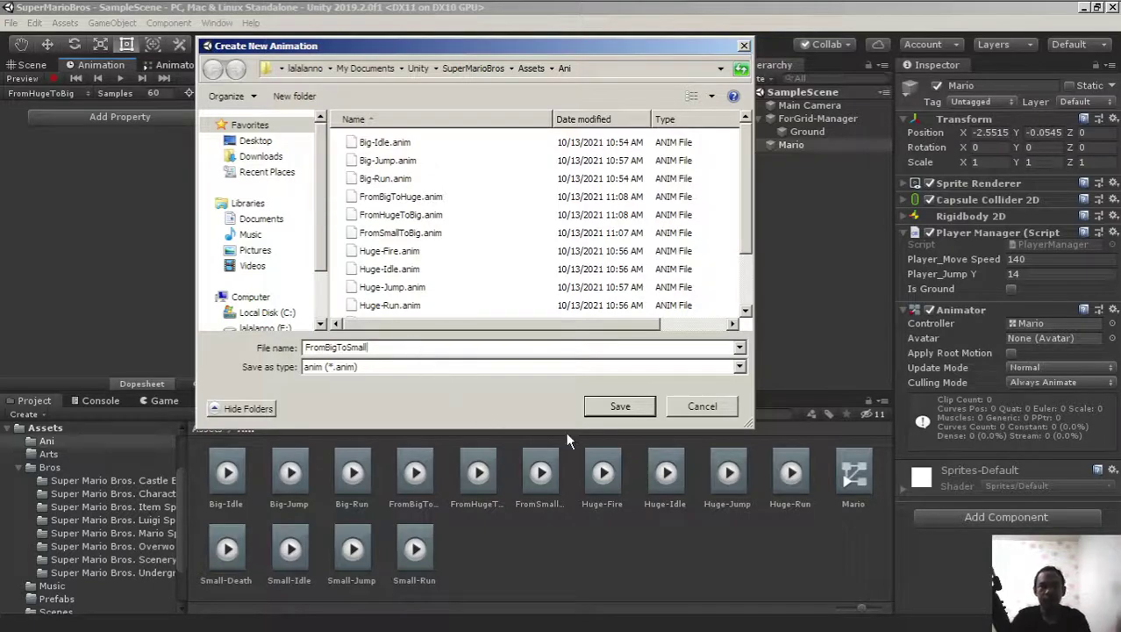
click(621, 405)
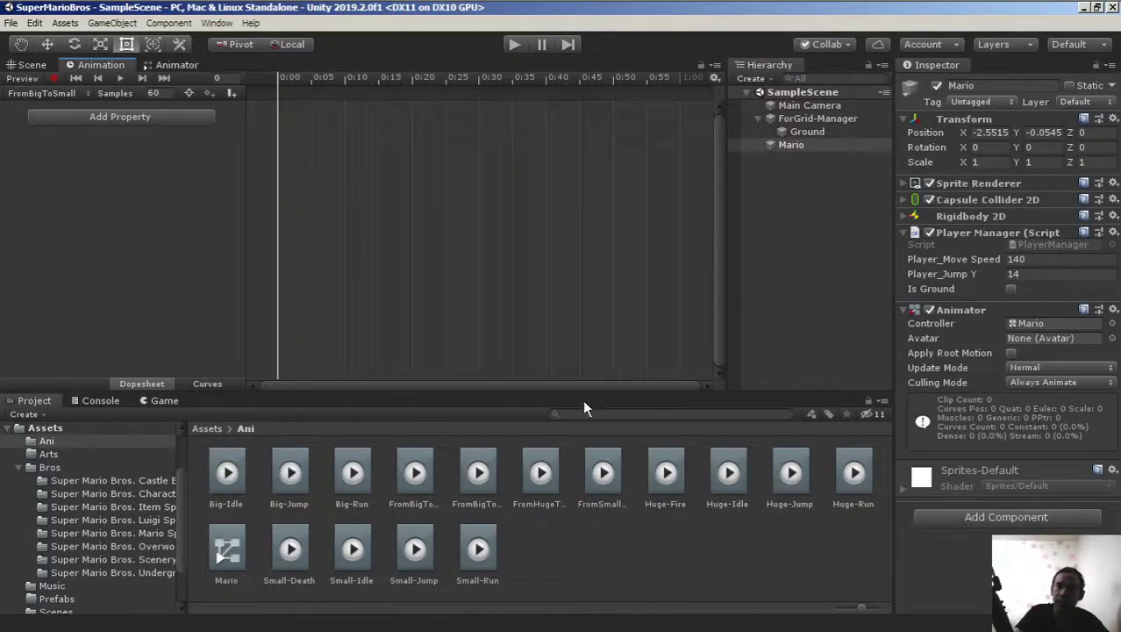
click(40, 93)
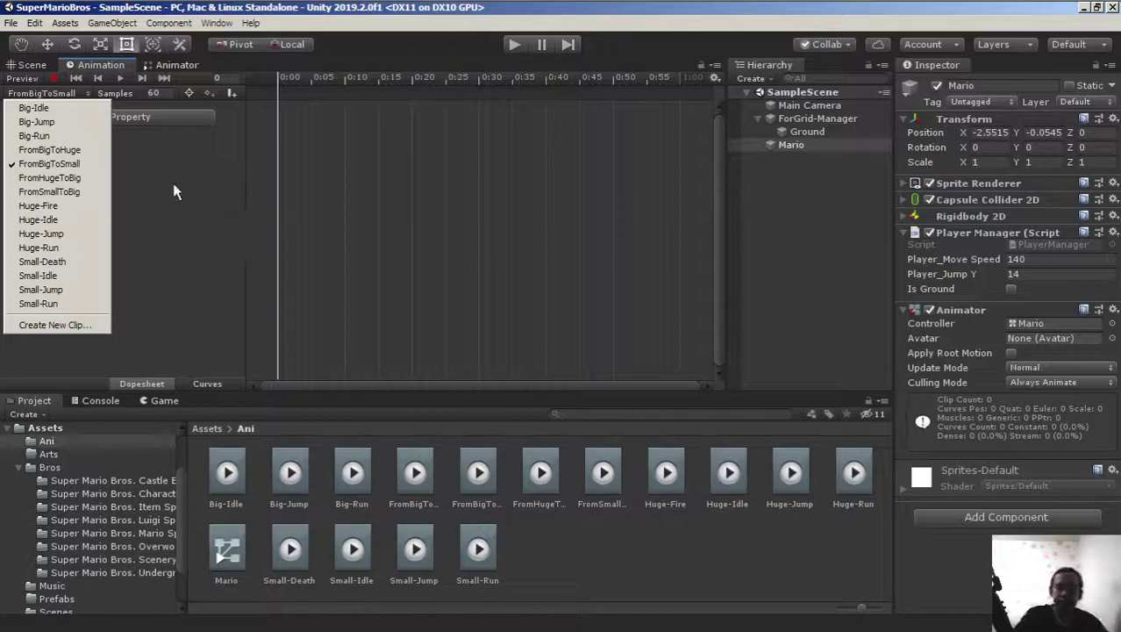
click(32, 65)
click(32, 65)
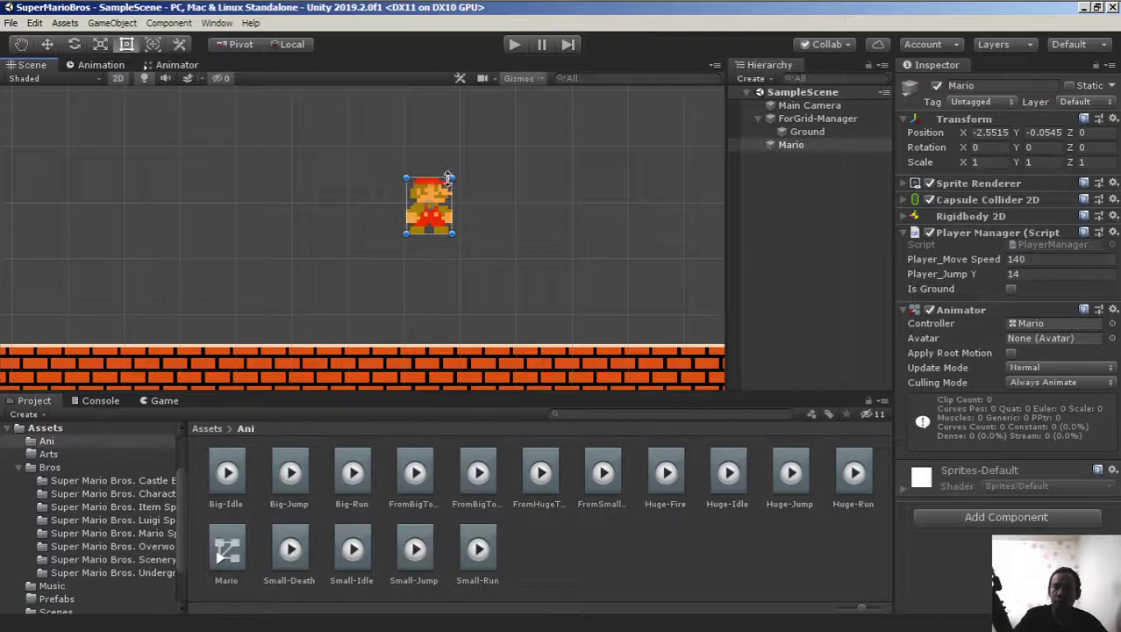
click(806, 150)
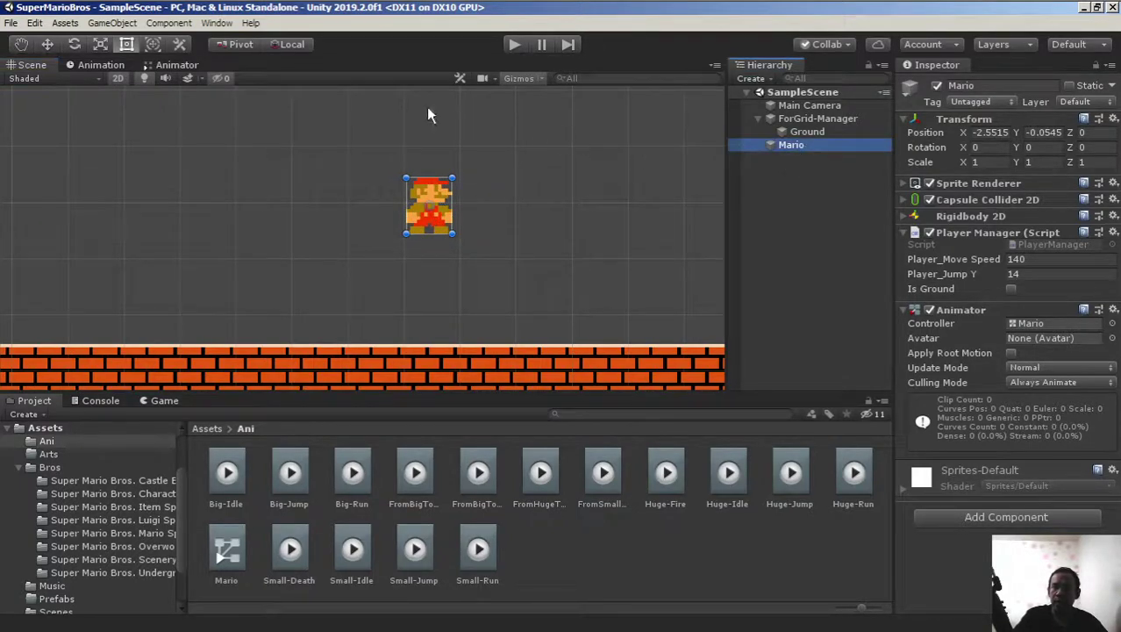
click(72, 78)
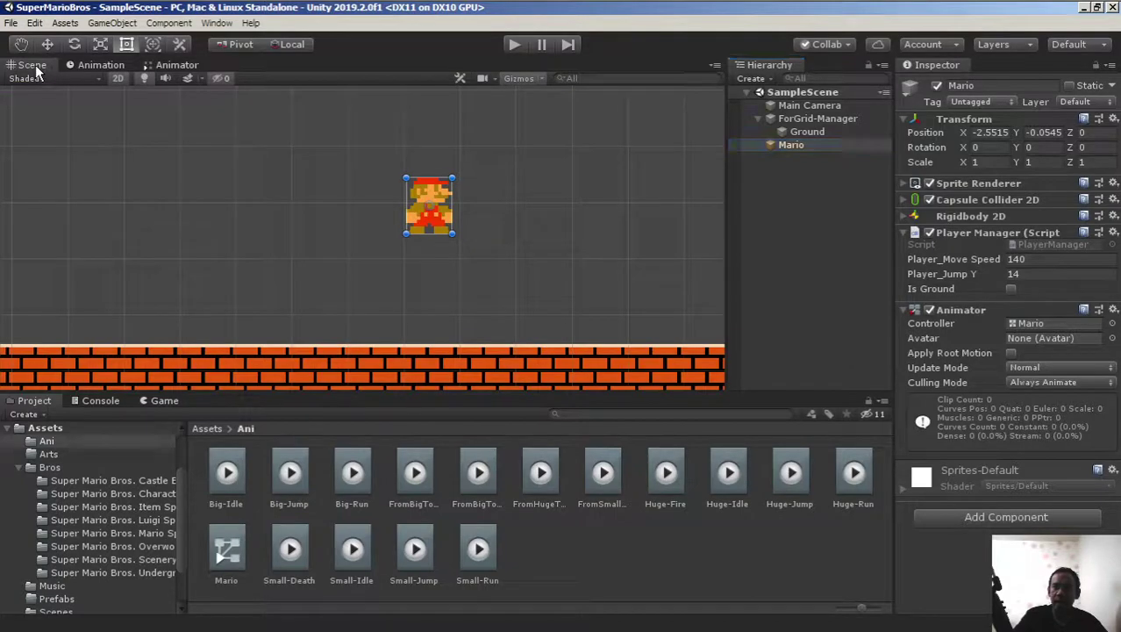
In the Small-Death clip, place the small Mario death sprite from the Super Mario Bros. Mario Sprites_files folder as a keyframe at 0:00
click(103, 65)
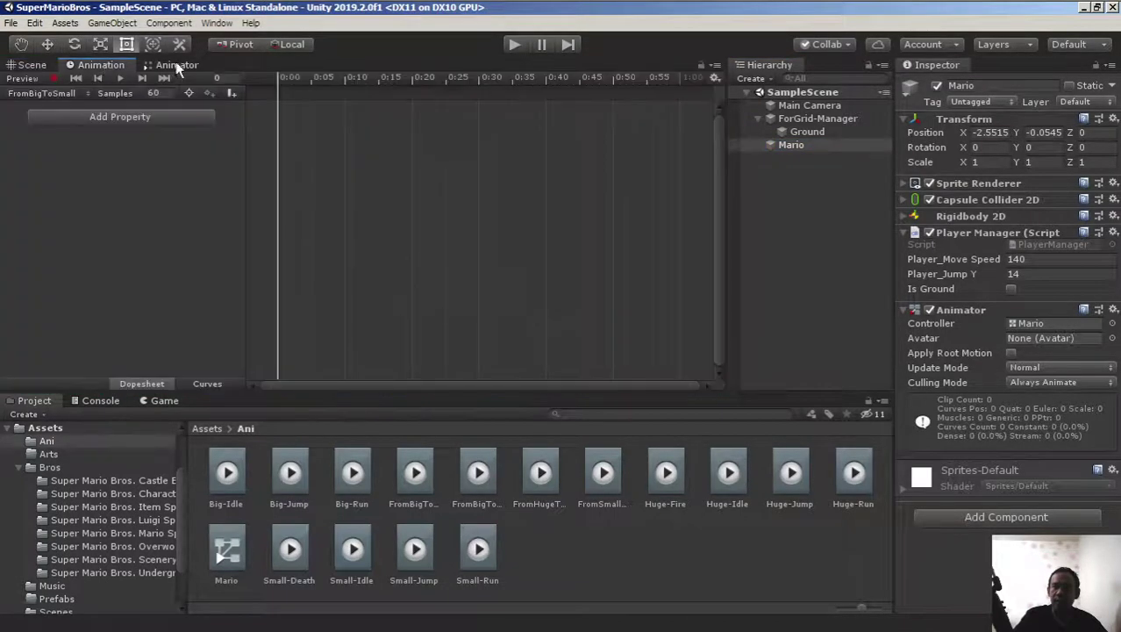
click(41, 91)
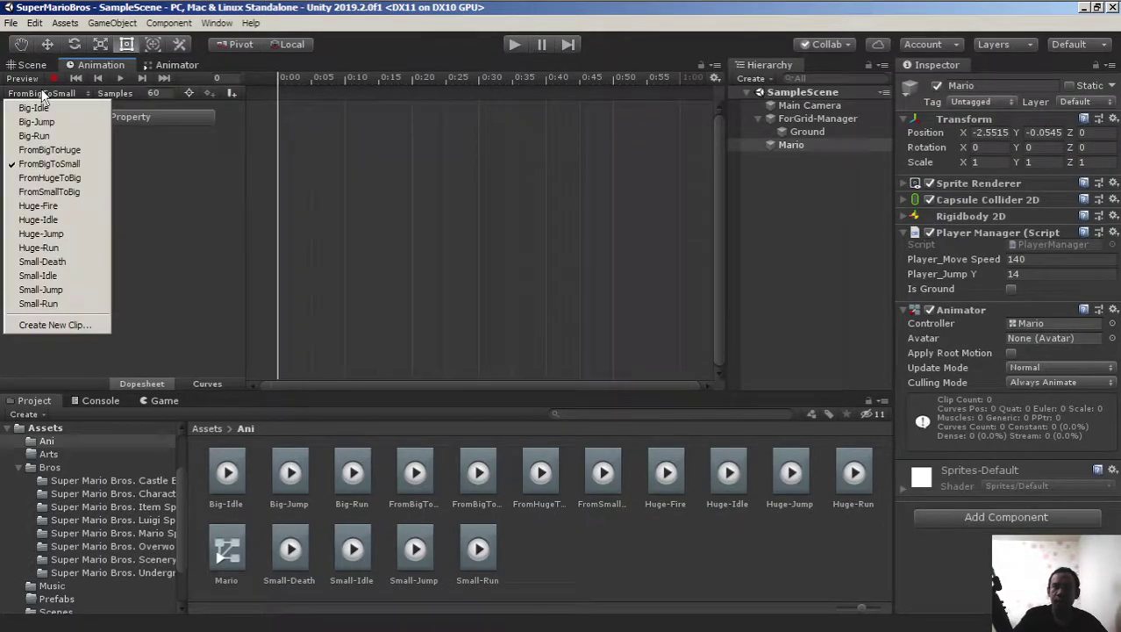
click(57, 264)
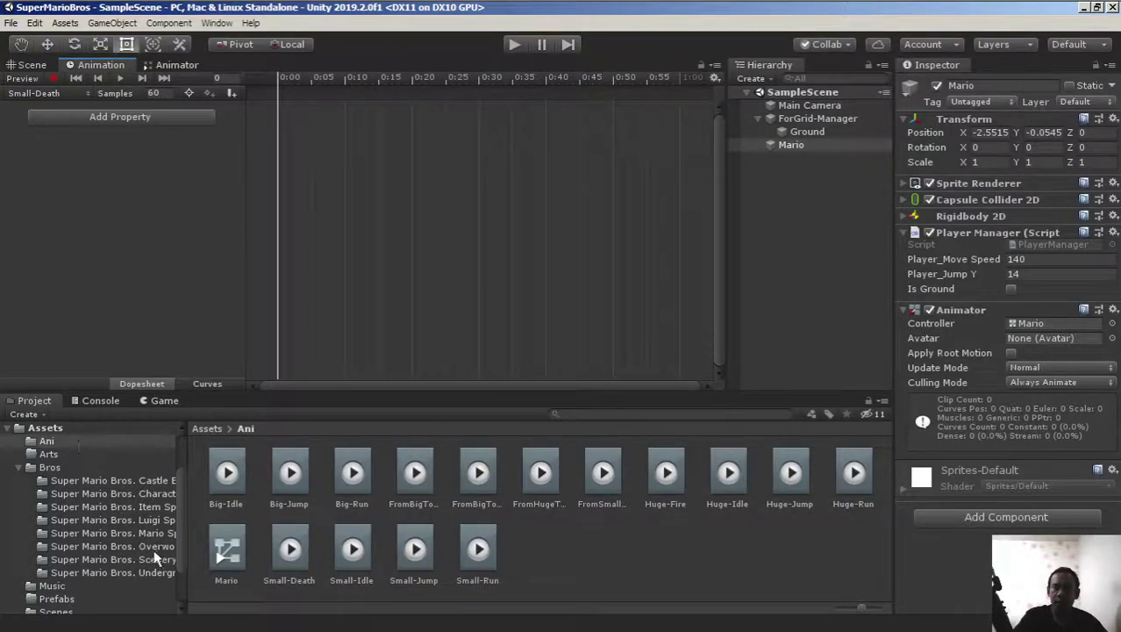
click(51, 430)
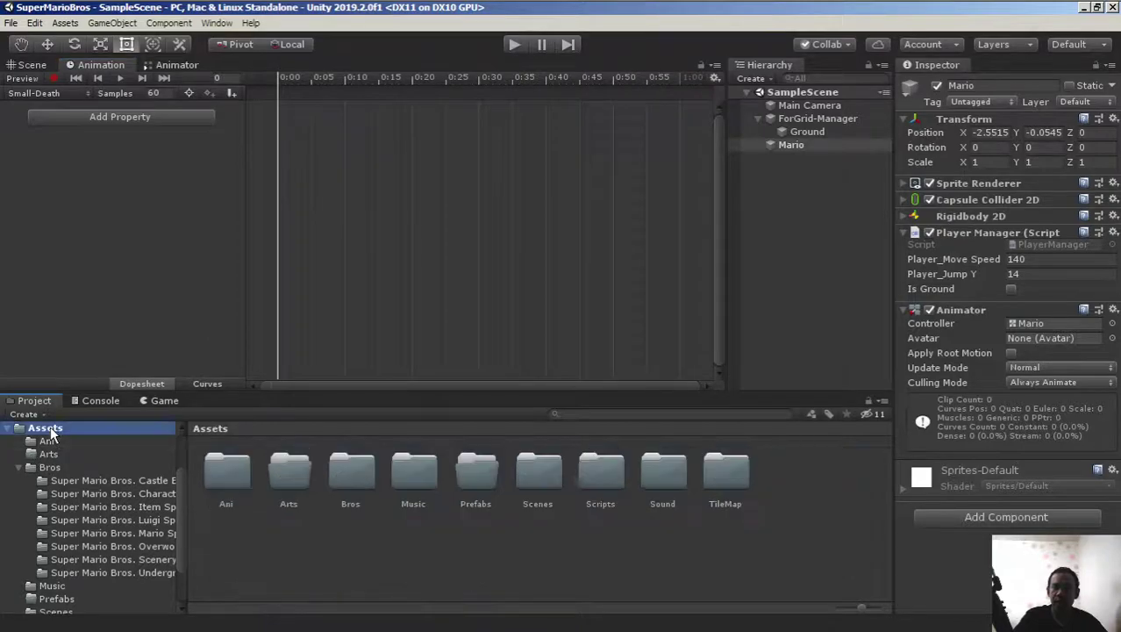
click(61, 467)
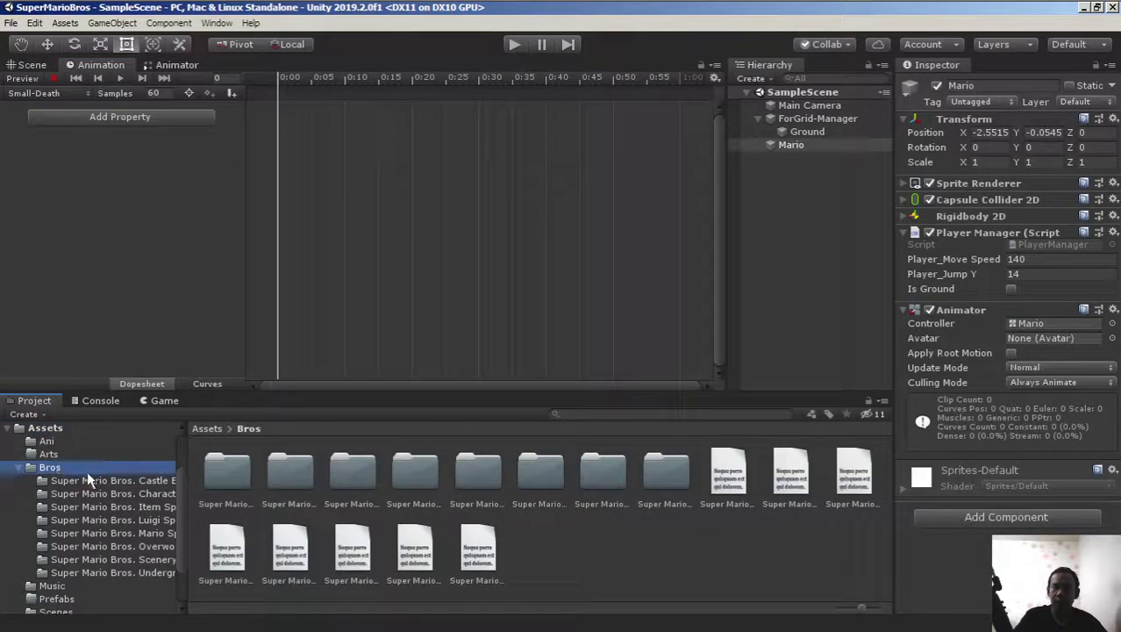
click(142, 533)
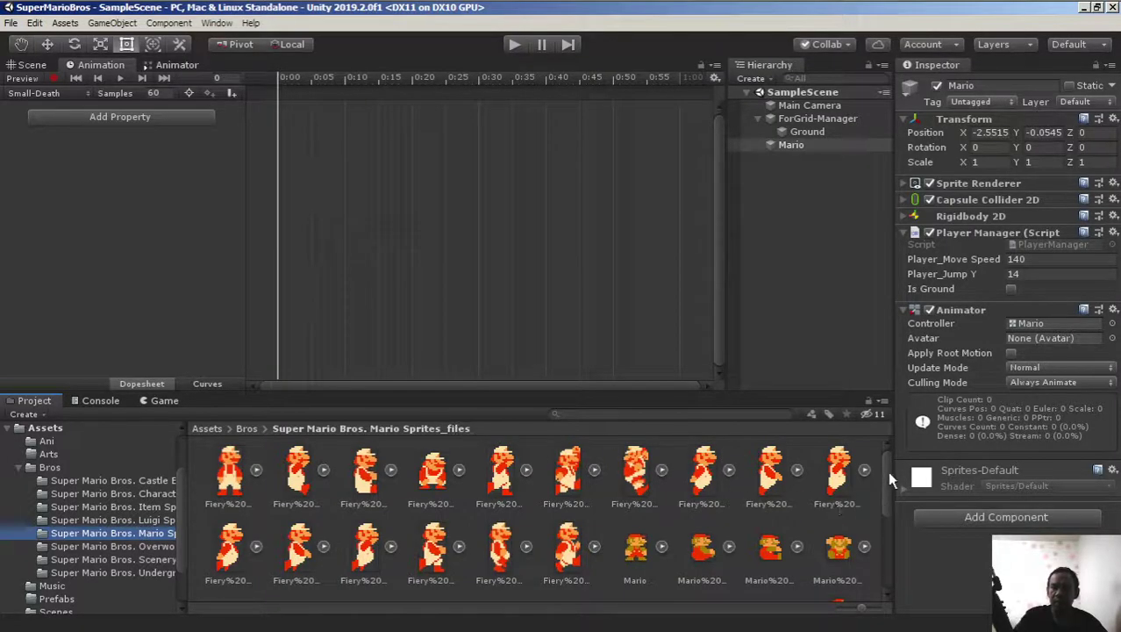
drag(887, 472, 885, 488)
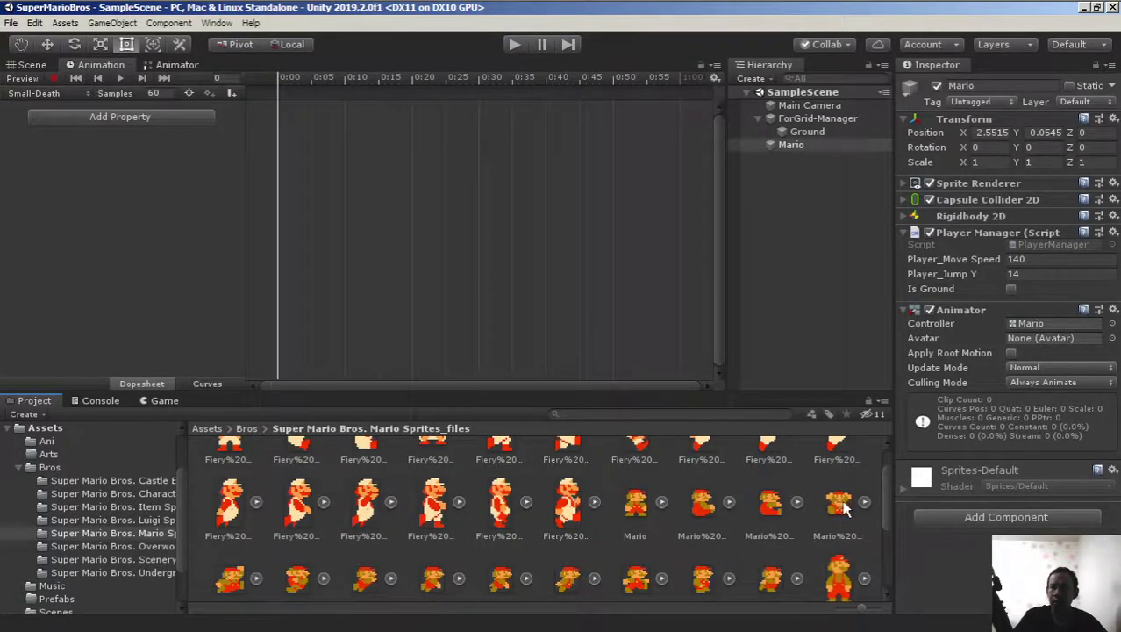
drag(842, 511, 282, 103)
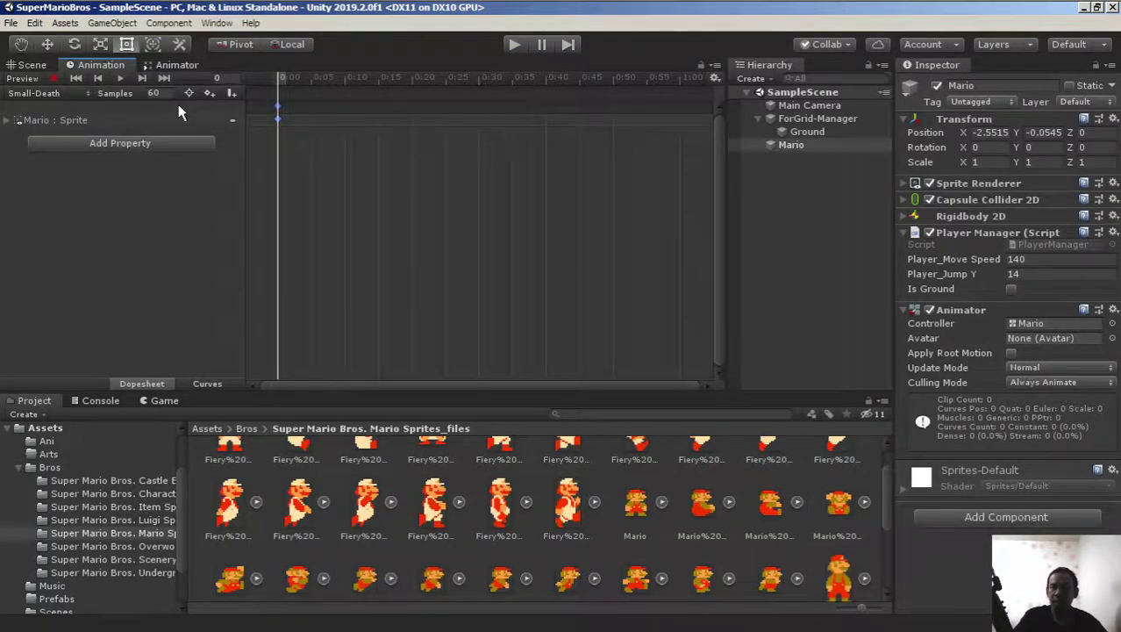
In Mario's Small-Idle clip, place the small standing sprite named Mario as a keyframe at 0:00
click(793, 146)
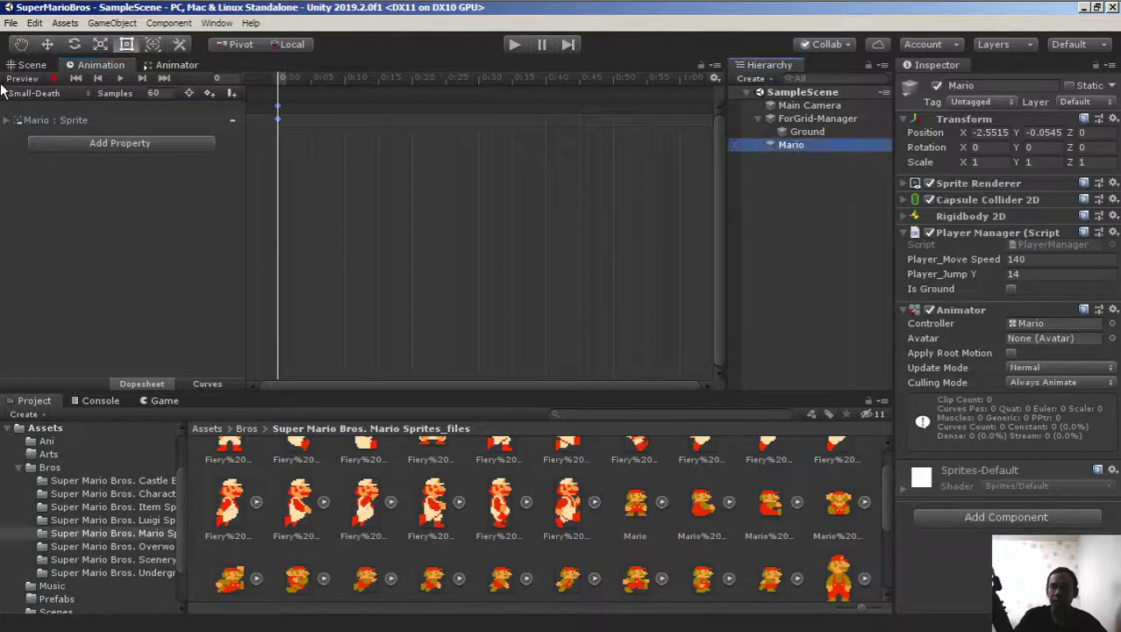
click(35, 93)
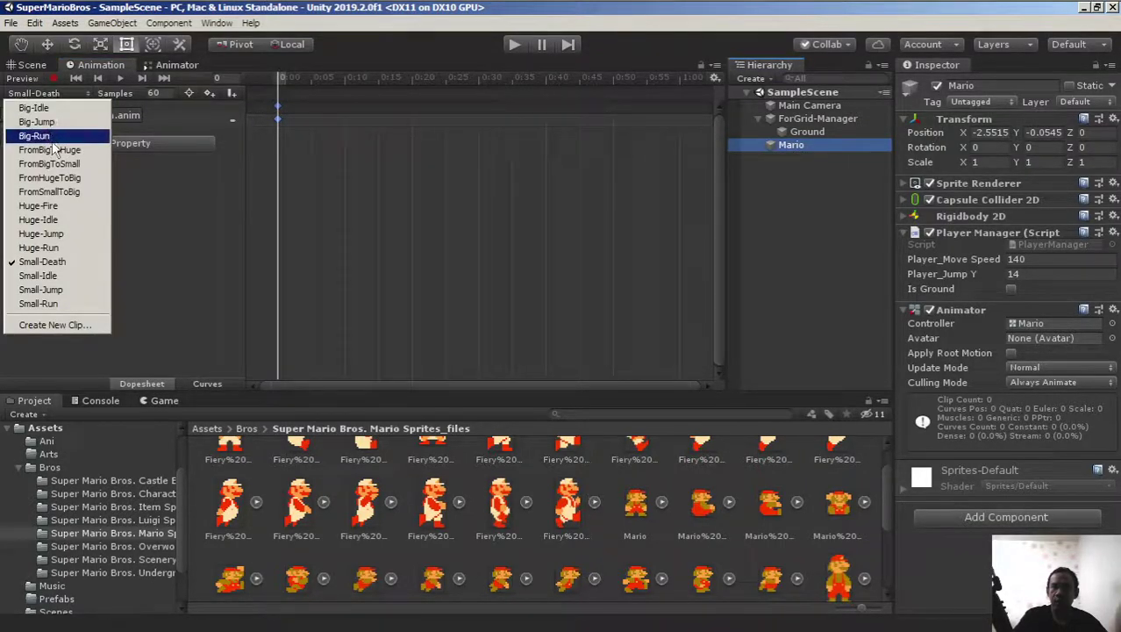
click(38, 275)
click(721, 203)
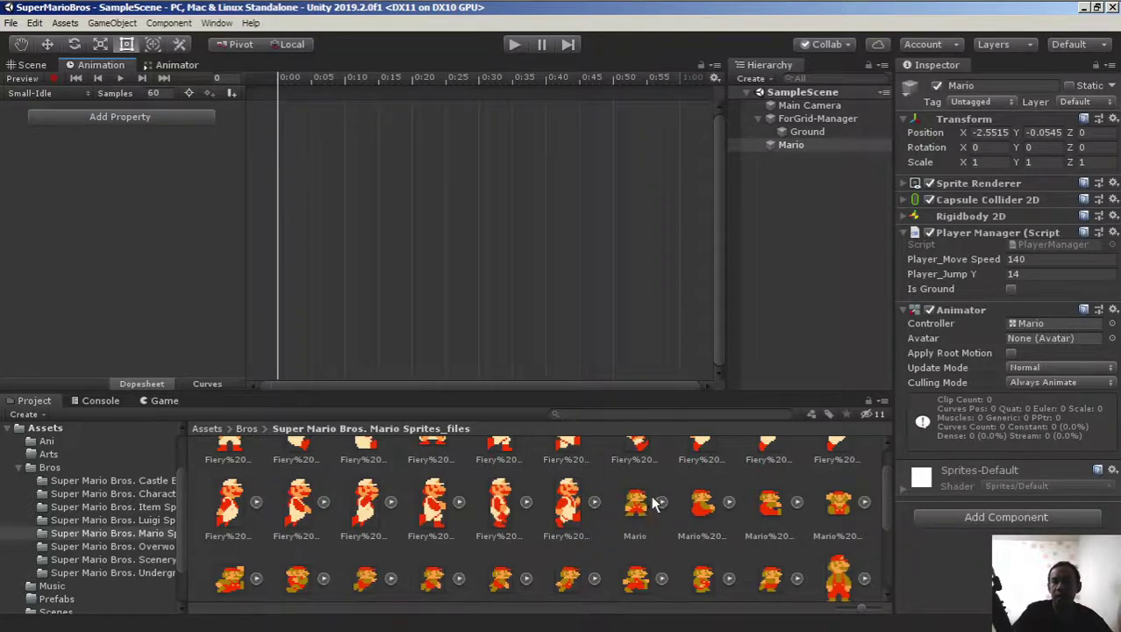
drag(633, 516, 280, 107)
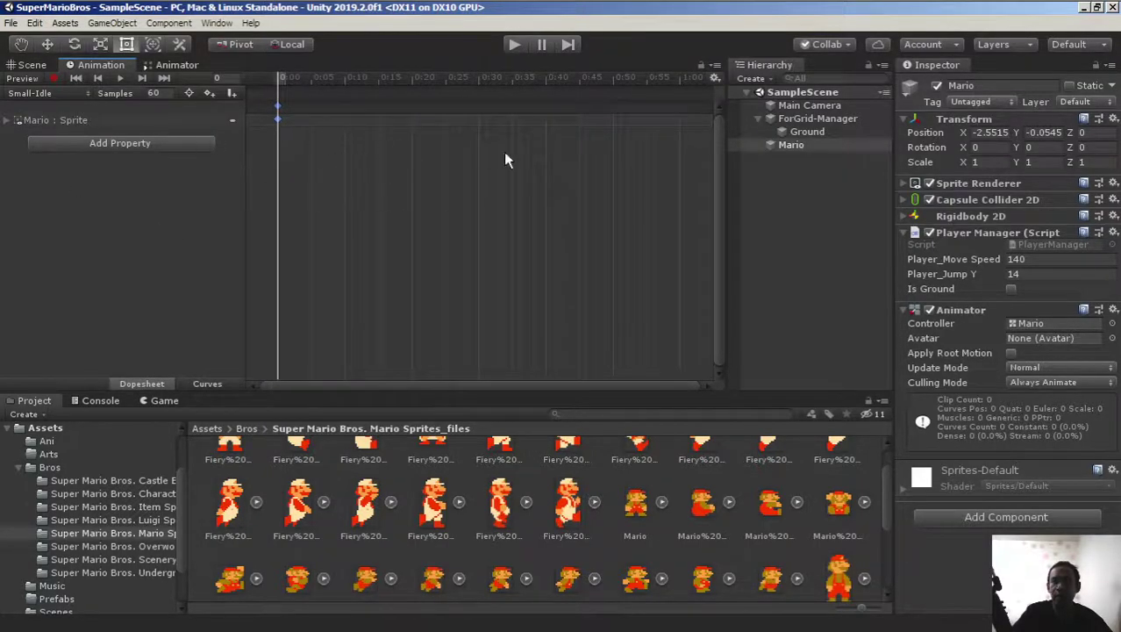
In Mario's Small-Jump clip, place the small jumping Mario sprite as a keyframe at 0:00
click(814, 144)
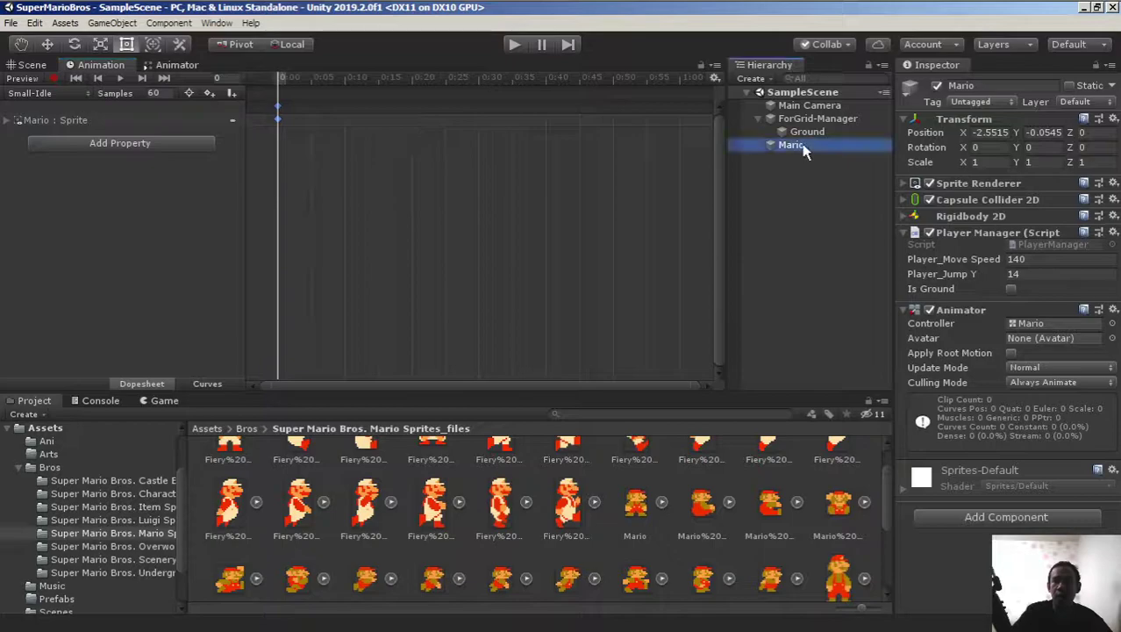
click(53, 93)
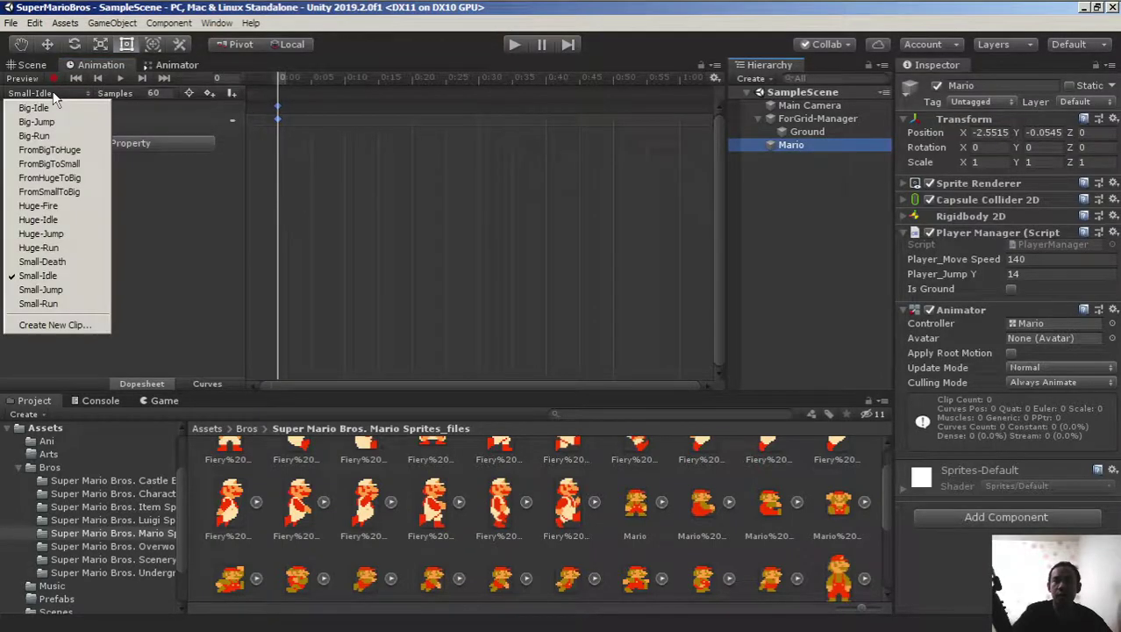
click(54, 292)
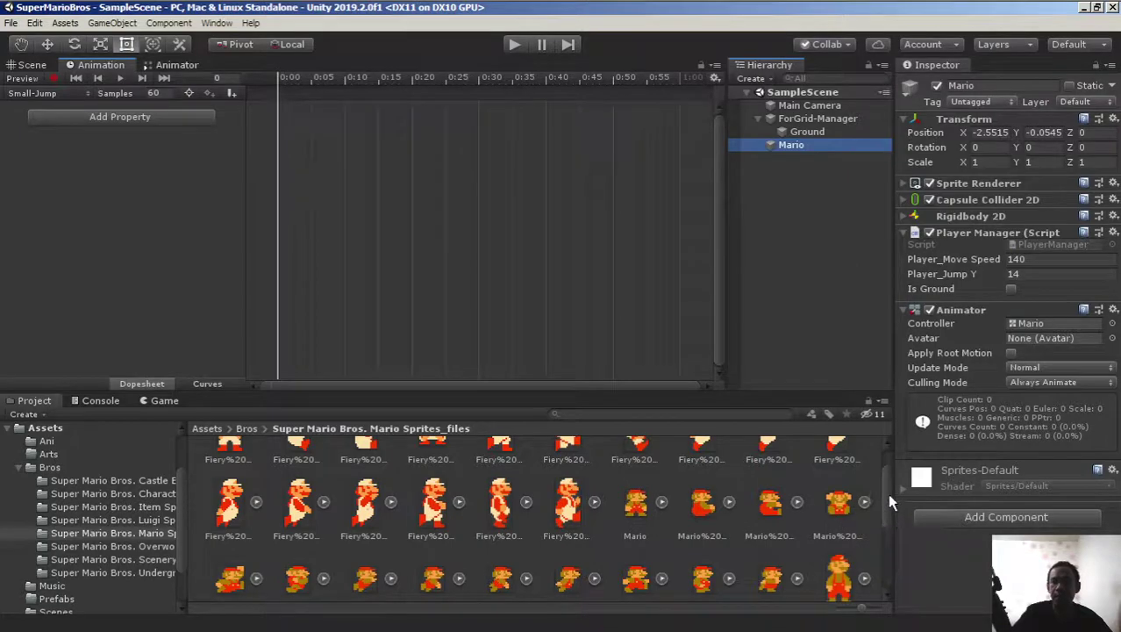
drag(887, 494, 901, 519)
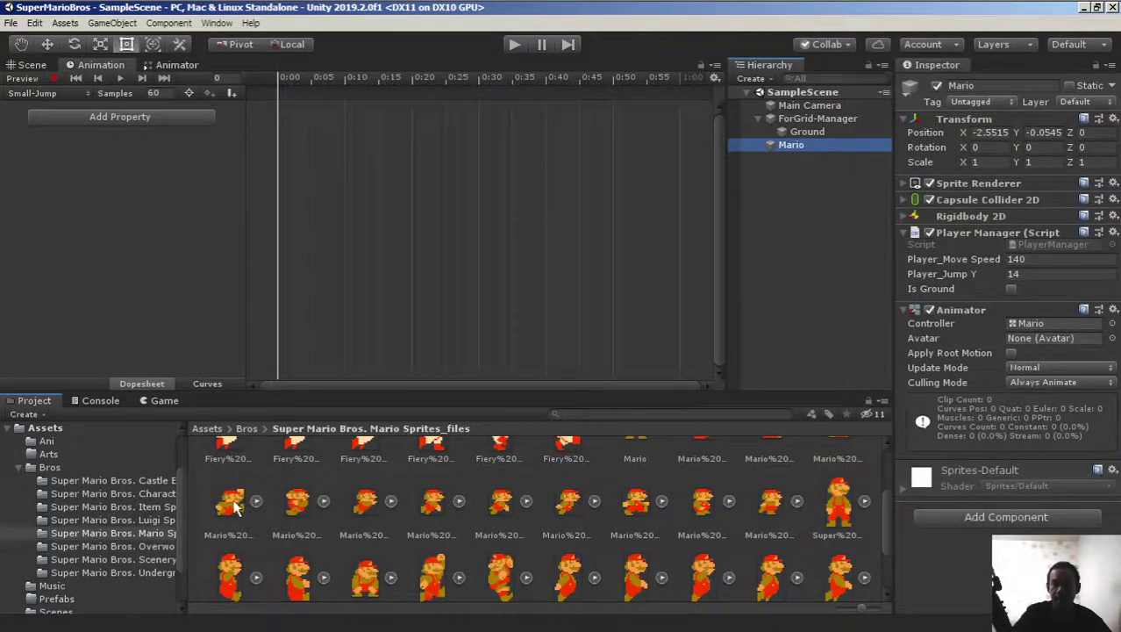
drag(235, 509, 277, 104)
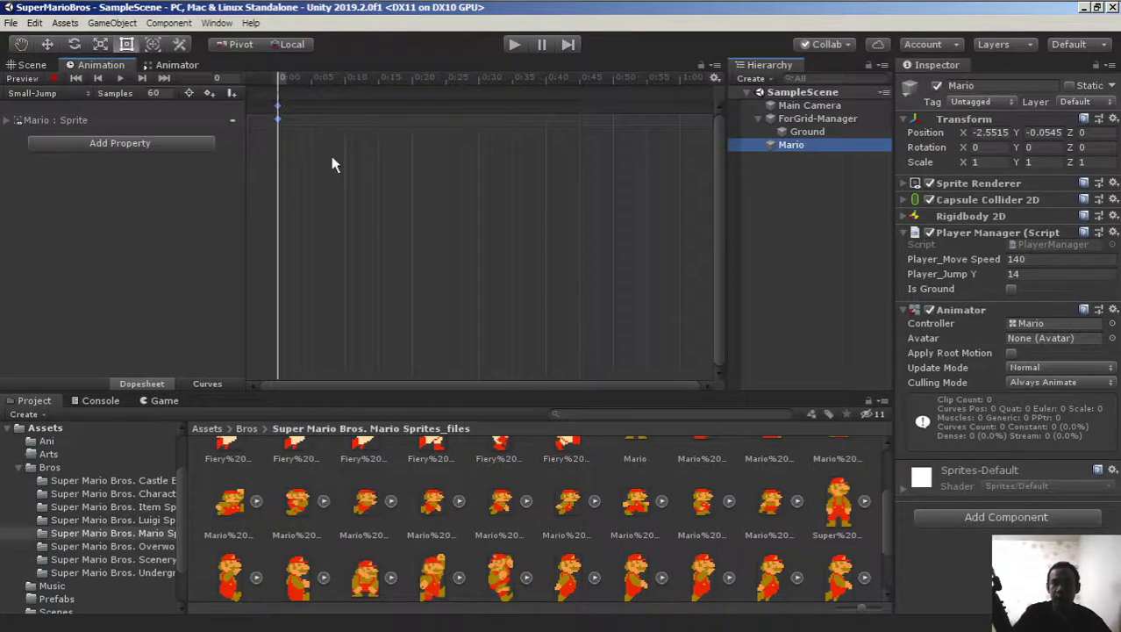
click(618, 287)
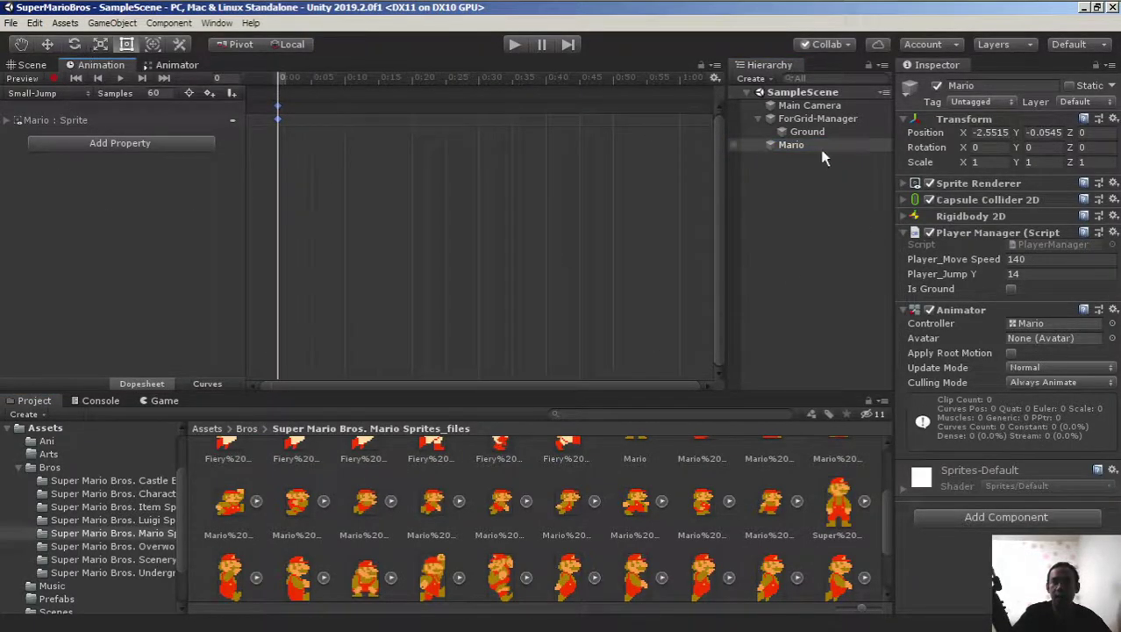
Review the keyframes of Mario's Small-Death, Small-Idle and Small-Jump clips
click(48, 93)
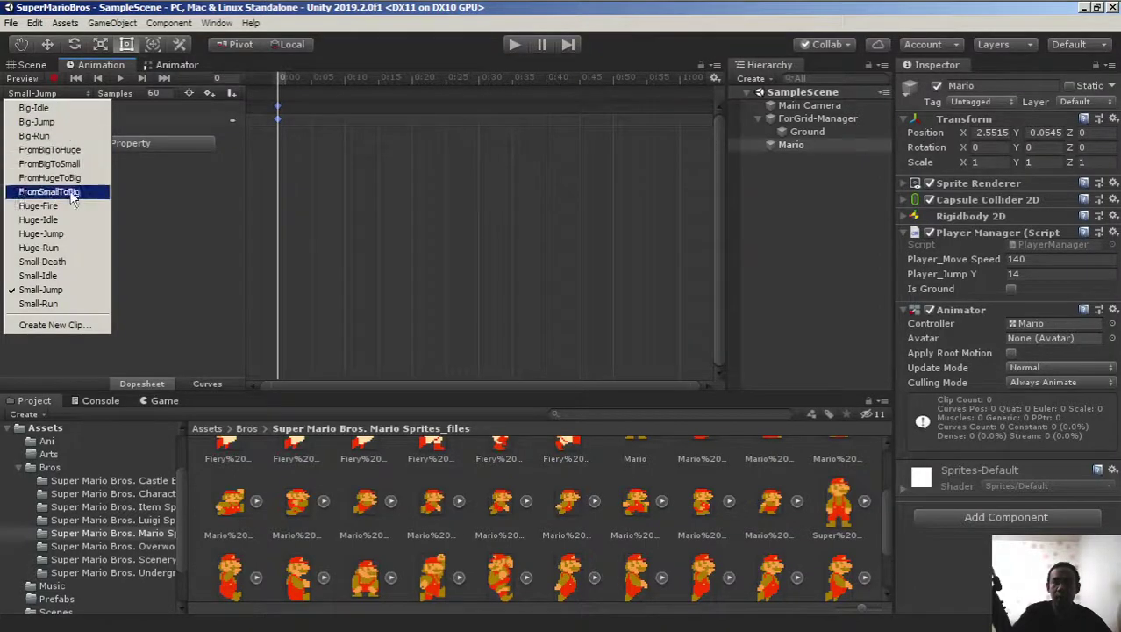
click(43, 262)
click(57, 92)
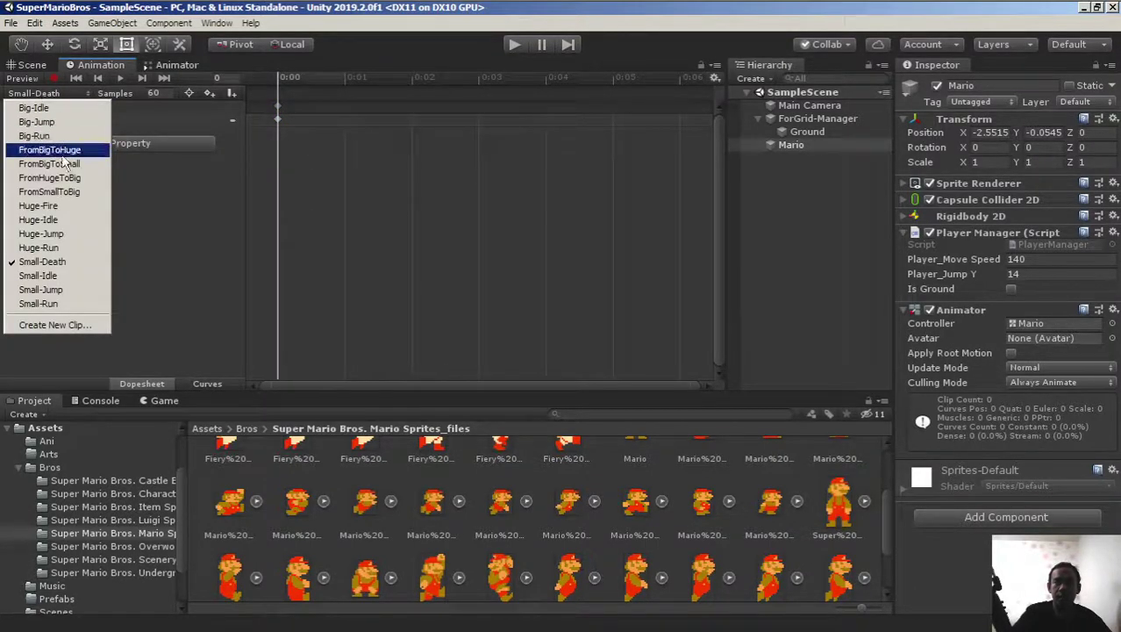
click(65, 278)
click(42, 93)
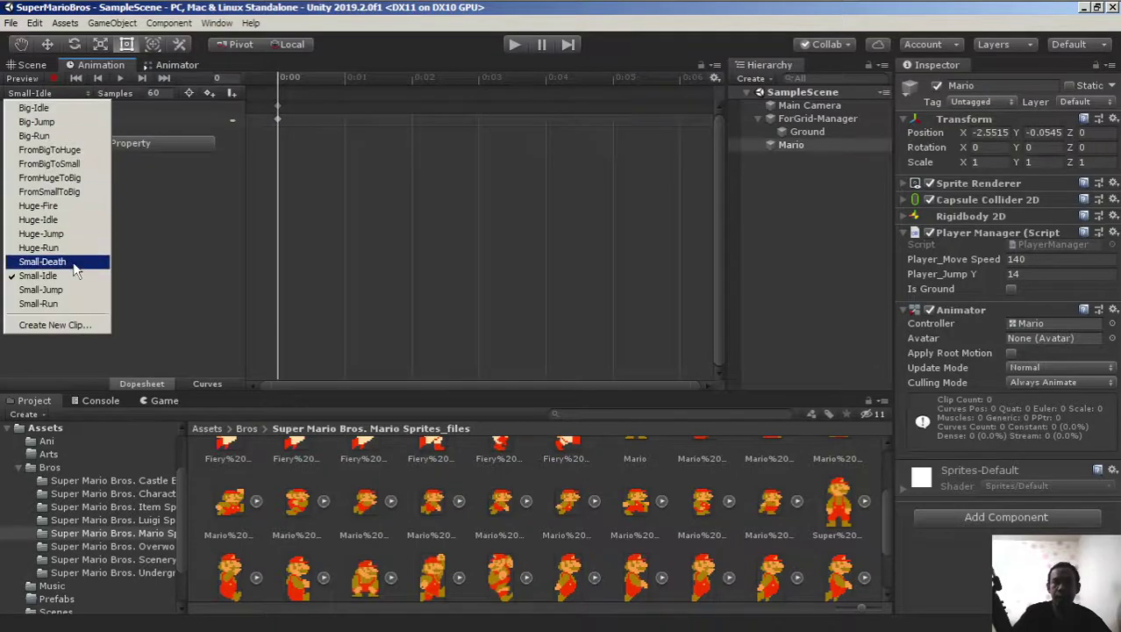
click(76, 293)
In Mario's Small-Run clip, place the three small walking sprites, Walk1 through Walk3, as consecutive keyframes starting at 0:00
click(51, 94)
click(40, 306)
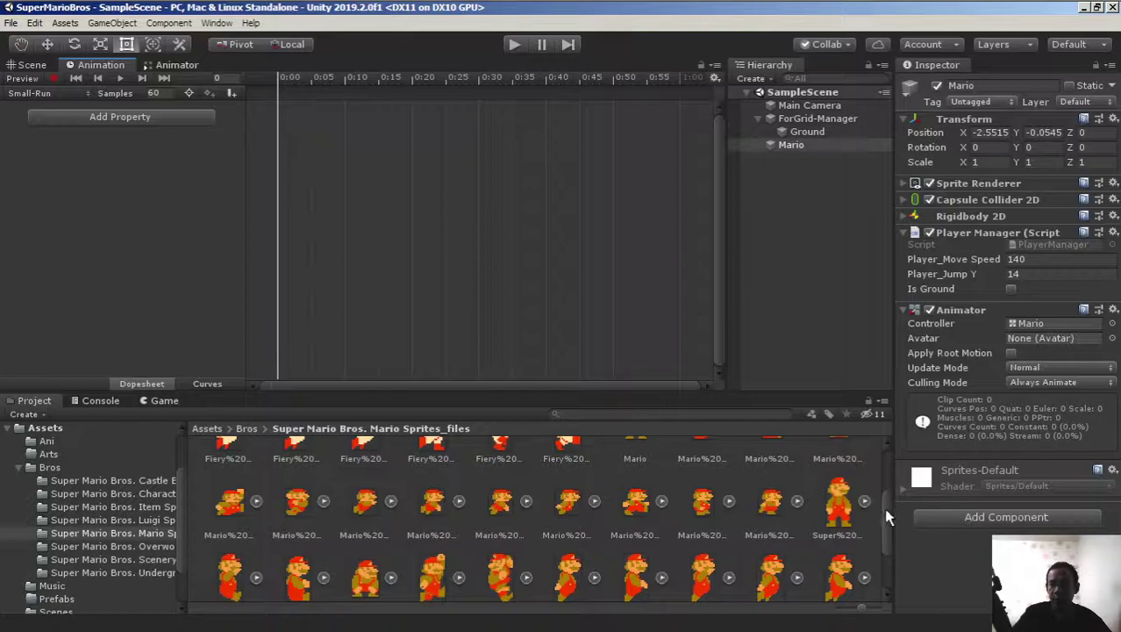
scroll(892, 495, up, 2)
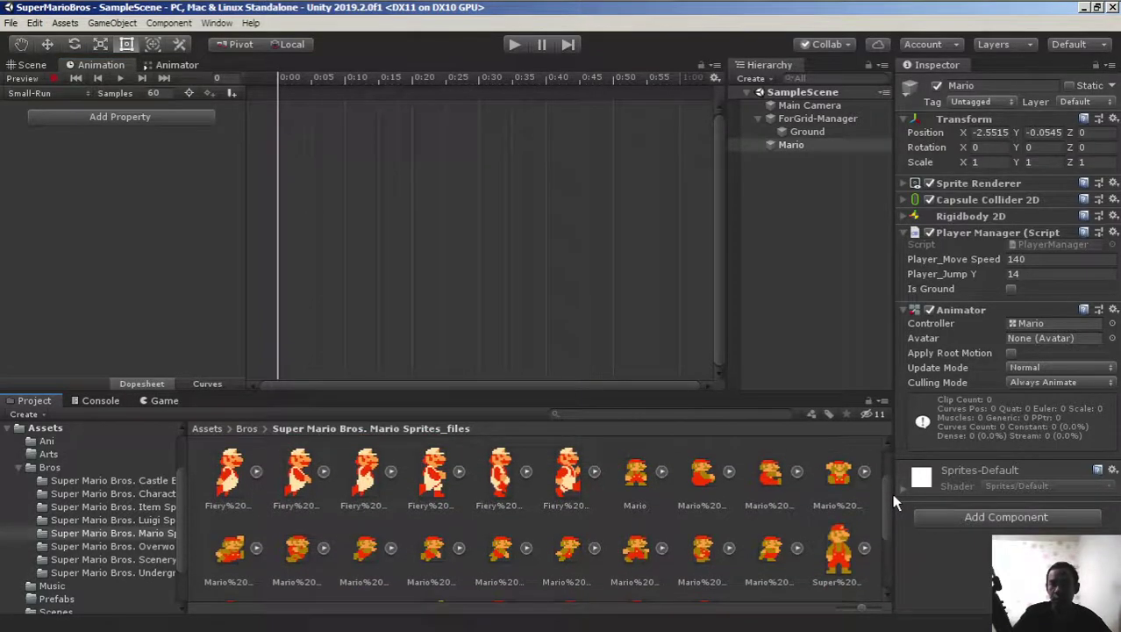
scroll(891, 493, down, 2)
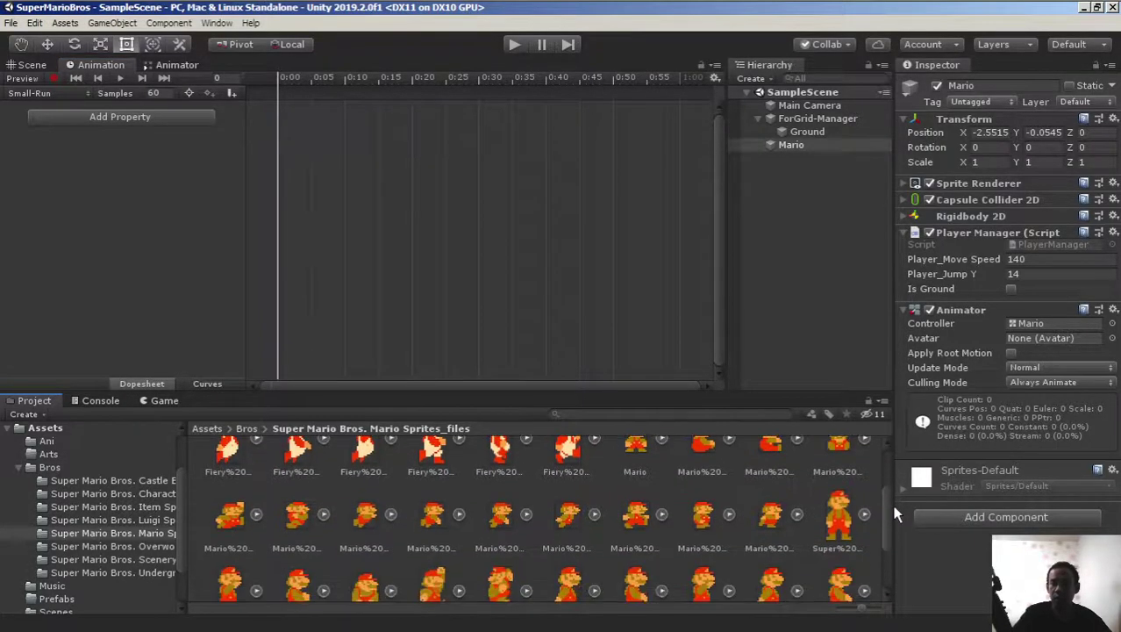
scroll(892, 518, down, 1)
scroll(901, 485, up, 2)
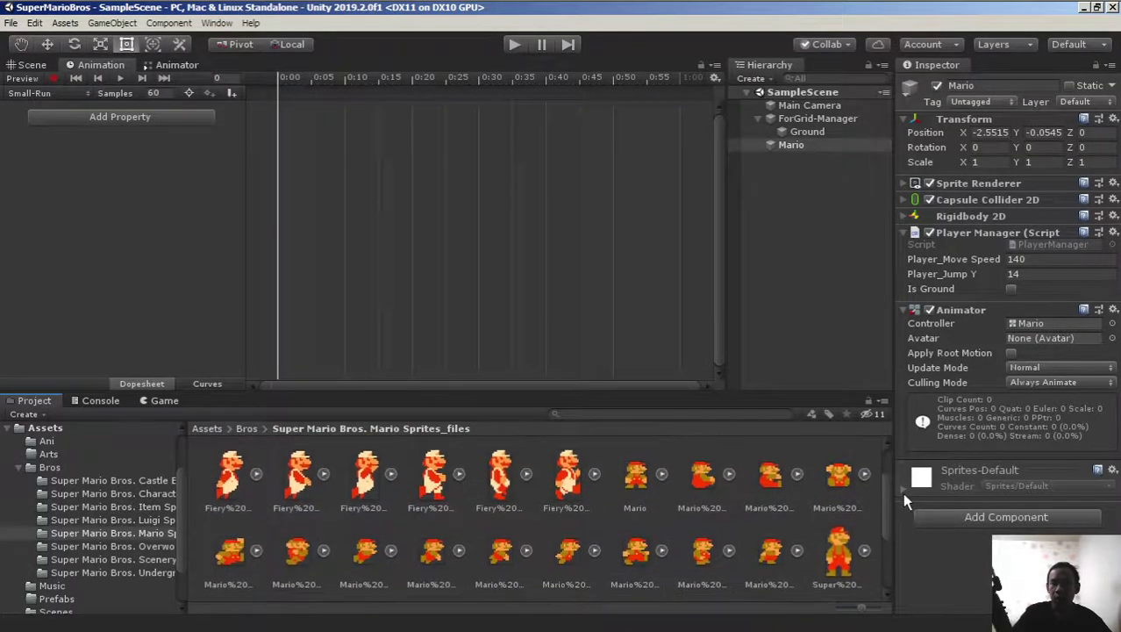
scroll(902, 492, down, 2)
scroll(908, 513, down, 1)
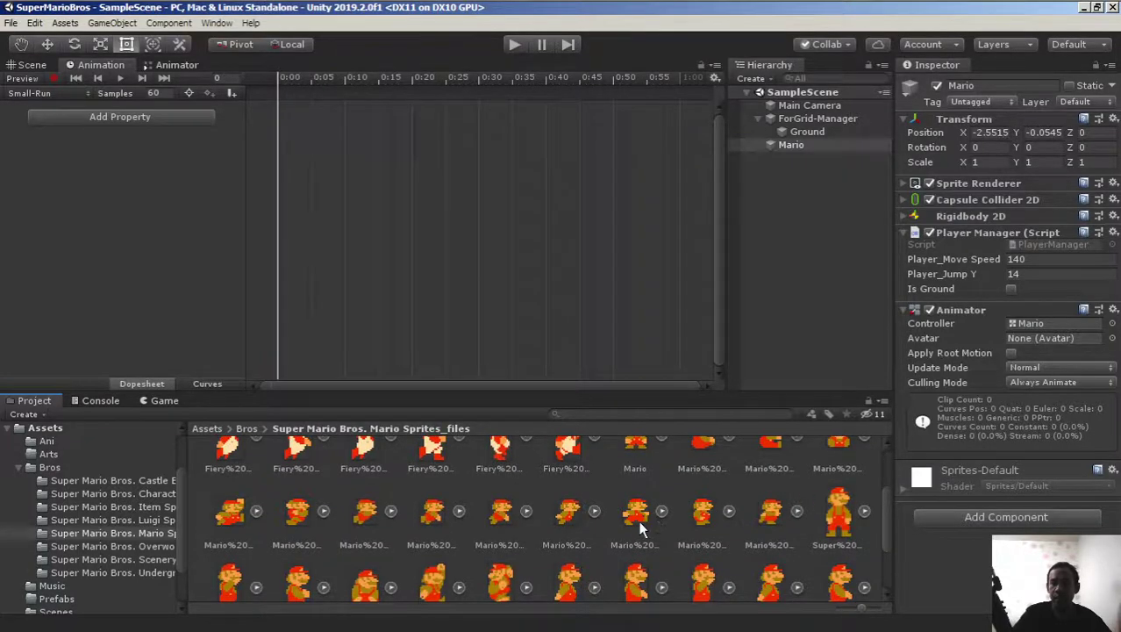
click(772, 526)
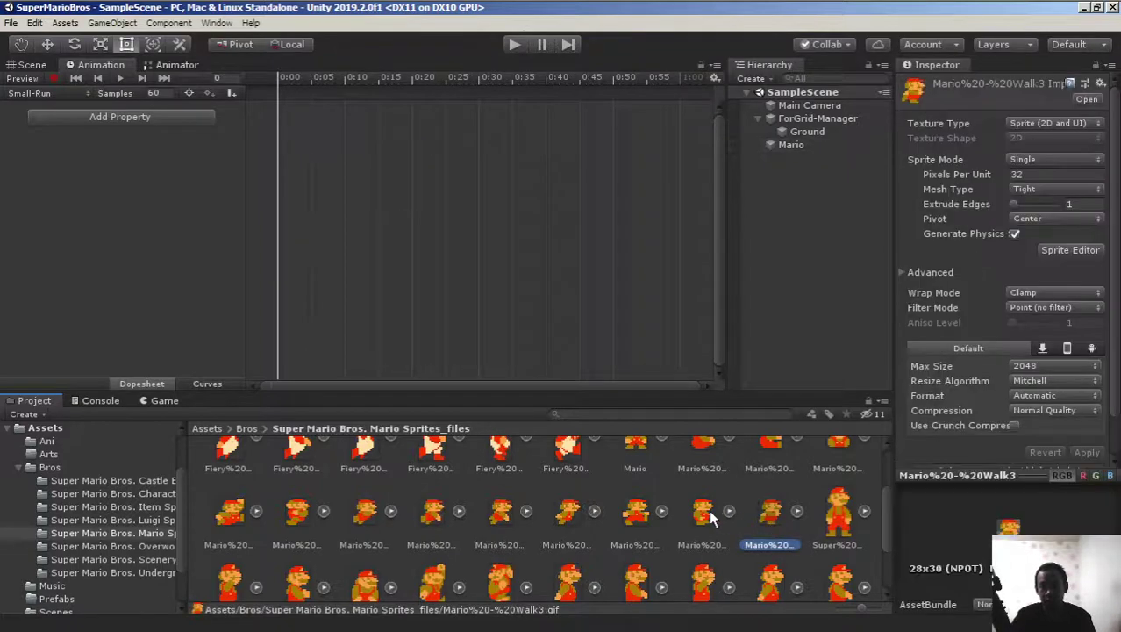
shift+click(633, 524)
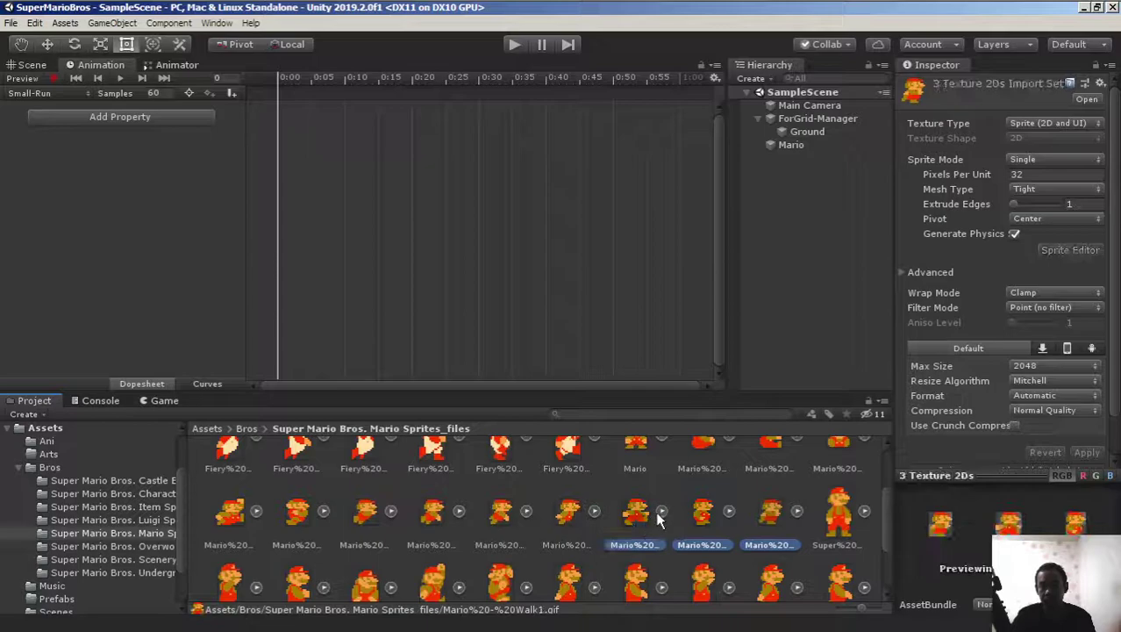
drag(643, 505, 275, 96)
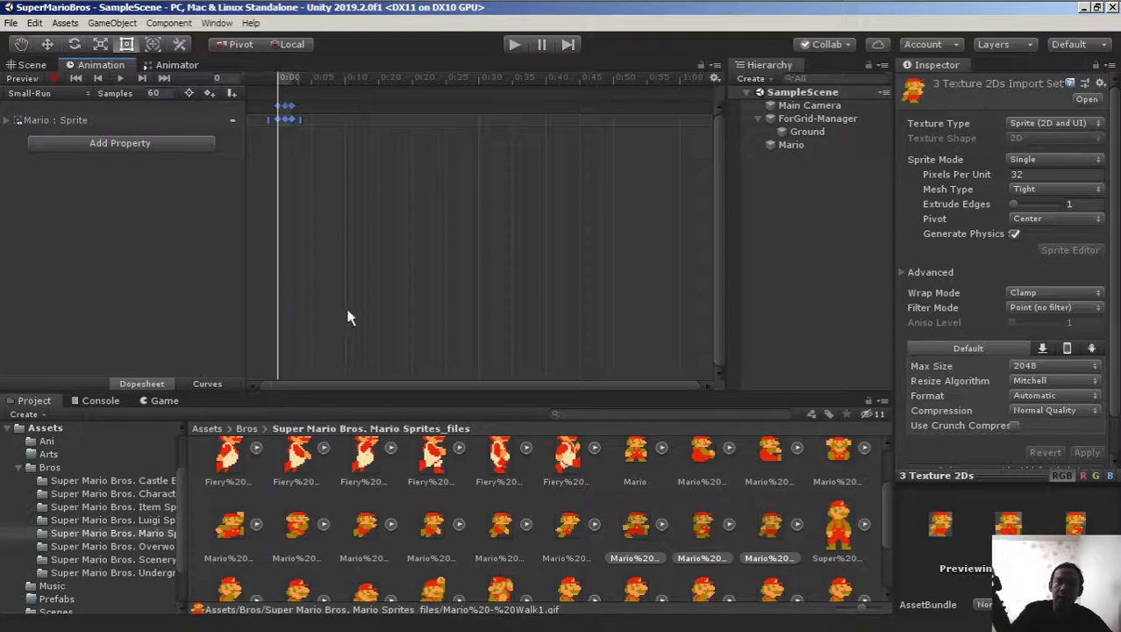
Play the Small-Run animation and watch Mario's running speed in the Game view
click(166, 401)
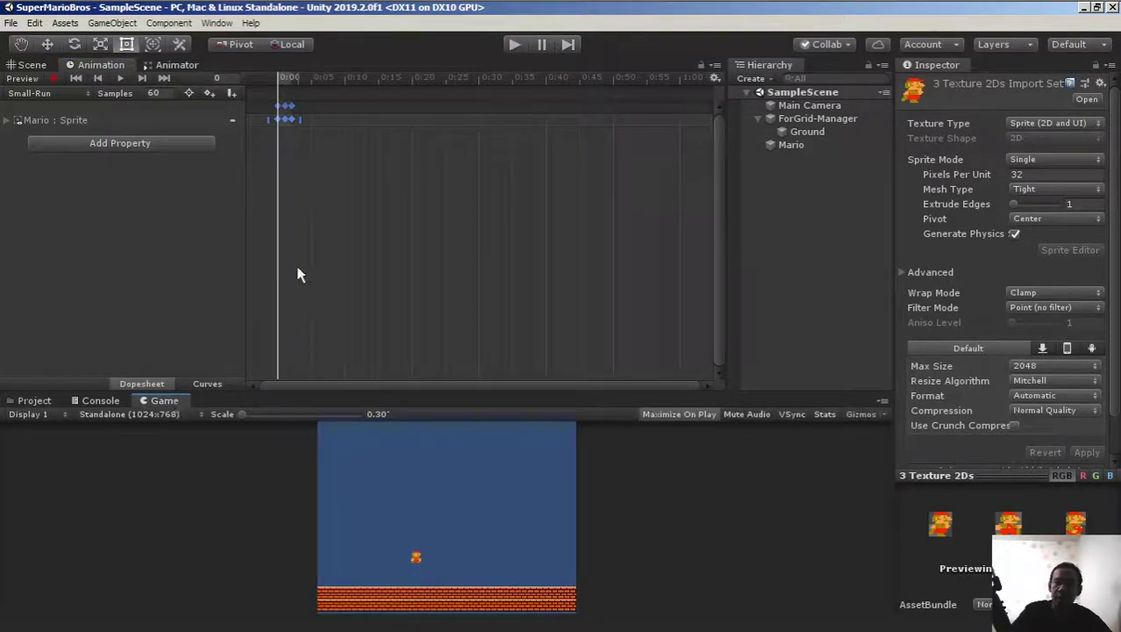
click(122, 78)
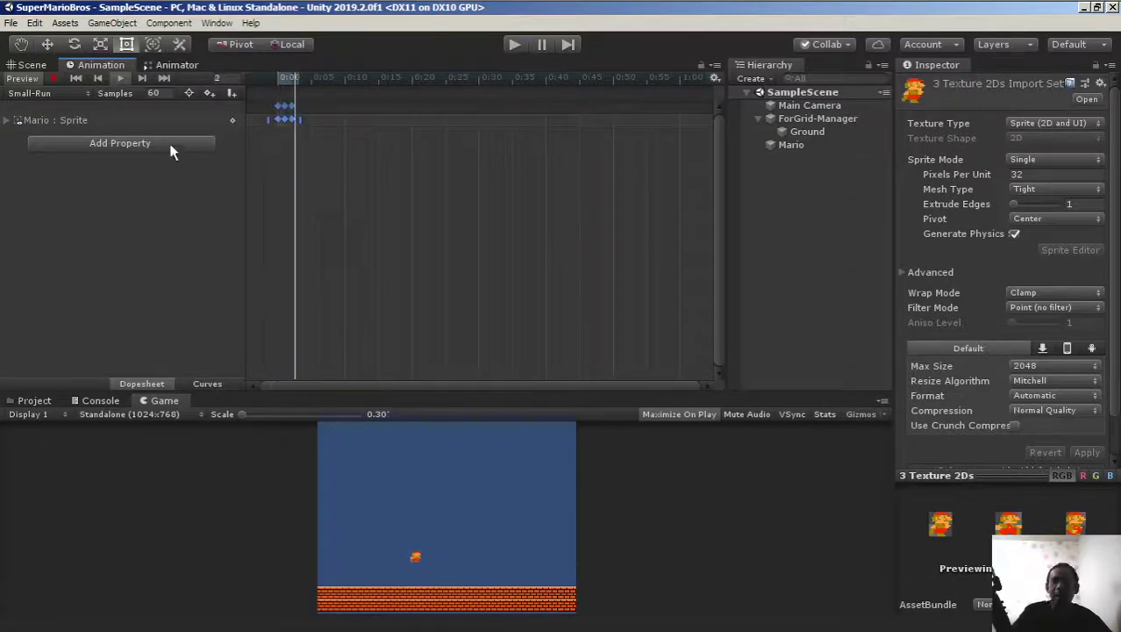
click(121, 78)
click(118, 77)
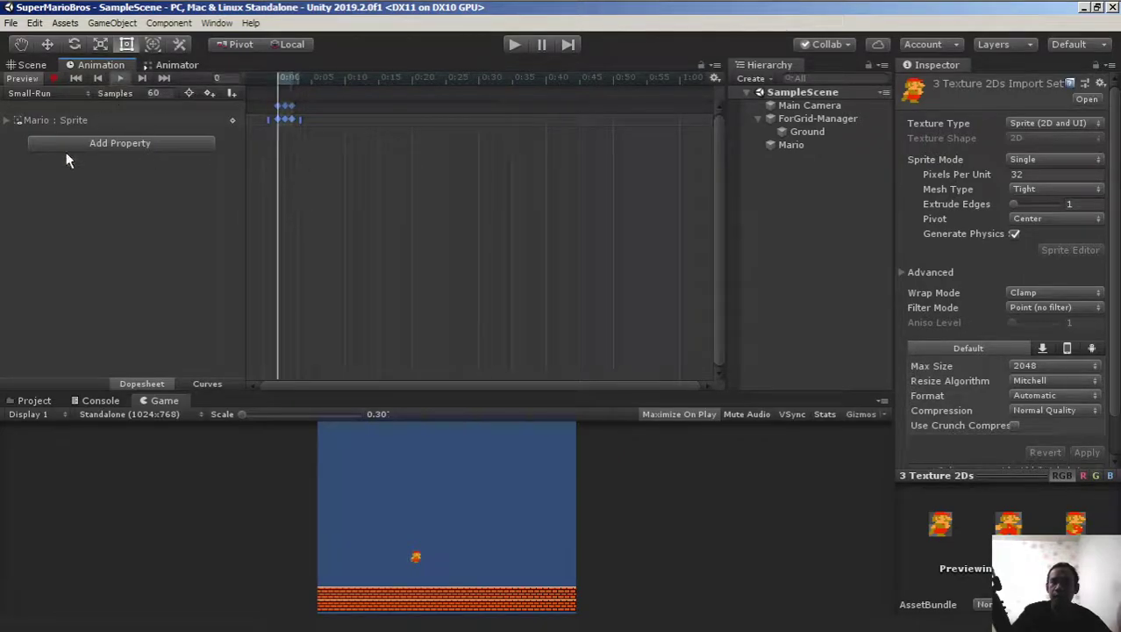
click(120, 78)
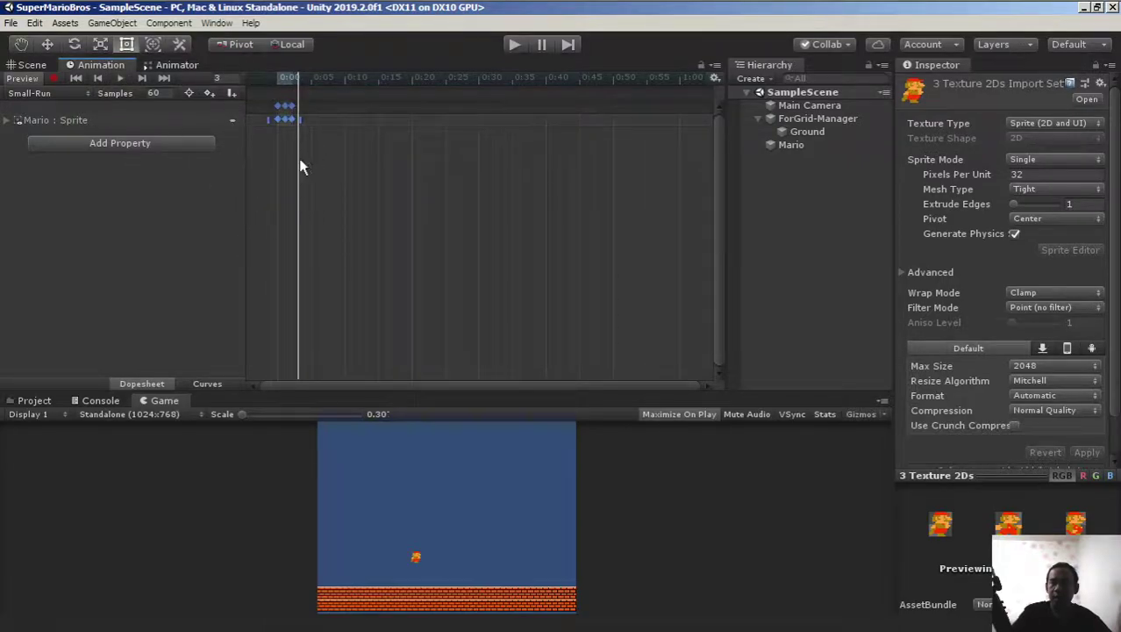
Set the Small-Run clip's sample rate to 10 and preview its playback
click(168, 93)
click(100, 70)
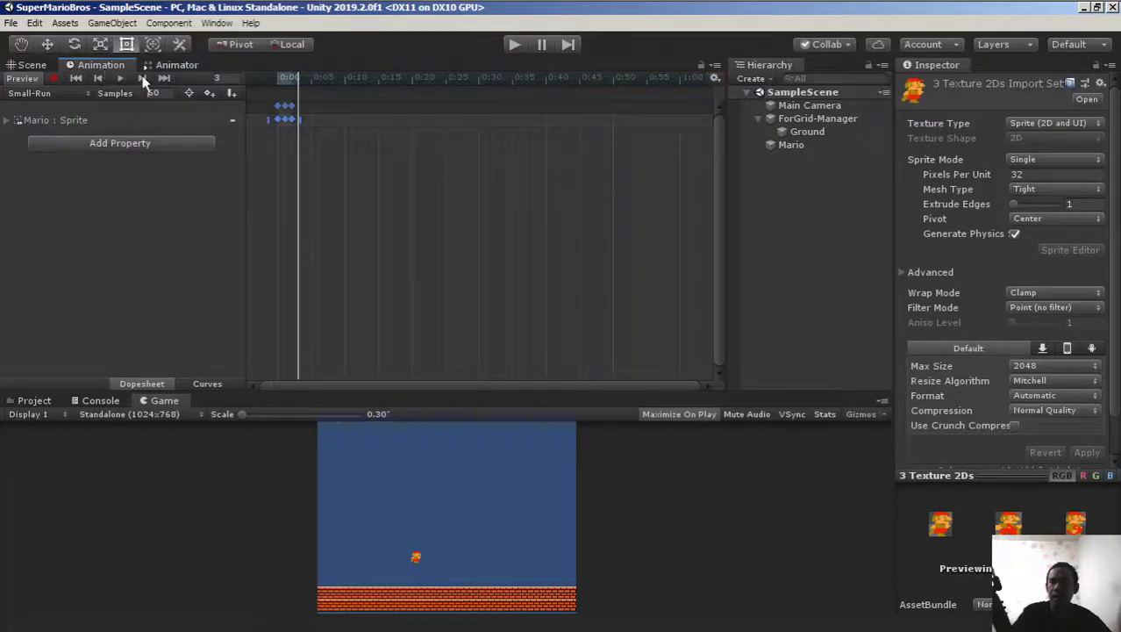
click(715, 79)
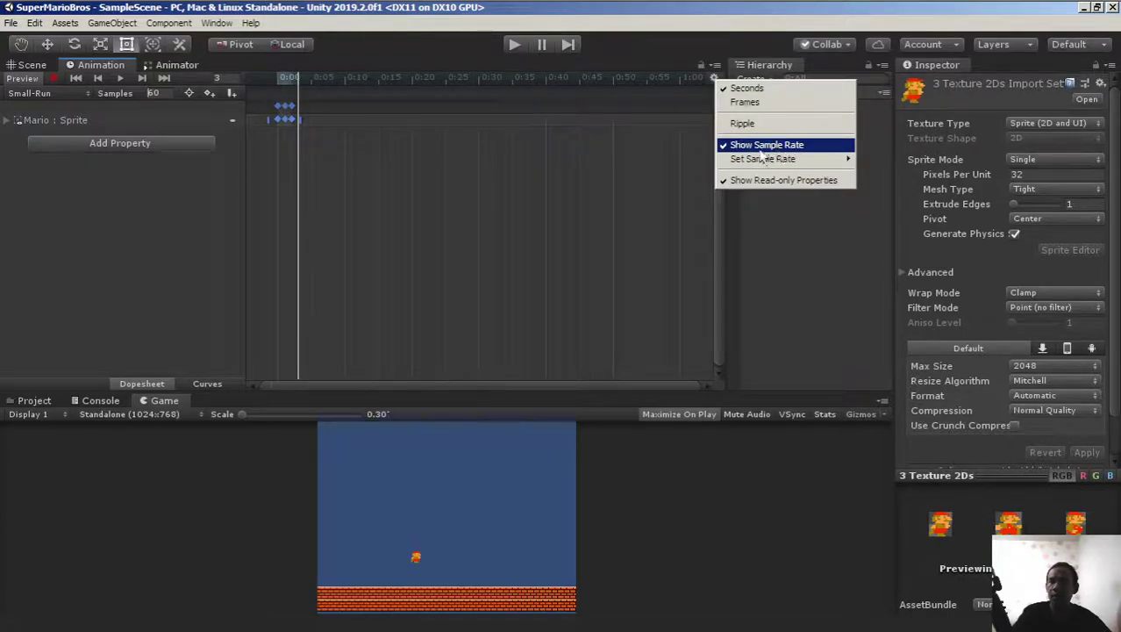
click(153, 112)
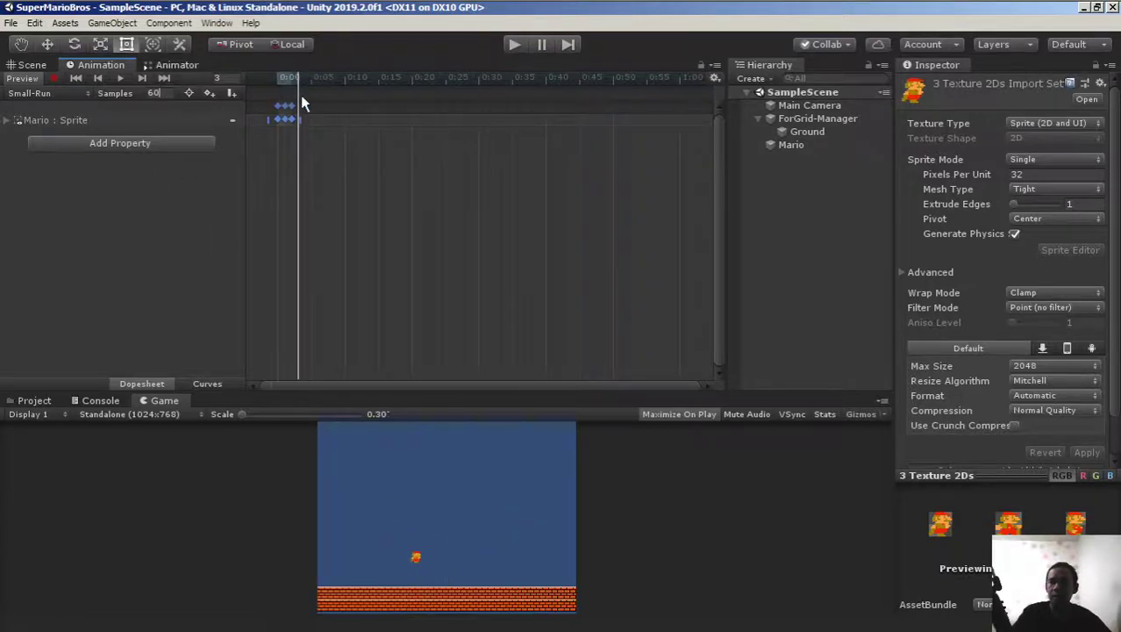
click(166, 99)
text(10)
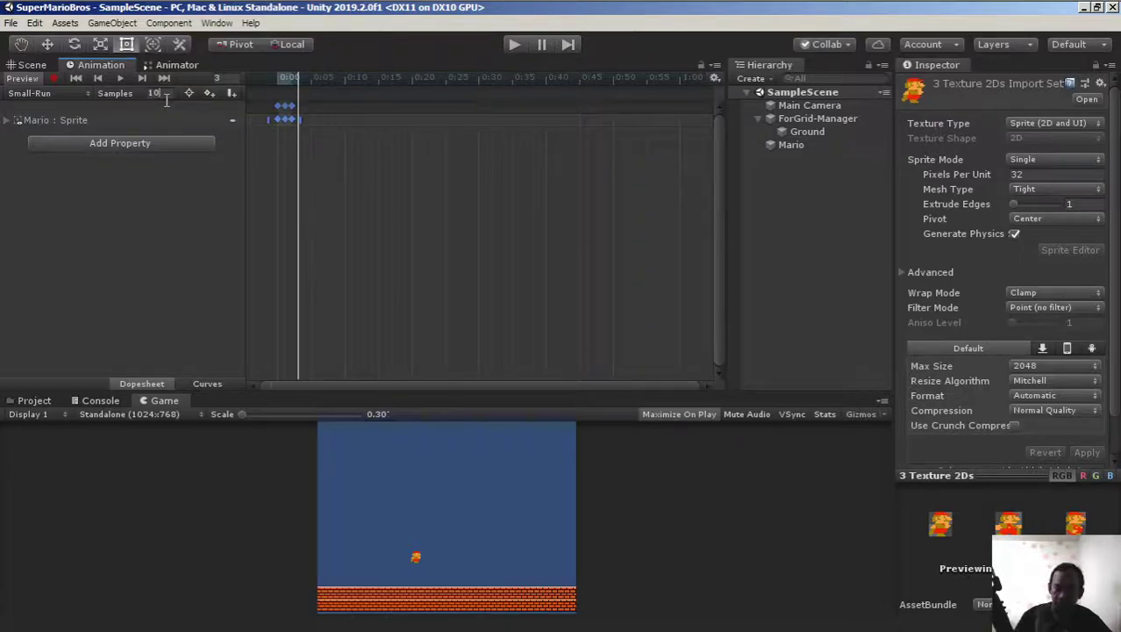
key(Return)
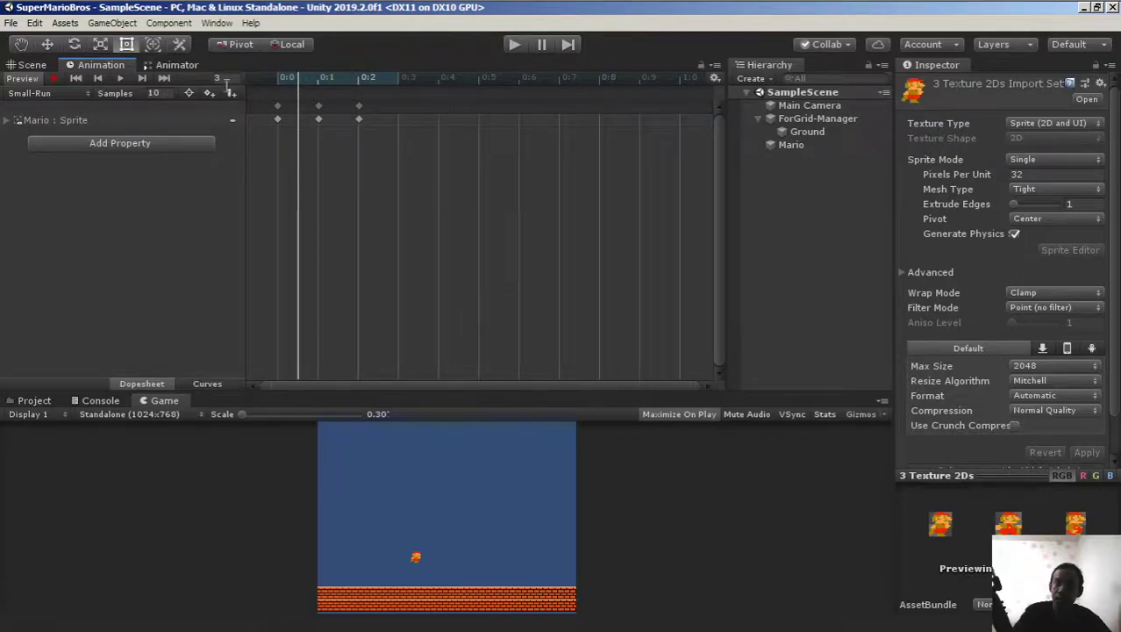
click(120, 78)
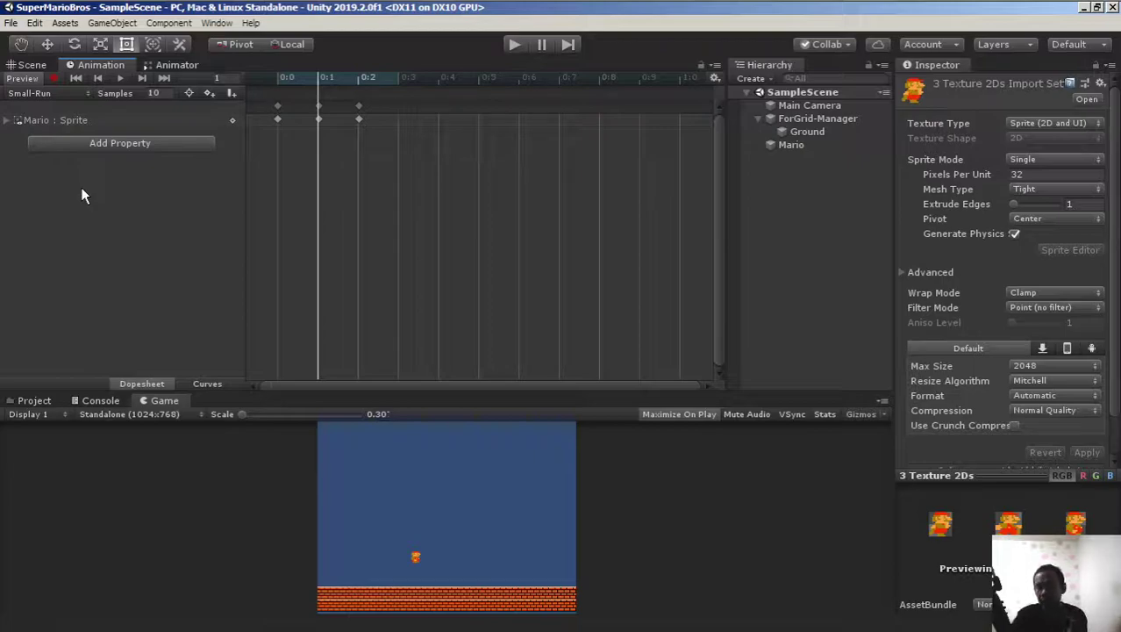
click(155, 93)
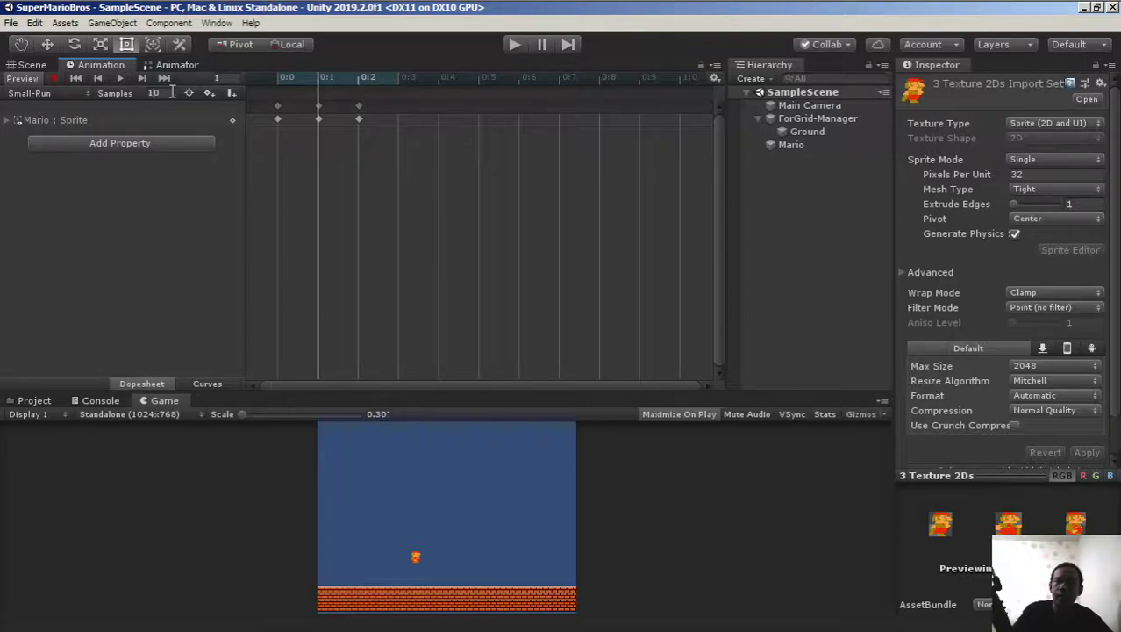
In Mario's Huge-Fire clip, place the first two Fiery Mario sprites as consecutive keyframes starting at 0:00
click(803, 148)
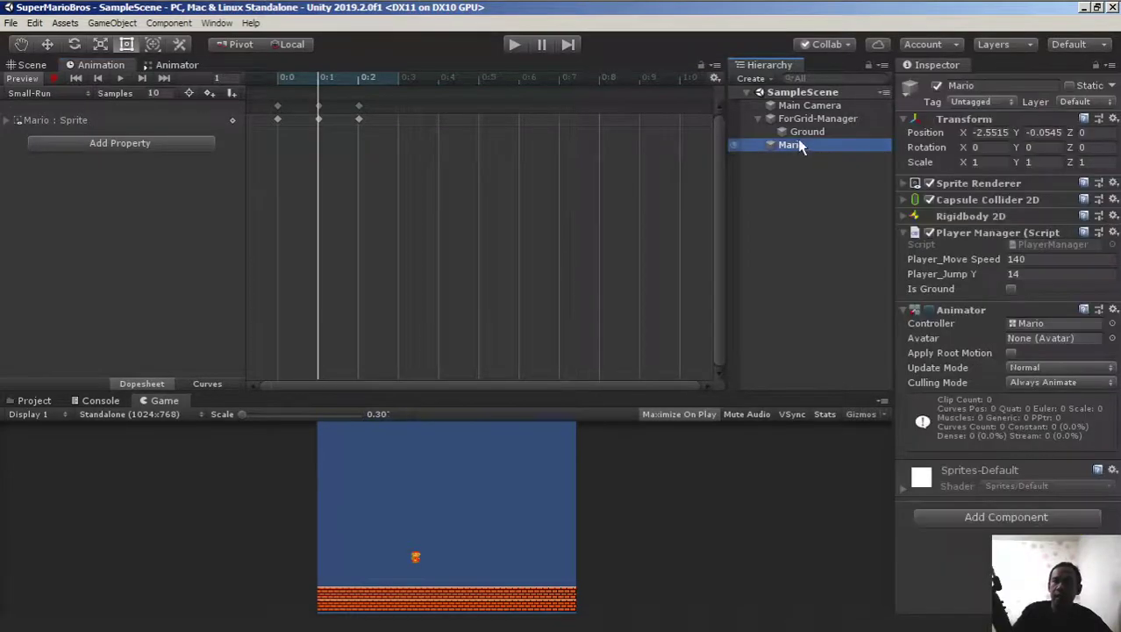
click(40, 91)
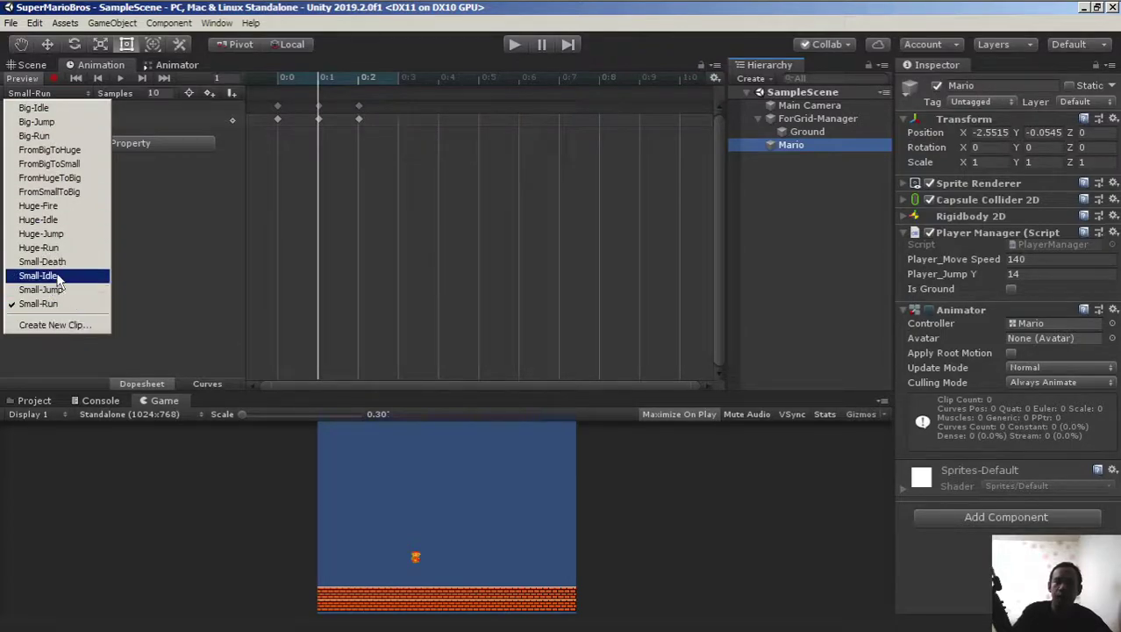
click(41, 207)
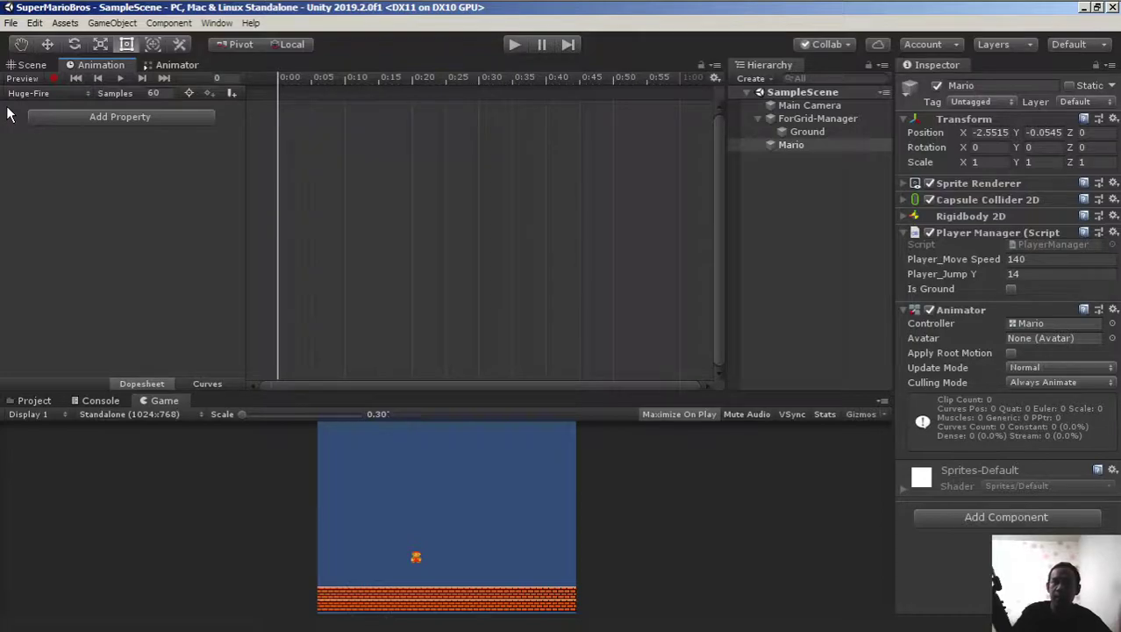
click(35, 401)
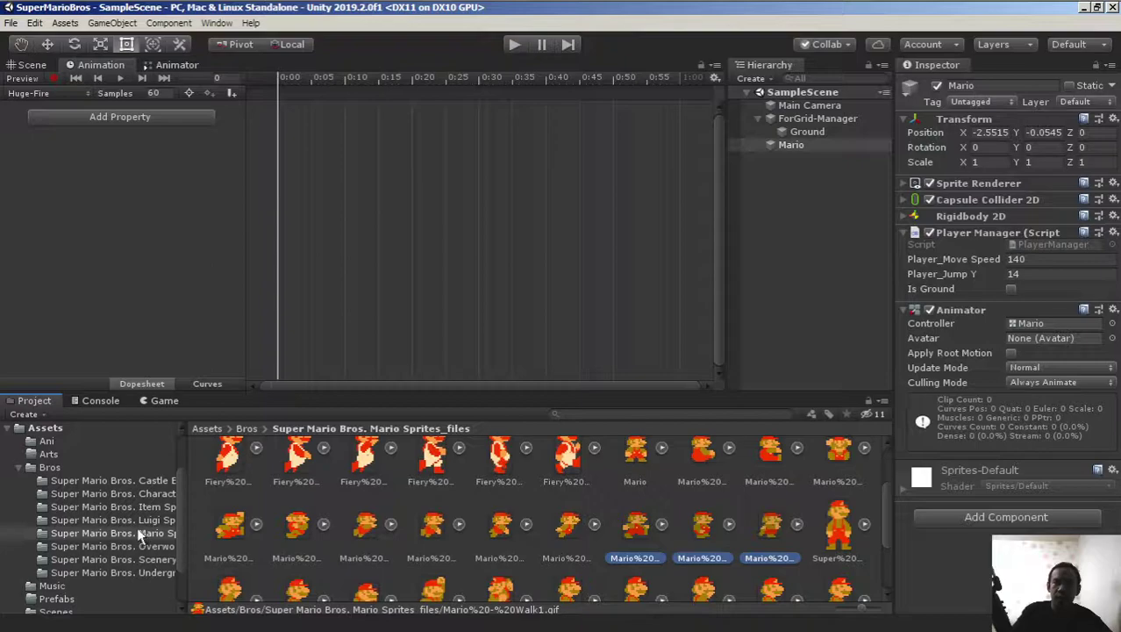
scroll(470, 479, up, 2)
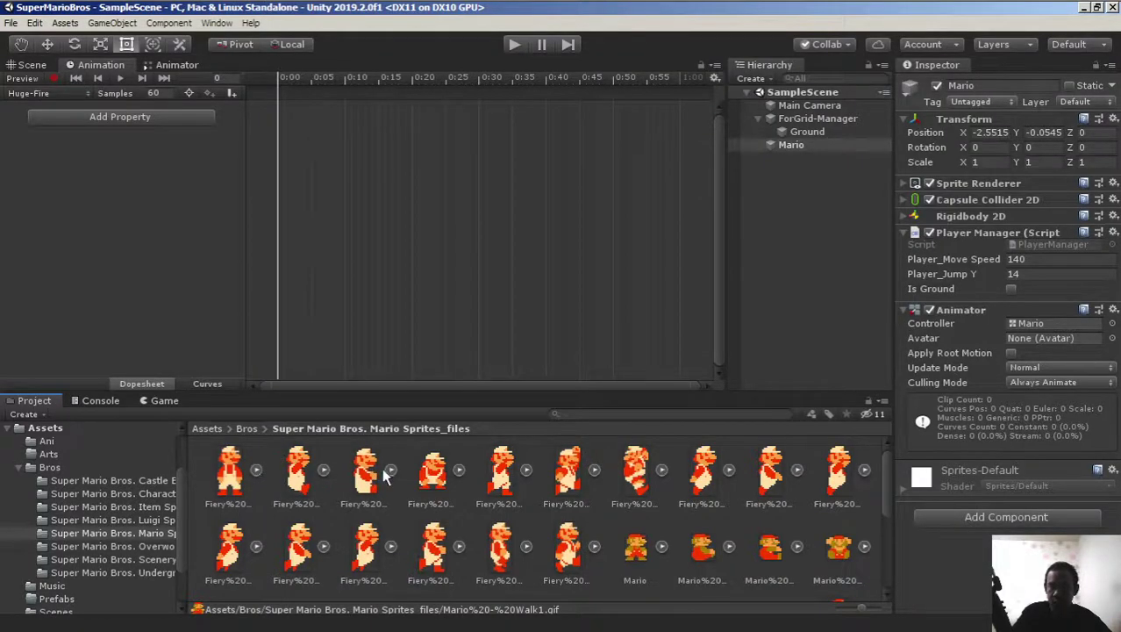
click(233, 472)
key(shift+Right)
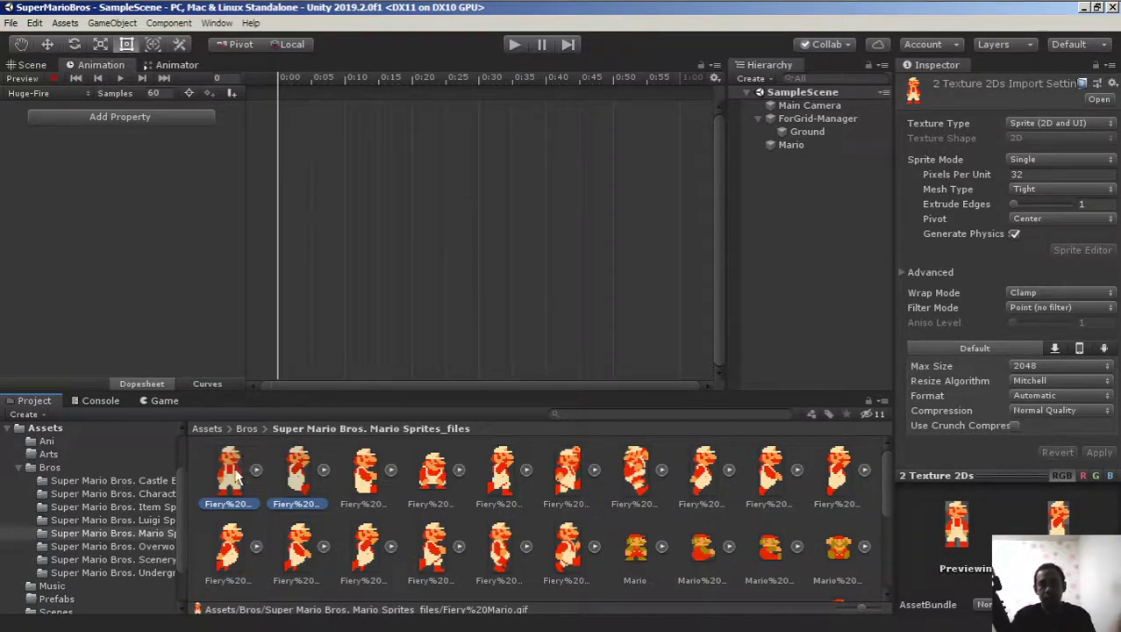
drag(234, 469, 279, 96)
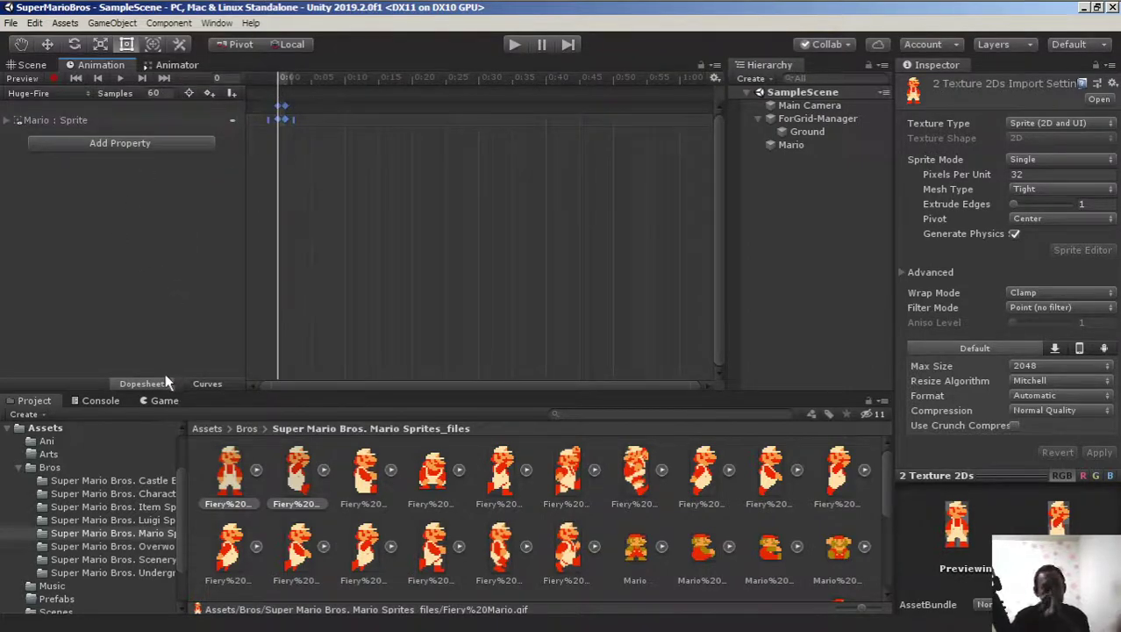
Play the Huge-Fire animation and watch Mario in the Game view
click(163, 401)
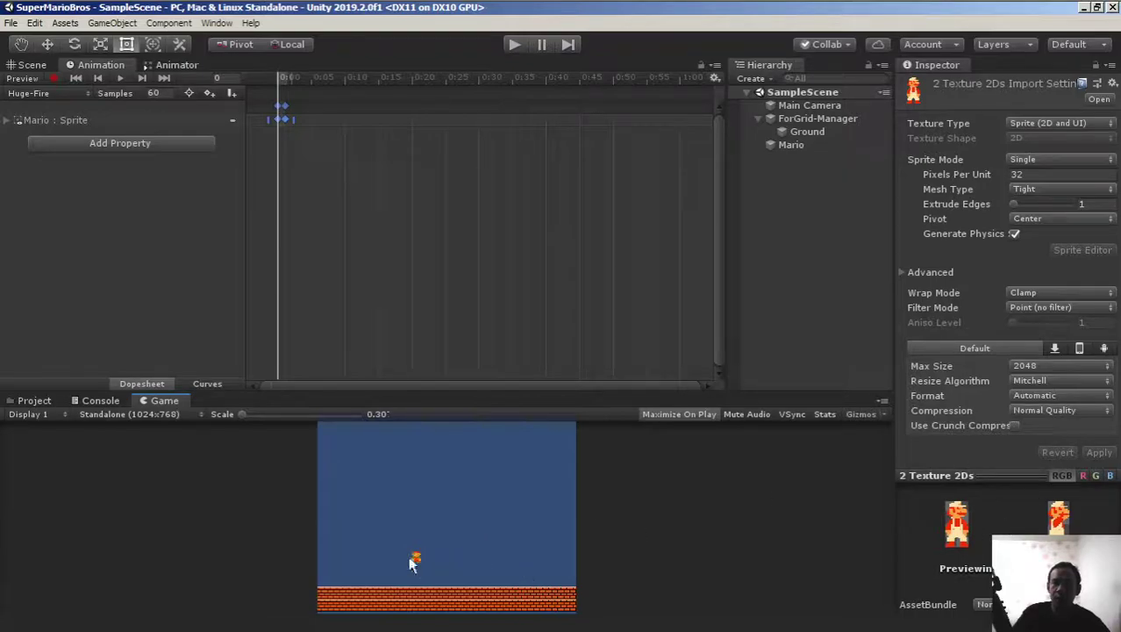
click(118, 78)
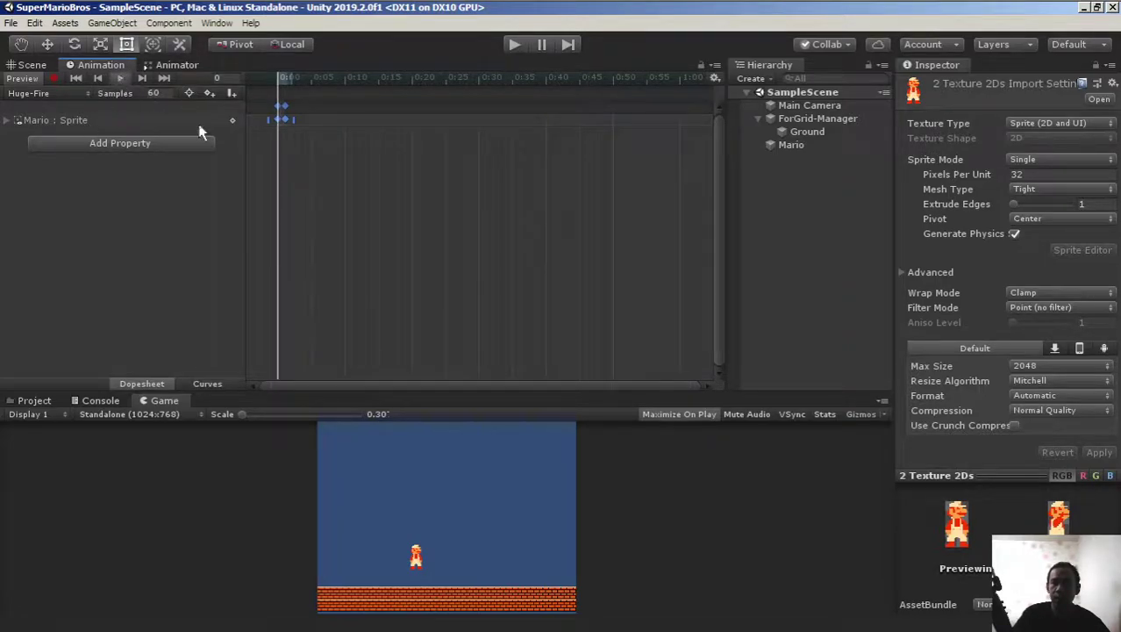
In Mario's Huge-Idle clip, place the standing Fiery Mario sprite as a single keyframe at 0:00
click(791, 145)
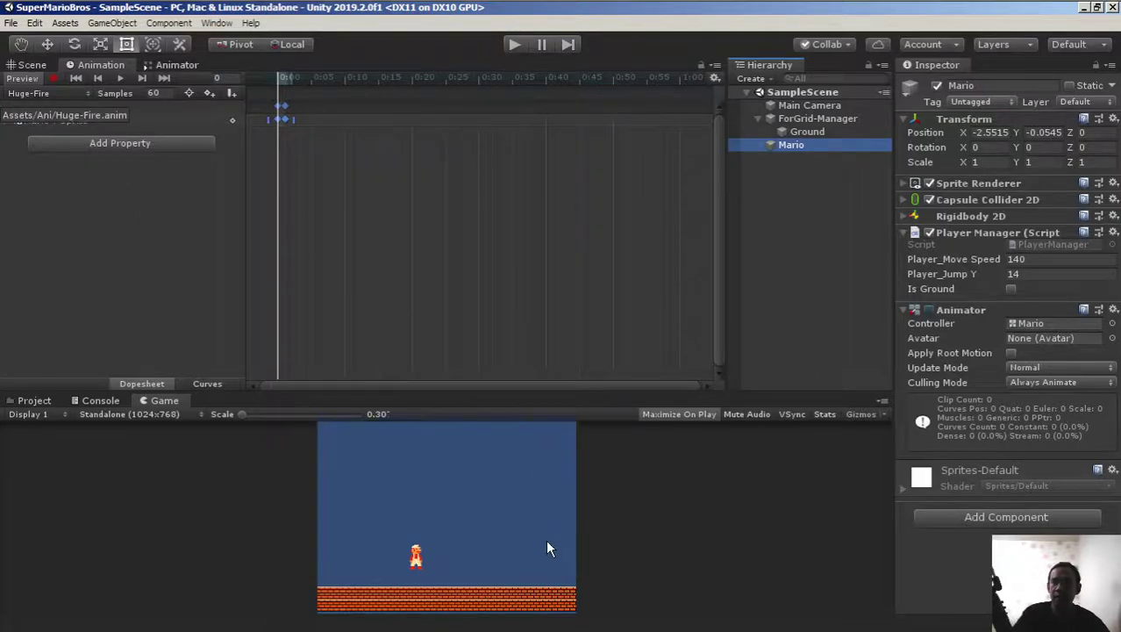
click(28, 93)
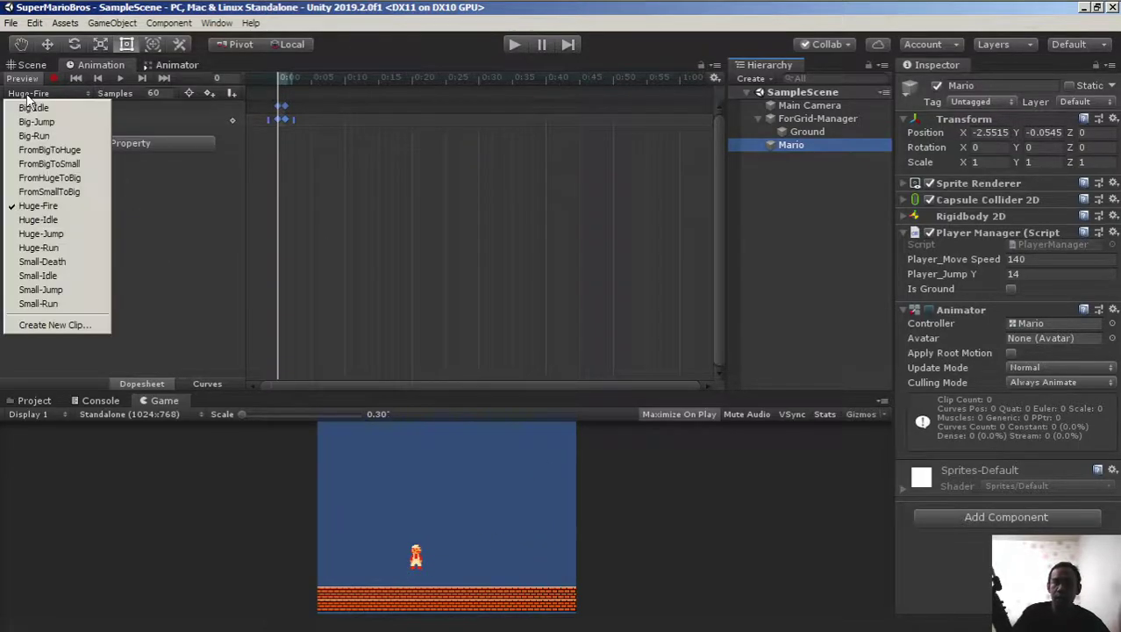
click(53, 220)
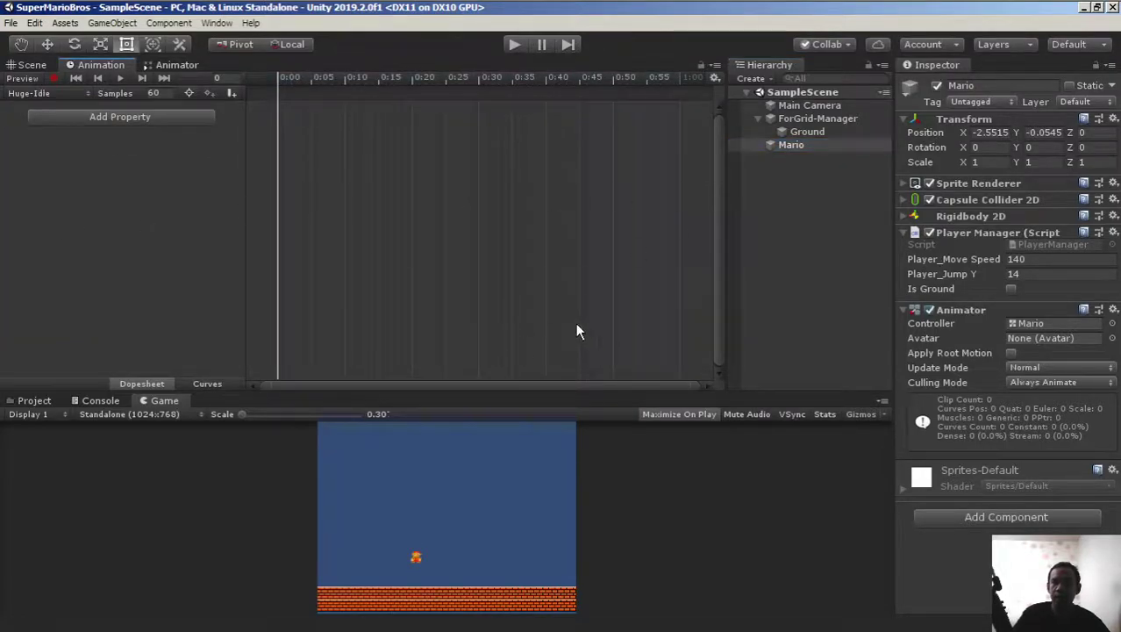
click(35, 401)
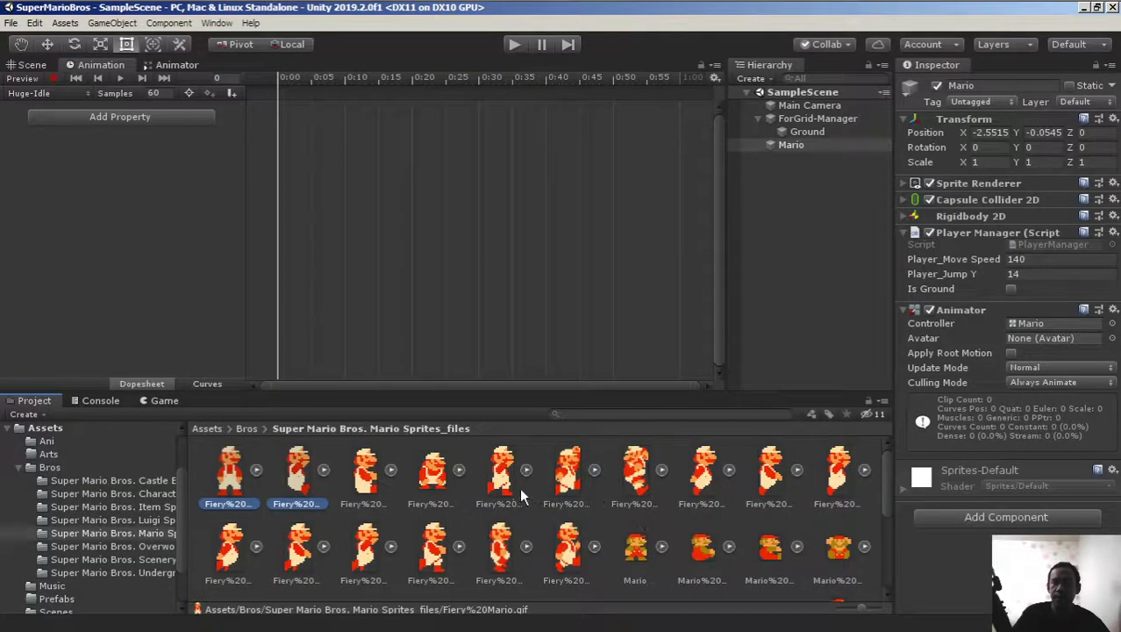
click(237, 474)
drag(233, 452, 276, 91)
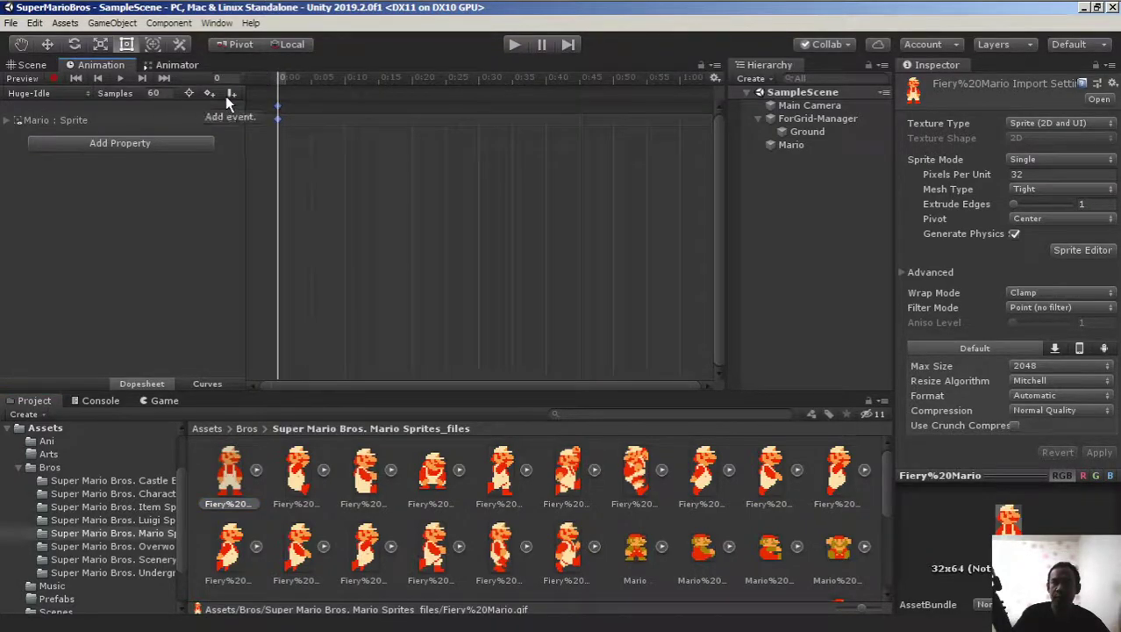
Open Mario's Huge-Jump clip for editing
click(36, 93)
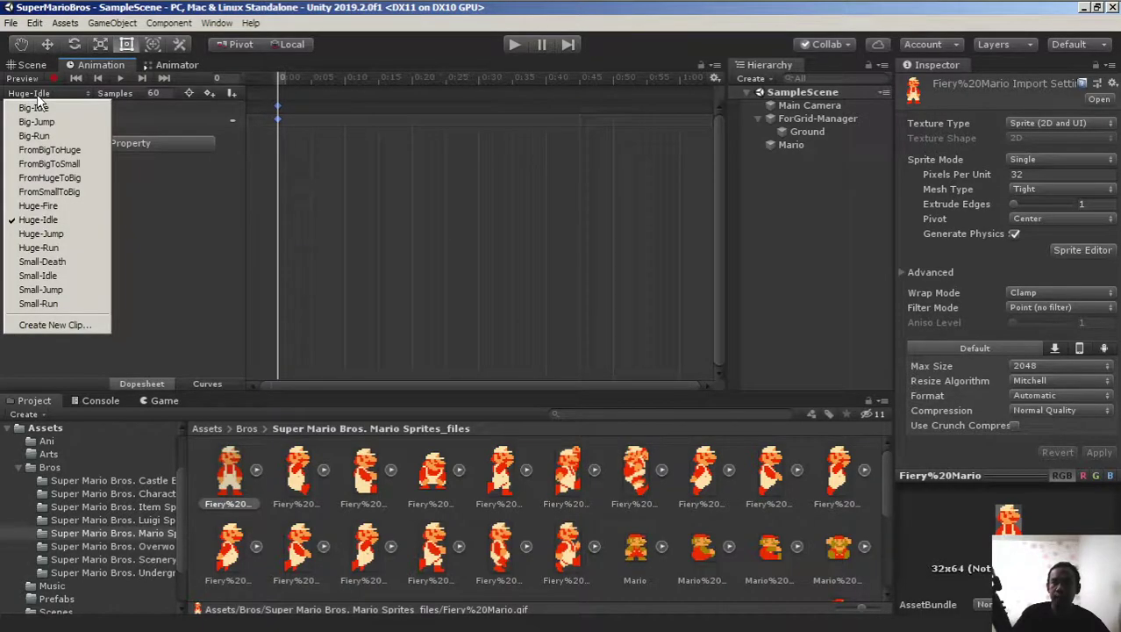
click(67, 237)
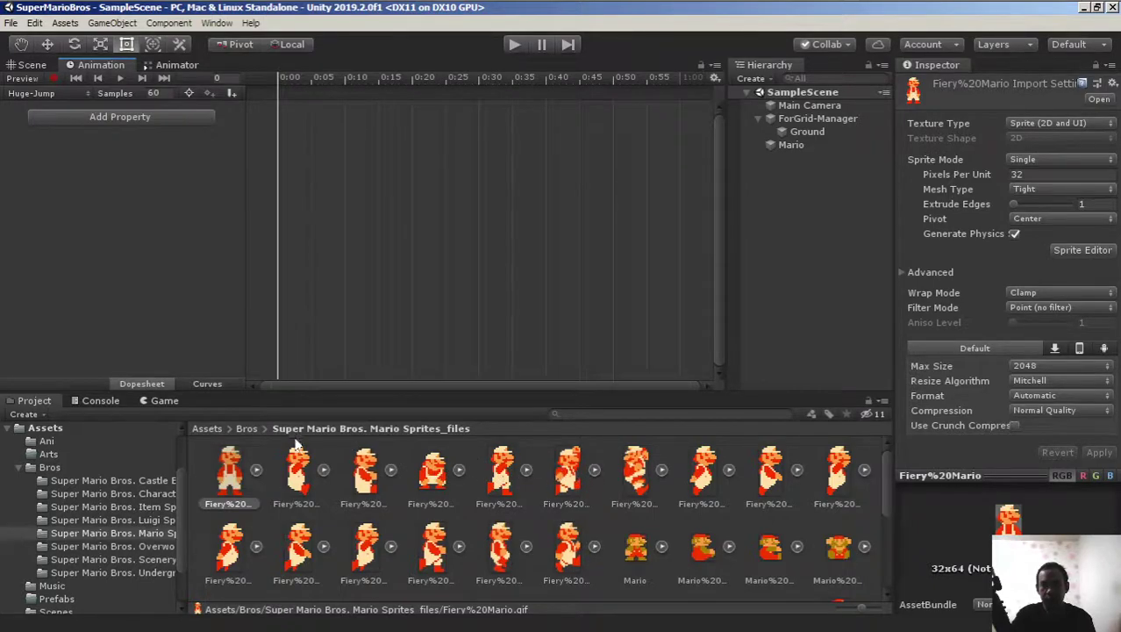
Try placing the fourth to sixth Fiery Mario sprites, beginning with Duck, as consecutive keyframes starting at 0:00
click(544, 476)
shift+click(432, 482)
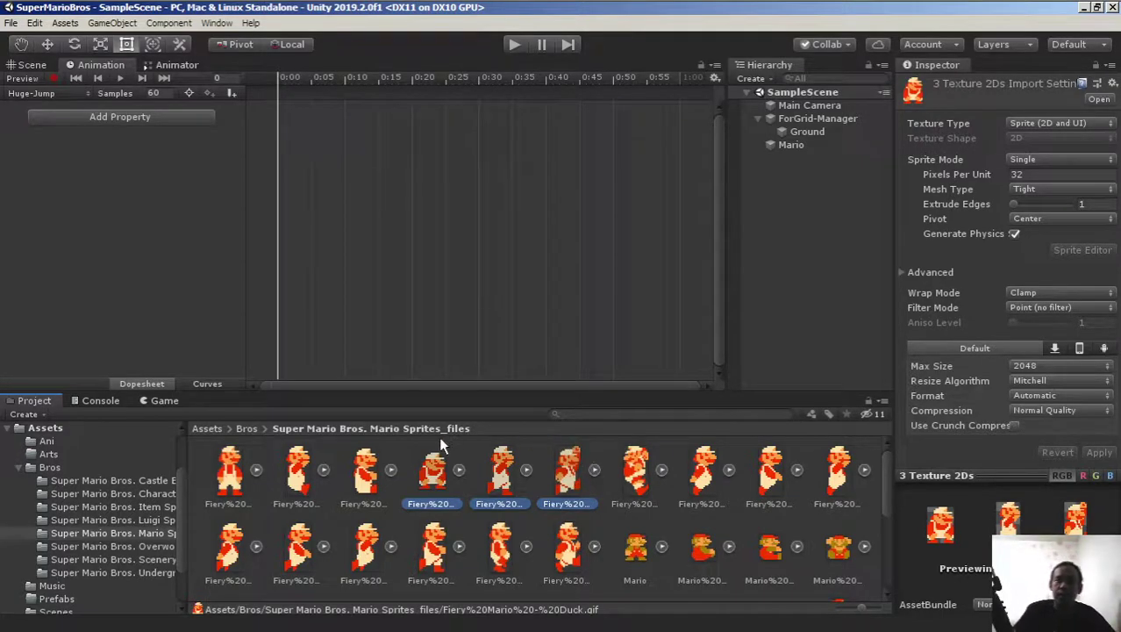
drag(437, 470, 279, 97)
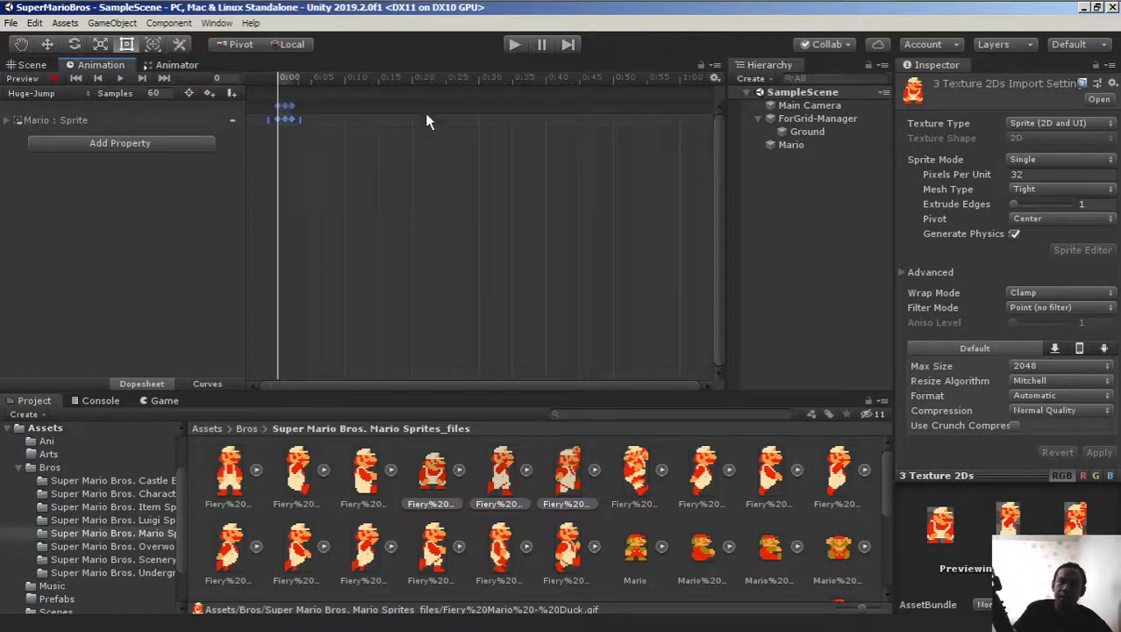
Compare the available Mario sprites and delete all three keyframes from the Huge-Jump clip
click(162, 93)
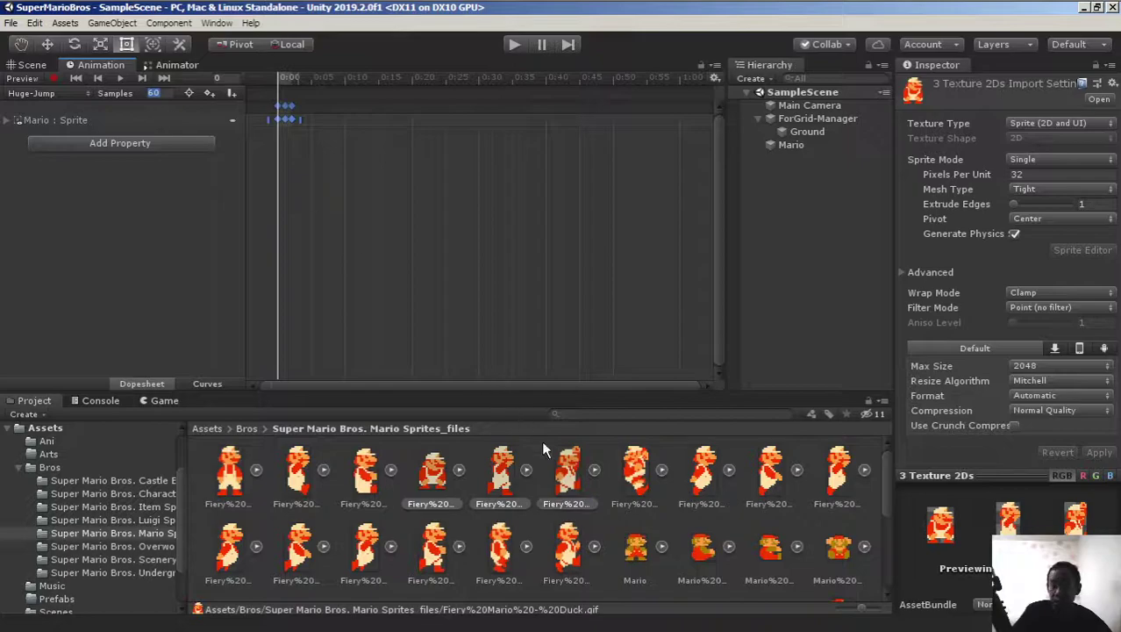
scroll(538, 466, down, 5)
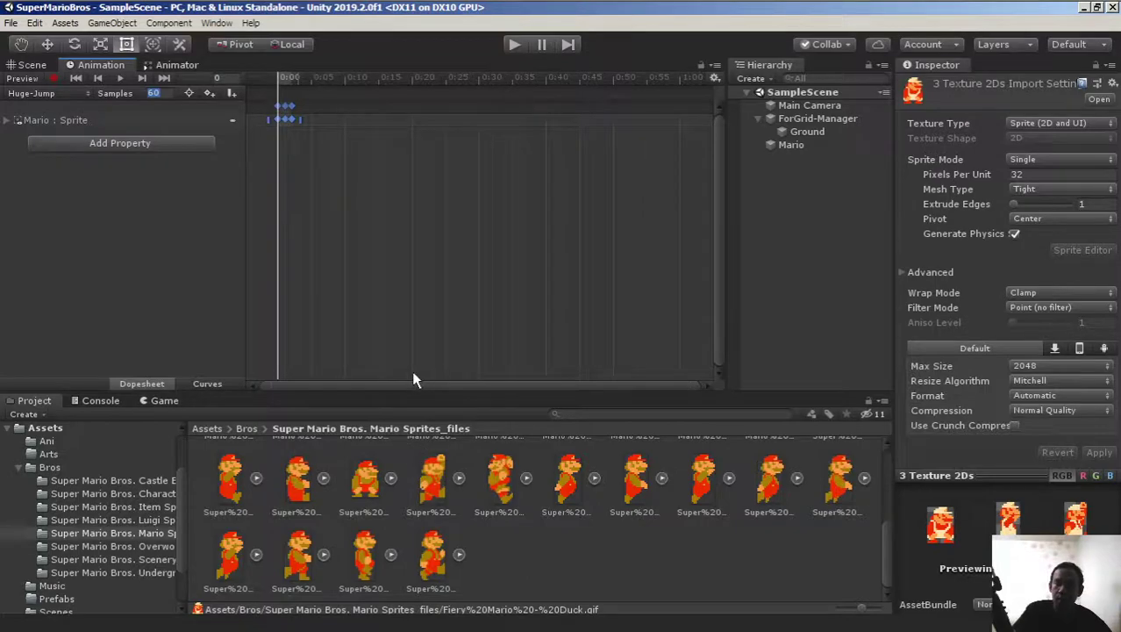
scroll(430, 502, up, 3)
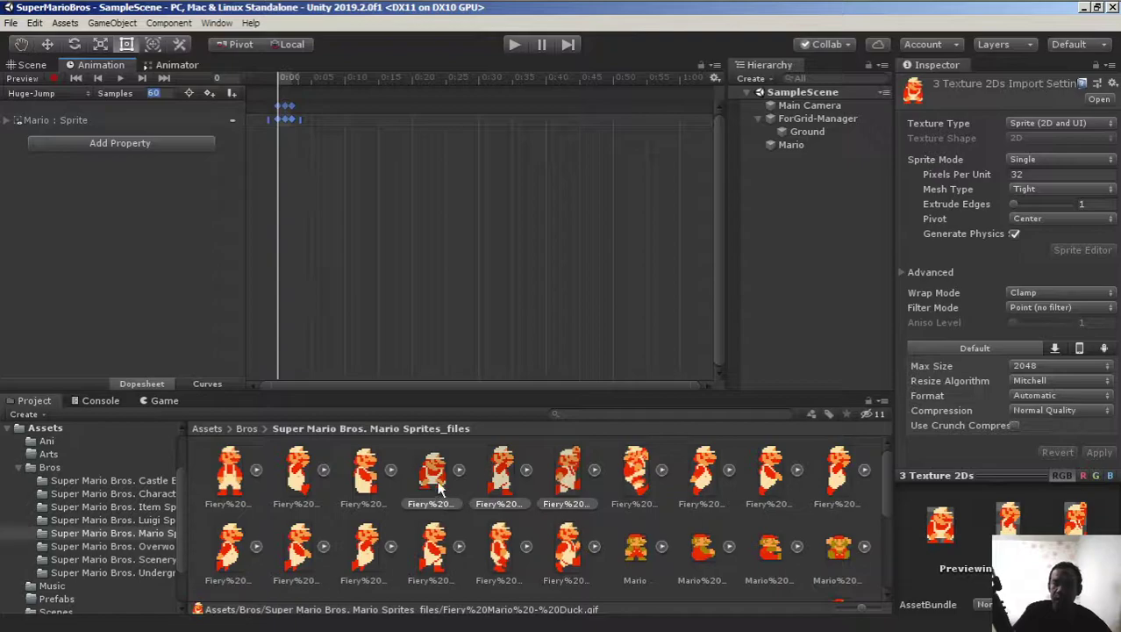
scroll(478, 492, down, 3)
scroll(478, 492, down, 1)
scroll(462, 492, up, 4)
drag(358, 165, 262, 92)
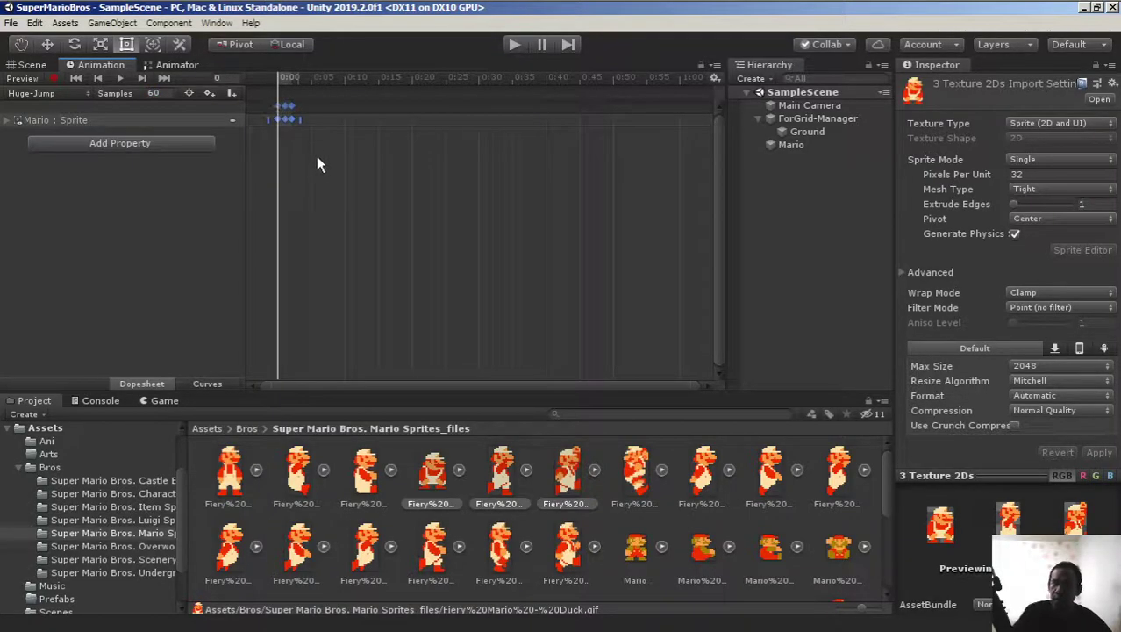
right_click(293, 119)
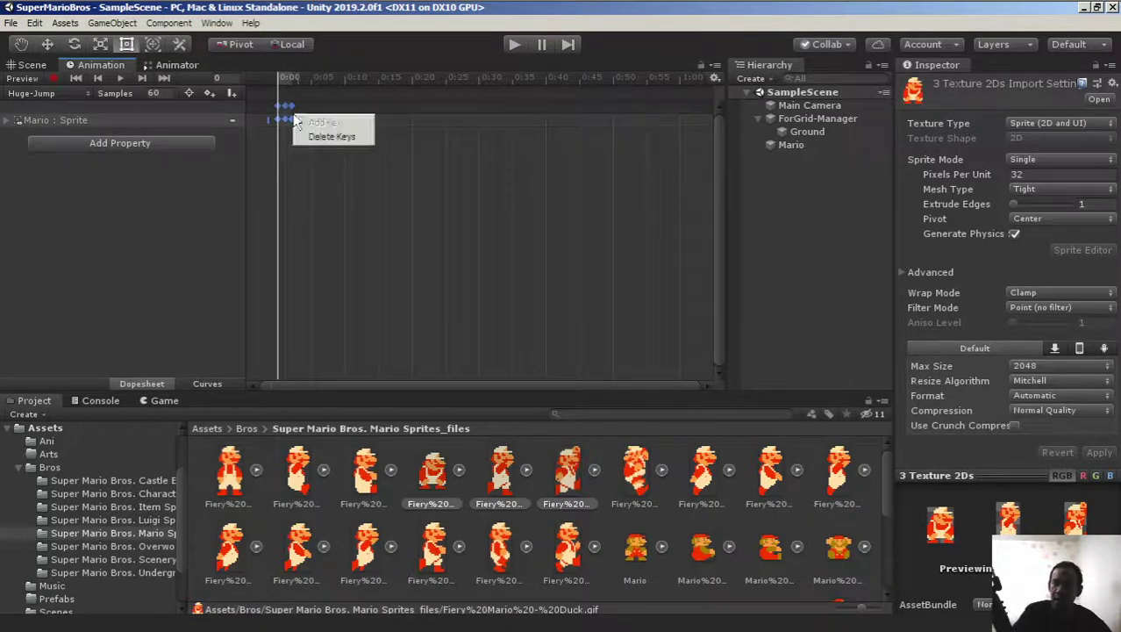
click(353, 139)
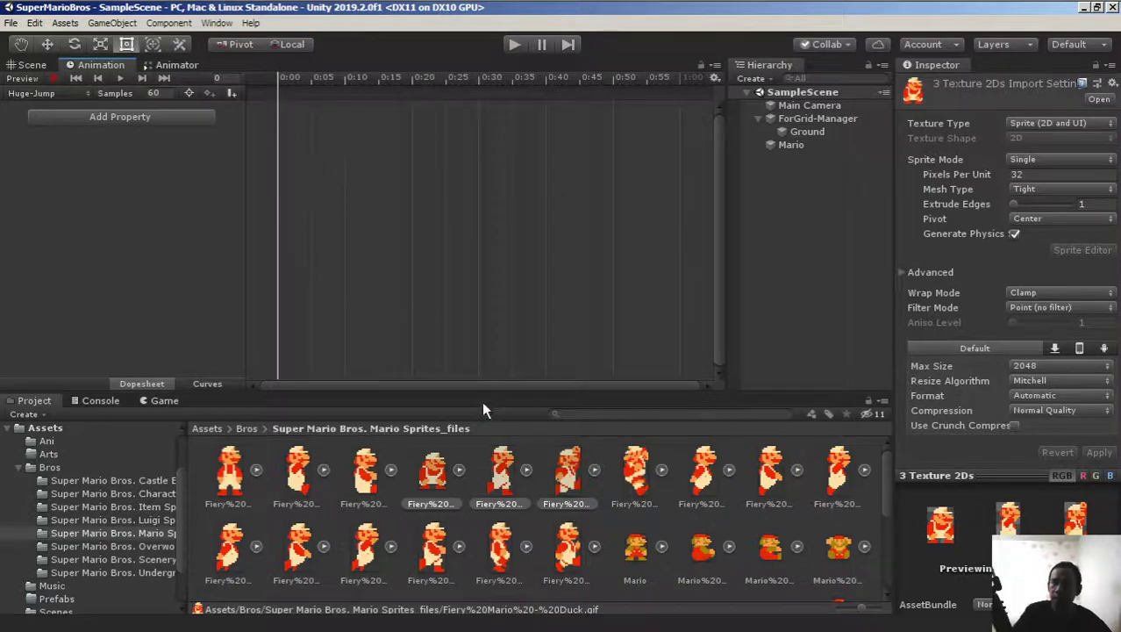
In the Huge-Jump clip, place the Fiery Mario Duck sprite at 0:00 and the sixth Fiery Mario sprite on the next frame
click(434, 472)
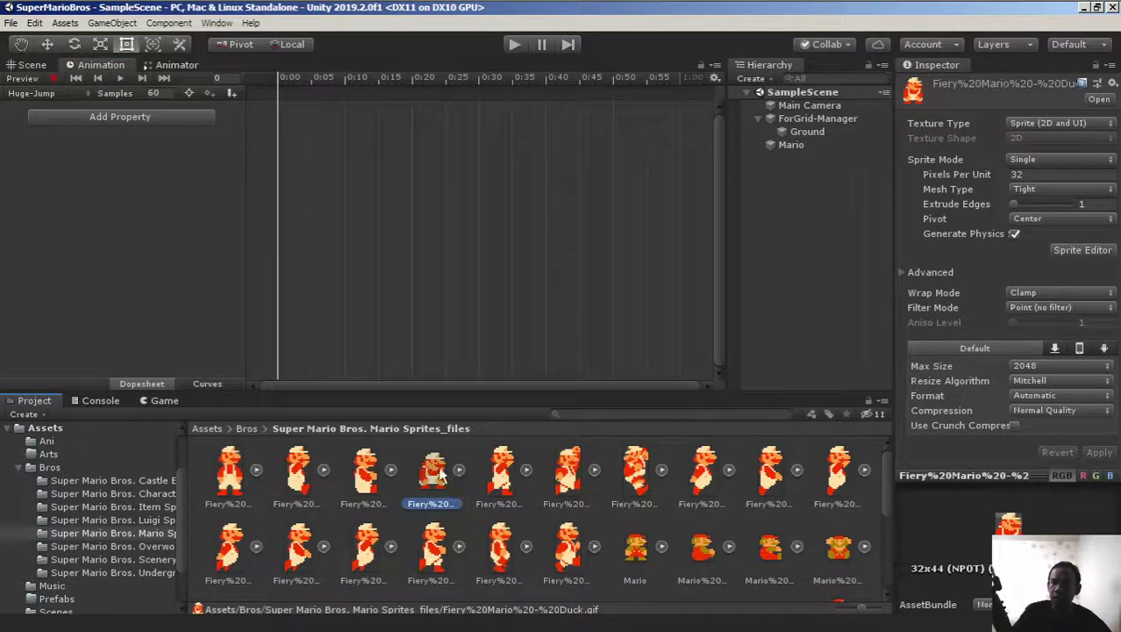
drag(434, 472, 279, 103)
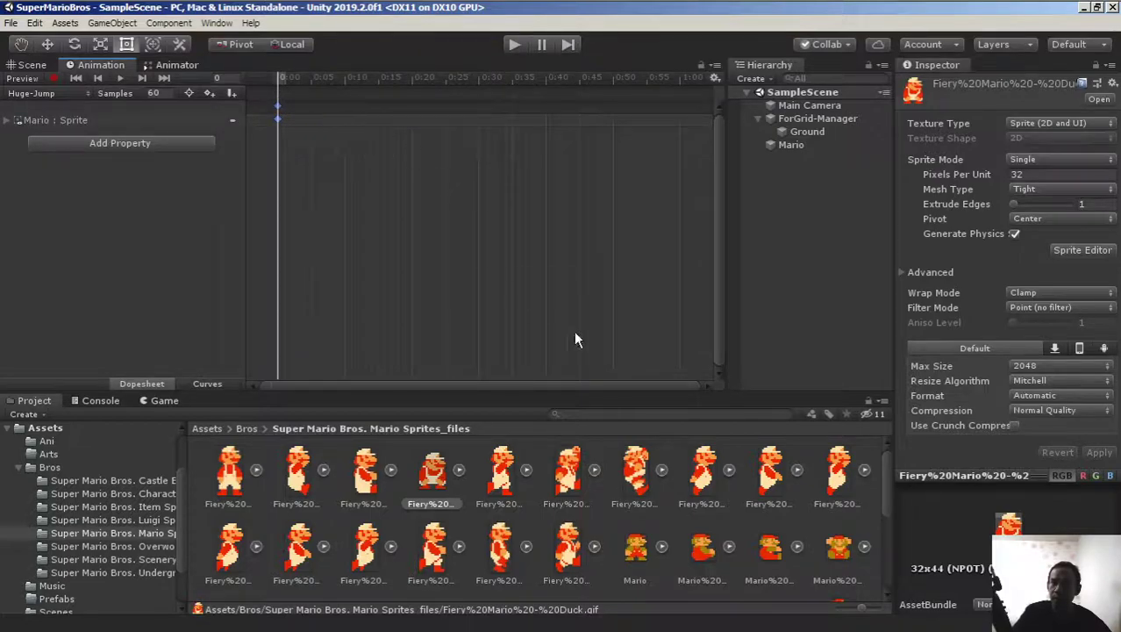
drag(573, 473, 286, 107)
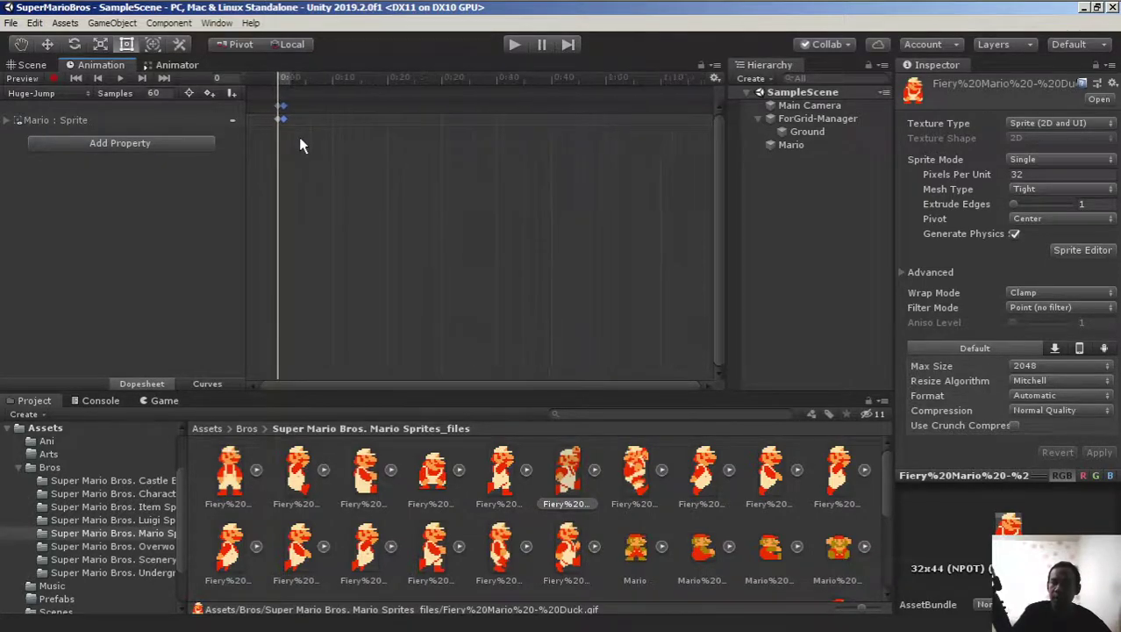
scroll(300, 142, down, 3)
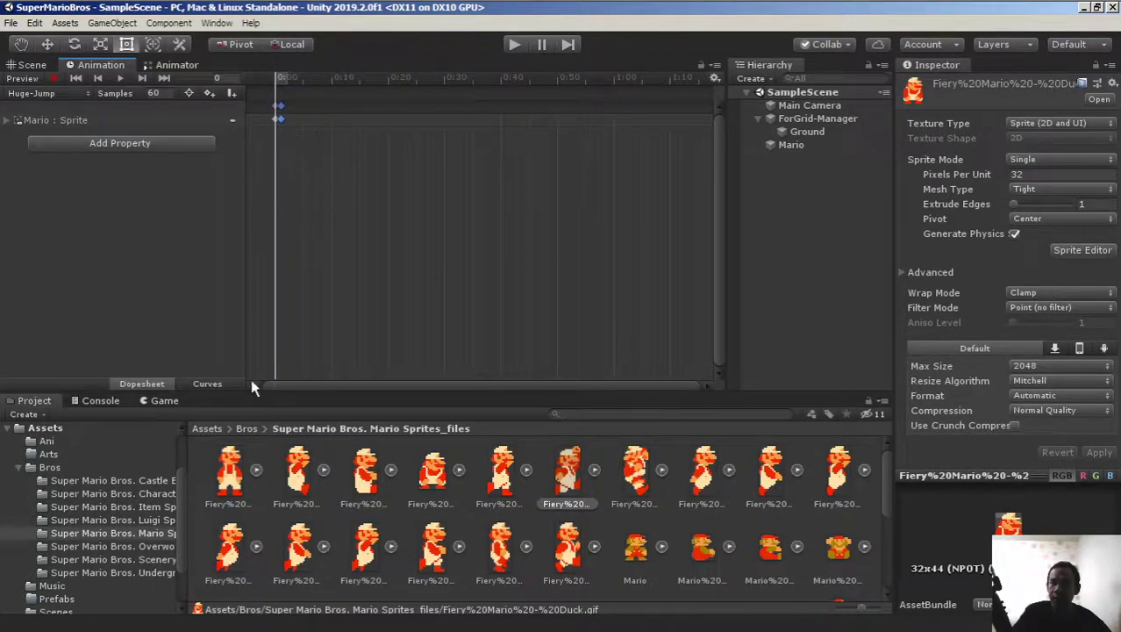
Preview the Huge-Jump animation in the Game view, trying a sample rate of 30 before setting it to 5
click(164, 400)
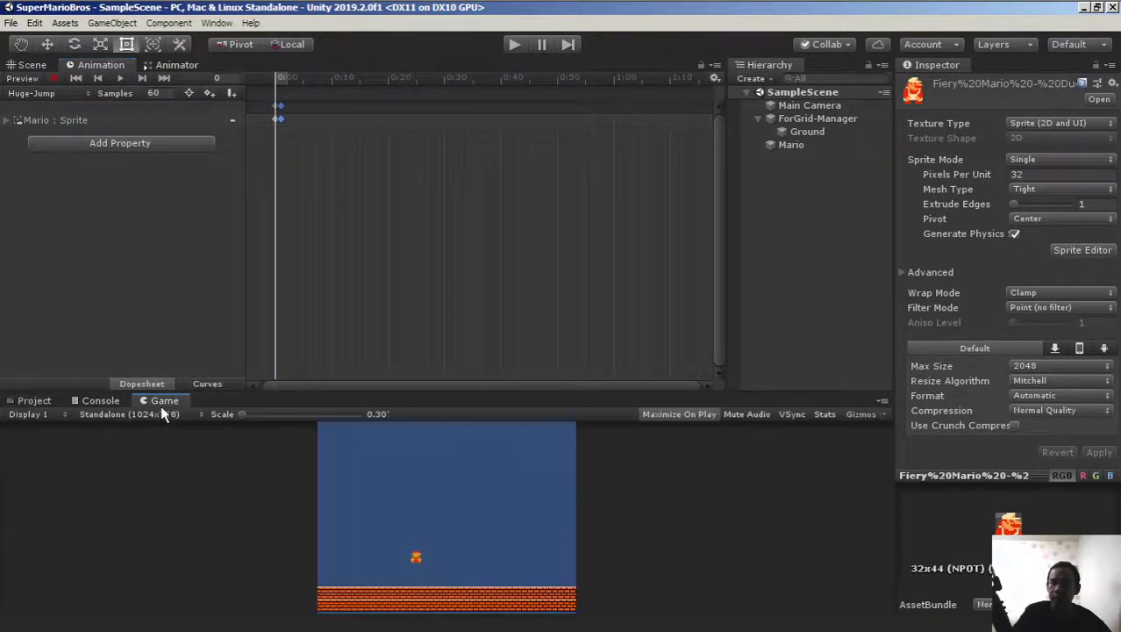
click(120, 78)
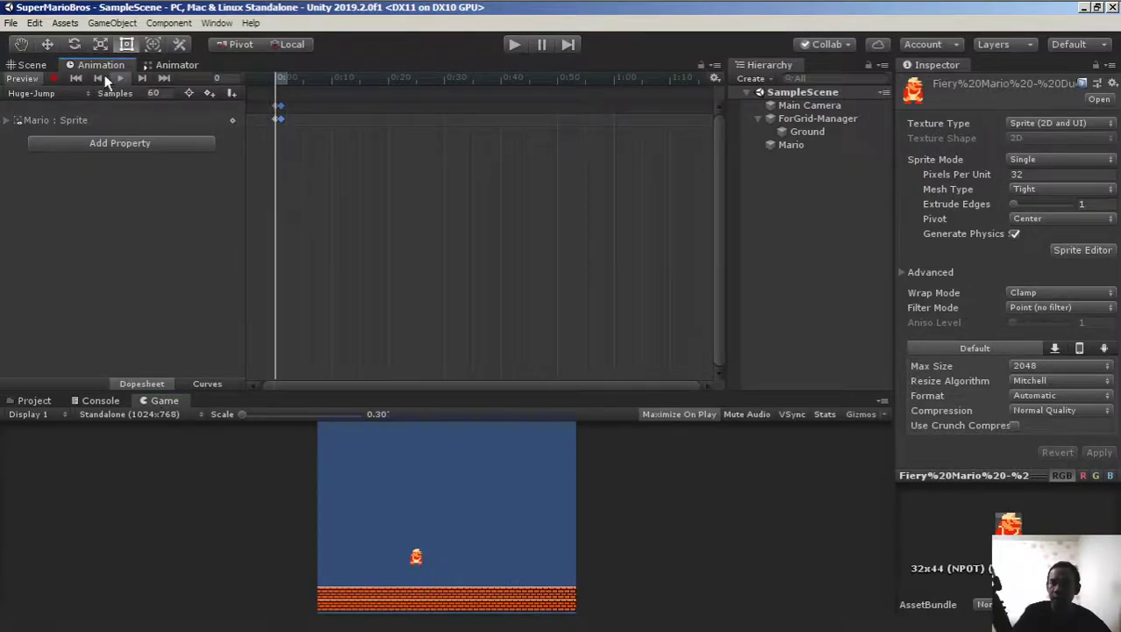
click(158, 92)
text(30)
key(Return)
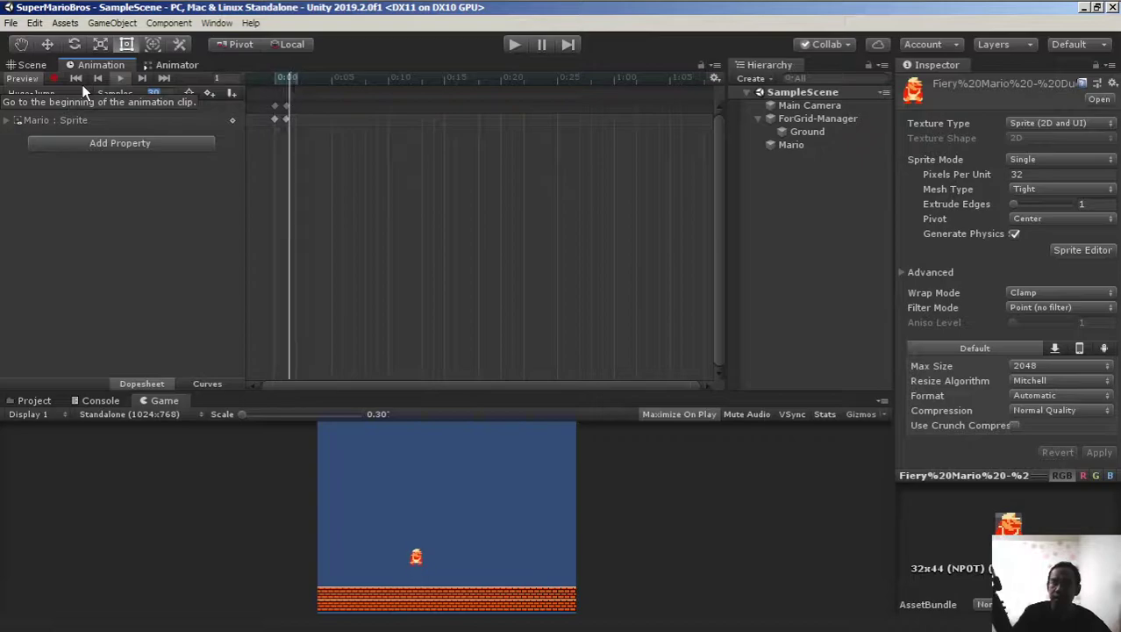
key(Return)
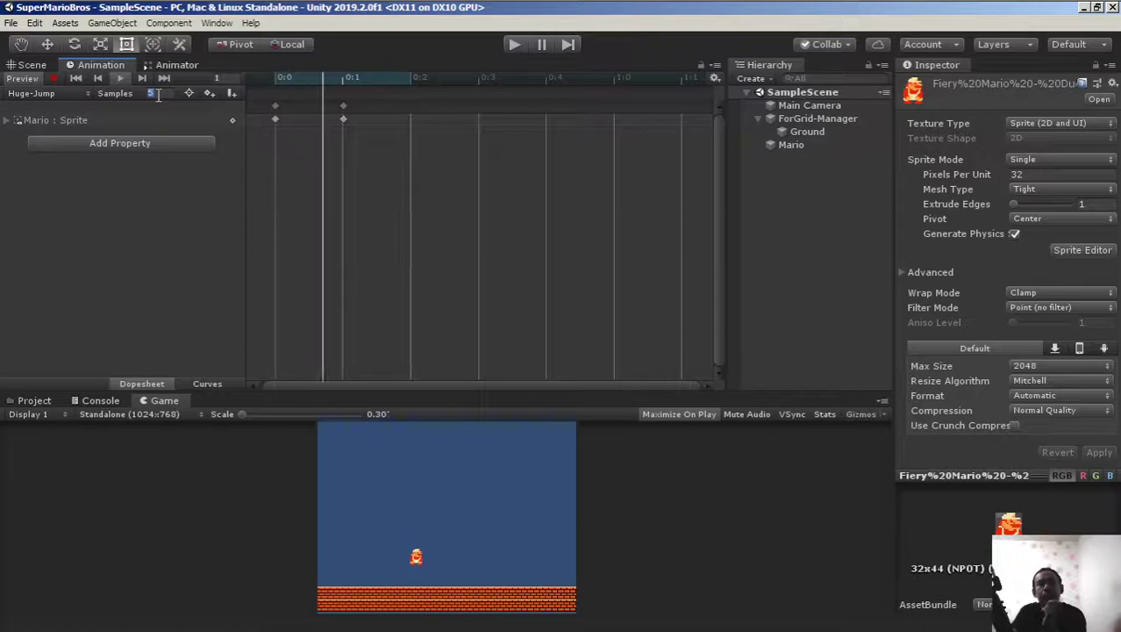
click(120, 79)
In Mario's Huge-Run clip, place the Fiery Mario walking sprites, Walk1 through Walk3, as consecutive keyframes starting at 0:00
click(46, 93)
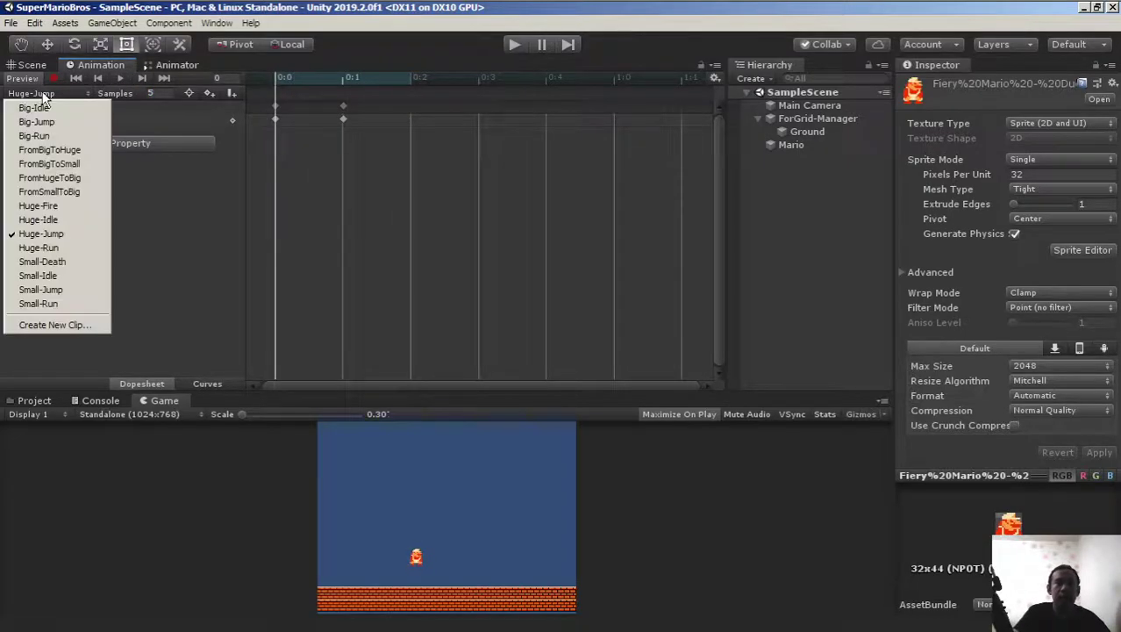
click(803, 155)
click(792, 146)
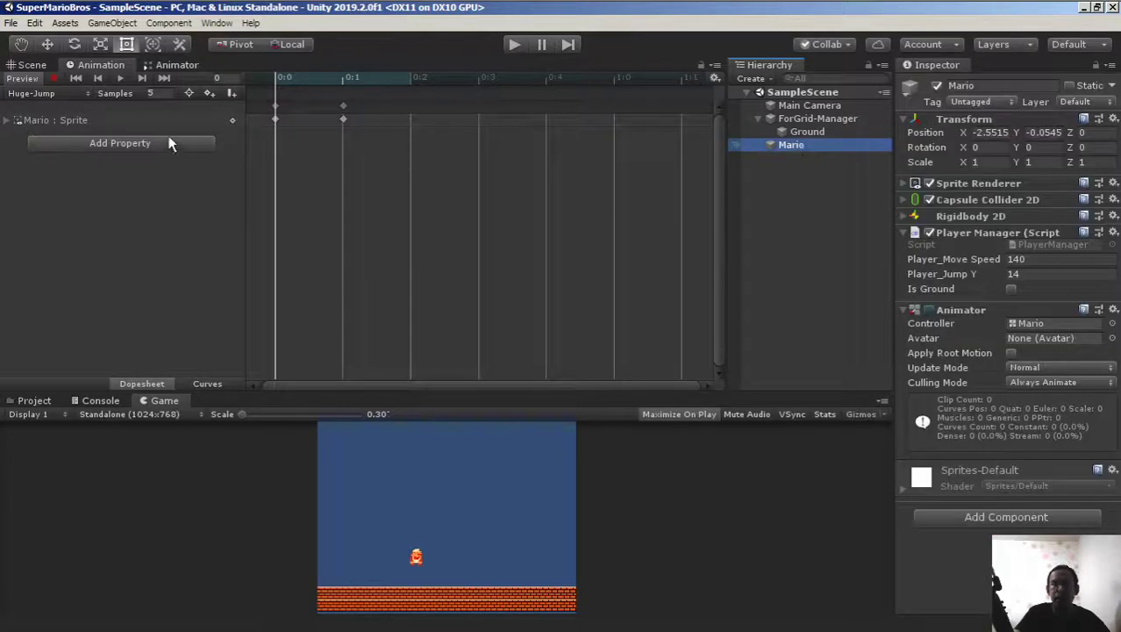
click(34, 92)
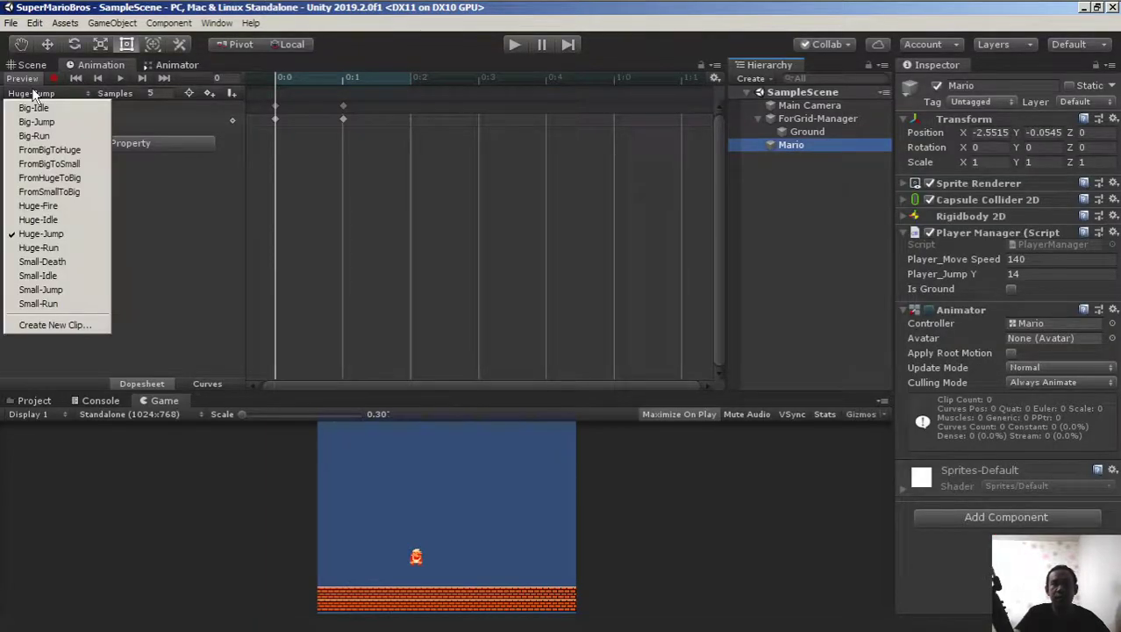
click(38, 248)
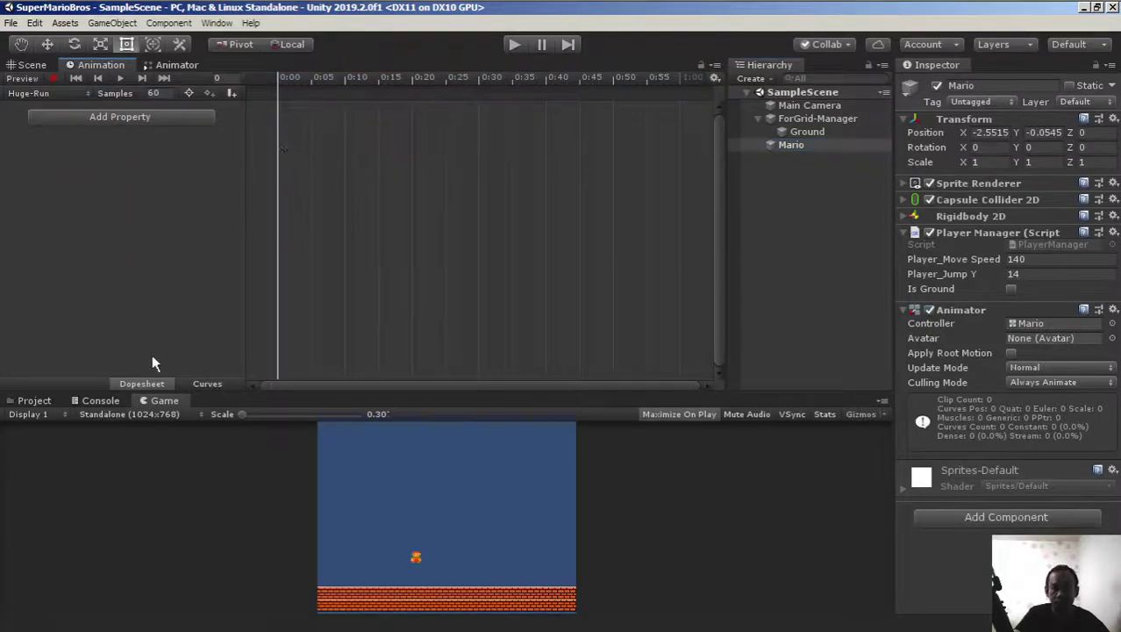
click(44, 401)
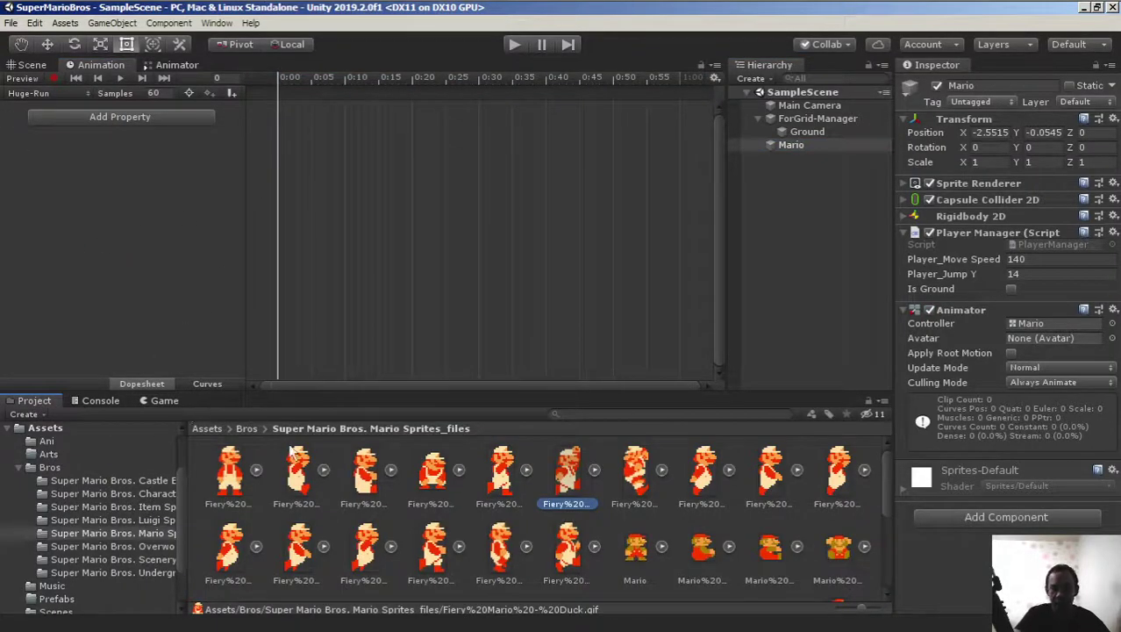
click(562, 551)
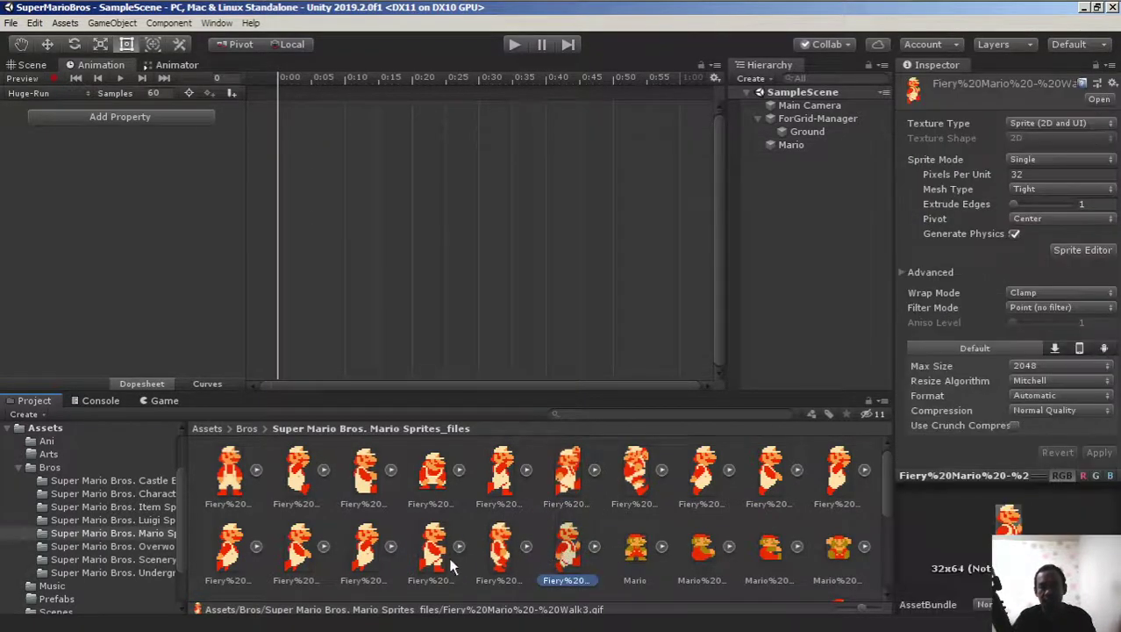
shift+click(435, 553)
drag(435, 557, 327, 191)
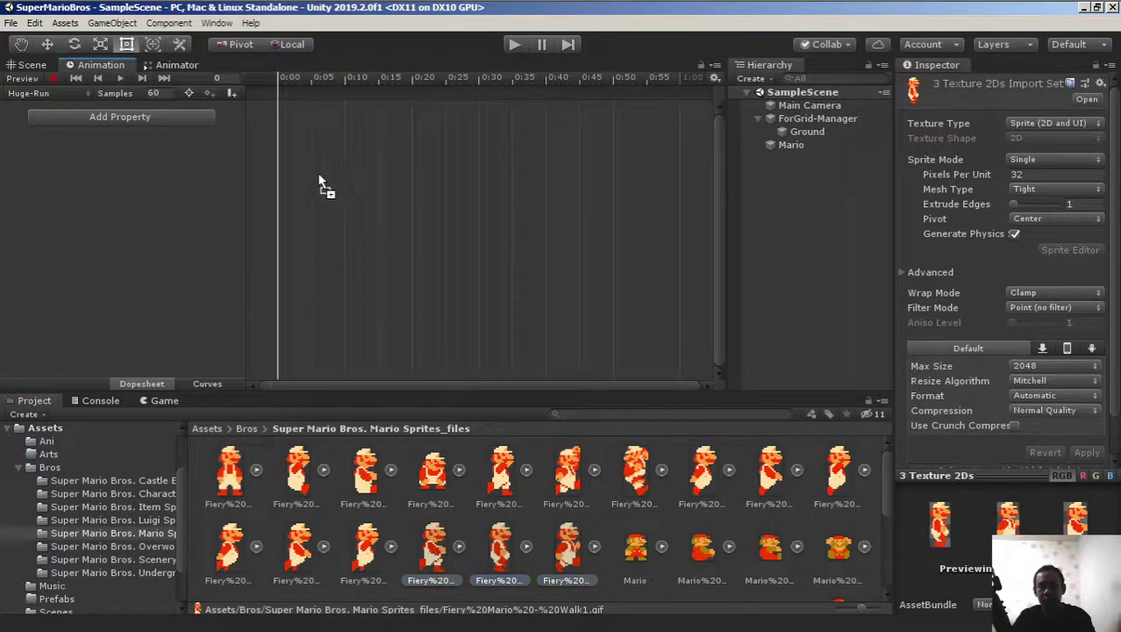
drag(279, 103, 286, 105)
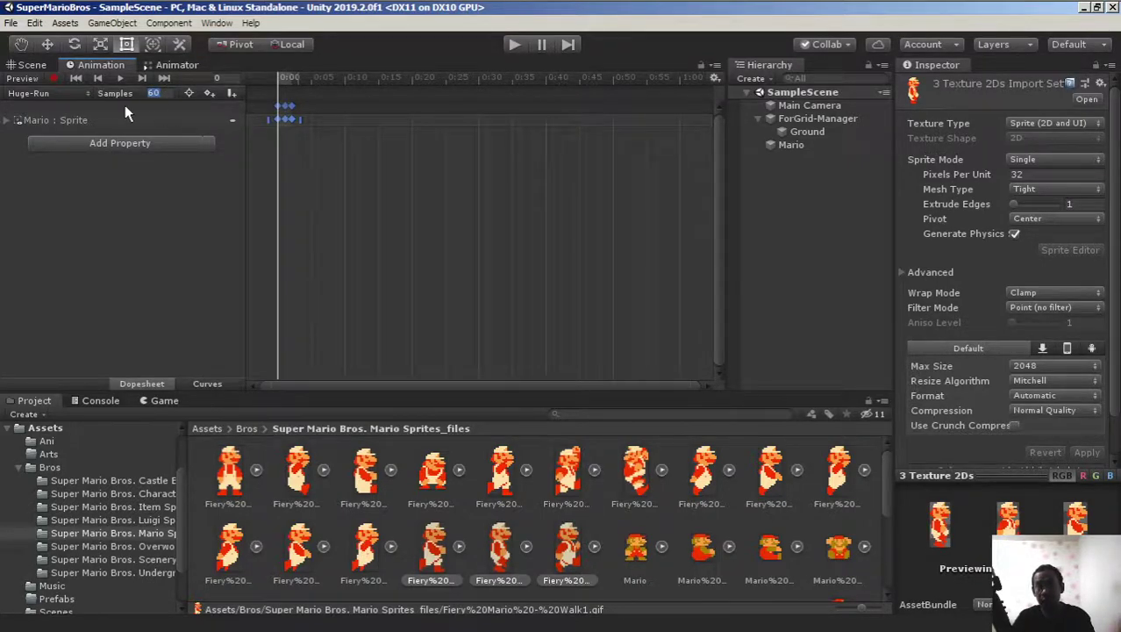
Open the Small-Run clip to check its sample rate for comparison
click(50, 93)
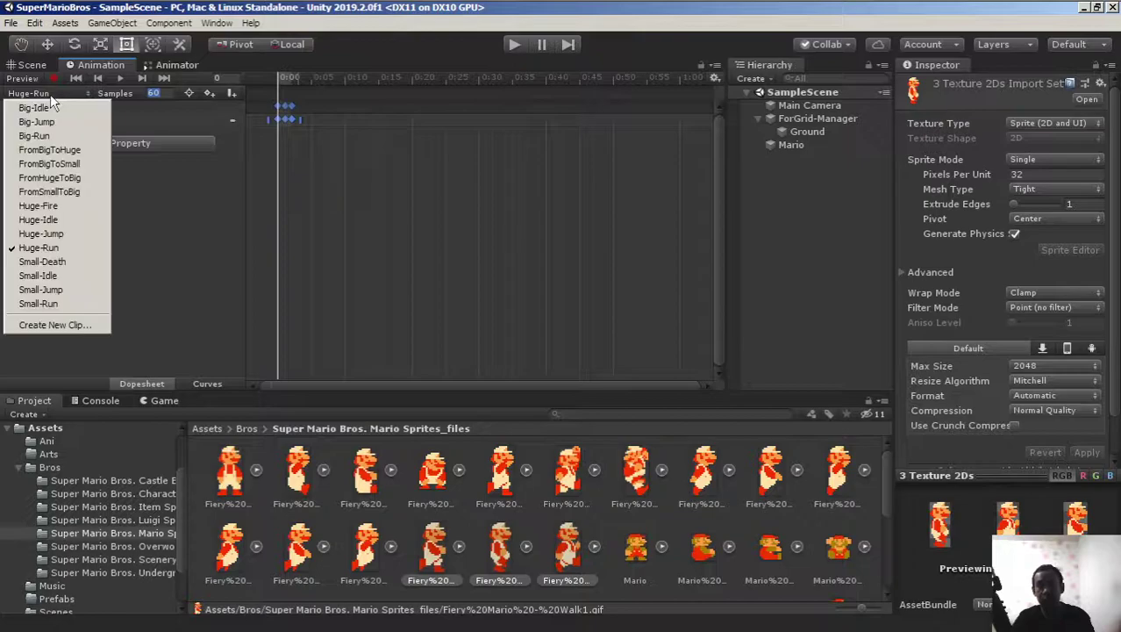
click(55, 306)
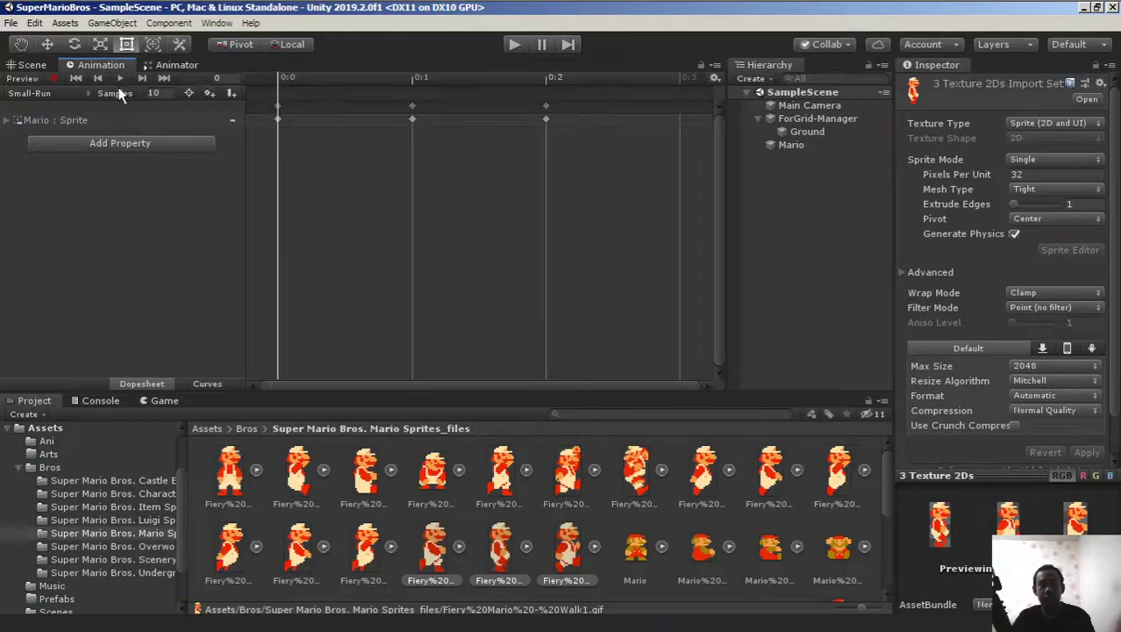
Set the Huge-Run clip's sample rate to 10 and fit its keyframes to the timeline view
click(65, 94)
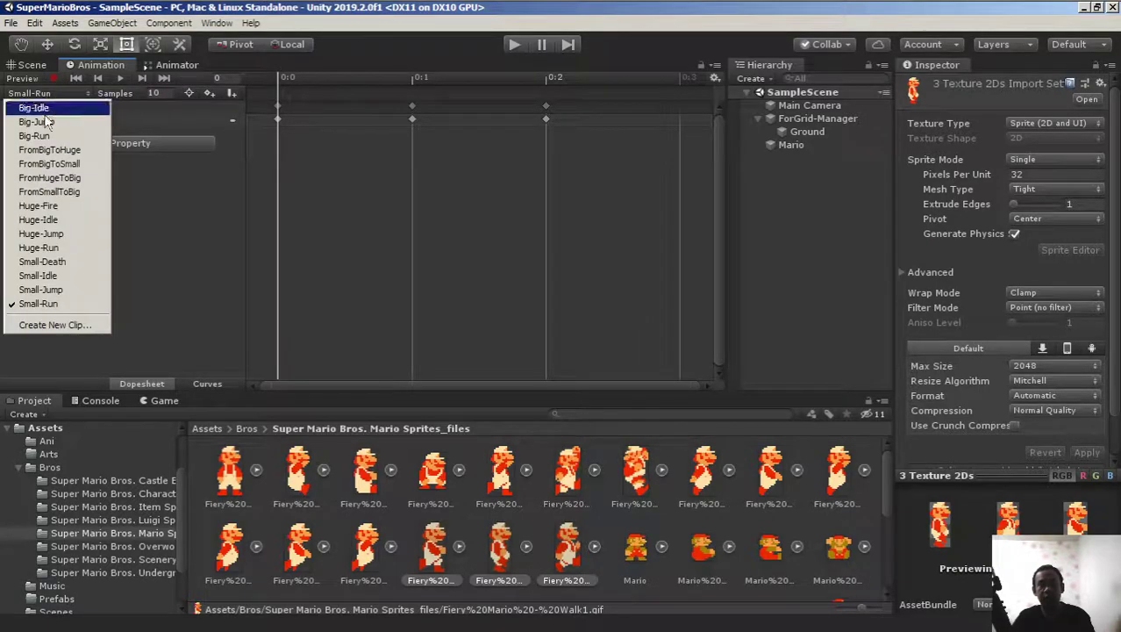
click(49, 247)
click(154, 93)
text(10)
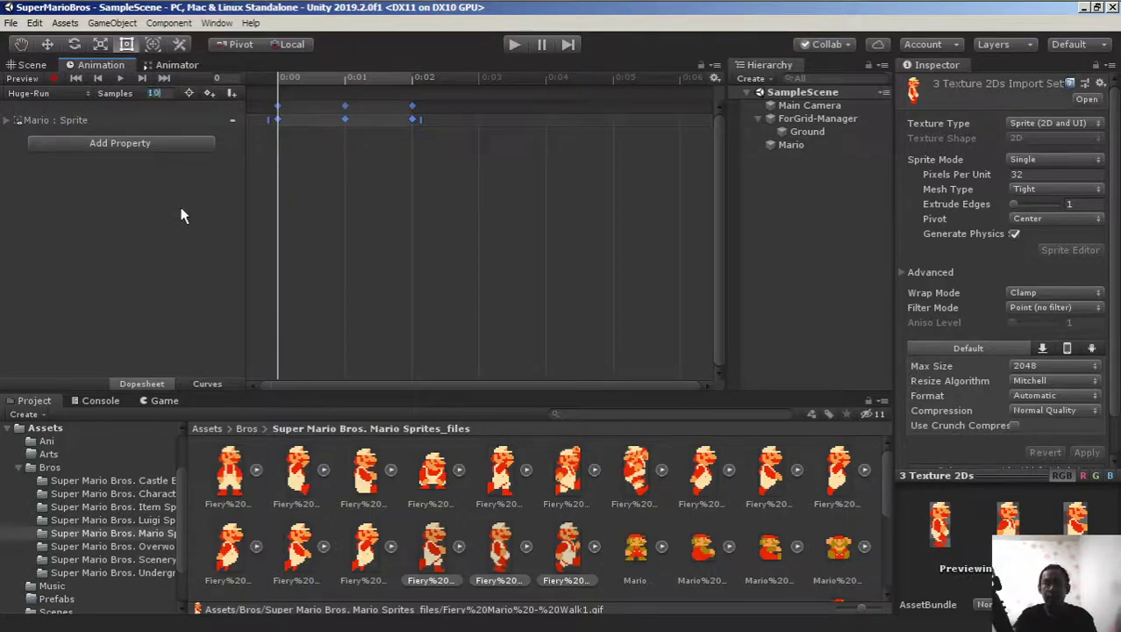
key(Return)
scroll(443, 183, down, 5)
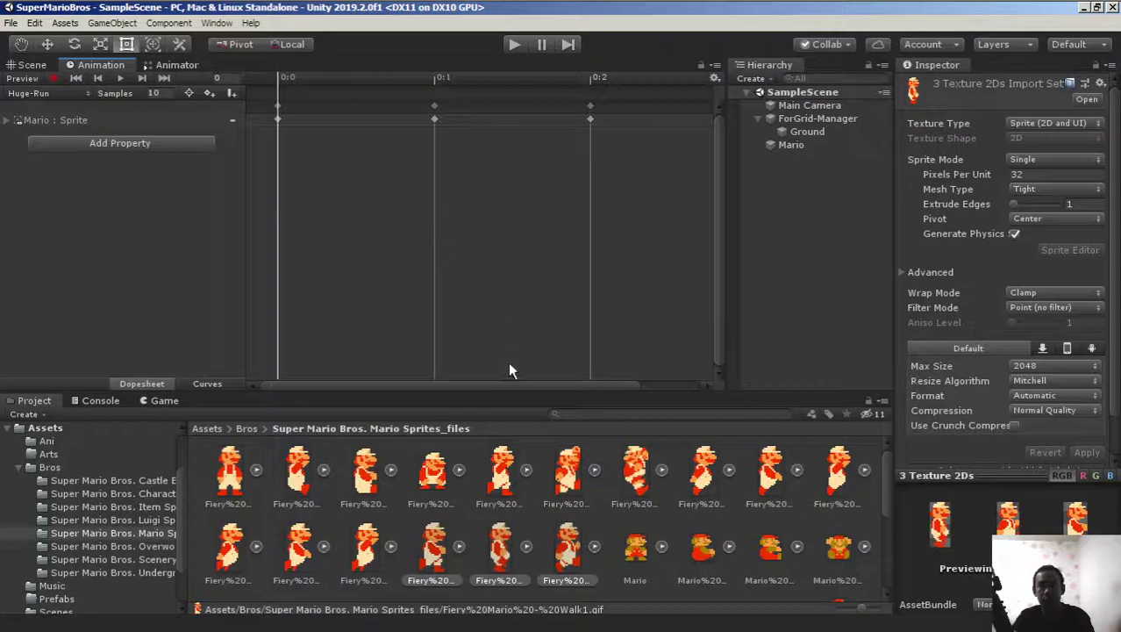
Compare the Huge-Run clip's timing with Small-Run, and preview the Huge-Run animation in the Game view
click(41, 94)
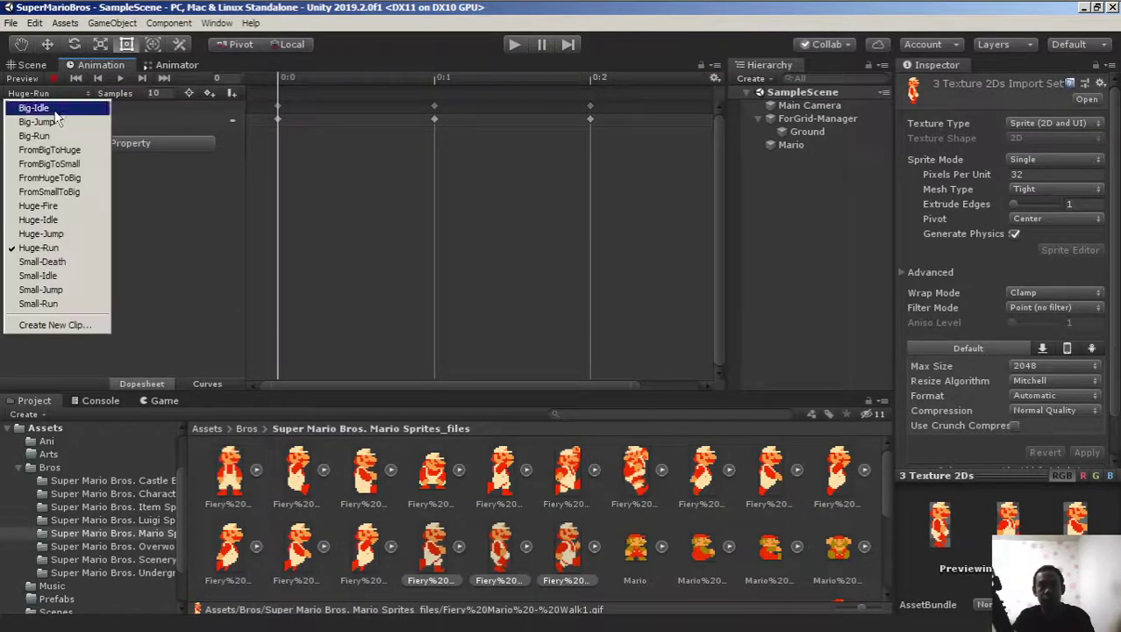
click(39, 304)
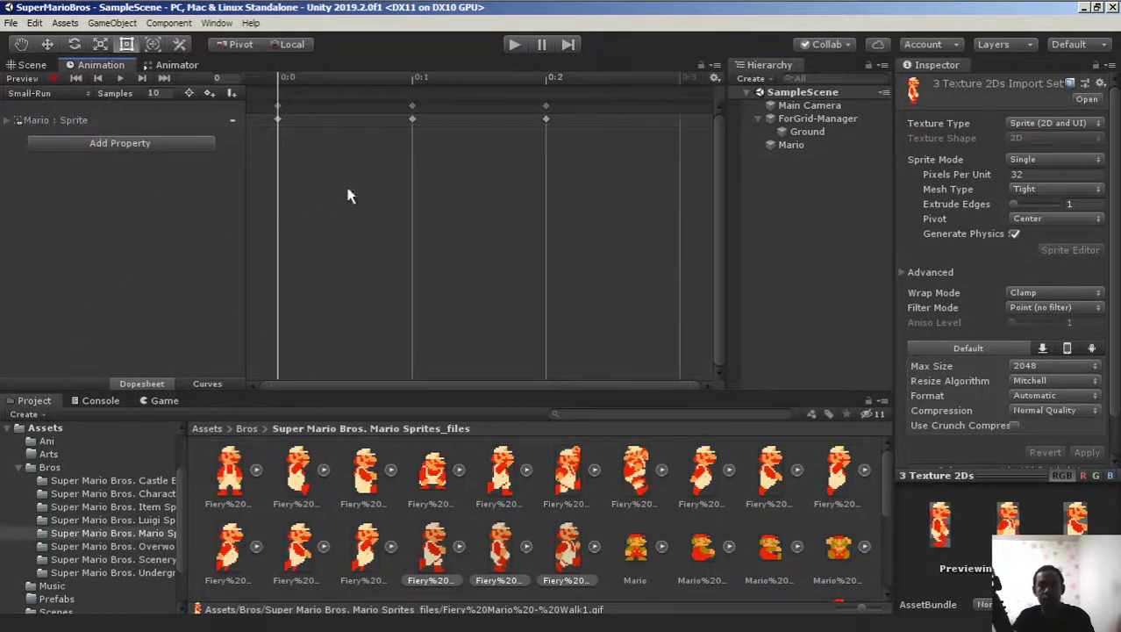
click(28, 95)
click(75, 247)
click(176, 400)
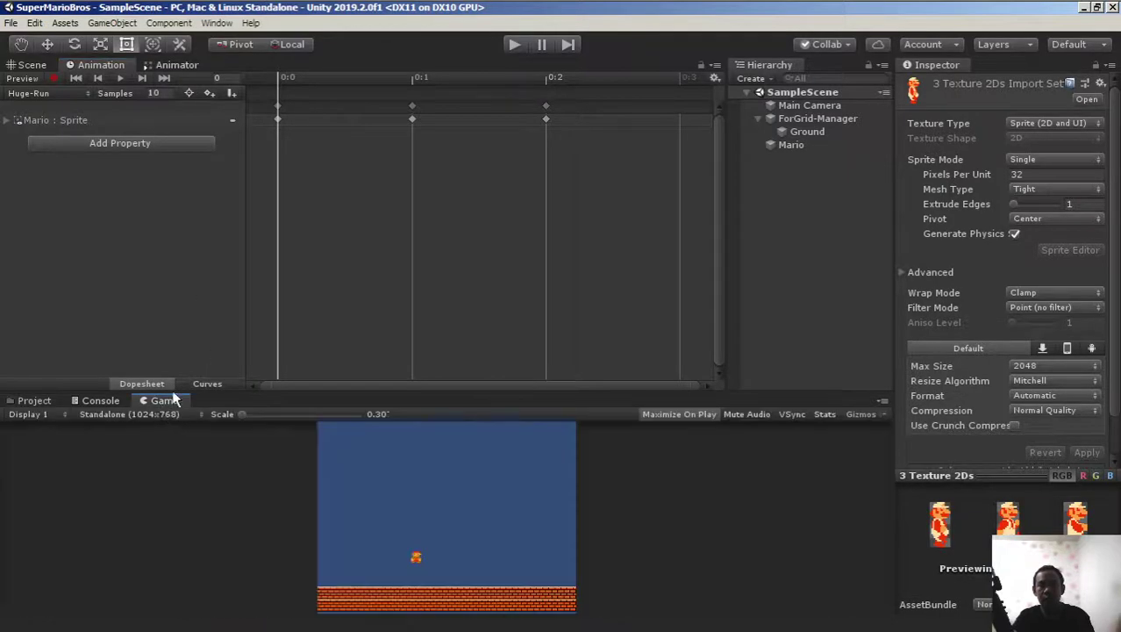
click(120, 78)
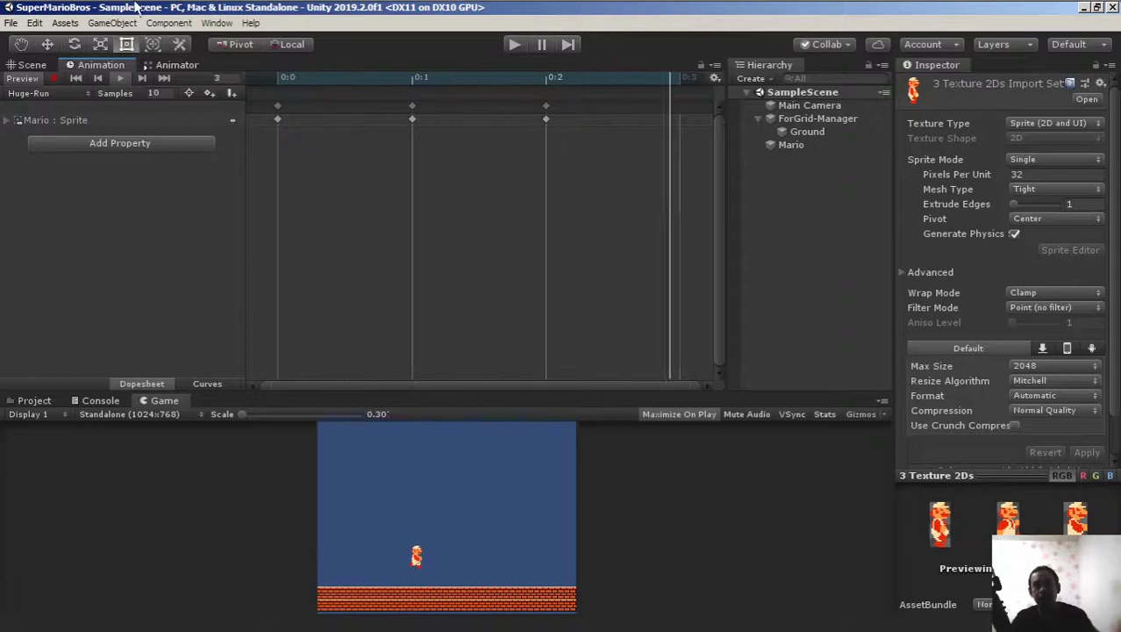
click(119, 78)
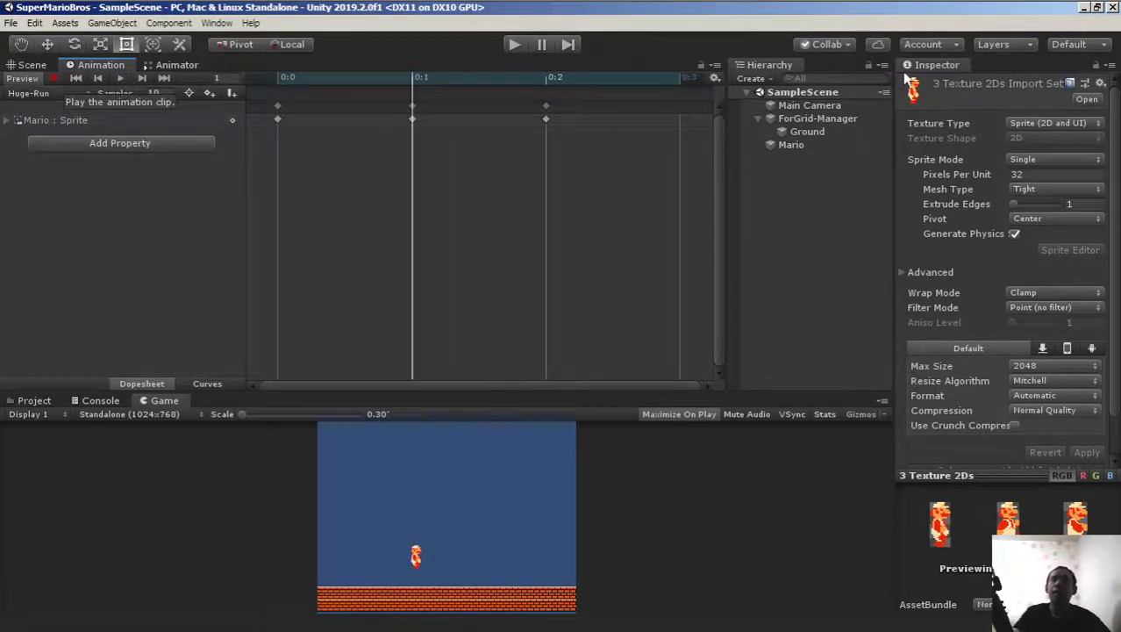
In Mario's Big-Idle clip, place the front-facing standing Super Mario sprite as a keyframe at 0:00
click(801, 145)
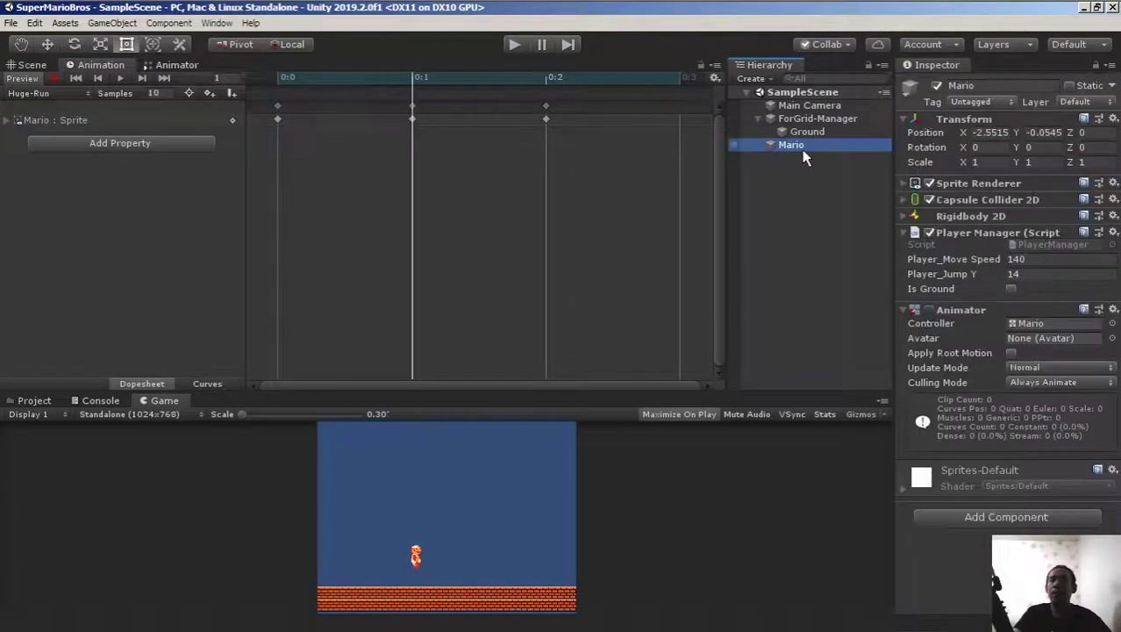
click(35, 93)
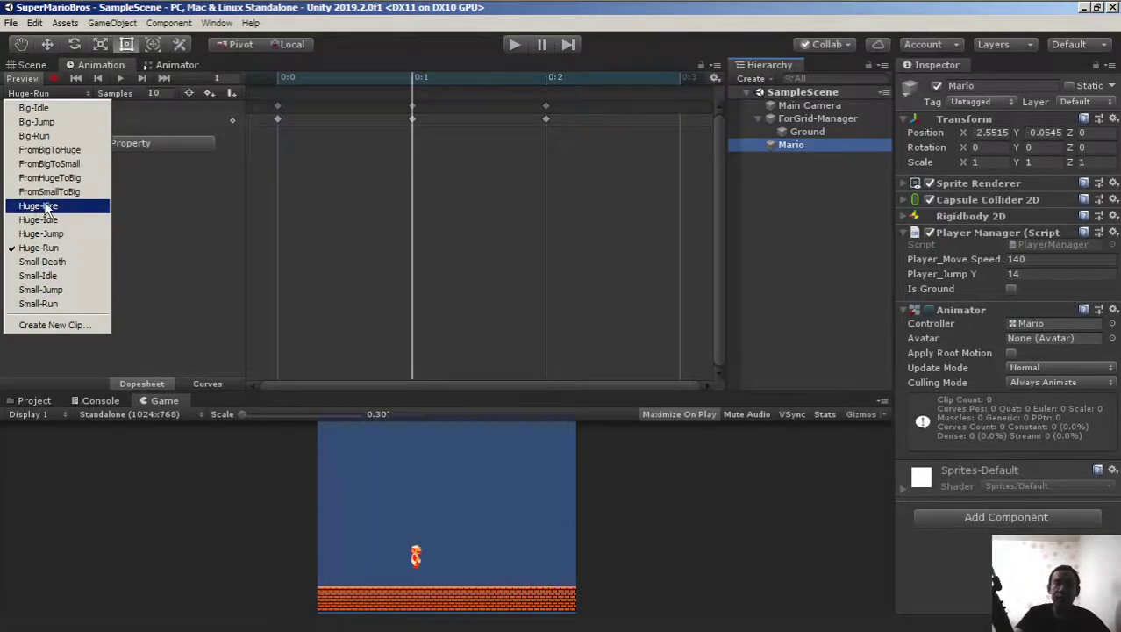
click(43, 108)
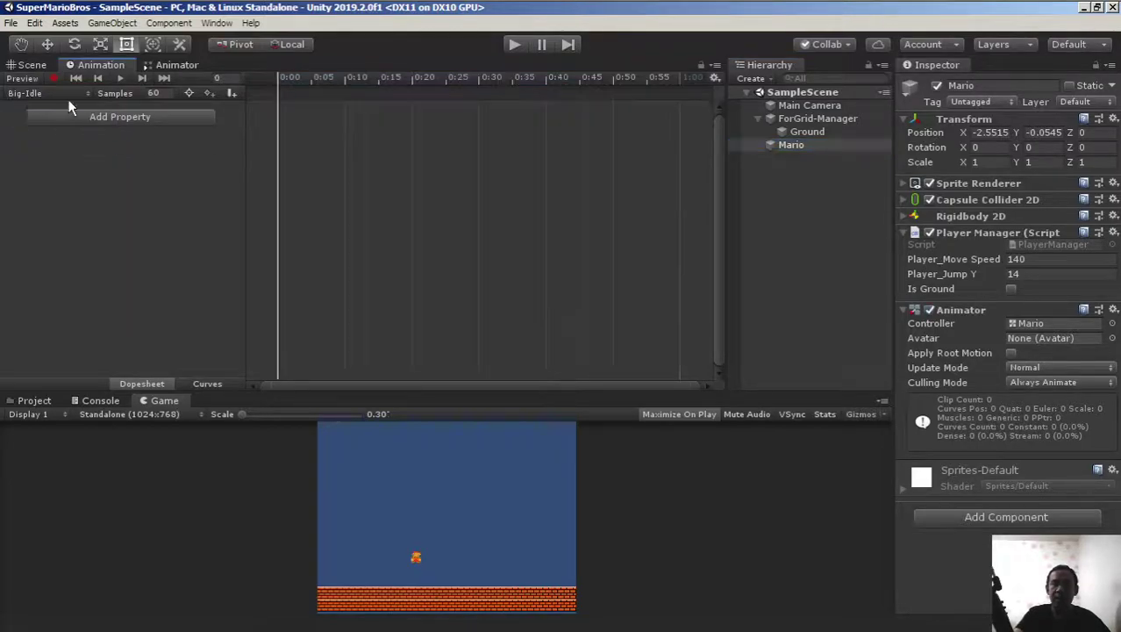
click(35, 401)
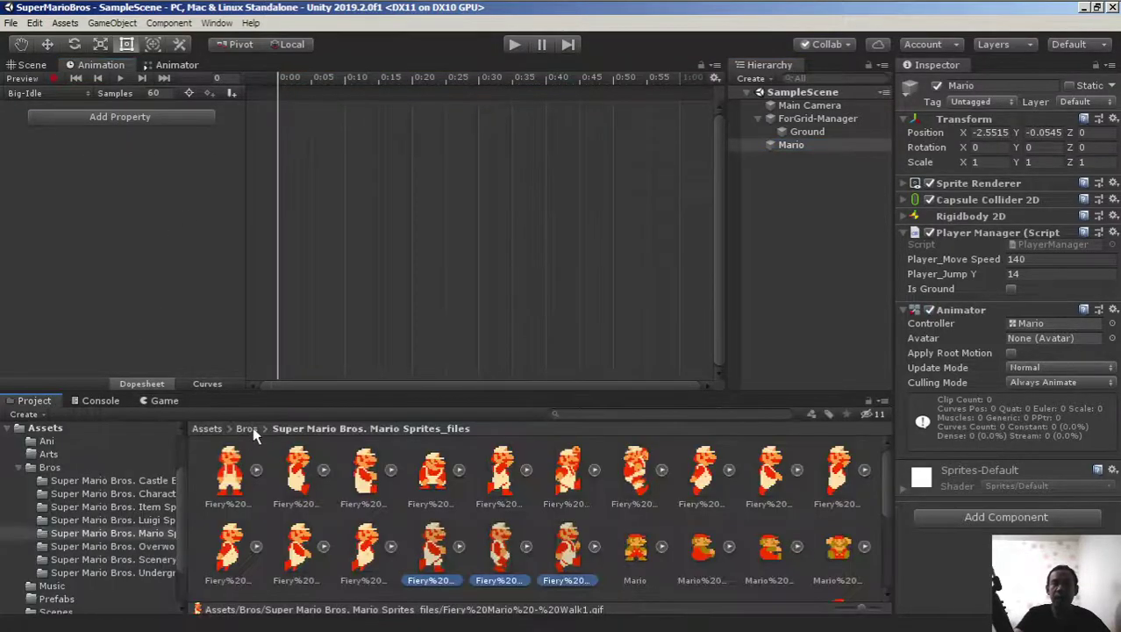
scroll(620, 478, down, 3)
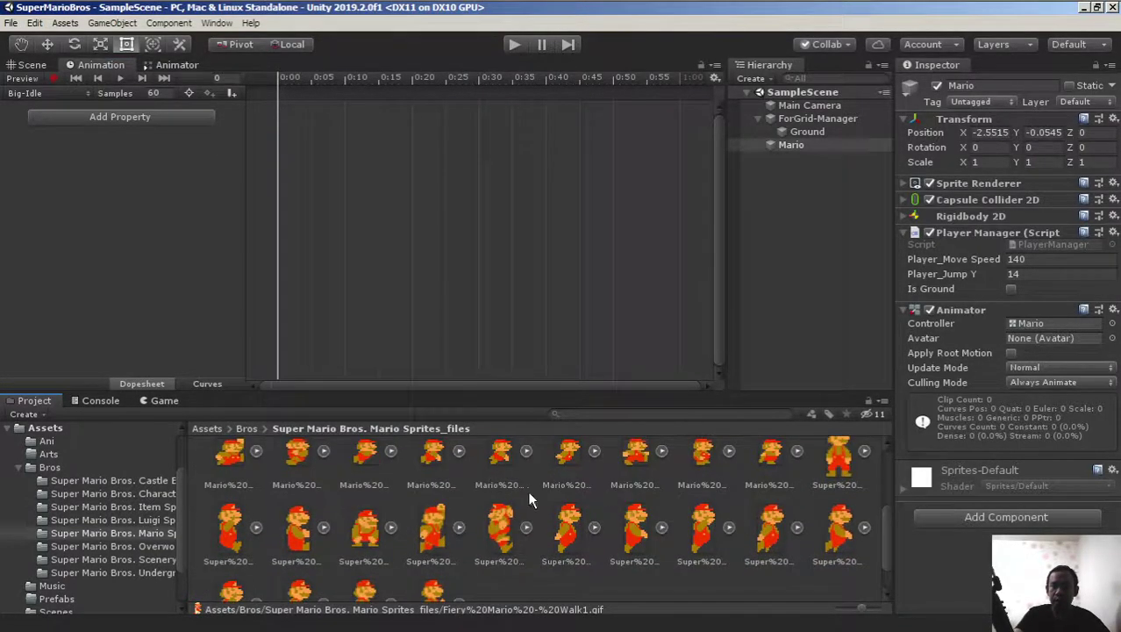
scroll(615, 492, up, 1)
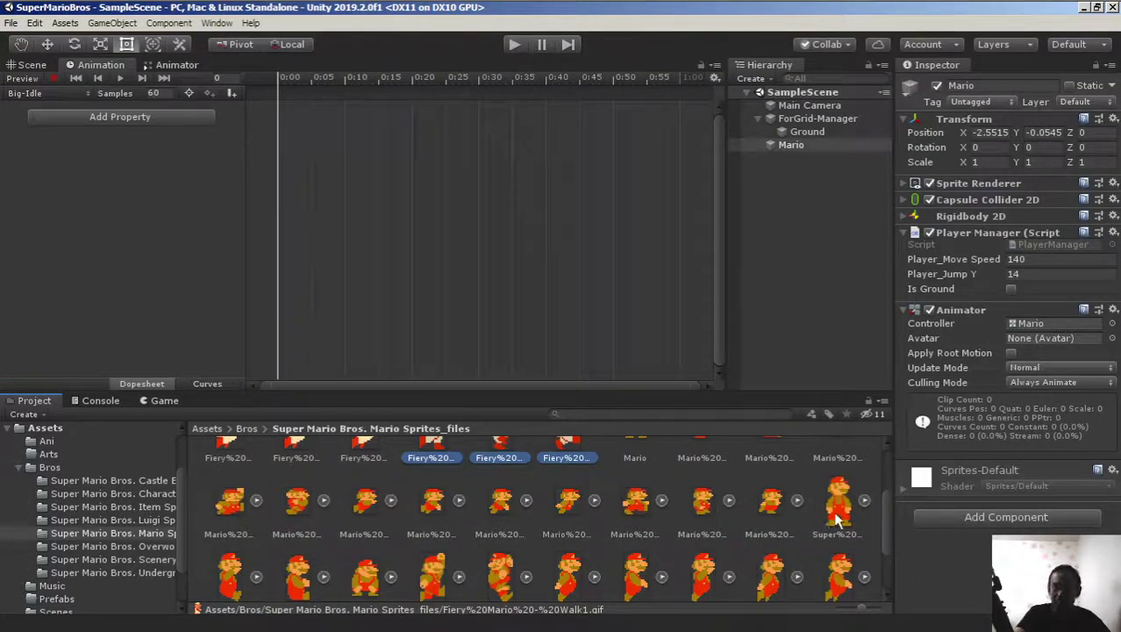
drag(845, 522, 283, 107)
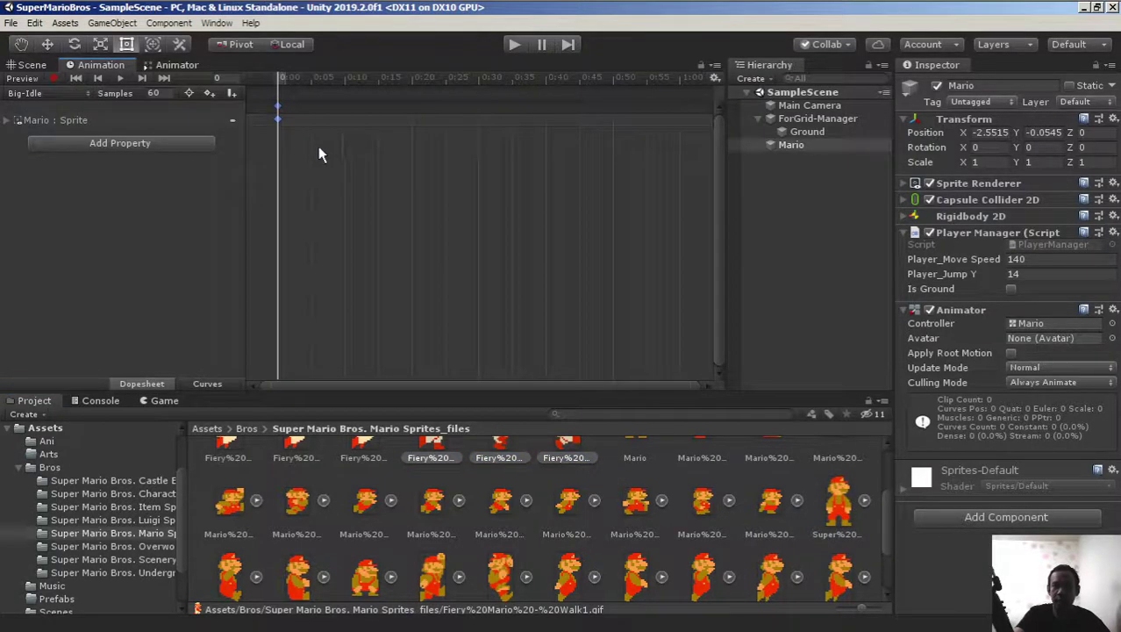
In the Big-Jump clip, place the crouching Super Mario sprite and the Super Mario Jump sprite as consecutive keyframes starting at 0:00
click(33, 94)
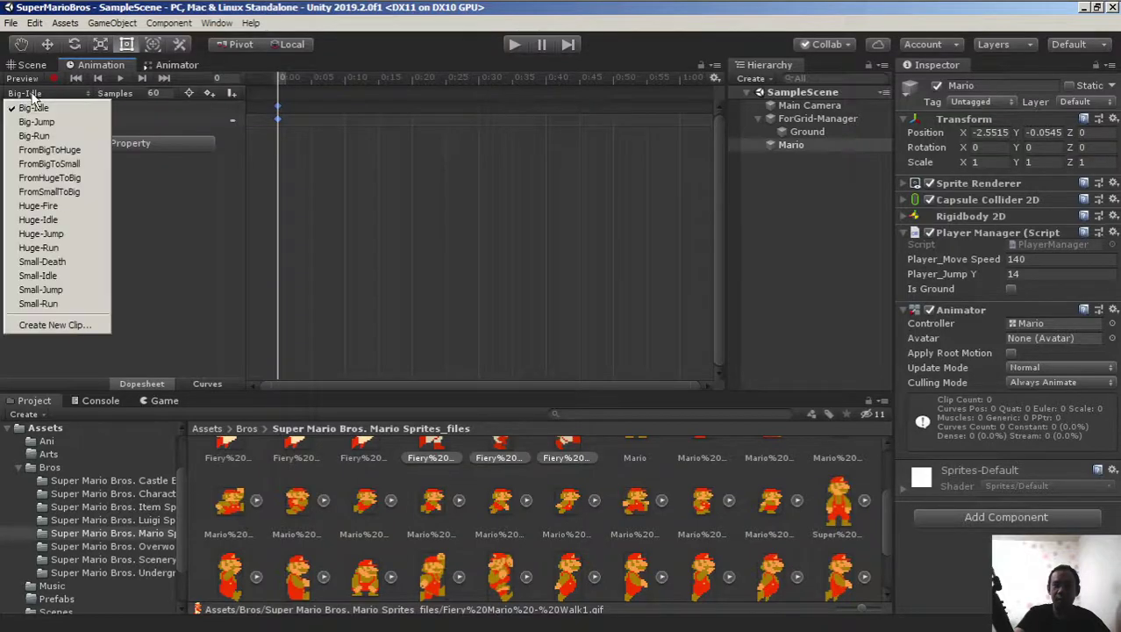
click(36, 122)
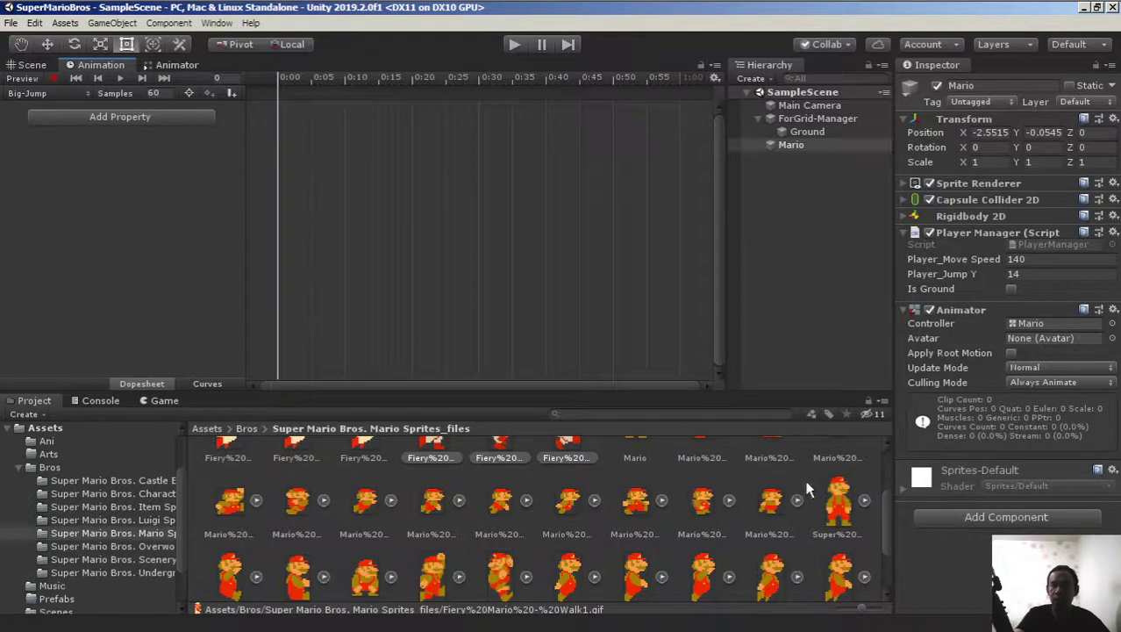
drag(887, 502, 887, 524)
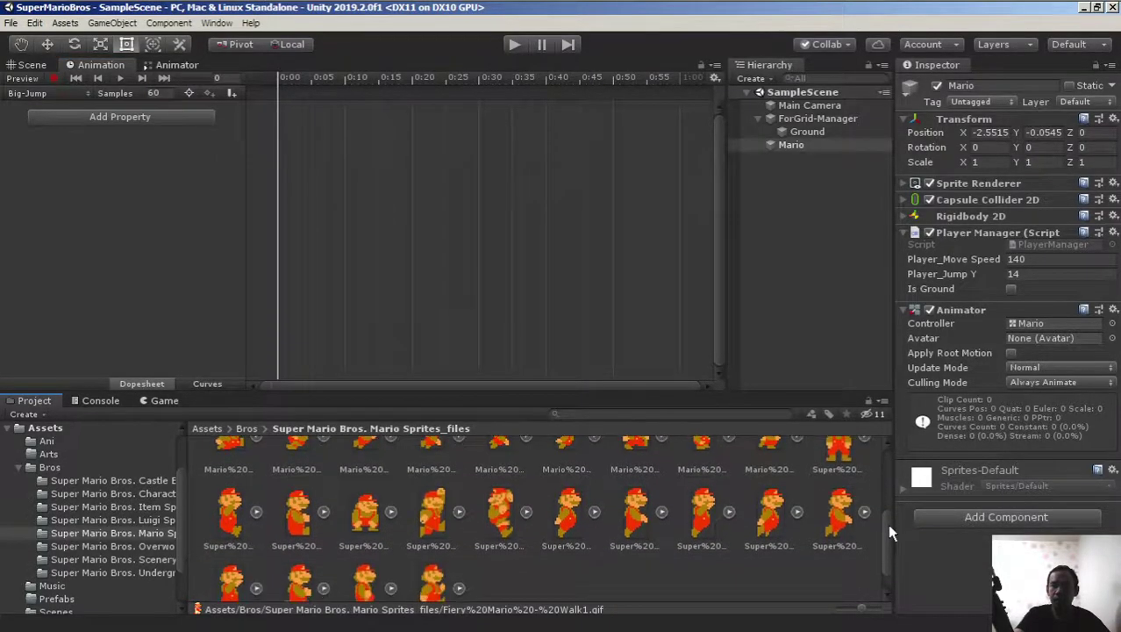
click(430, 527)
ctrl+click(367, 515)
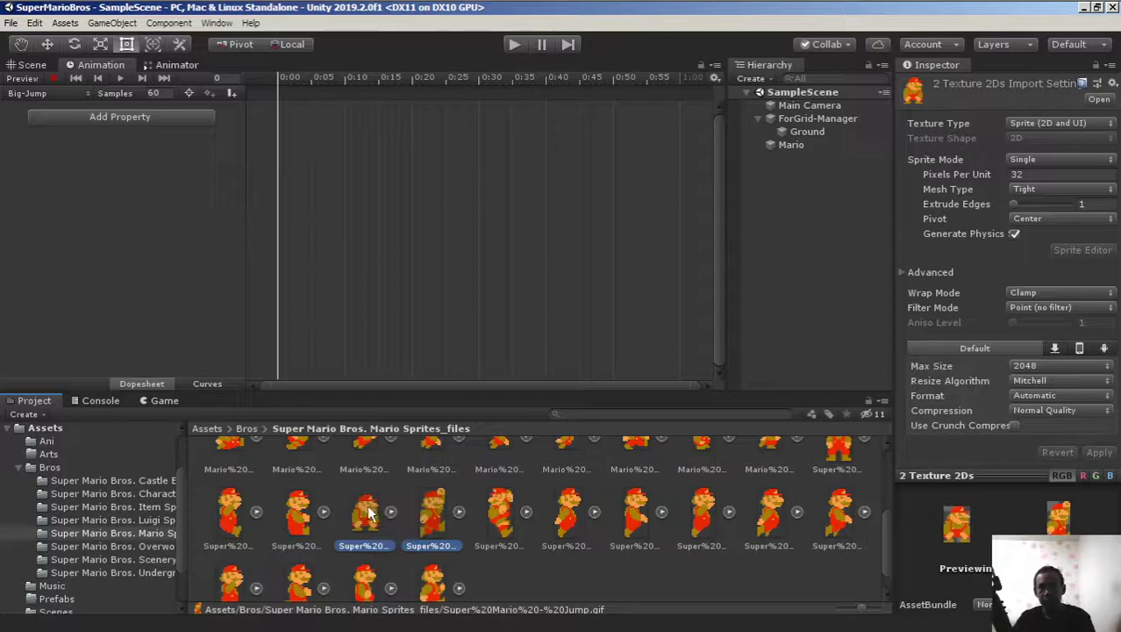
drag(370, 523, 285, 102)
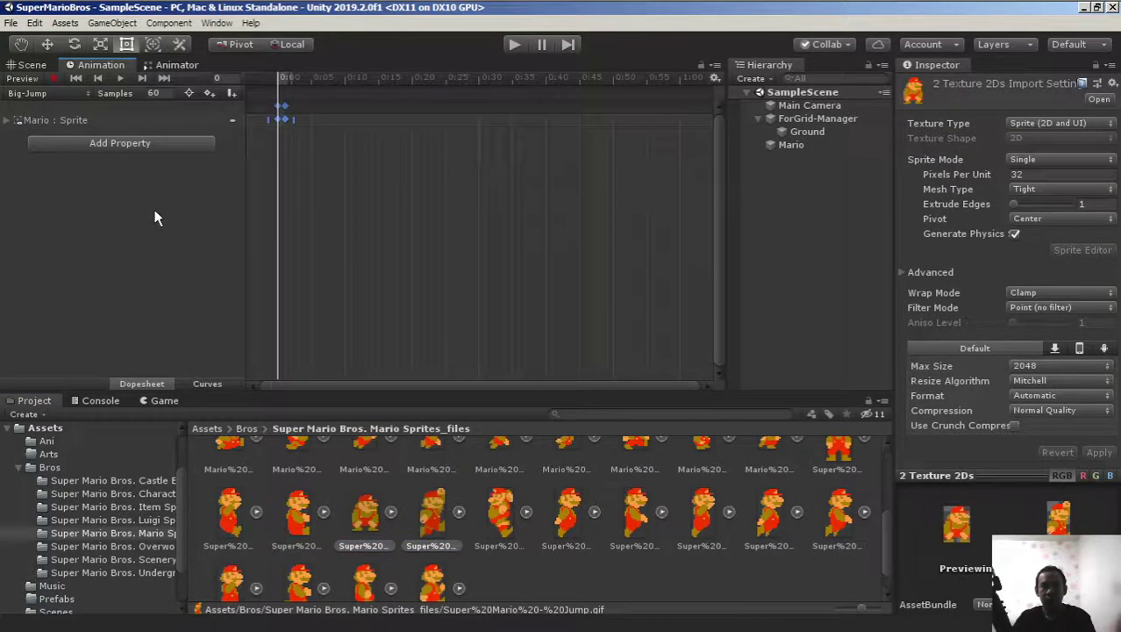
Set the Big-Jump clip's sample rate to 5, matching Huge-Jump, and preview the animation in the Game view
click(49, 94)
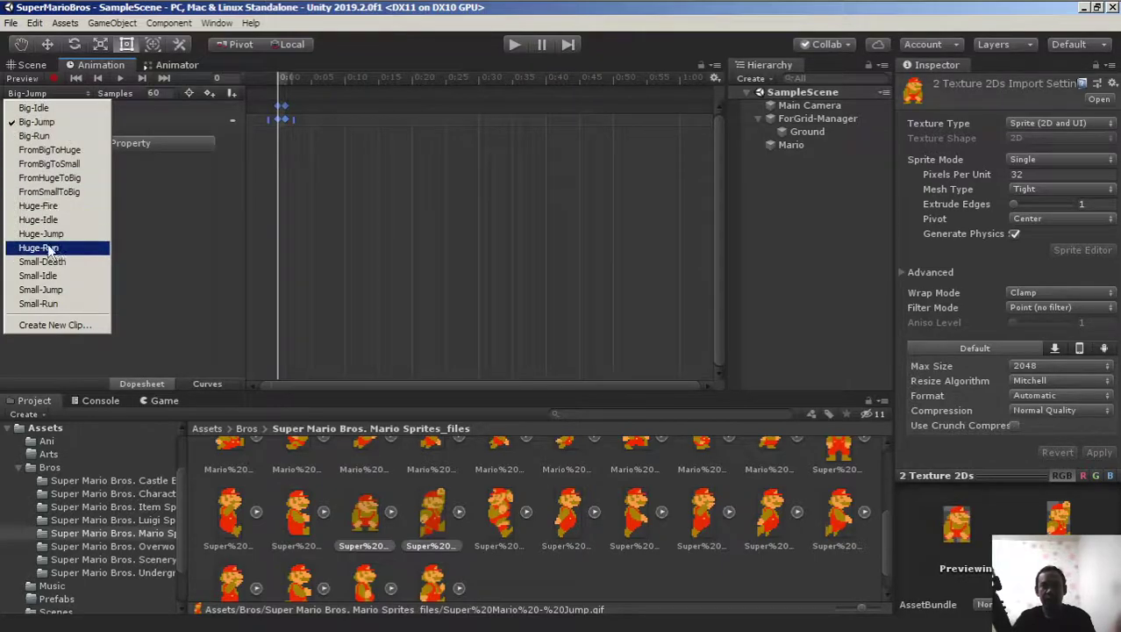
click(30, 235)
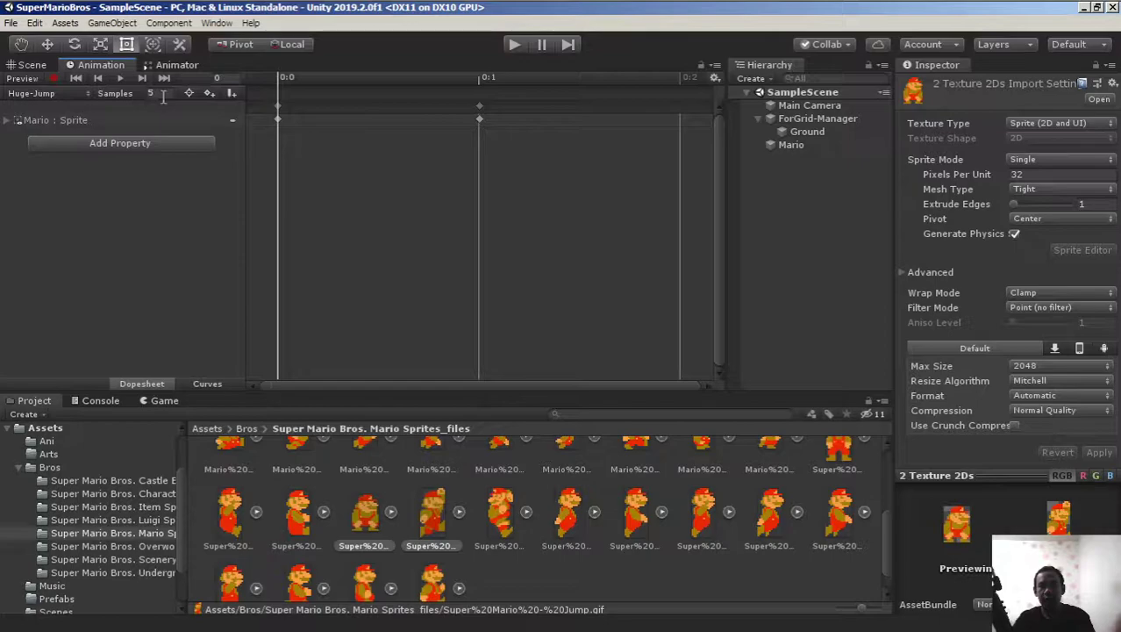
click(66, 93)
click(37, 122)
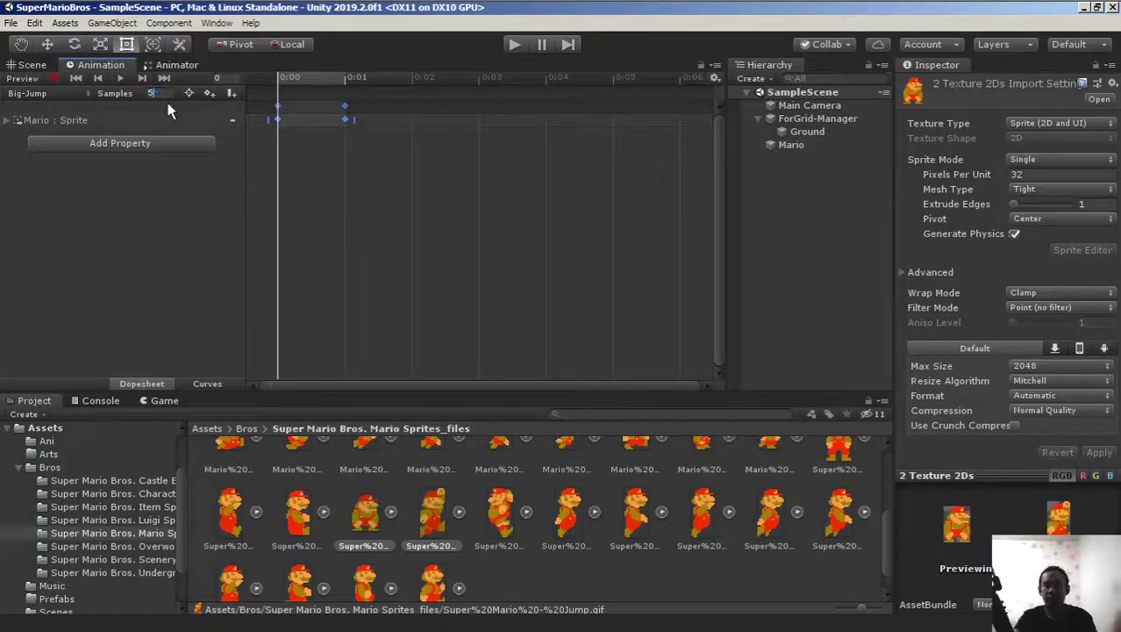
key(Return)
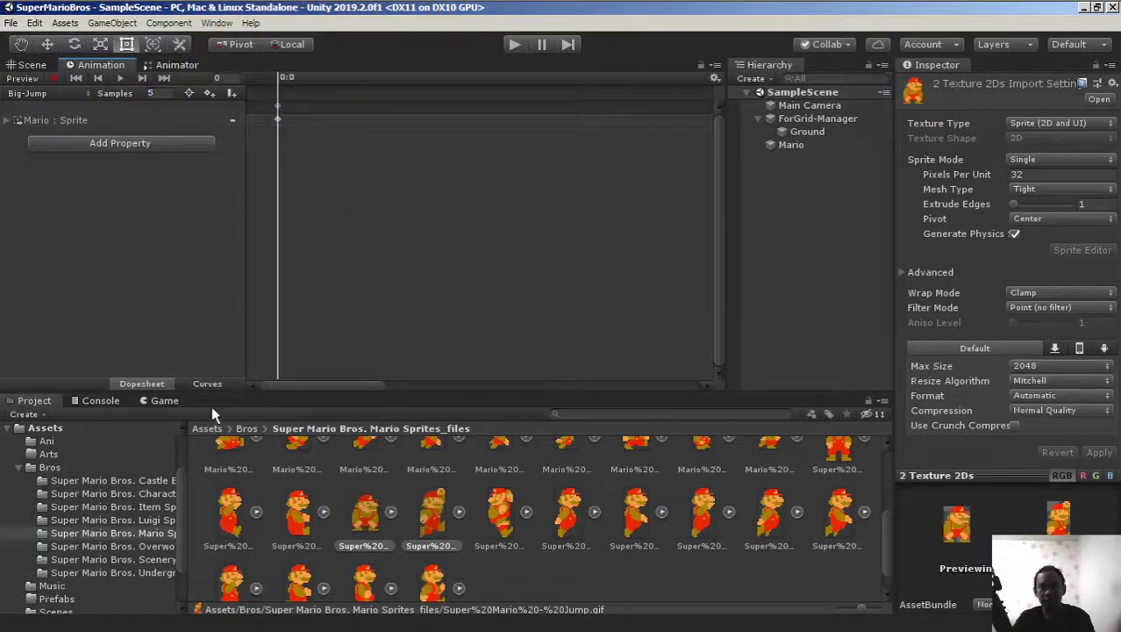
click(155, 402)
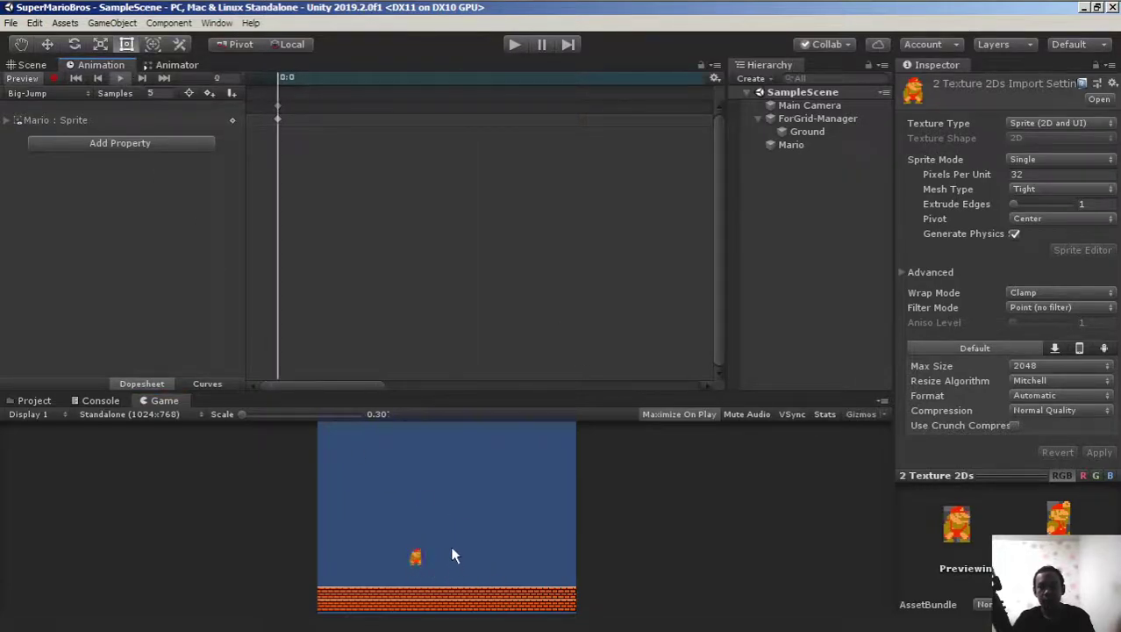
click(120, 79)
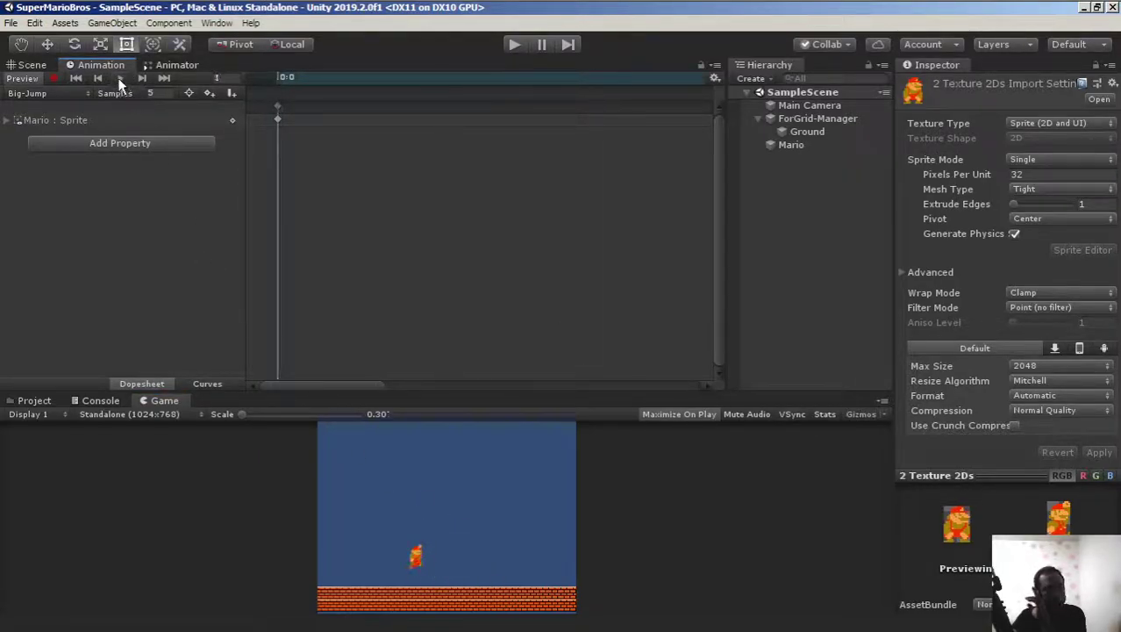
In the Big-Run clip, place the last three Super Mario sprites, the walking frames, as consecutive keyframes starting at 0:00
click(25, 95)
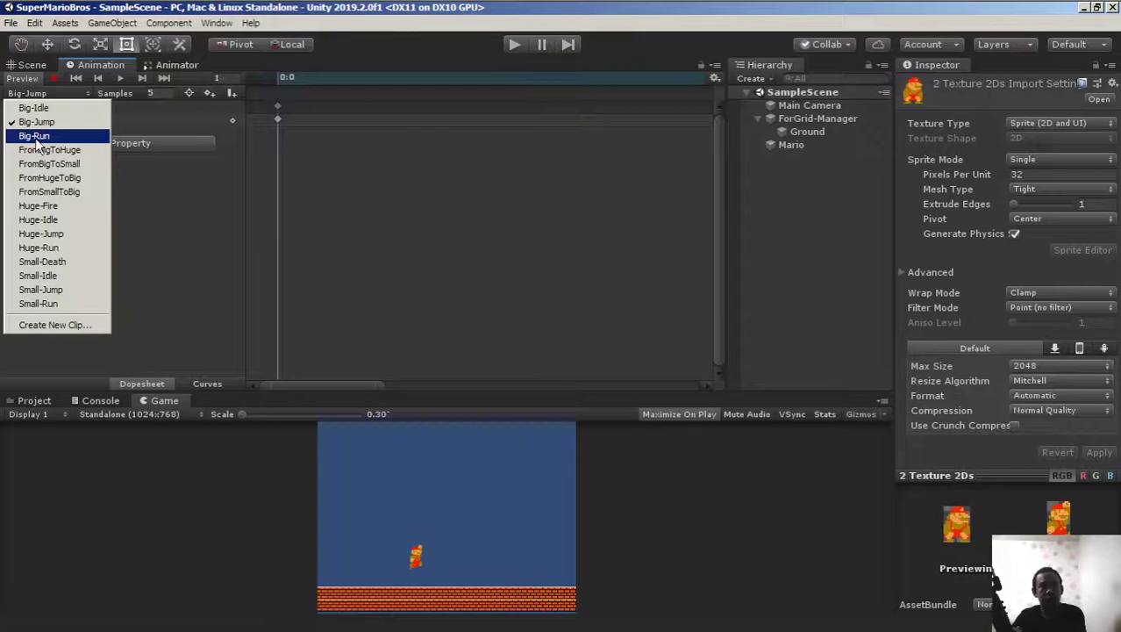
click(37, 136)
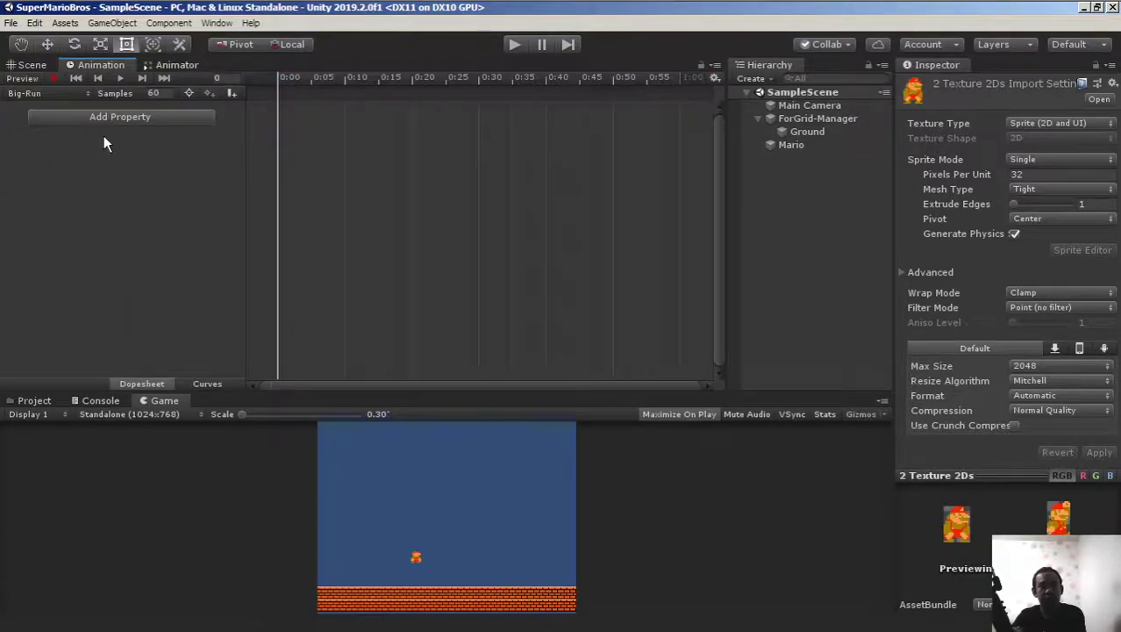
click(46, 401)
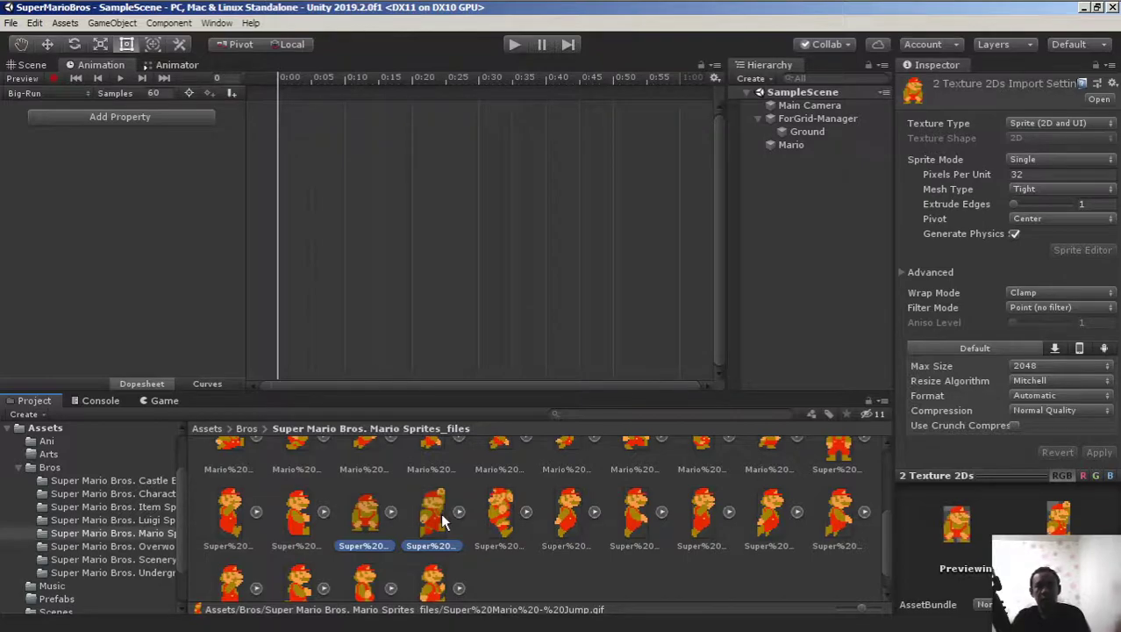
scroll(445, 513, down, 1)
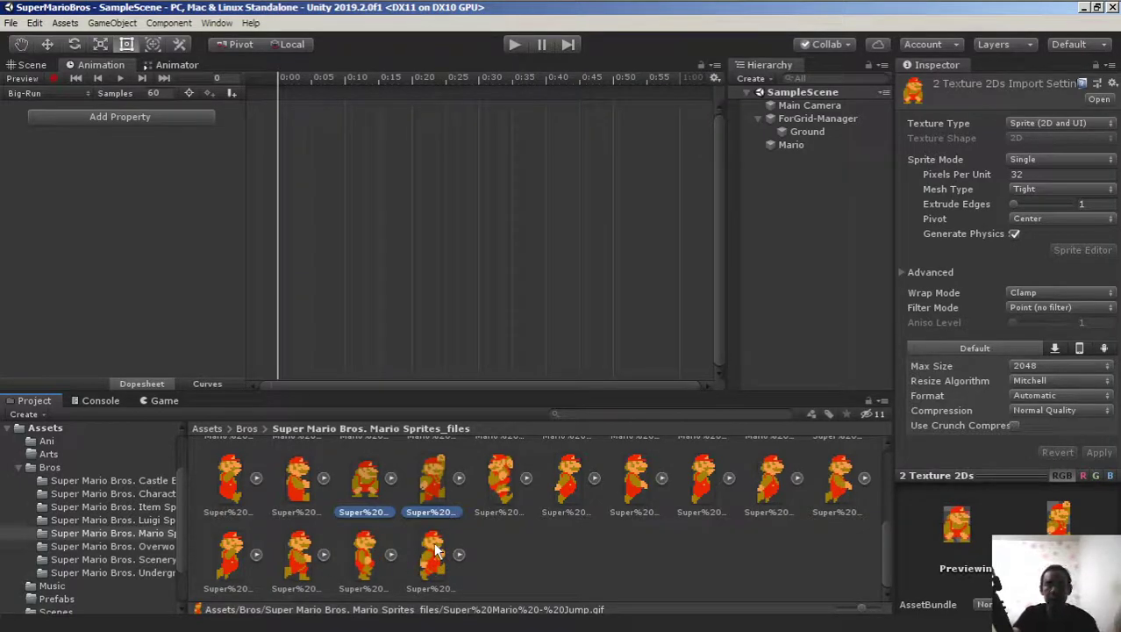
click(433, 553)
shift+click(298, 555)
drag(300, 555, 283, 100)
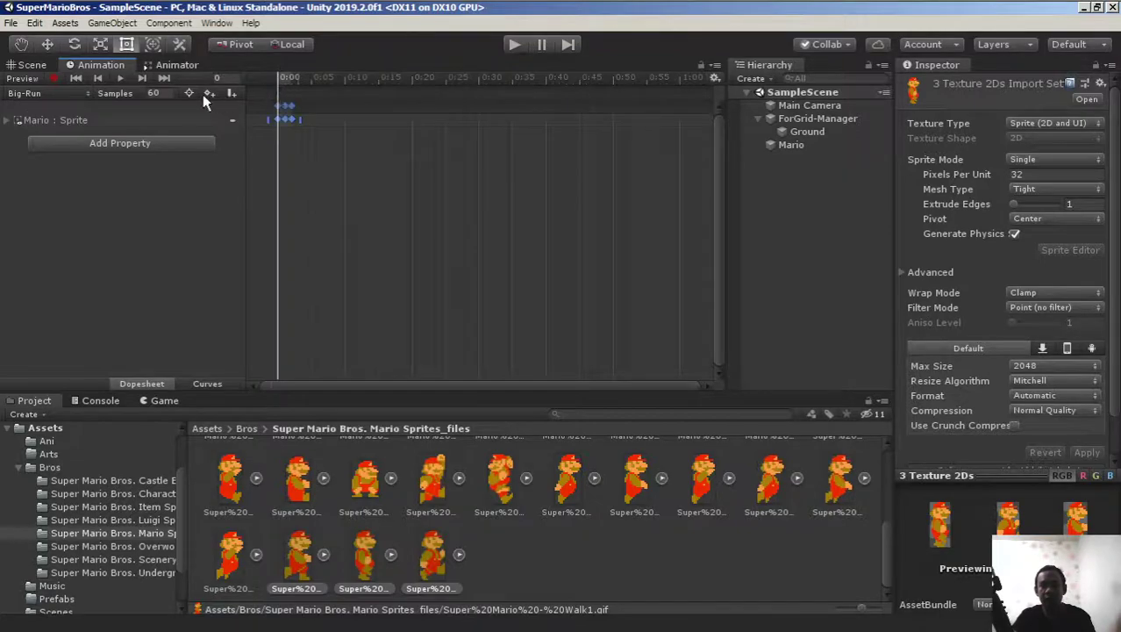
Set the Big-Run clip's sample rate to 10
click(154, 93)
text(10)
key(Return)
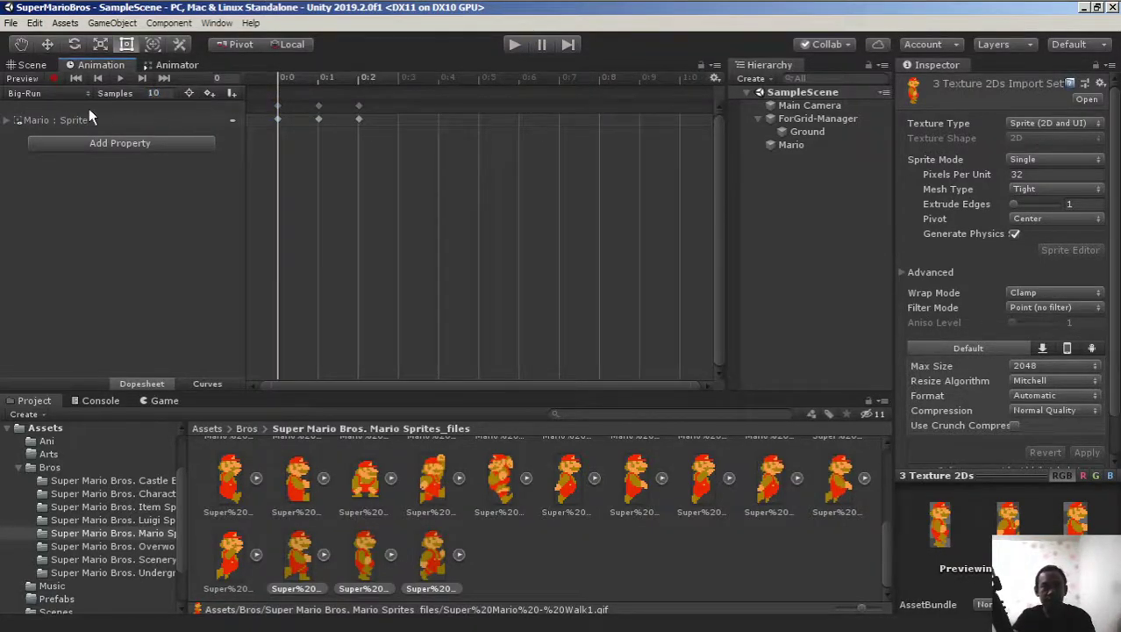
Check the keyframes and sample rates of the Small-Run and Huge-Run clips for comparison with Big-Run
click(39, 92)
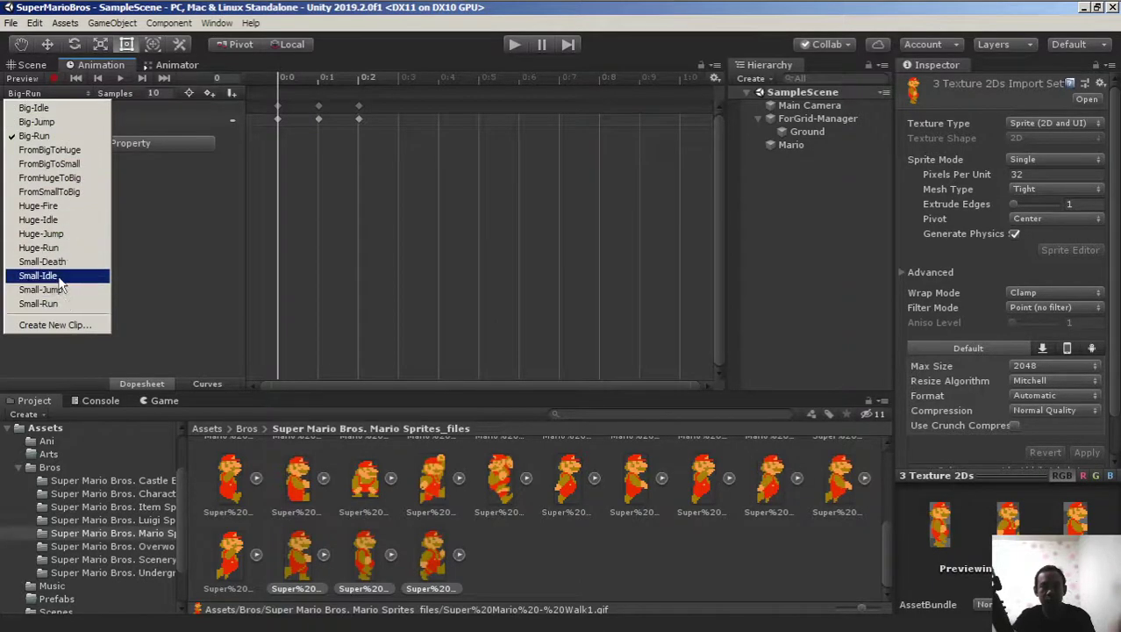
click(39, 304)
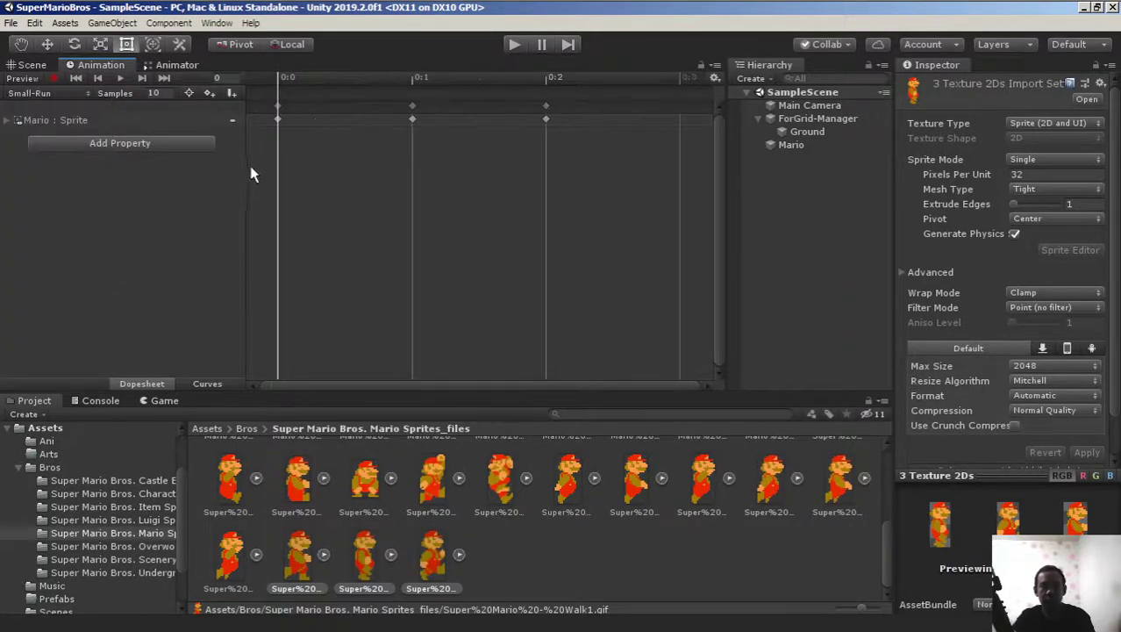
click(39, 93)
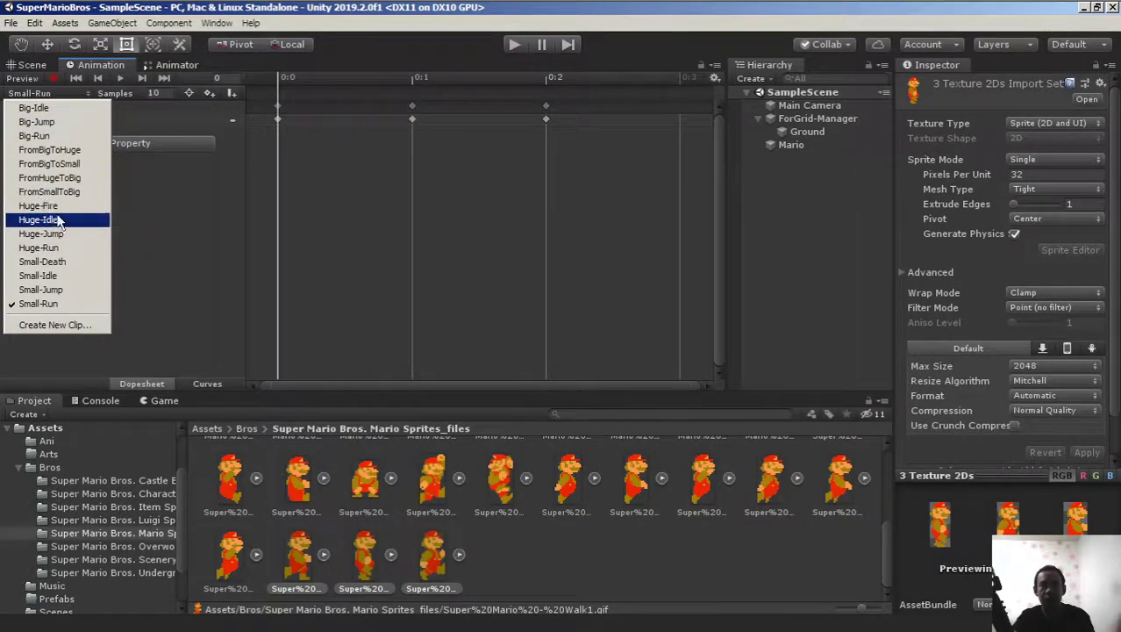
click(39, 247)
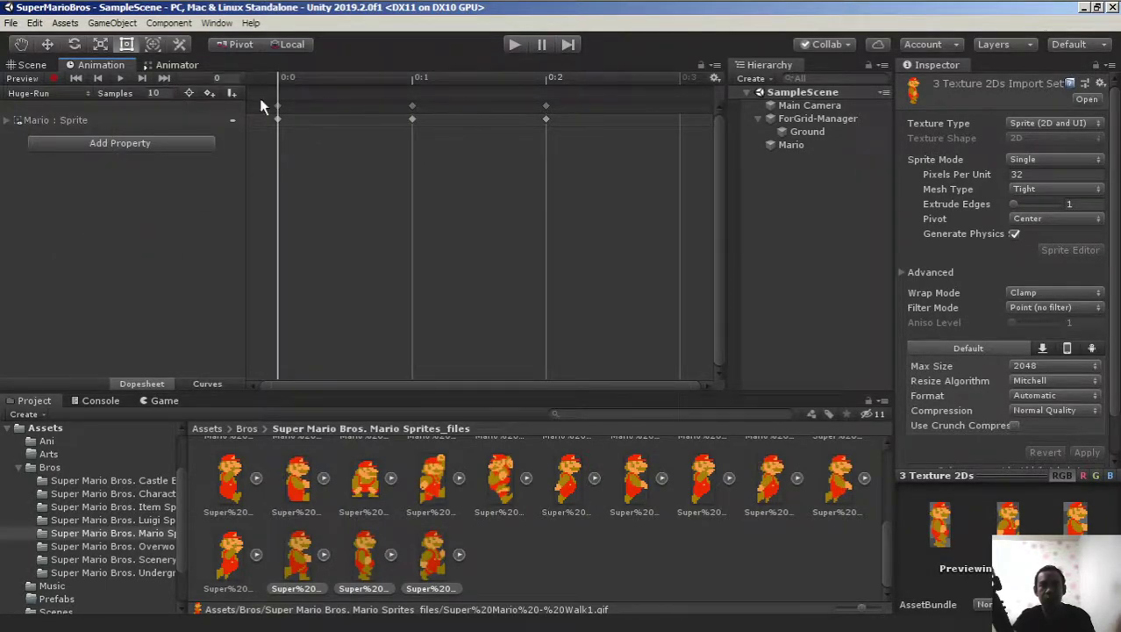
Return to the Big-Run clip and preview its animation in the Game view
click(39, 93)
click(62, 137)
click(159, 402)
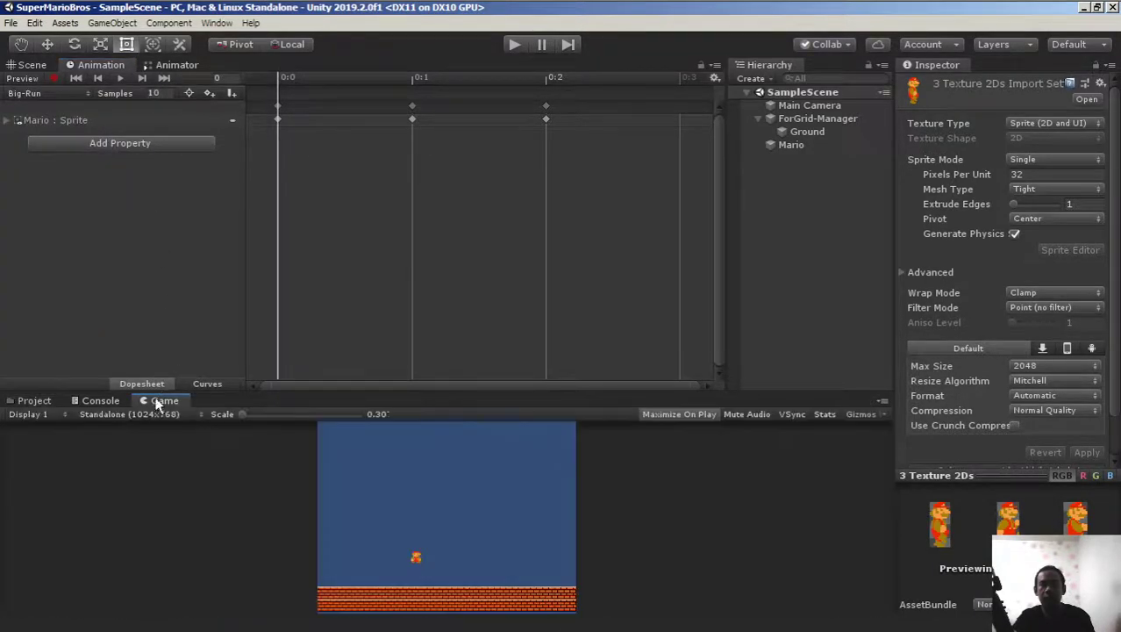
click(120, 78)
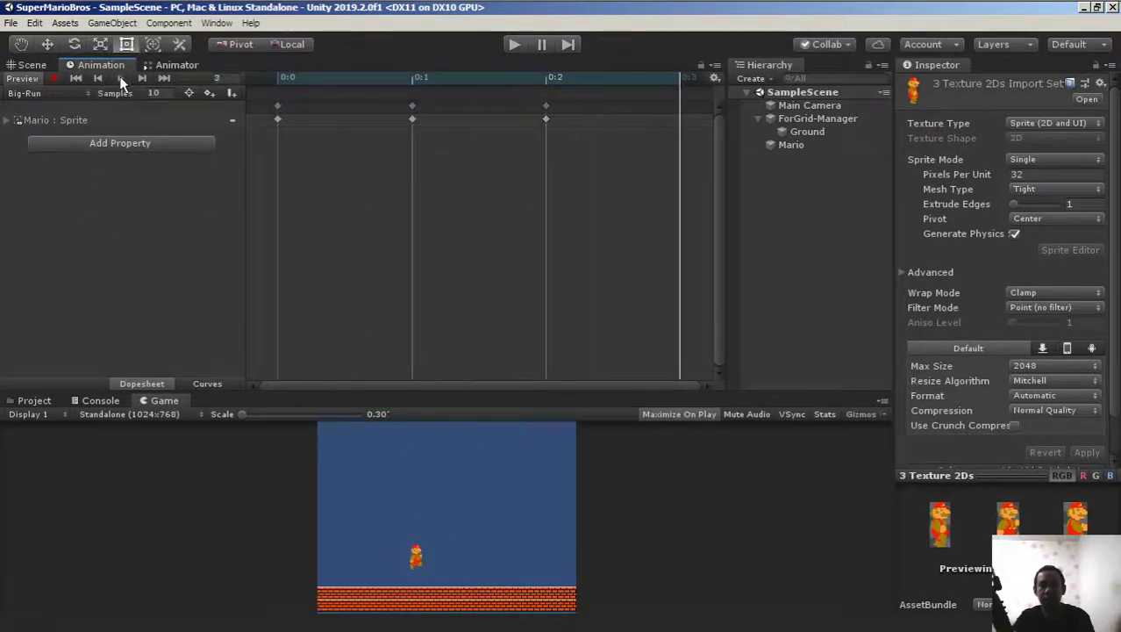
Switch to the FromSmallToBig clip and set its sample rate to 10
click(44, 93)
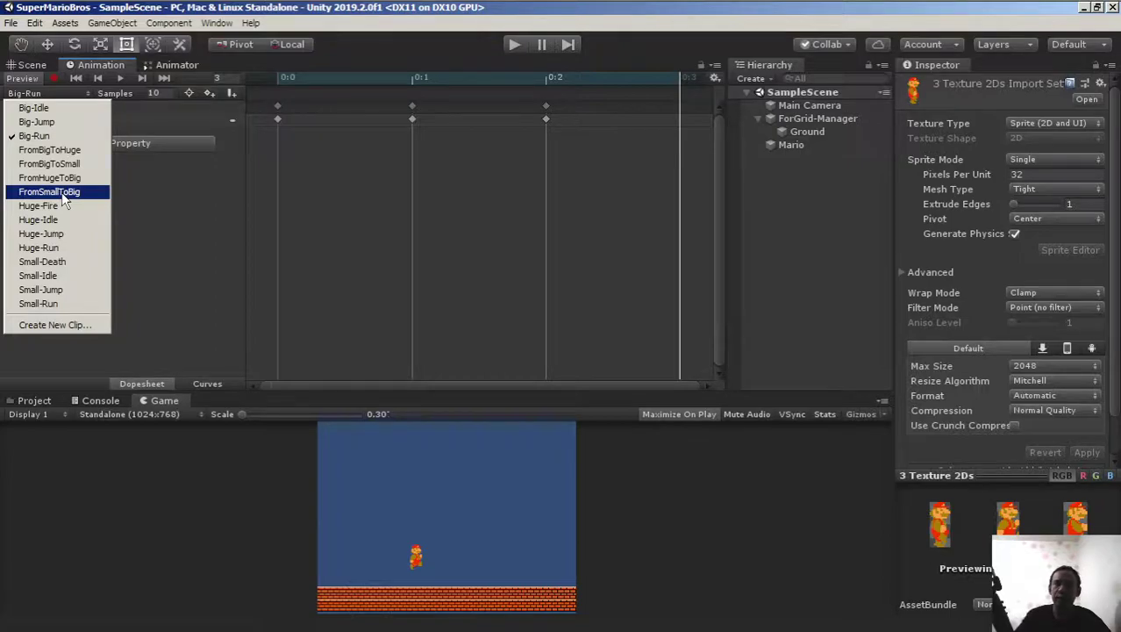
click(61, 194)
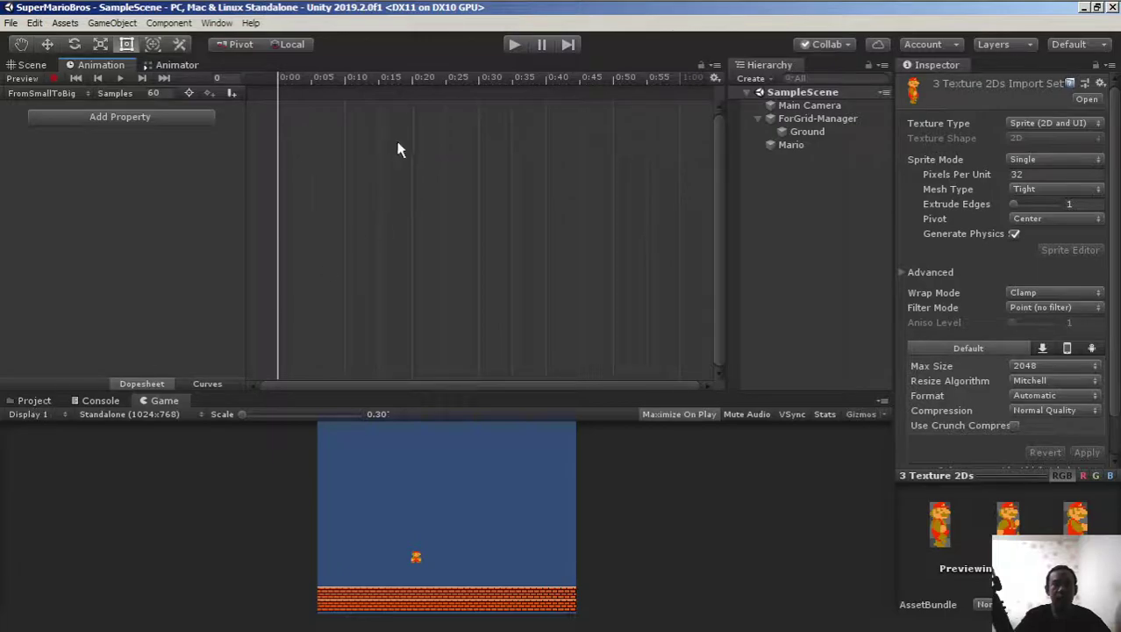
click(170, 93)
text(10)
key(Return)
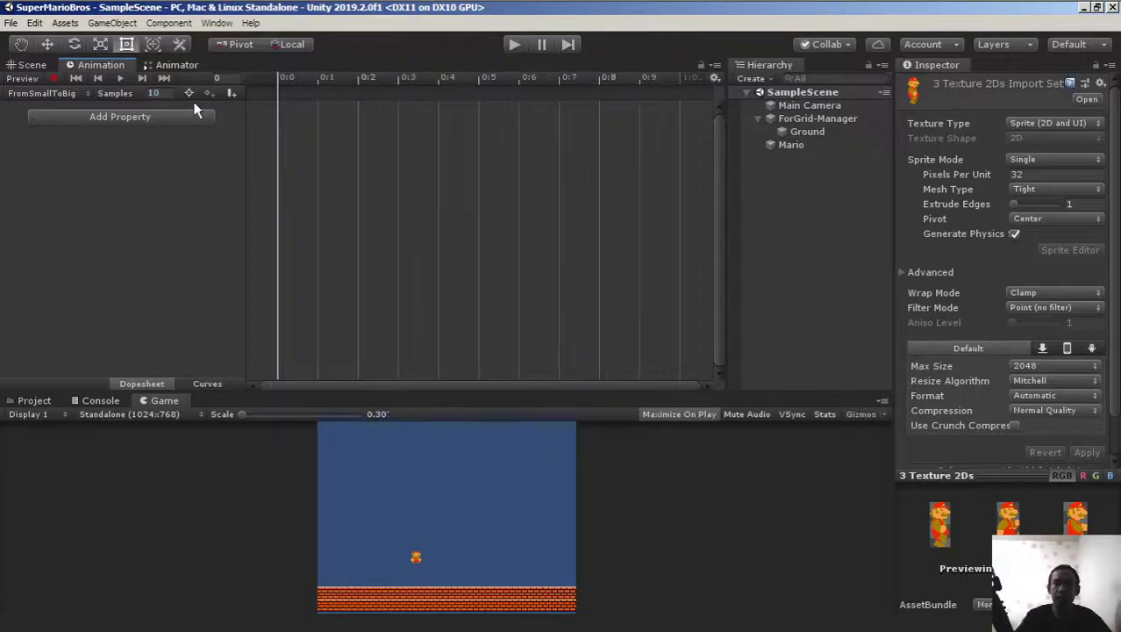
In the FromSmallToBig clip, alternate the standing small Mario and Super Mario sprites as four keyframes from 0:0 to 0:3, starting with small Mario
click(34, 400)
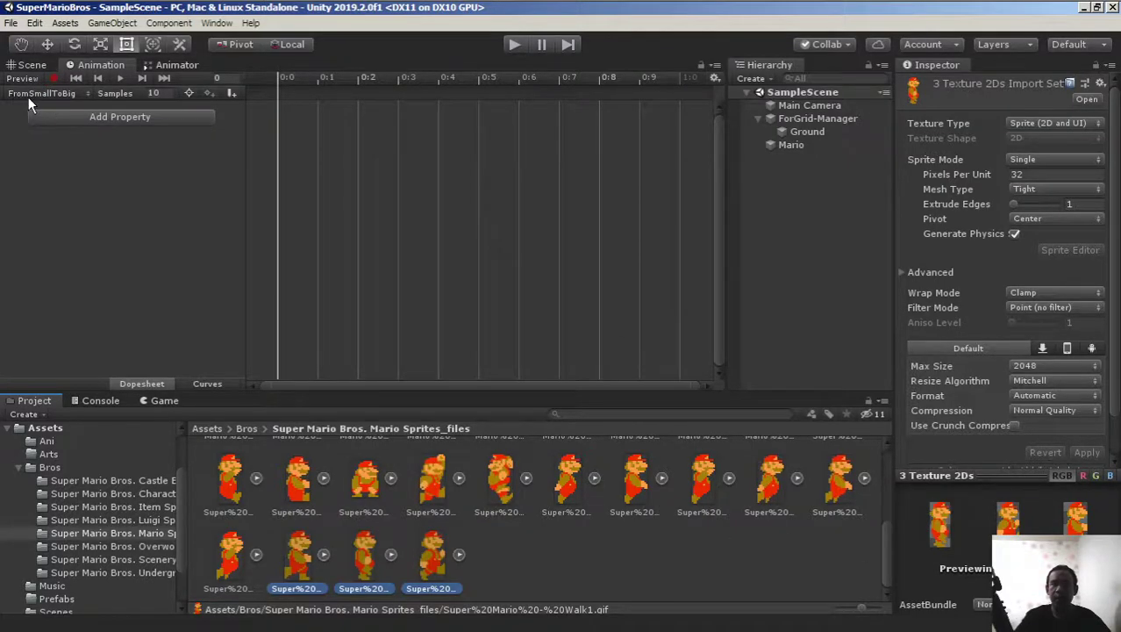
drag(887, 533, 889, 479)
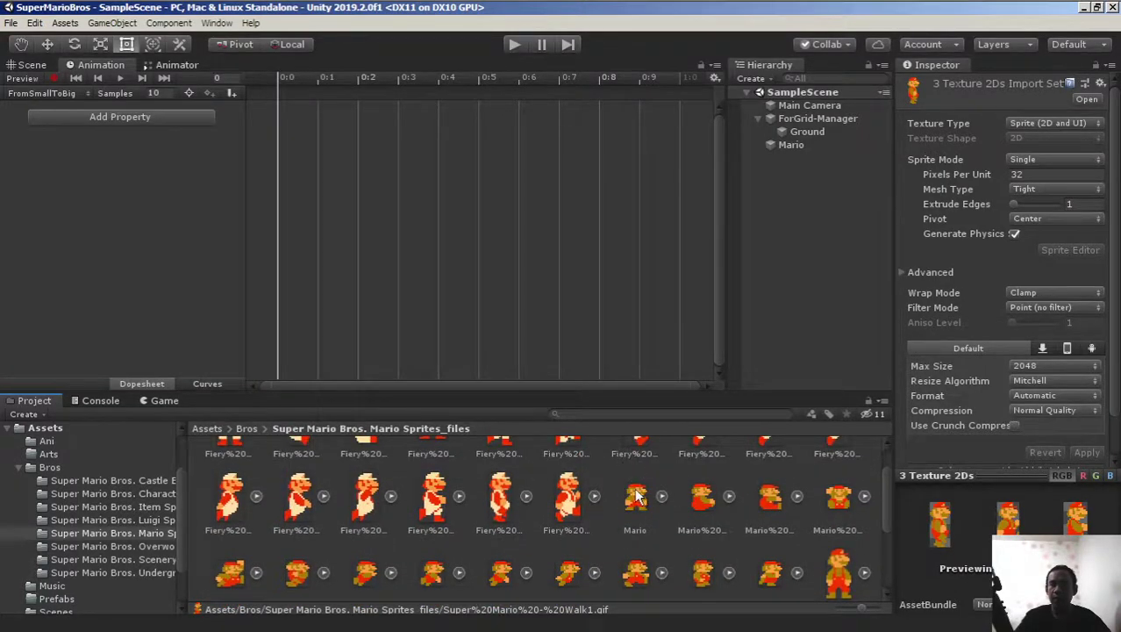
drag(641, 497, 283, 107)
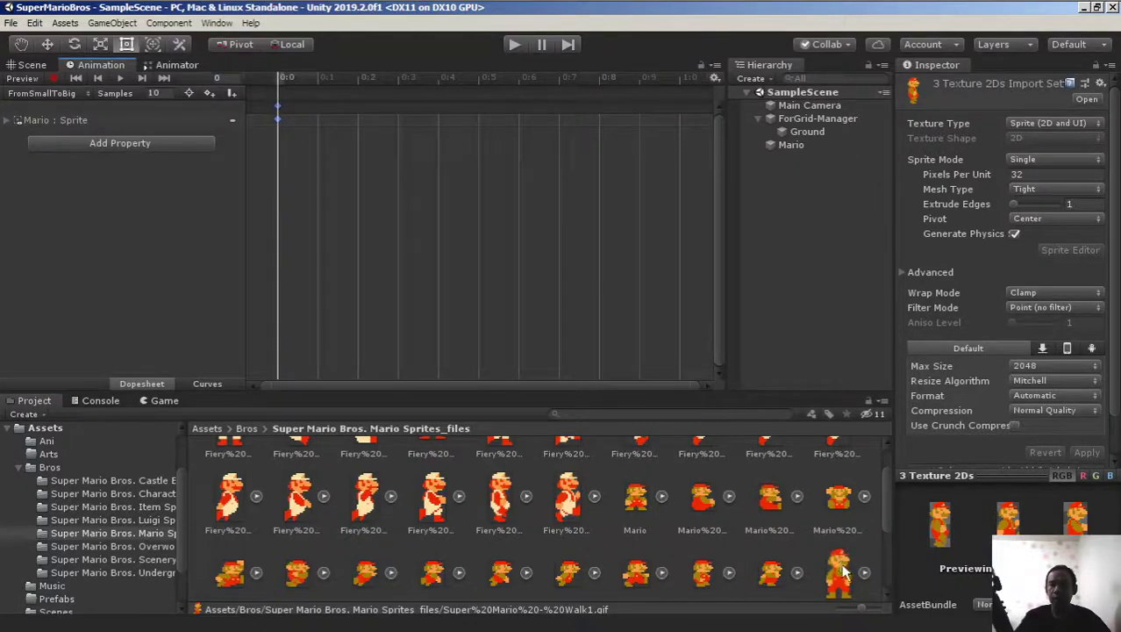
drag(840, 568, 334, 130)
drag(640, 474, 357, 112)
drag(834, 562, 401, 110)
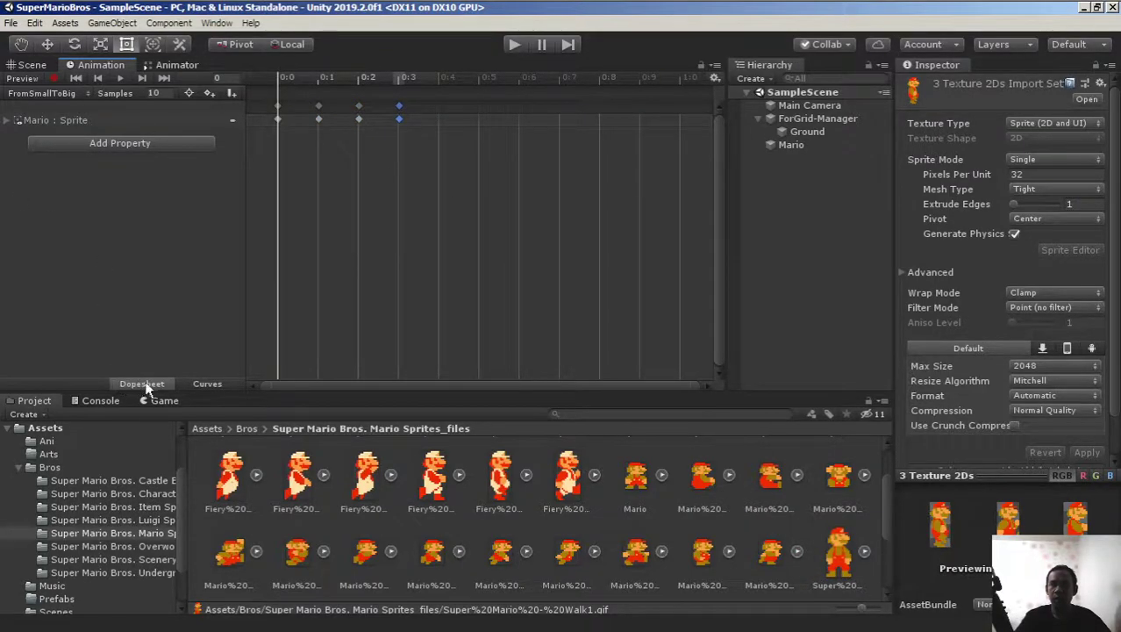
Preview the FromSmallToBig clip in the Game view and set its sample rate to 5
click(162, 399)
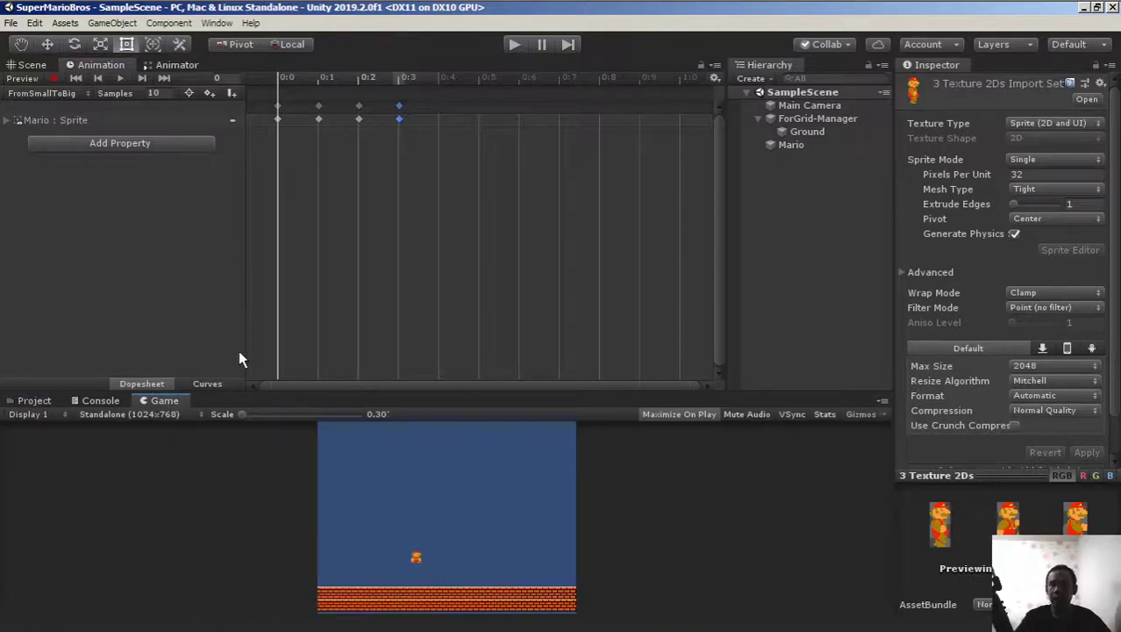
click(121, 79)
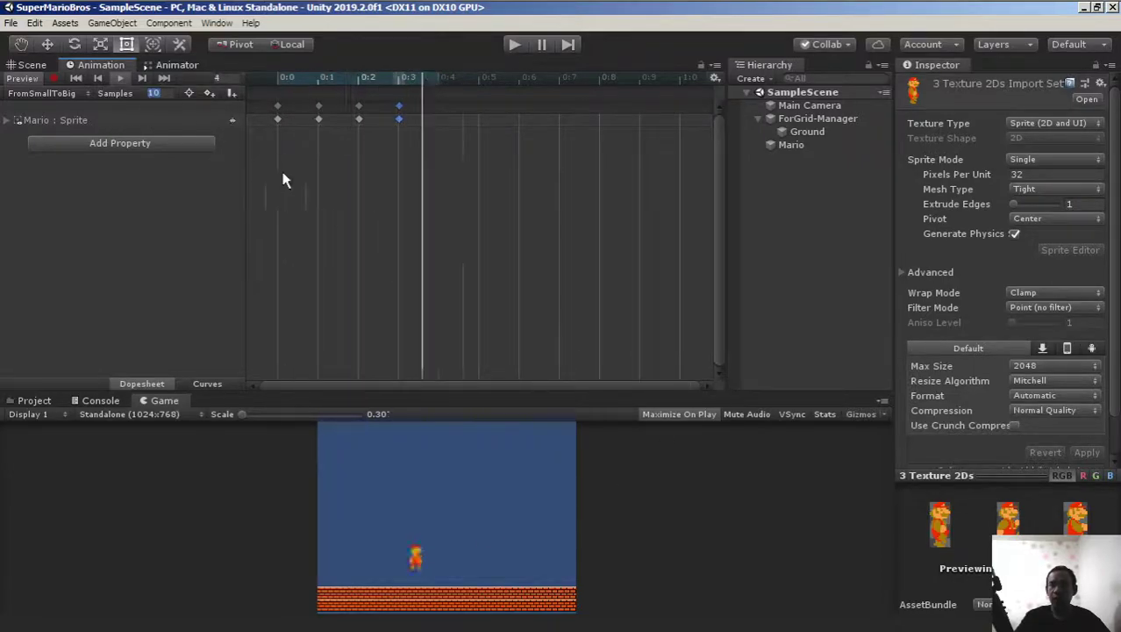
text(5)
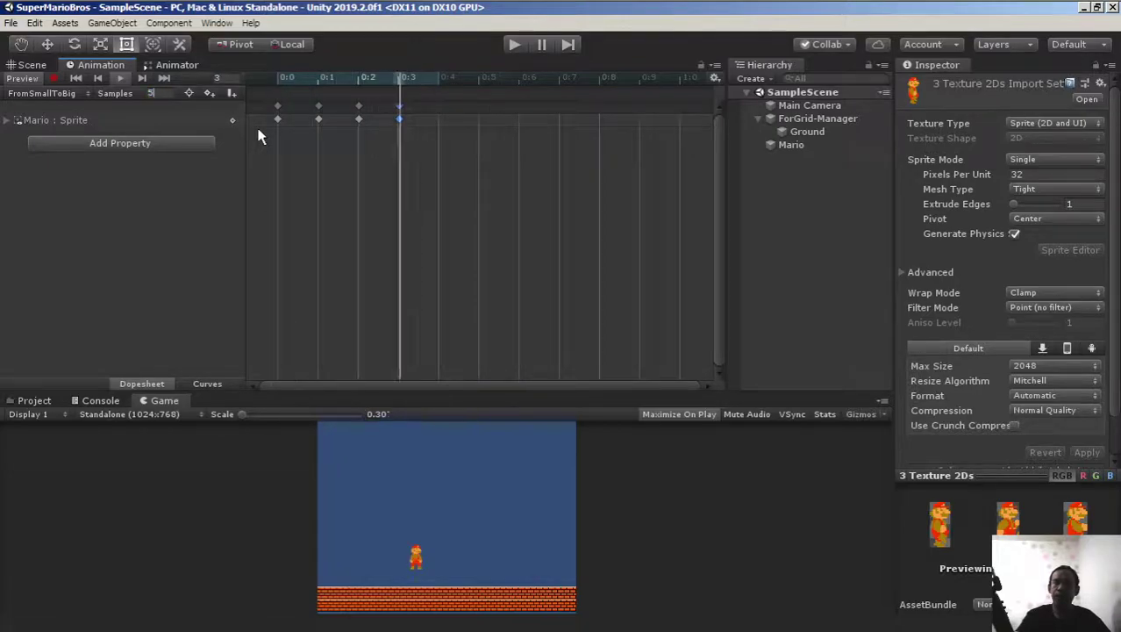
key(Return)
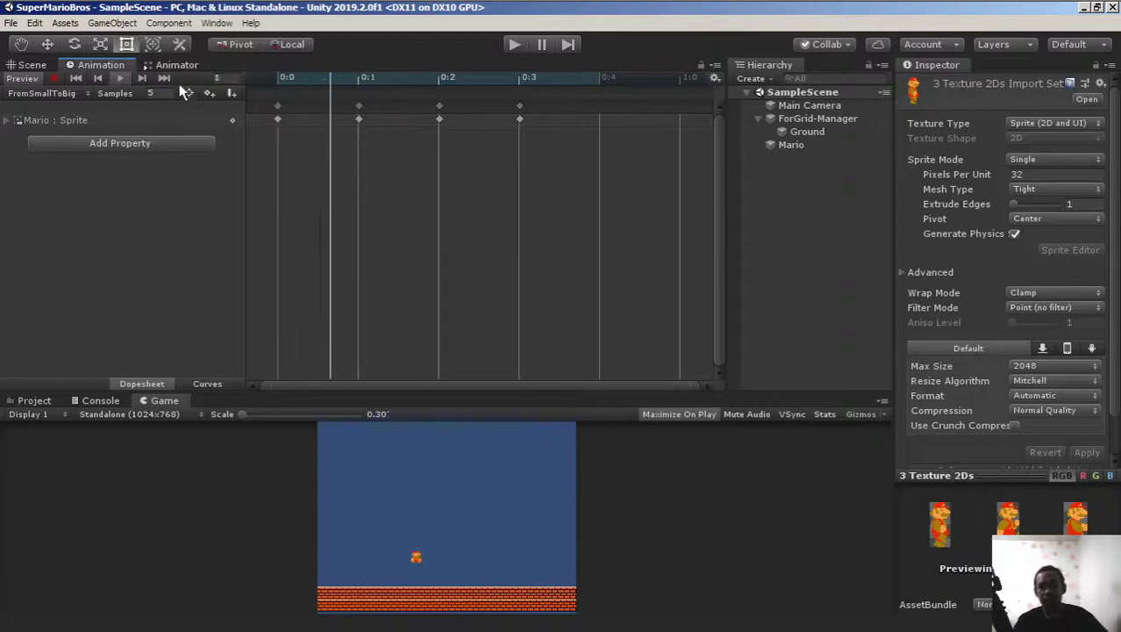
click(121, 81)
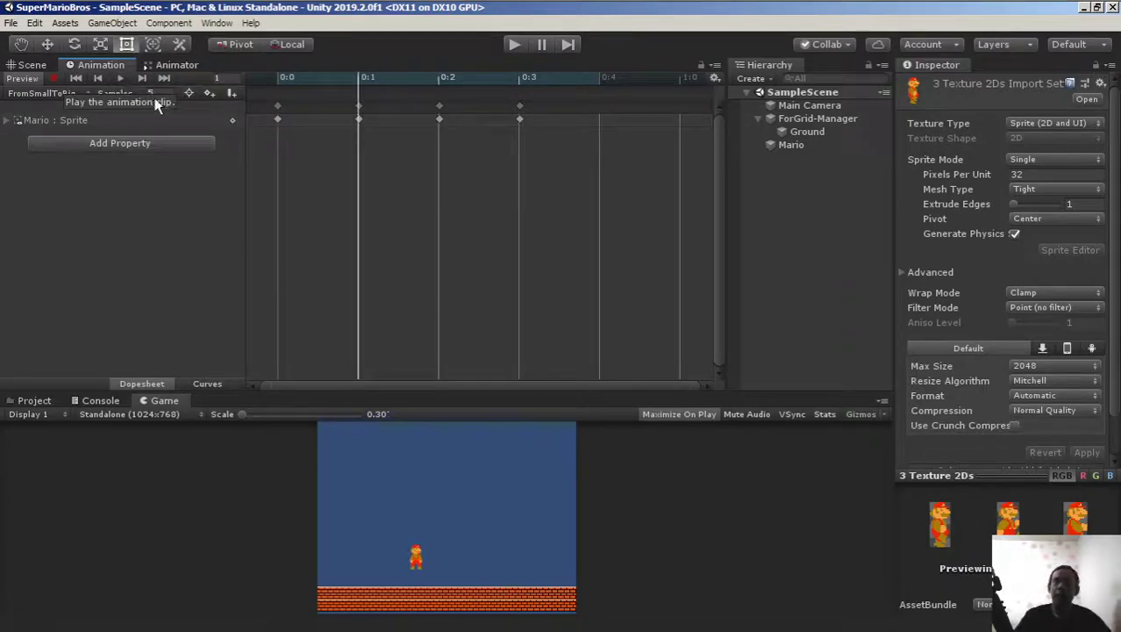
Switch to the FromBigToHuge clip and set its sample rate to 5
click(29, 93)
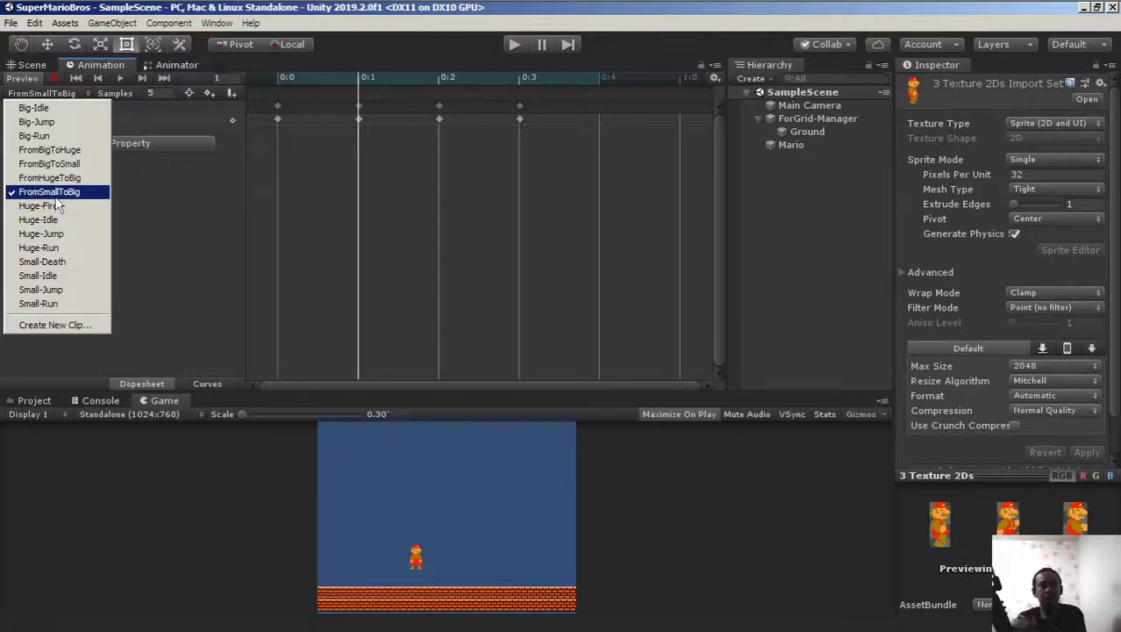
click(45, 151)
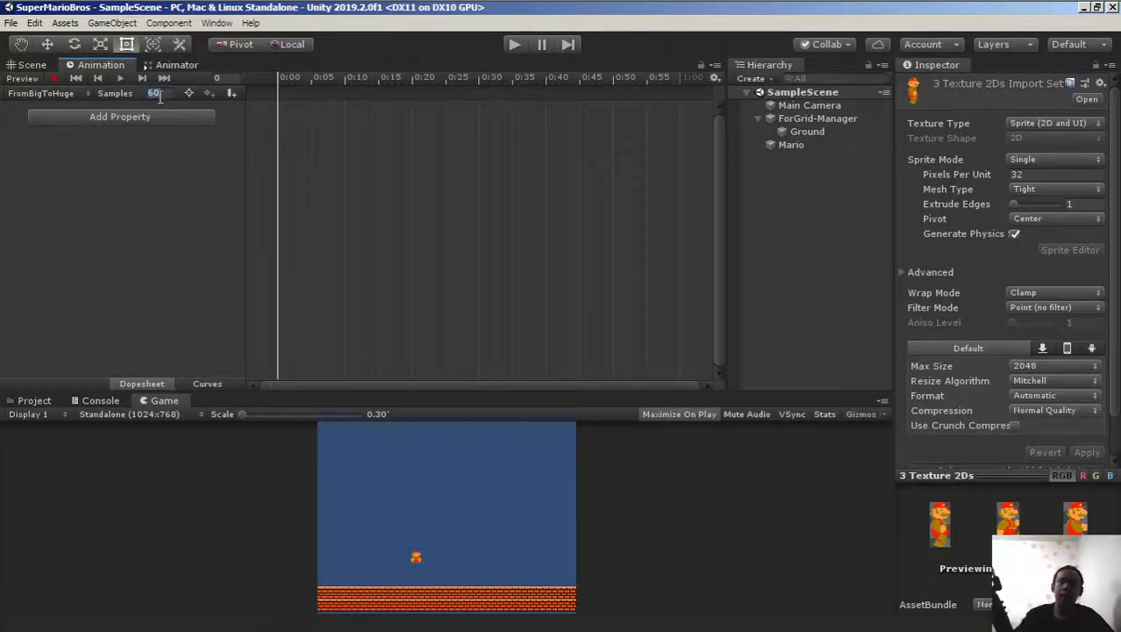
key(Return)
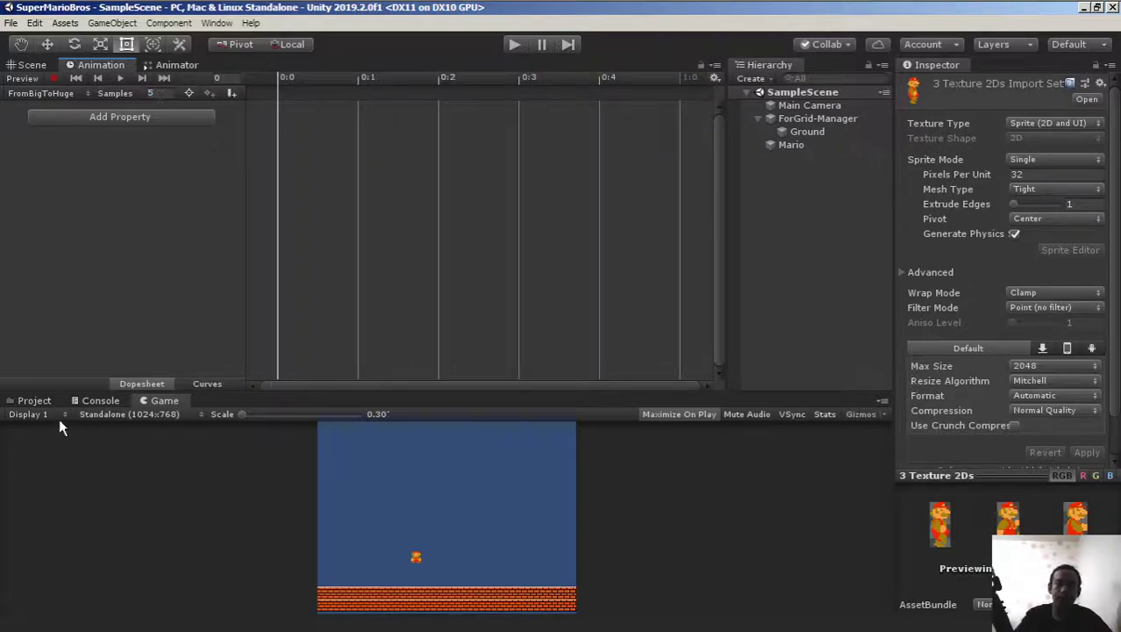
In the FromBigToHuge clip, alternate the standing Super Mario and Fiery Mario sprites as four keyframes from 0:0 to 0:3, starting with Super Mario
click(33, 401)
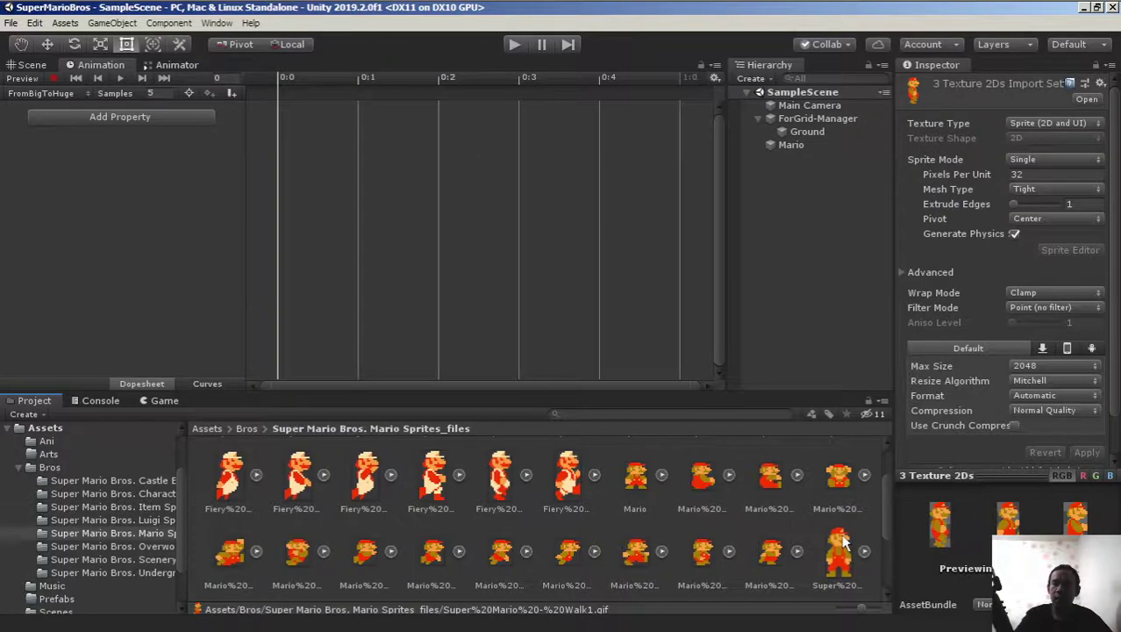
drag(842, 544, 278, 104)
scroll(323, 477, up, 2)
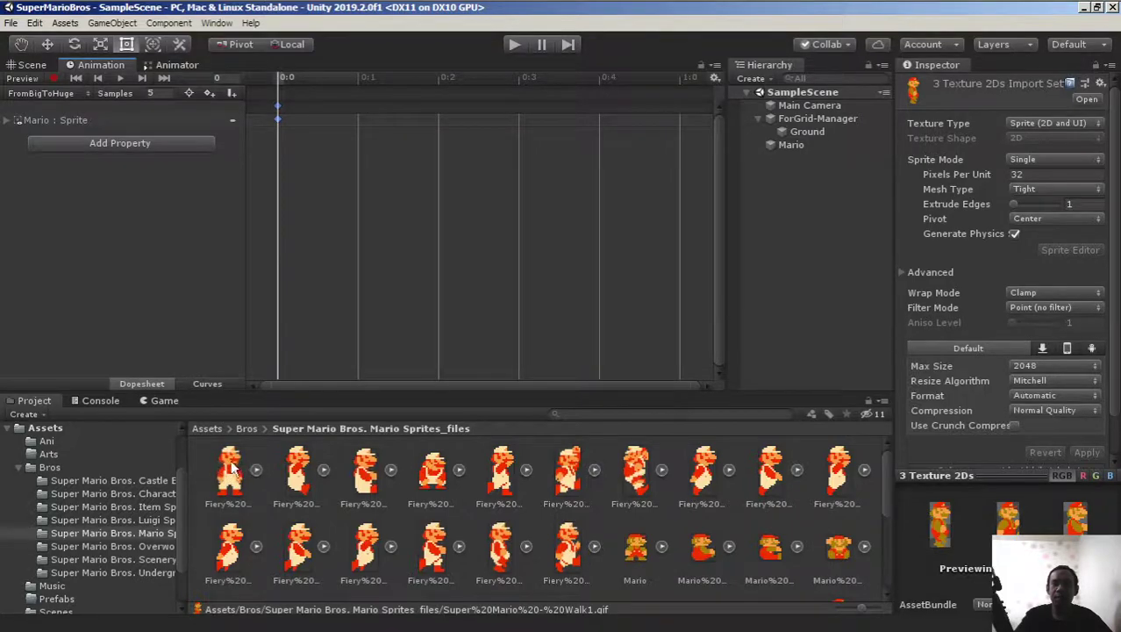
drag(232, 473, 359, 114)
scroll(777, 524, down, 2)
scroll(777, 525, down, 1)
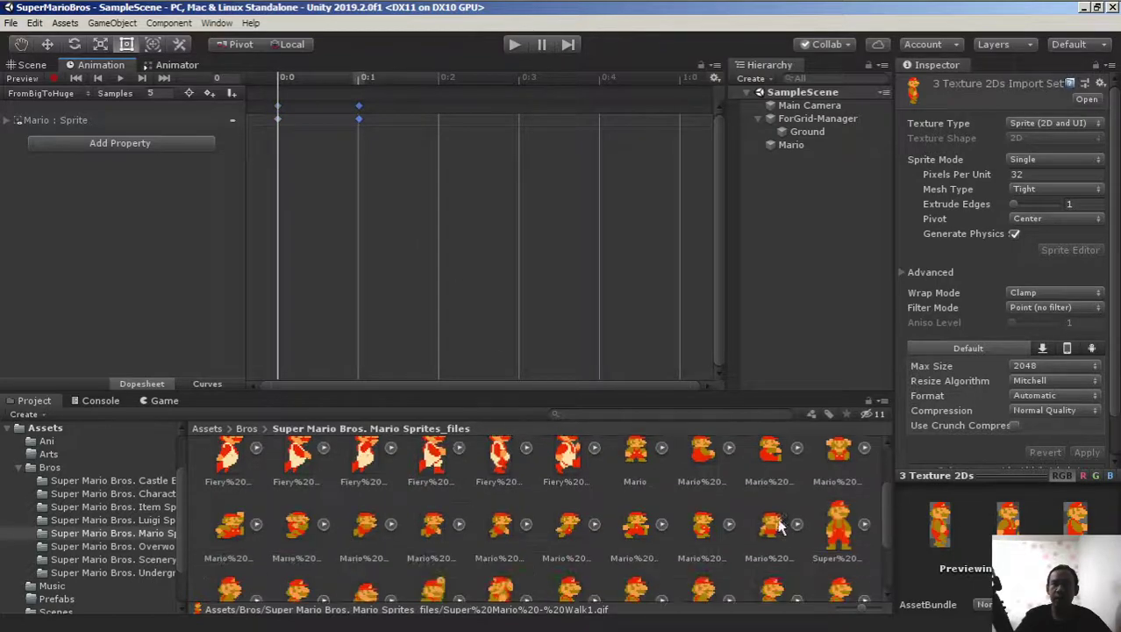
drag(839, 525, 440, 114)
scroll(322, 507, up, 1)
drag(230, 478, 521, 106)
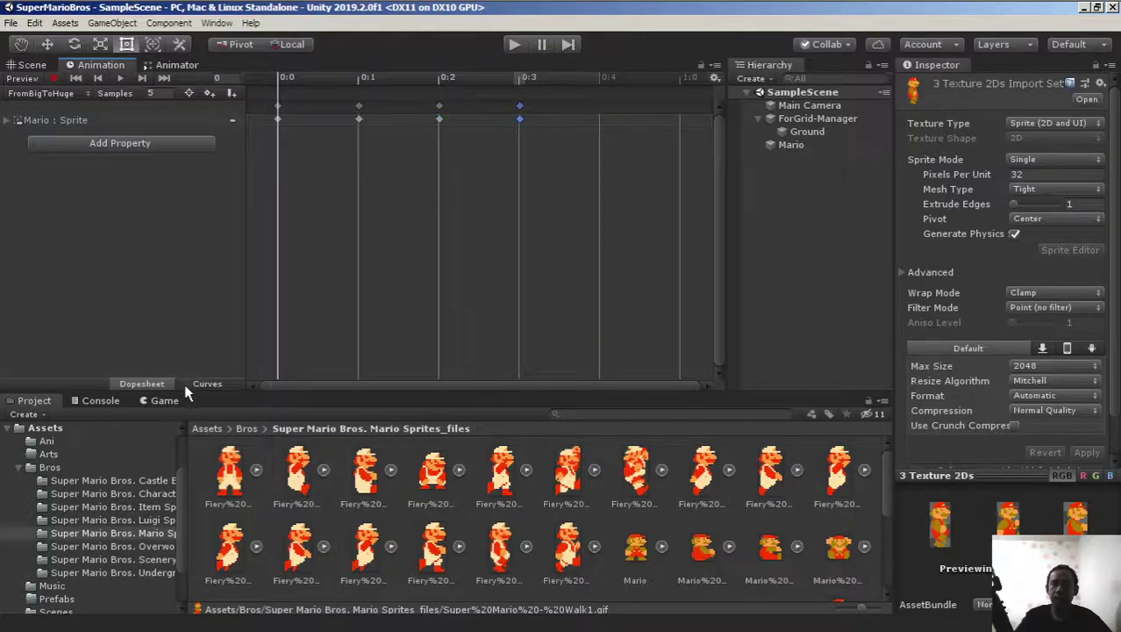
Preview the FromBigToHuge animation in the Game view and stop its playback
click(164, 400)
click(120, 78)
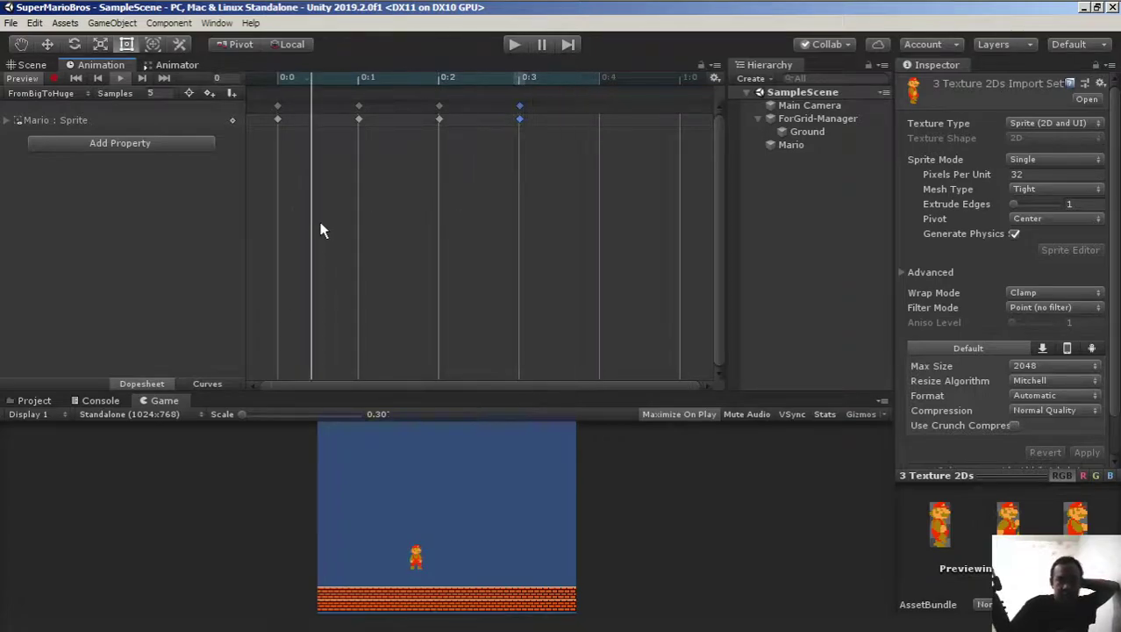
click(120, 78)
In the FromHugeToBig clip, place the standing Fiery Mario sprite at 0:00 and set the sample rate to 5
click(51, 94)
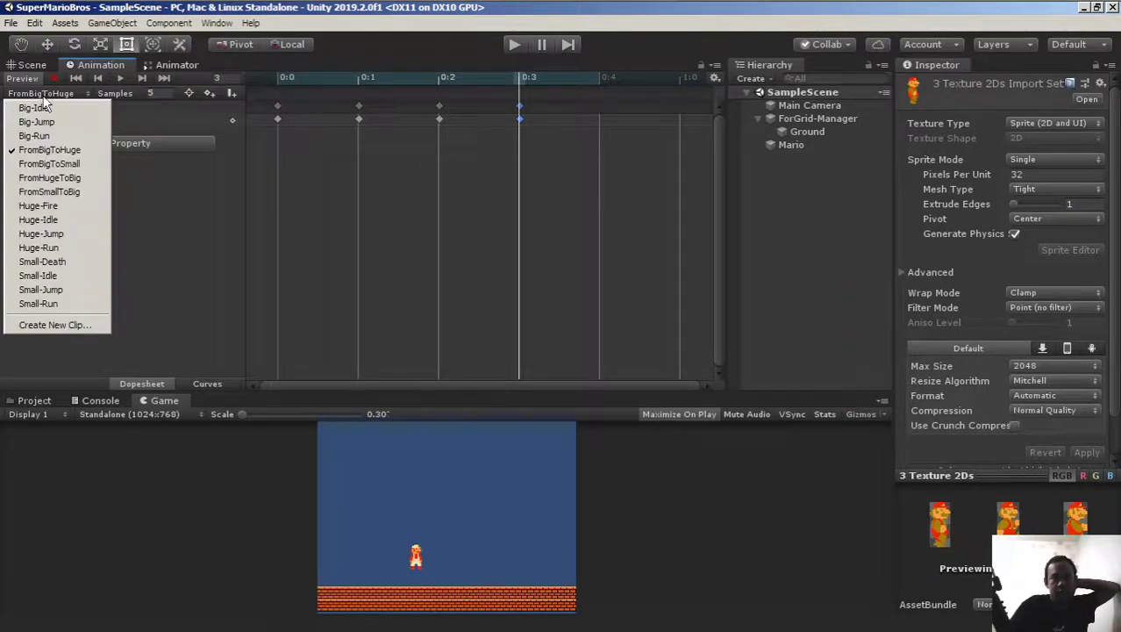
click(50, 178)
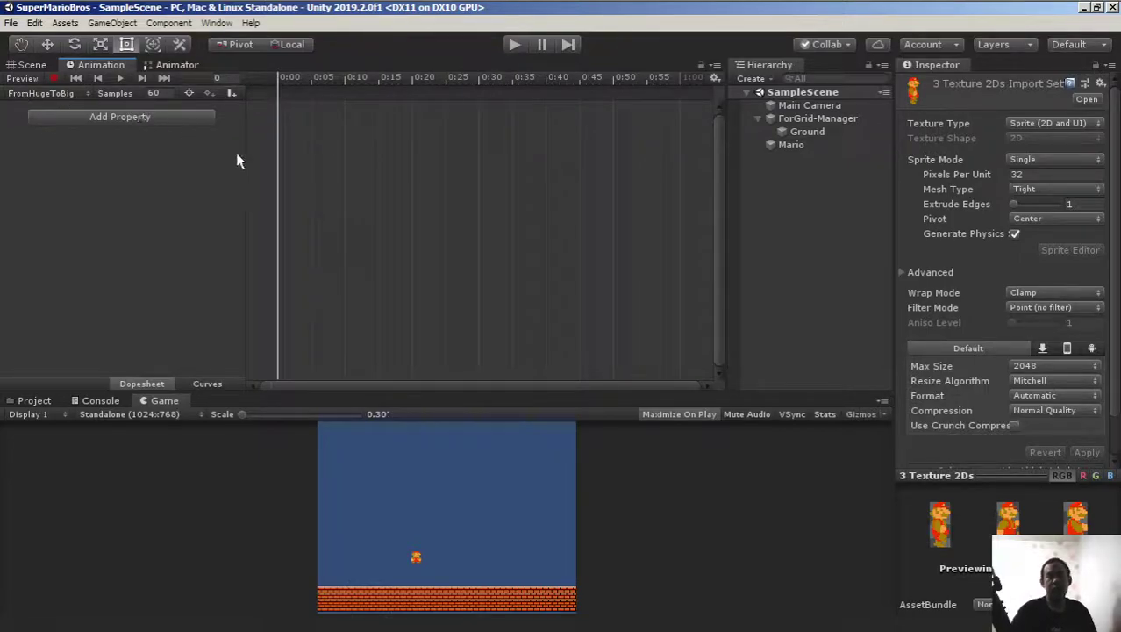
click(34, 402)
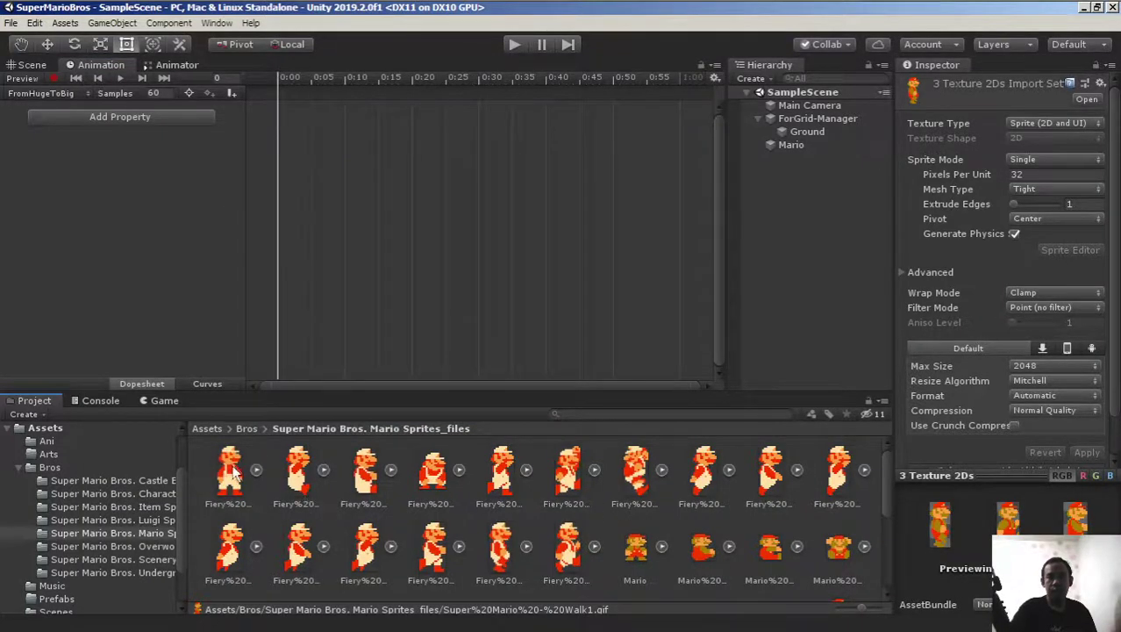
drag(234, 472, 288, 127)
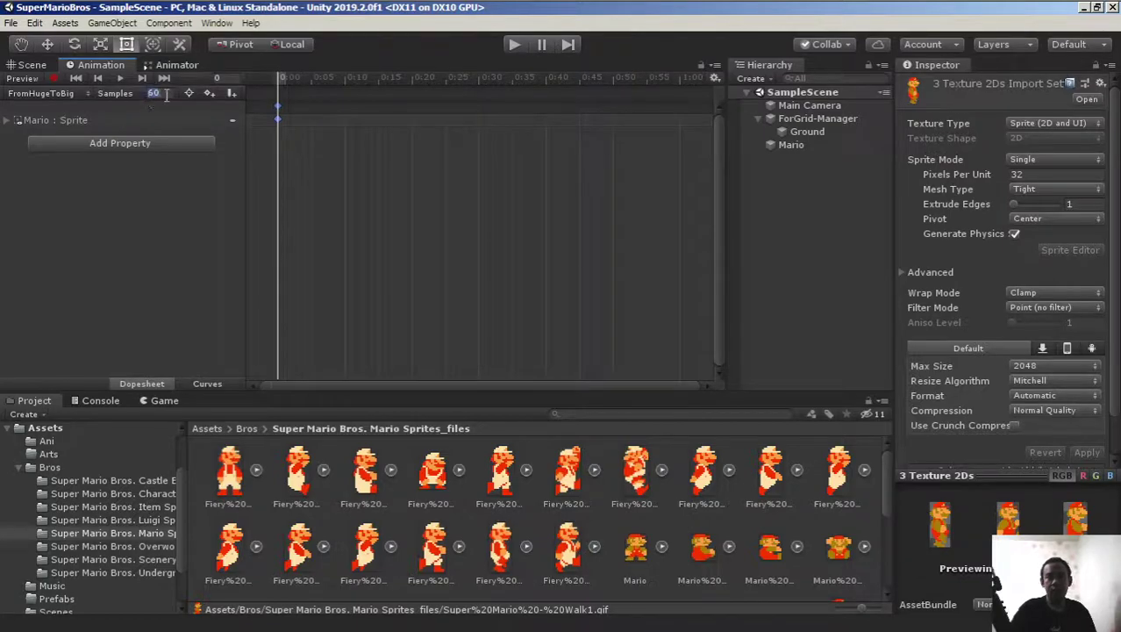
text(5)
key(Return)
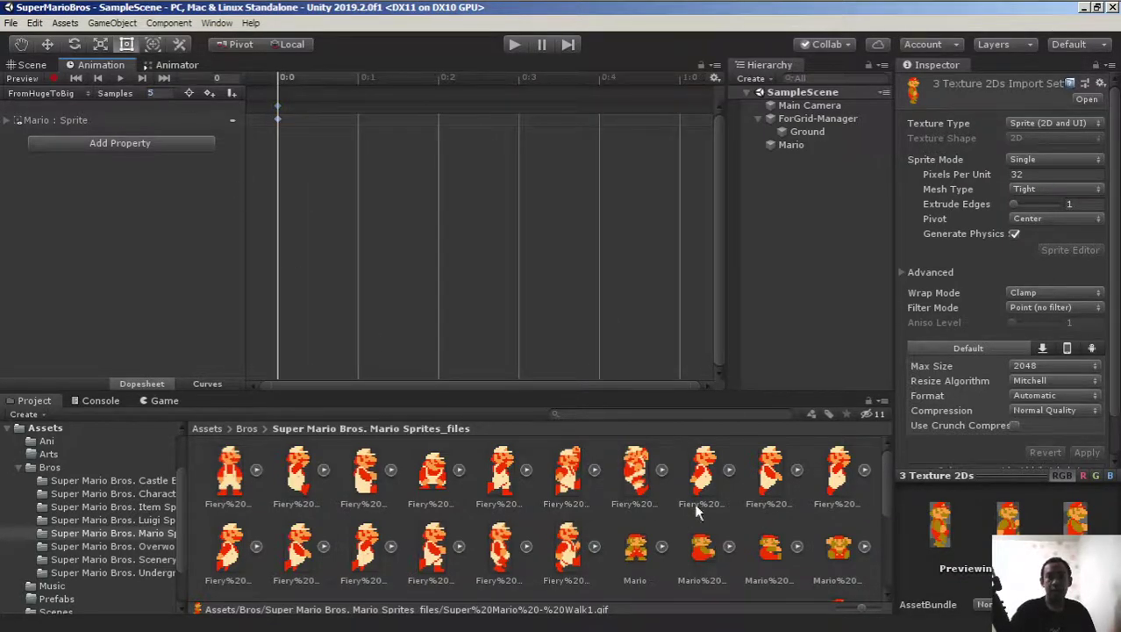
Add the standing Super Mario, Fiery Mario and Super Mario sprites at 0:1, 0:2 and 0:3 of FromHugeToBig, and preview it in the Game view
scroll(787, 506, down, 2)
drag(840, 581, 368, 119)
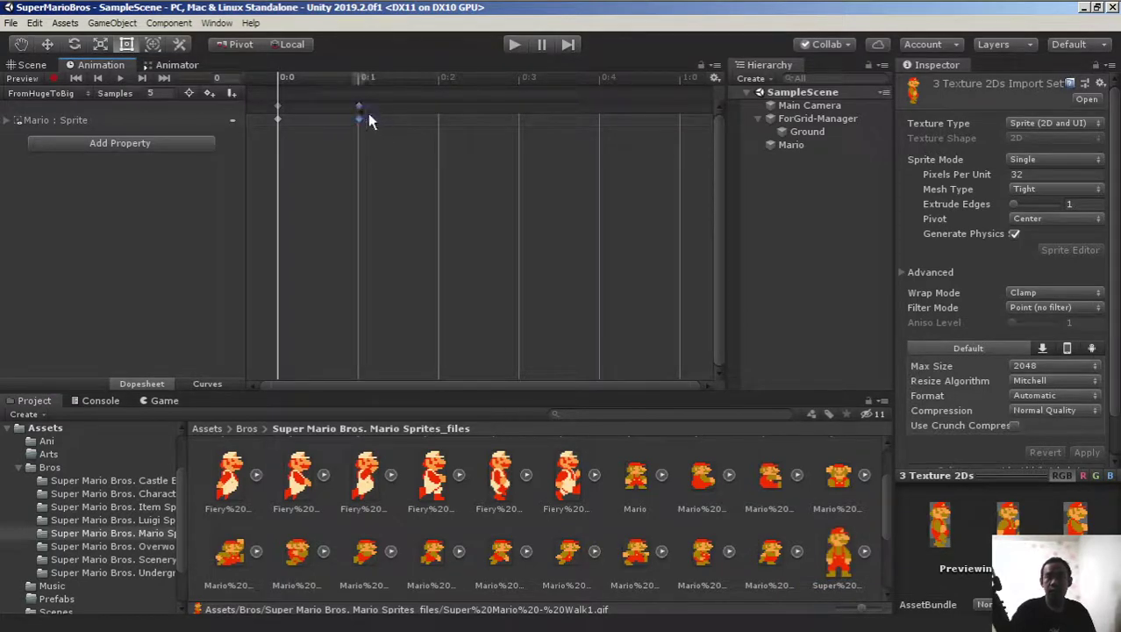
scroll(264, 526, up, 2)
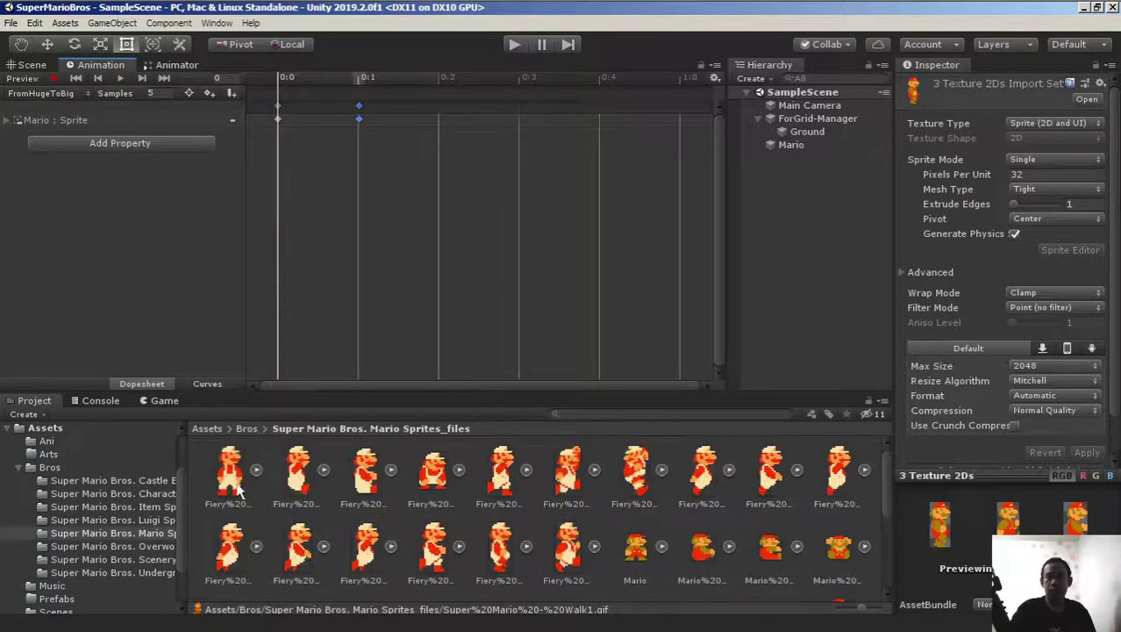
drag(237, 473, 442, 114)
scroll(816, 477, down, 2)
drag(838, 526, 519, 109)
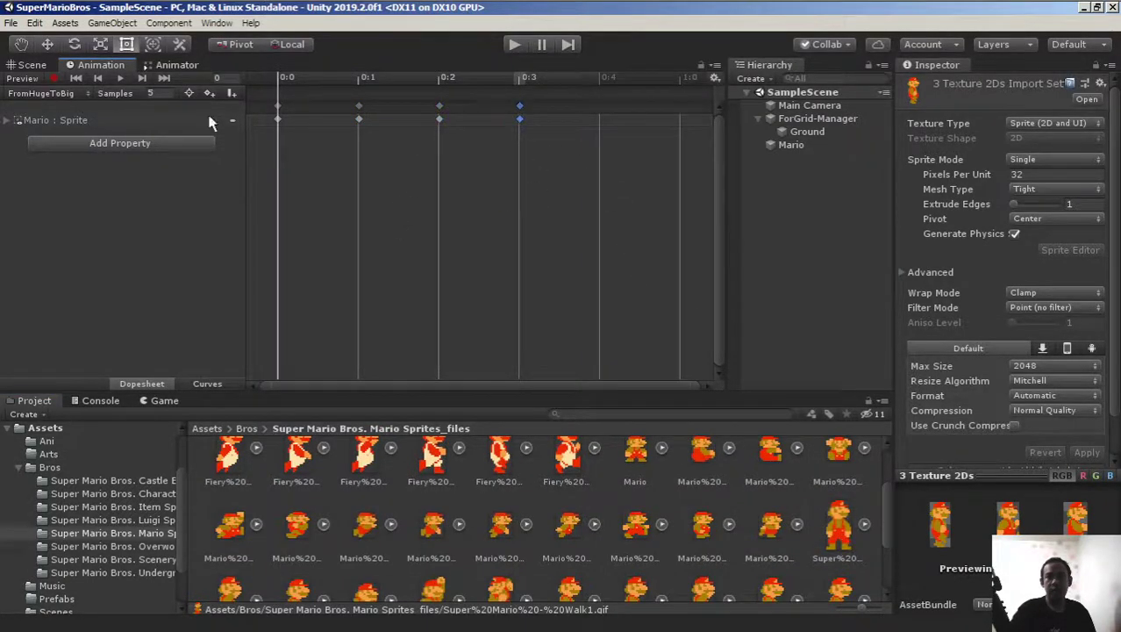
click(165, 401)
click(119, 78)
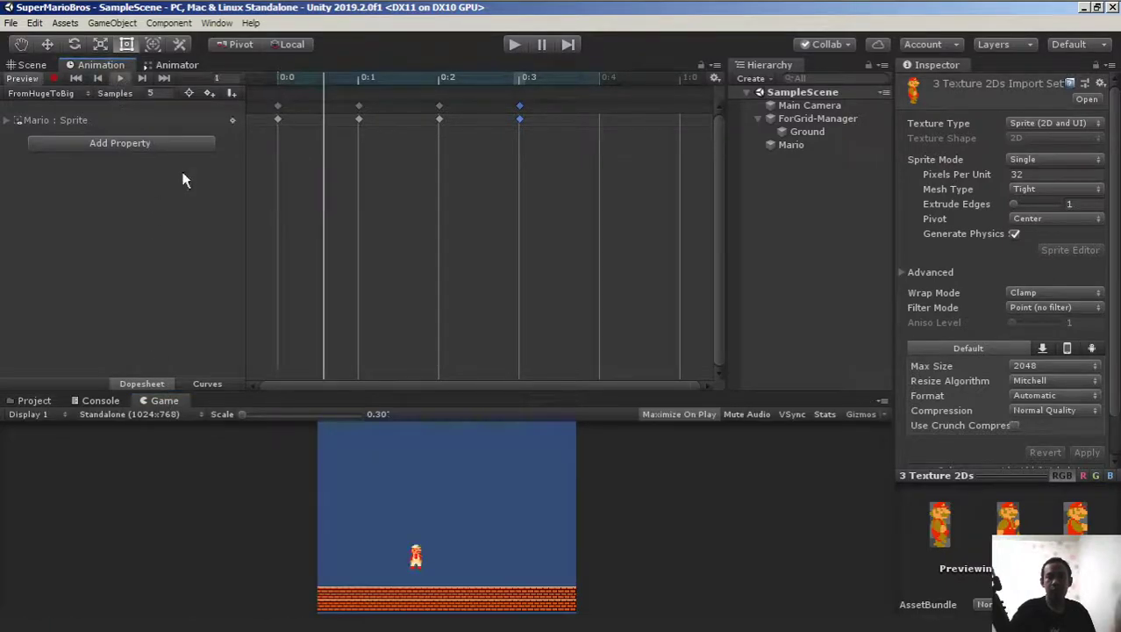
Stop the FromHugeToBig preview, switch to the FromBigToSmall clip and set its sample rate to 5
click(120, 79)
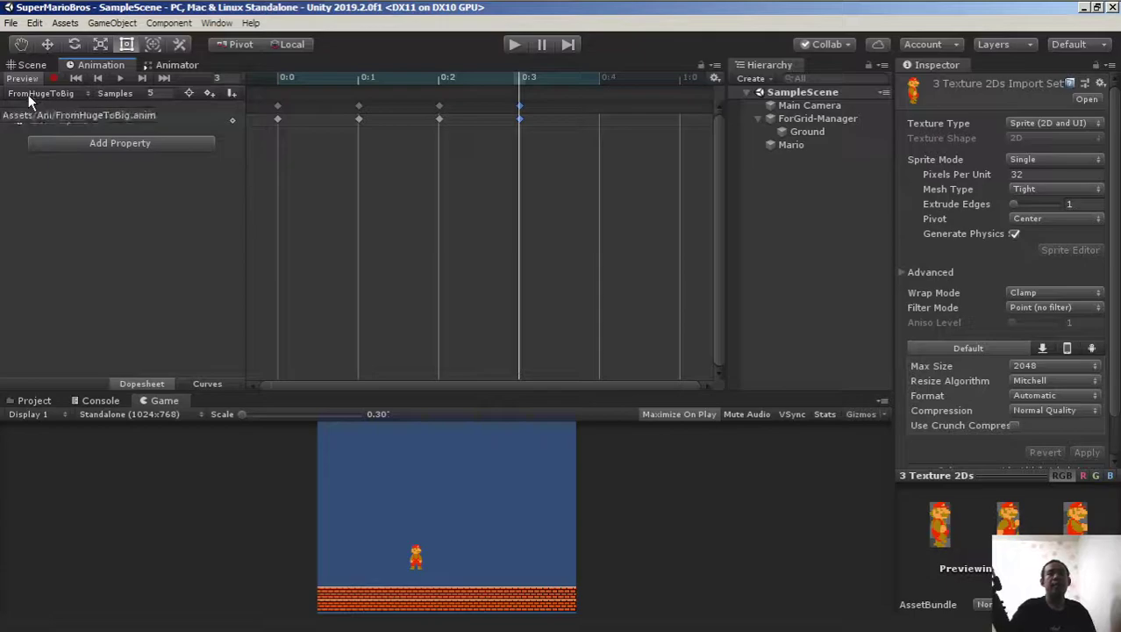
click(29, 93)
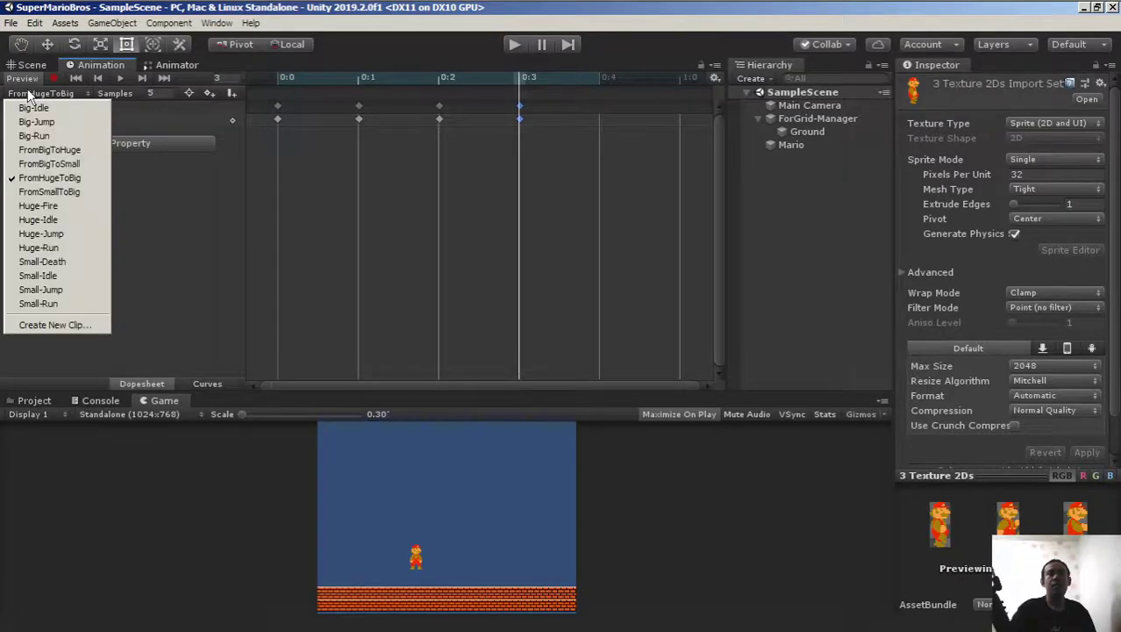
click(50, 165)
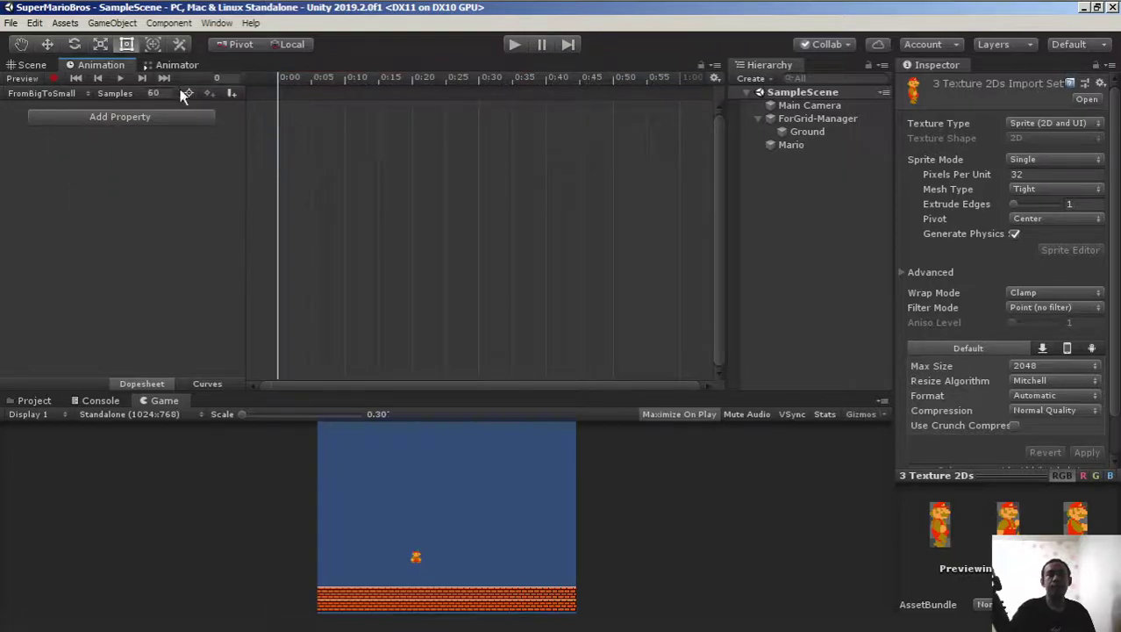
click(162, 92)
text(5)
key(Return)
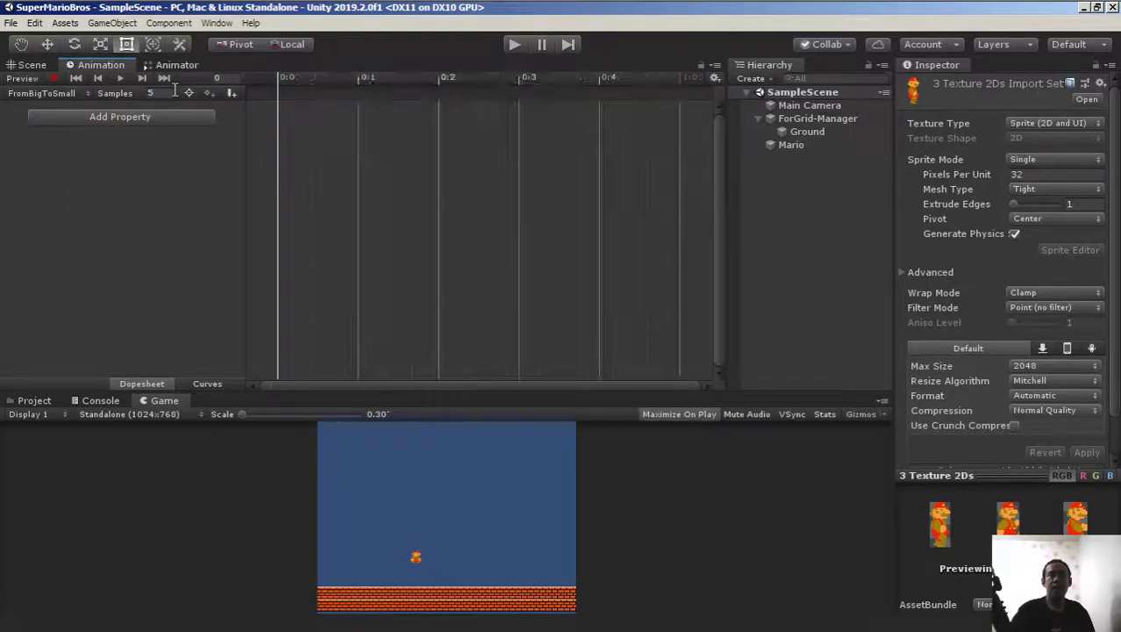
In the FromBigToSmall clip, alternate the standing Super Mario and small Mario sprites as keyframes from 0:0 to 0:3, starting with Super Mario
click(40, 402)
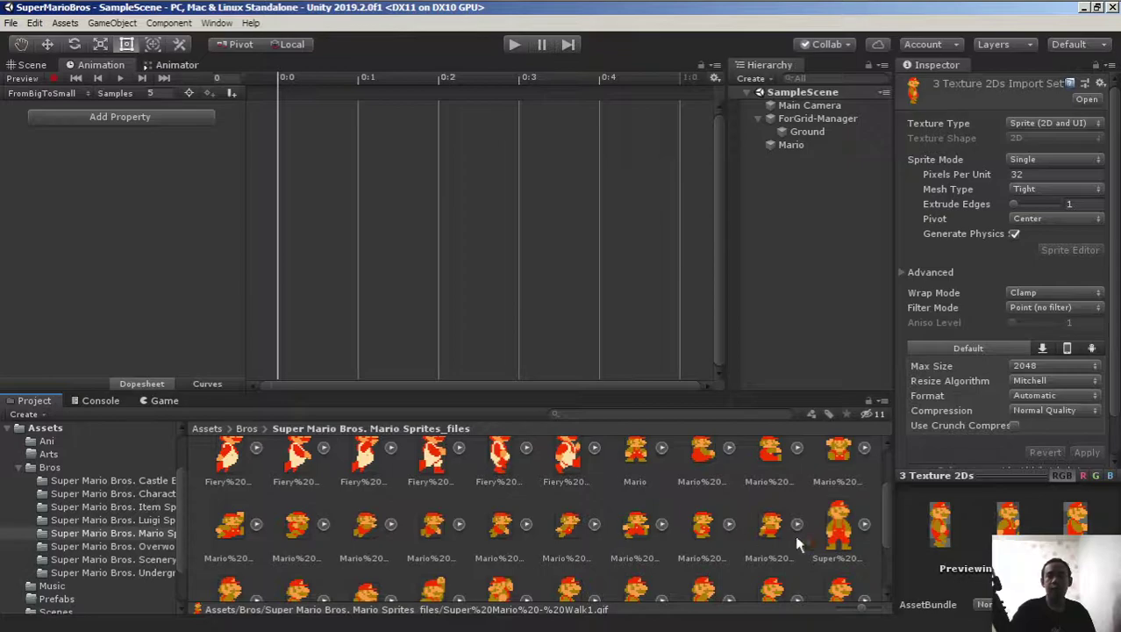
click(827, 504)
drag(827, 504, 279, 105)
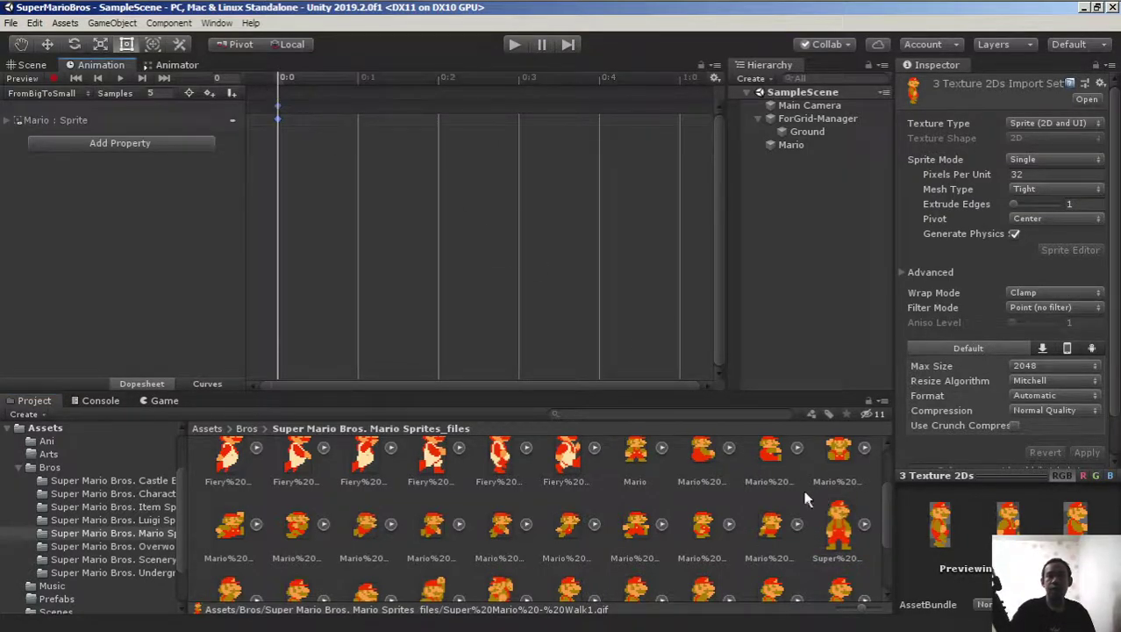
drag(649, 452, 360, 116)
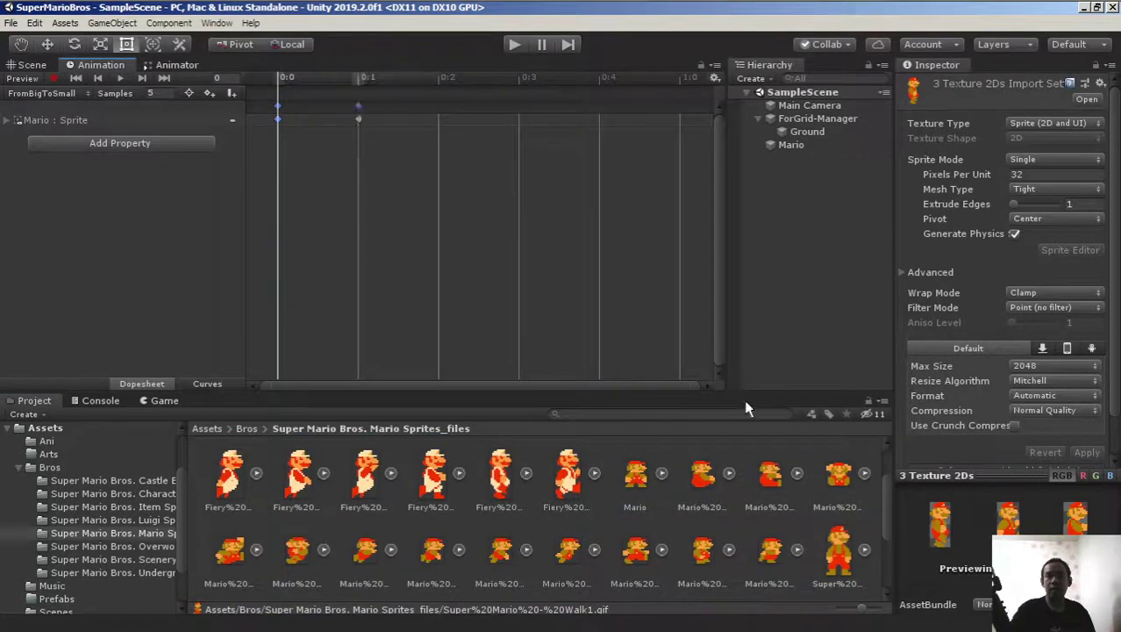
drag(836, 561, 443, 114)
drag(643, 477, 521, 108)
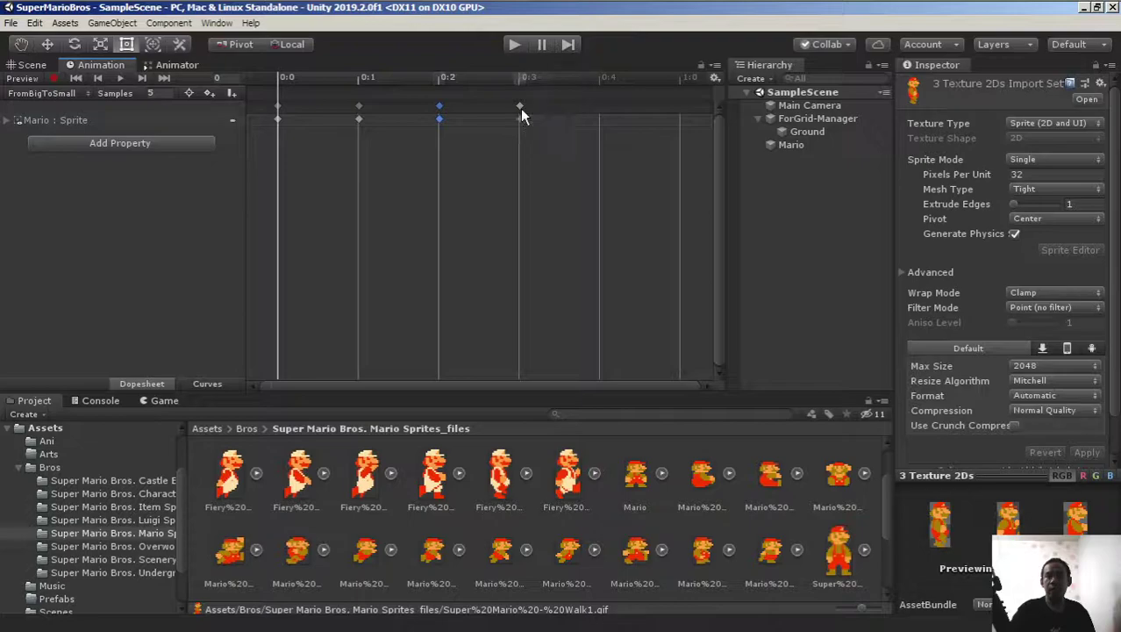
Preview the FromBigToSmall animation in the Game view and stop its playback
click(166, 401)
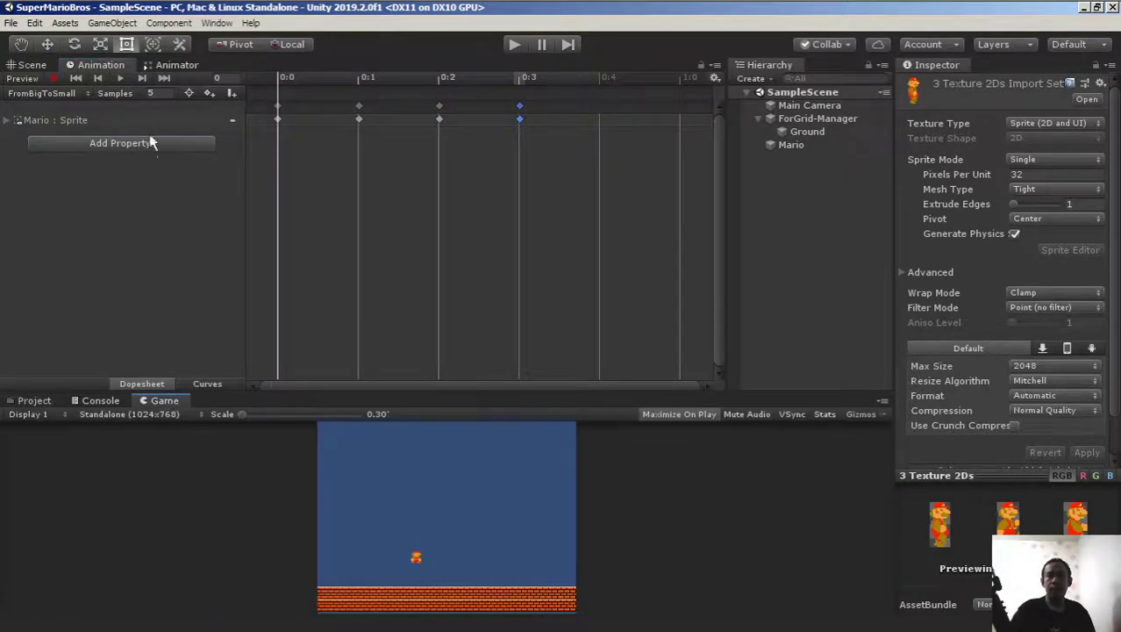
click(122, 77)
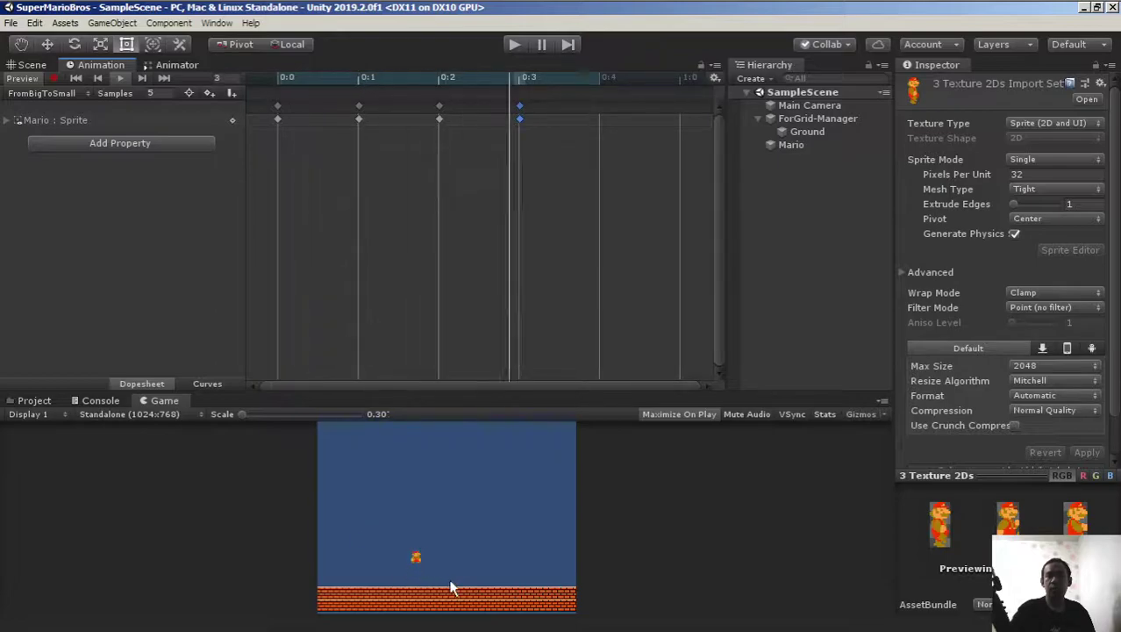
click(120, 77)
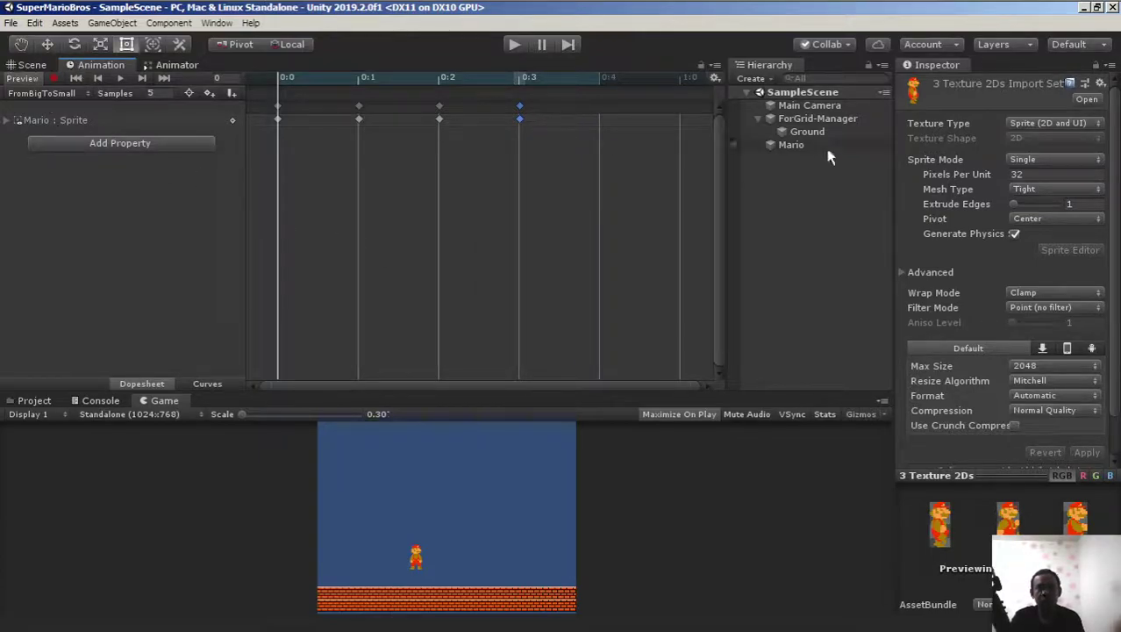
Create a new animation clip named FromSmallToHuge for the Mario object in the Assets/Ani folder
click(794, 146)
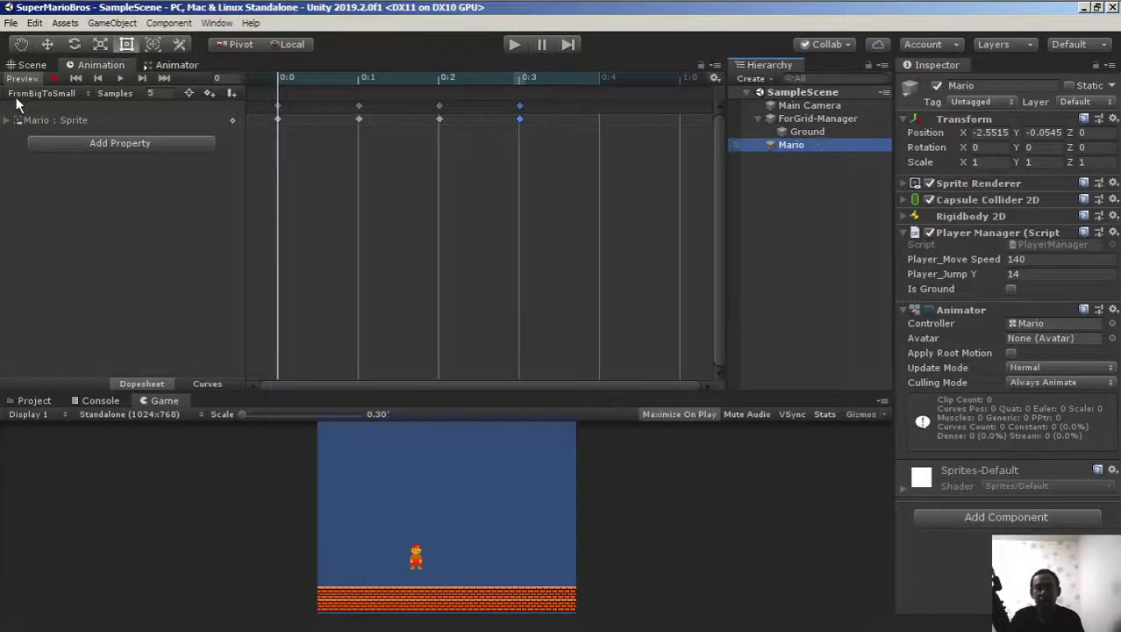
click(48, 92)
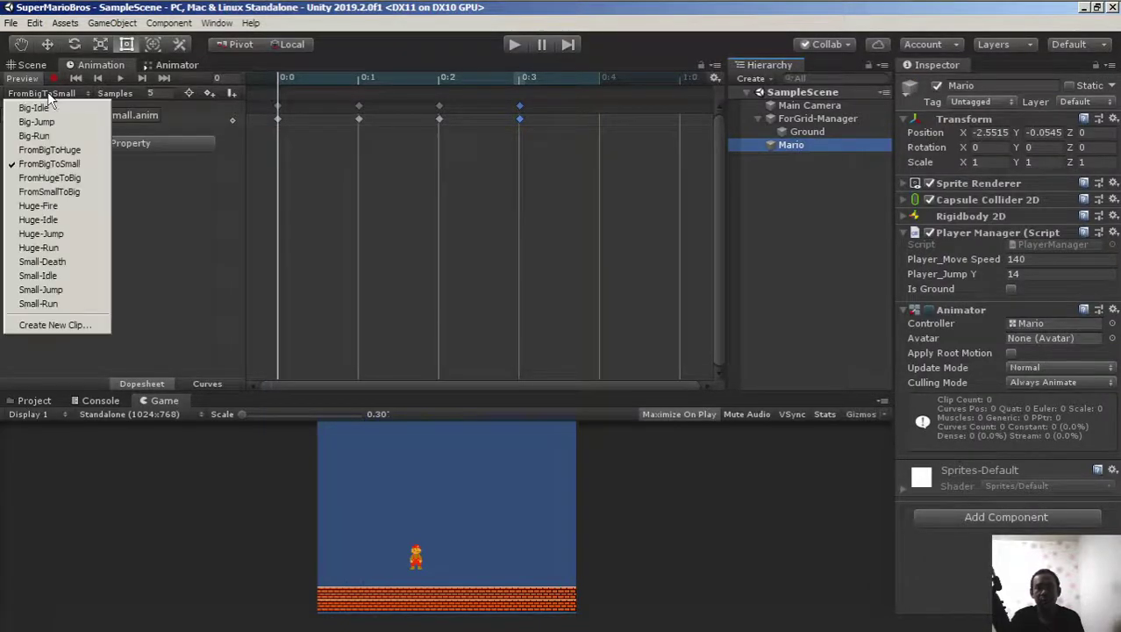
click(49, 325)
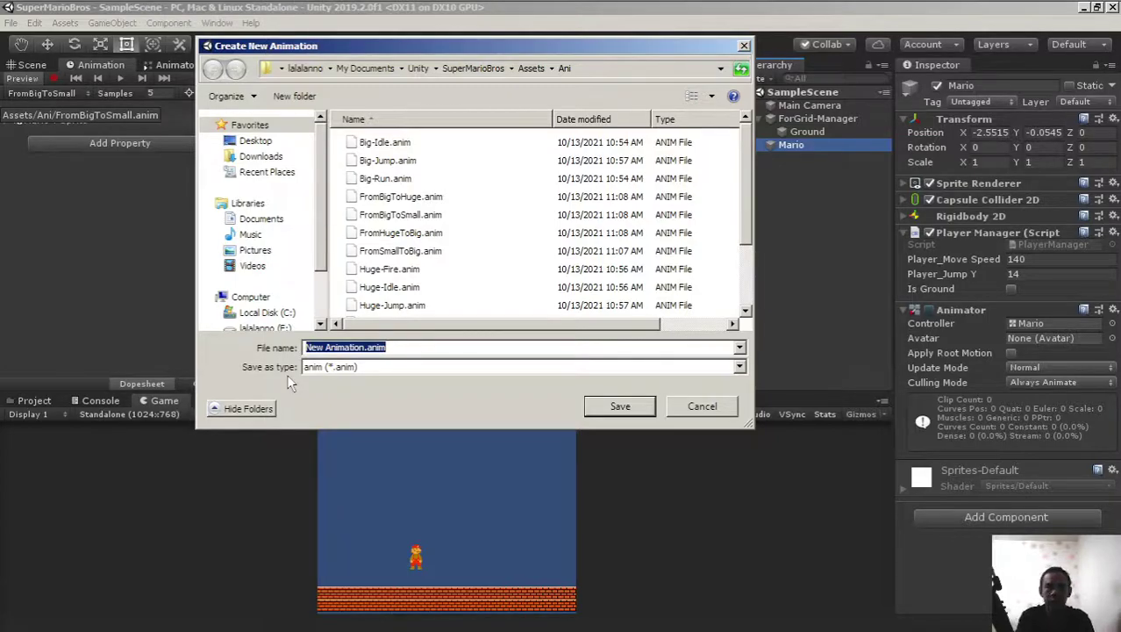
click(531, 68)
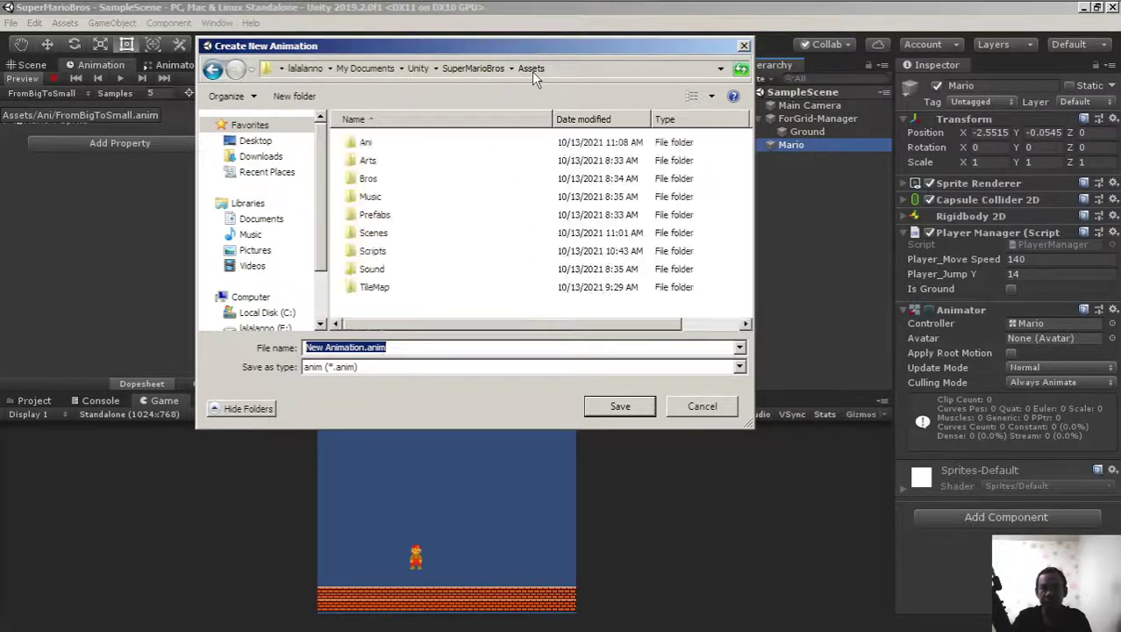
double_click(375, 146)
click(401, 348)
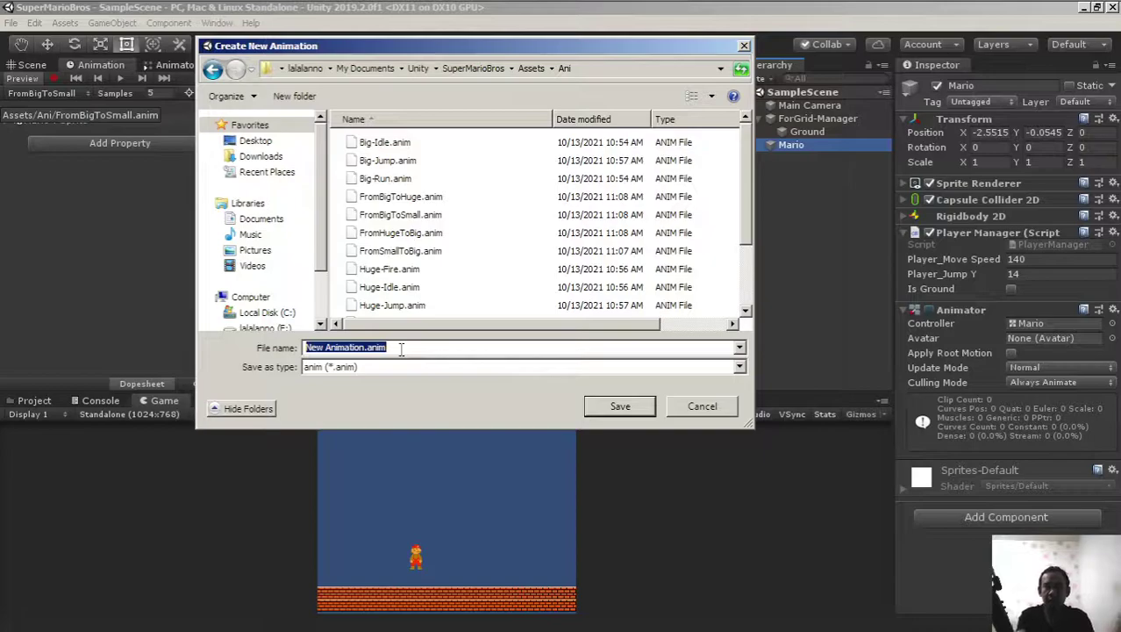
text(FromSmall)
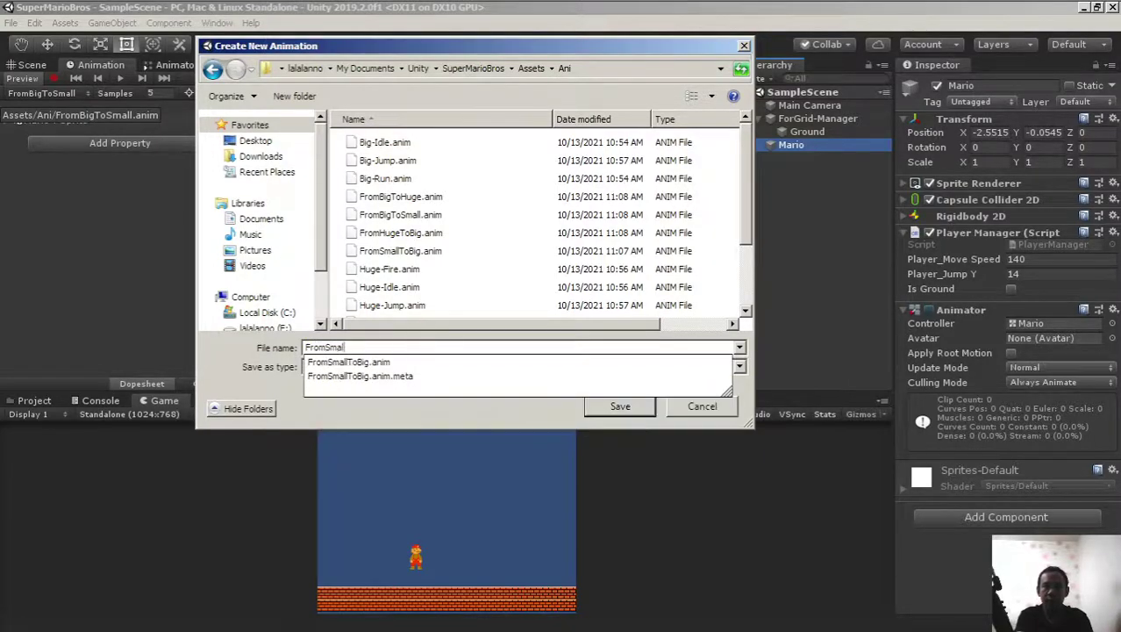
text(ToHuge)
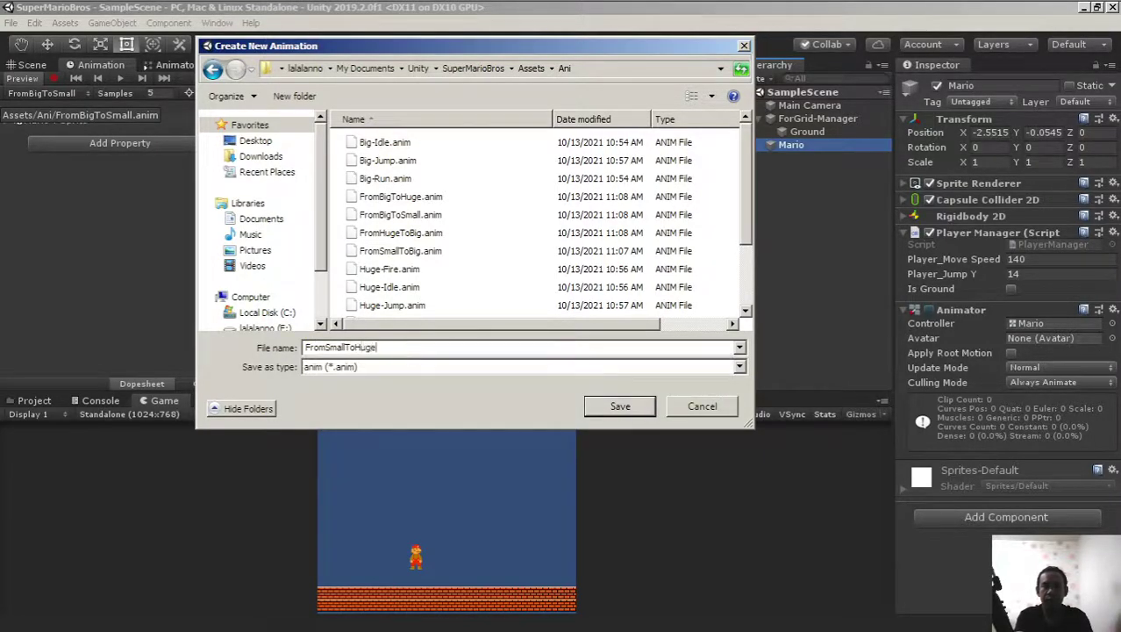
click(613, 402)
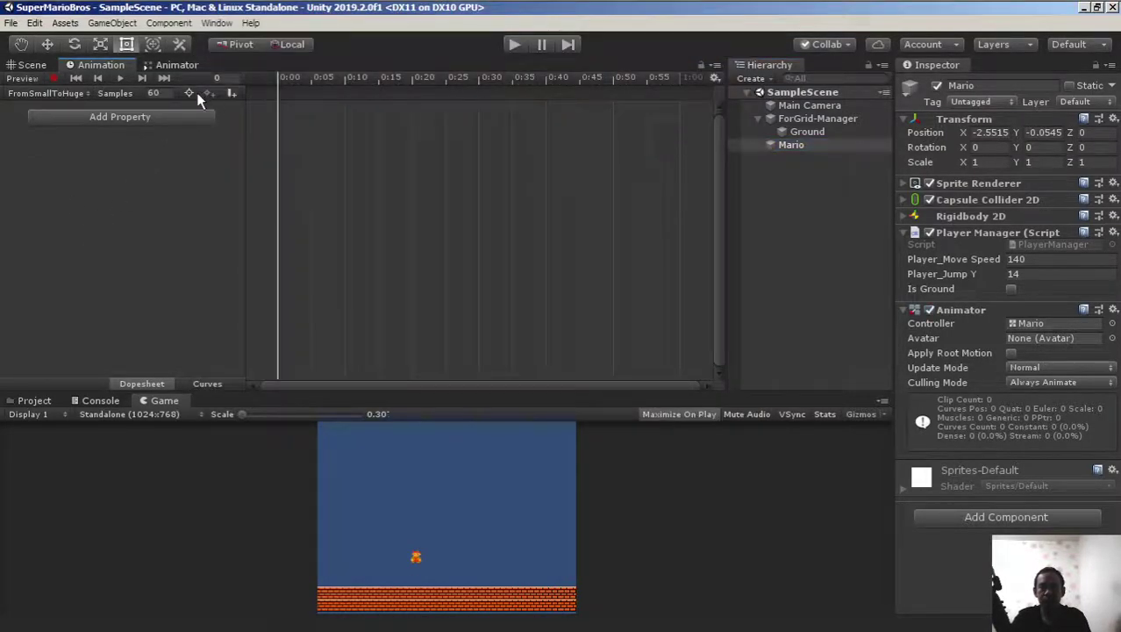
Set the sample rate of the FromSmallToHuge clip to 5
click(44, 93)
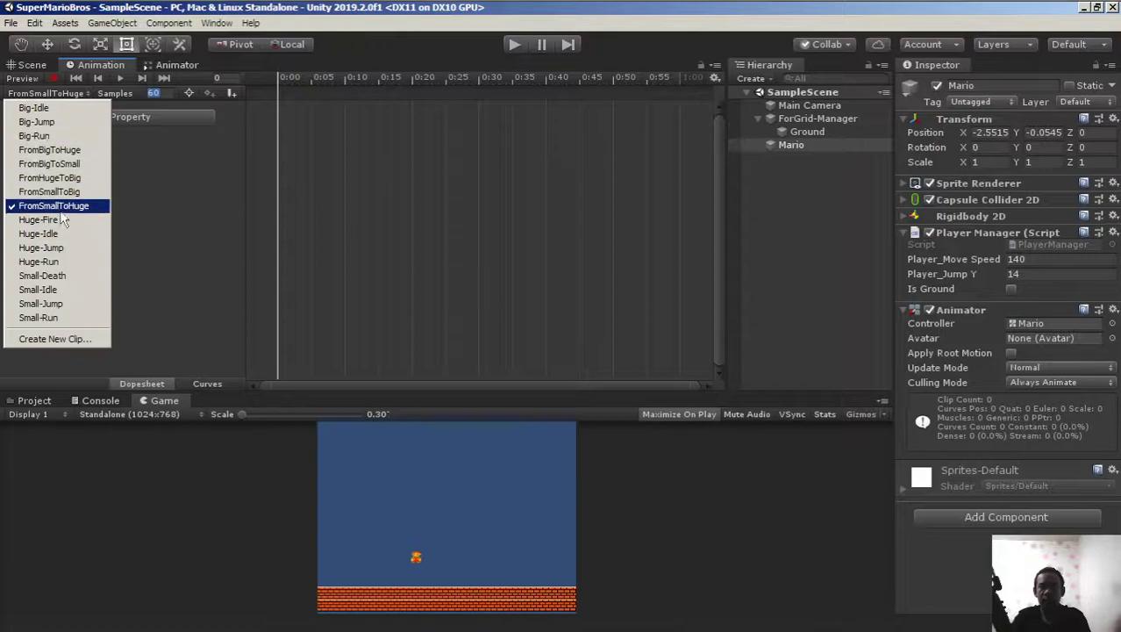
click(164, 138)
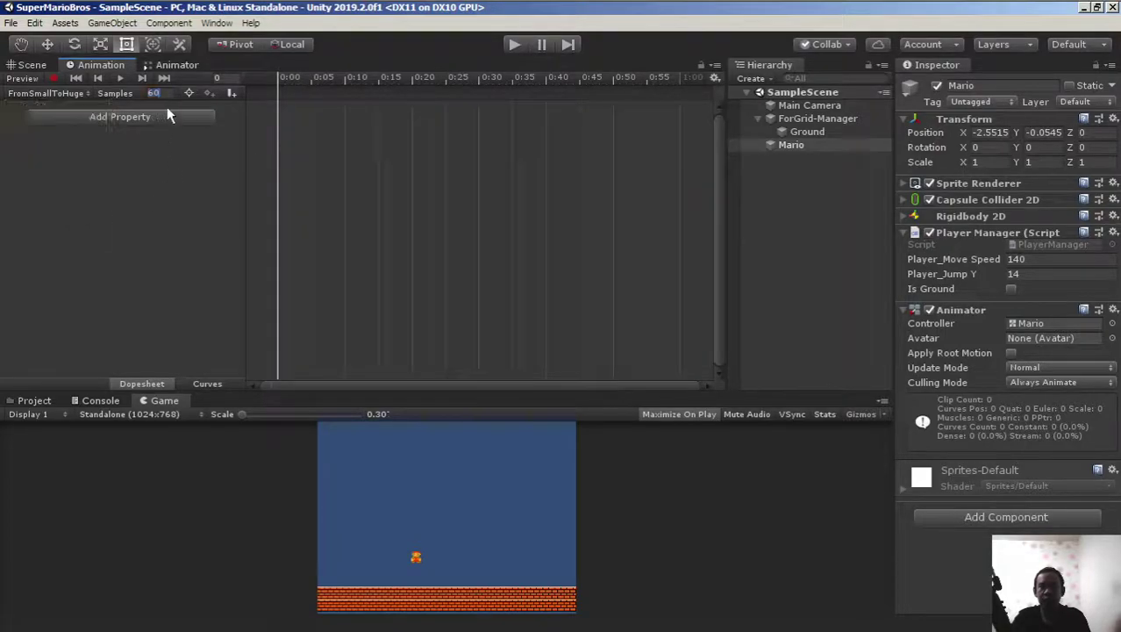
click(162, 94)
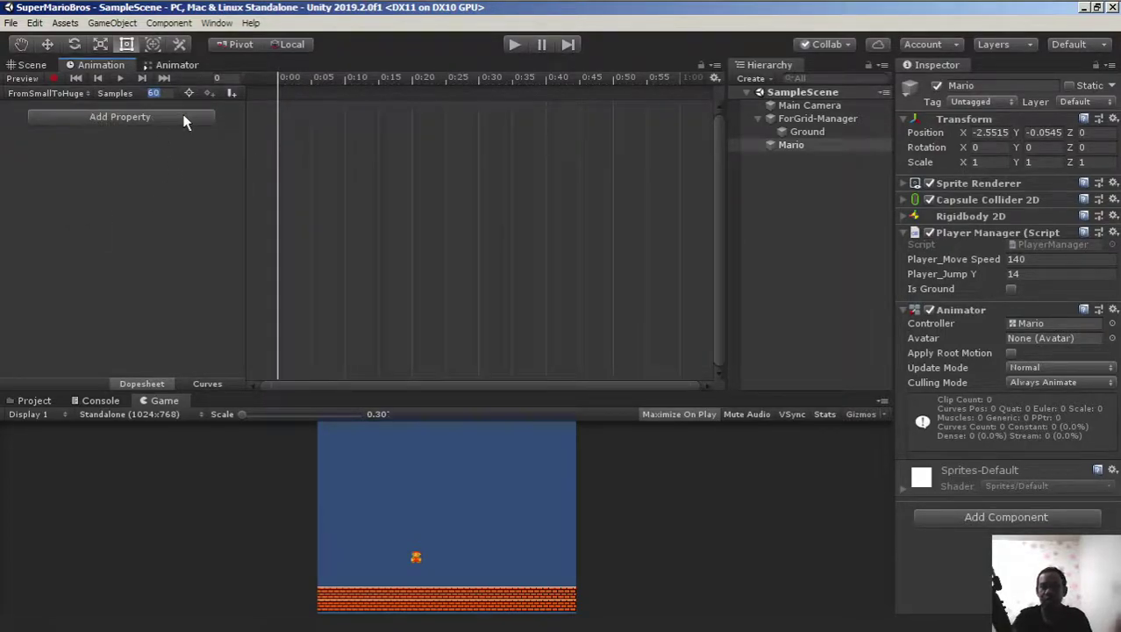
text(5)
key(Return)
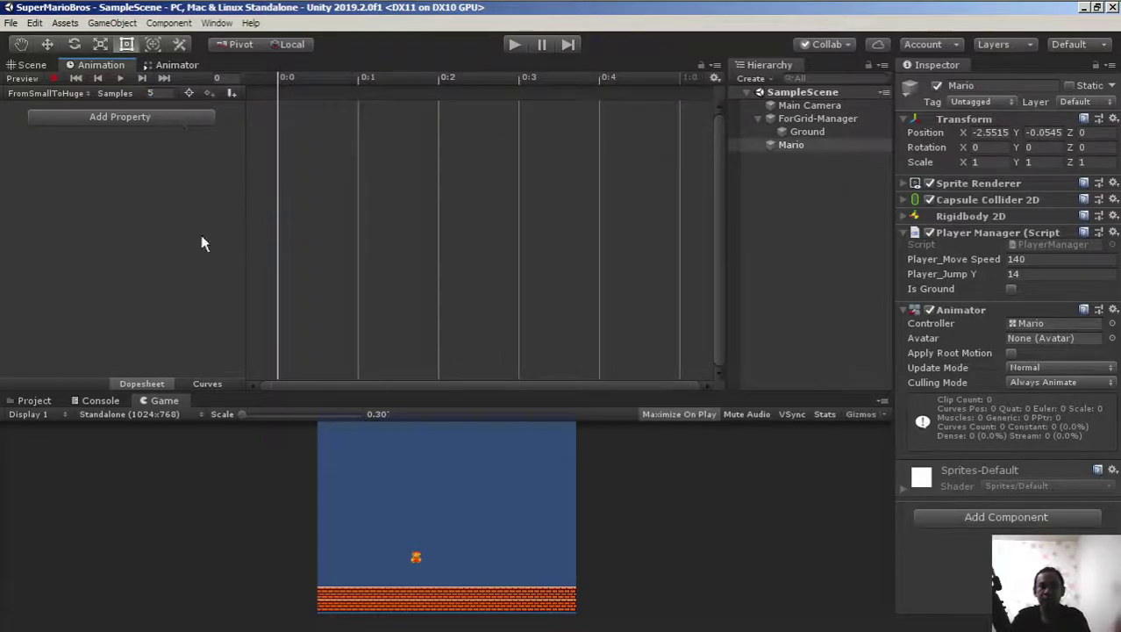
In the FromSmallToHuge clip, alternate the standing small Mario and Fiery Mario sprites as keyframes from 0:0 to 0:3, starting with small Mario
click(35, 400)
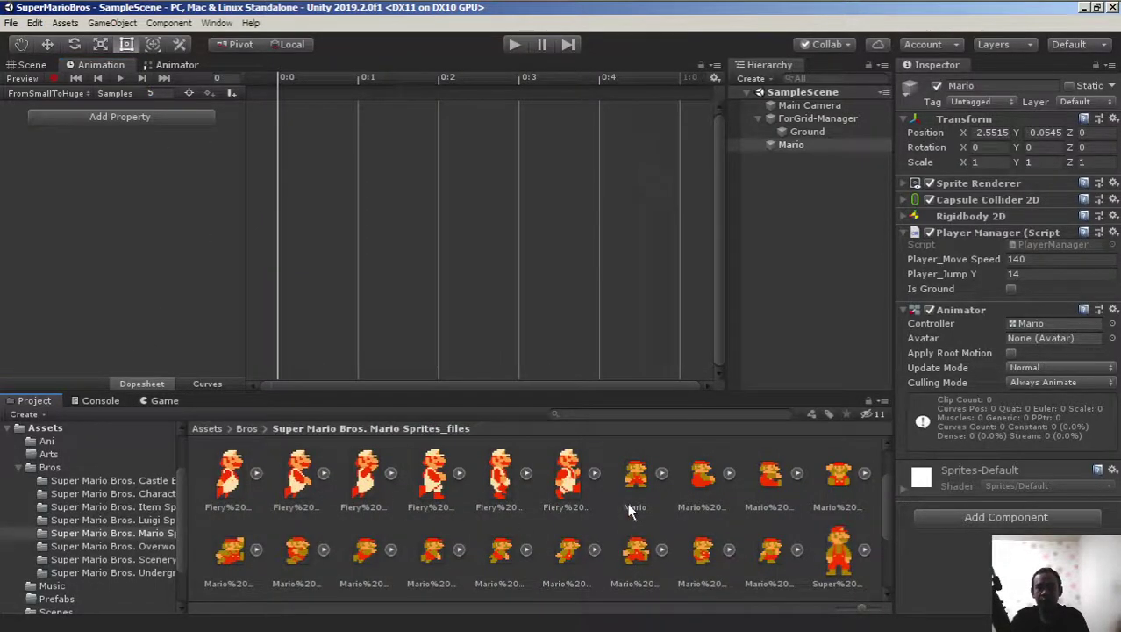
drag(635, 478, 281, 107)
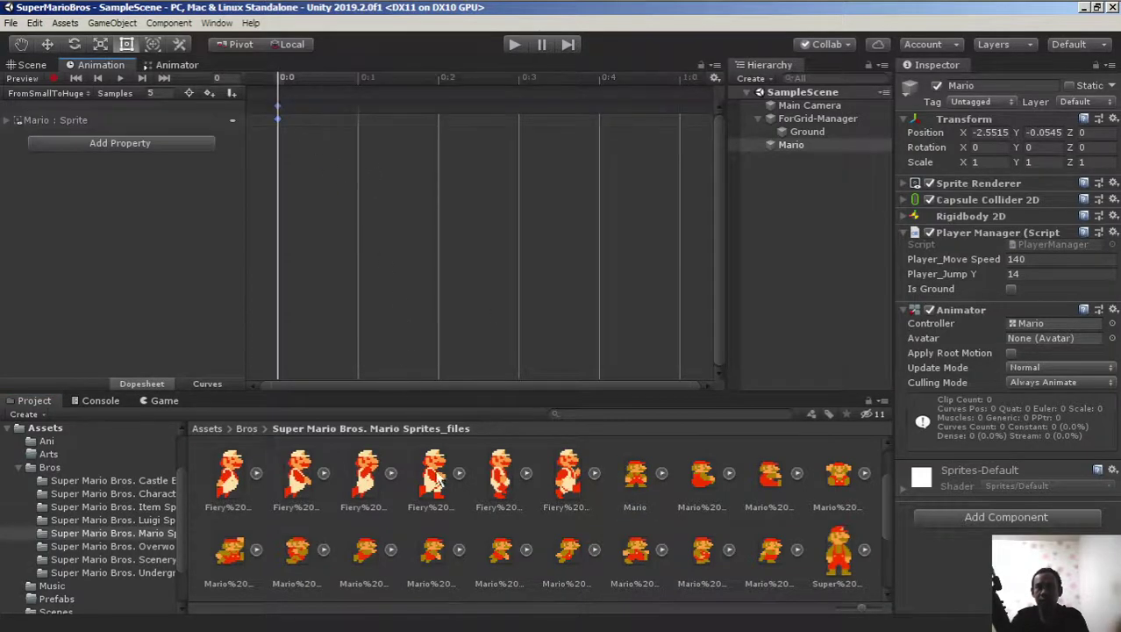
scroll(436, 478, up, 1)
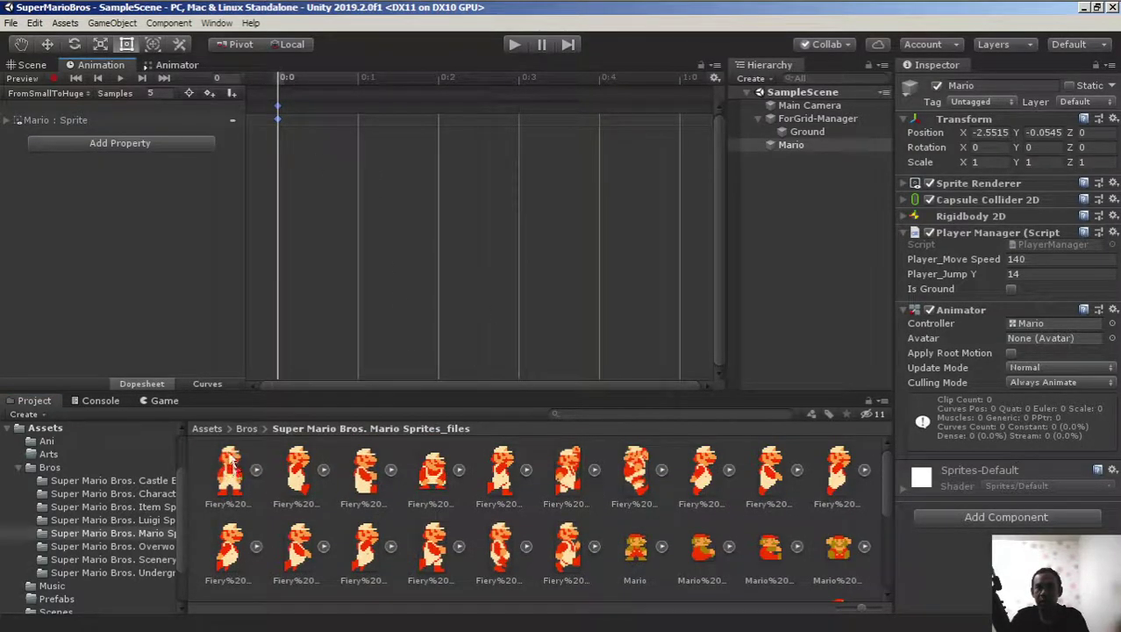
drag(236, 456, 366, 115)
drag(643, 559, 442, 113)
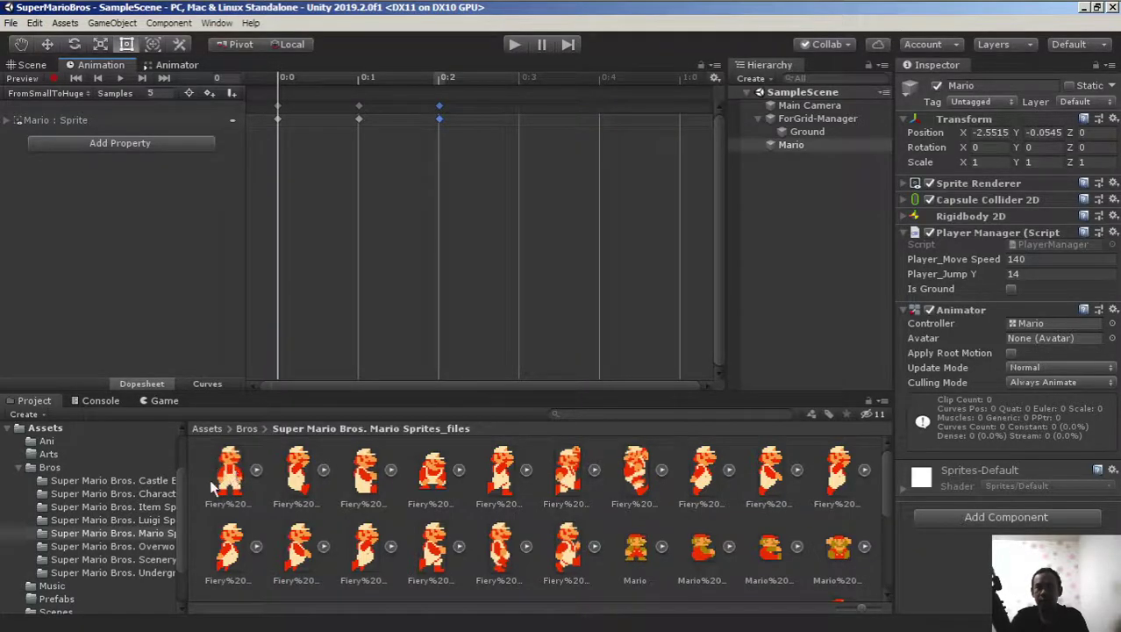
drag(221, 479, 520, 110)
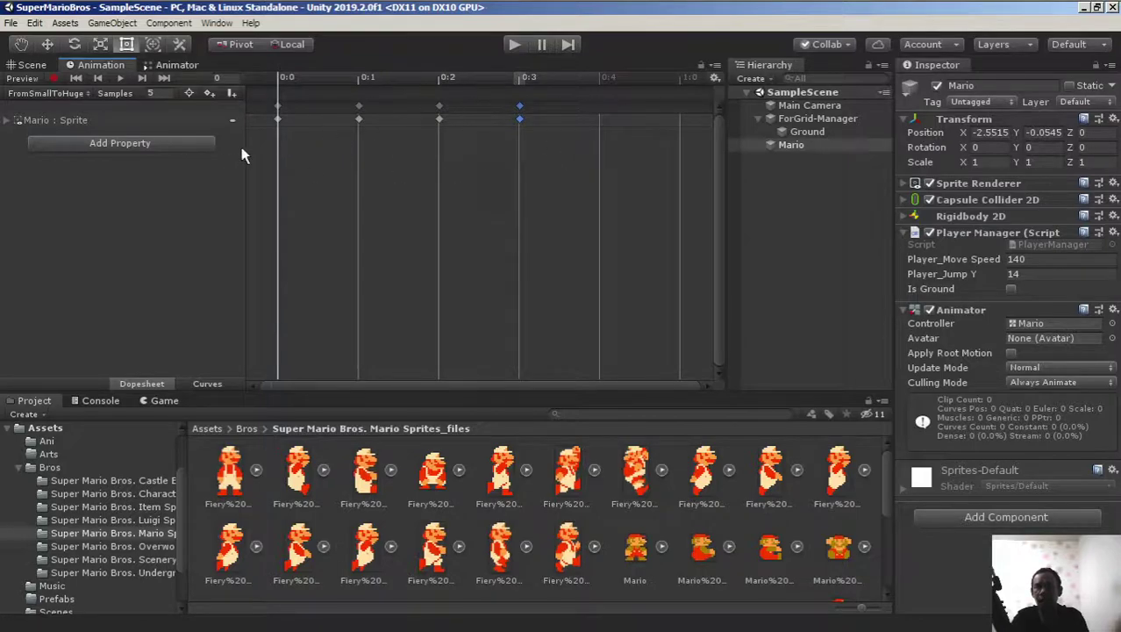
Preview the FromSmallToHuge animation in the Game view and stop its playback
click(166, 402)
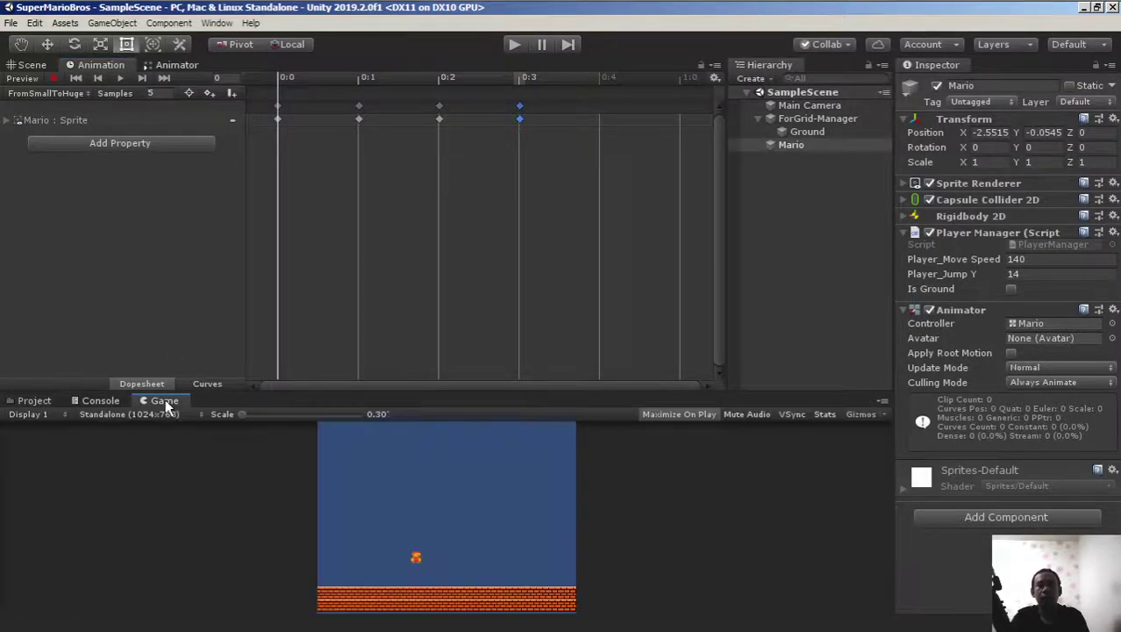
click(120, 78)
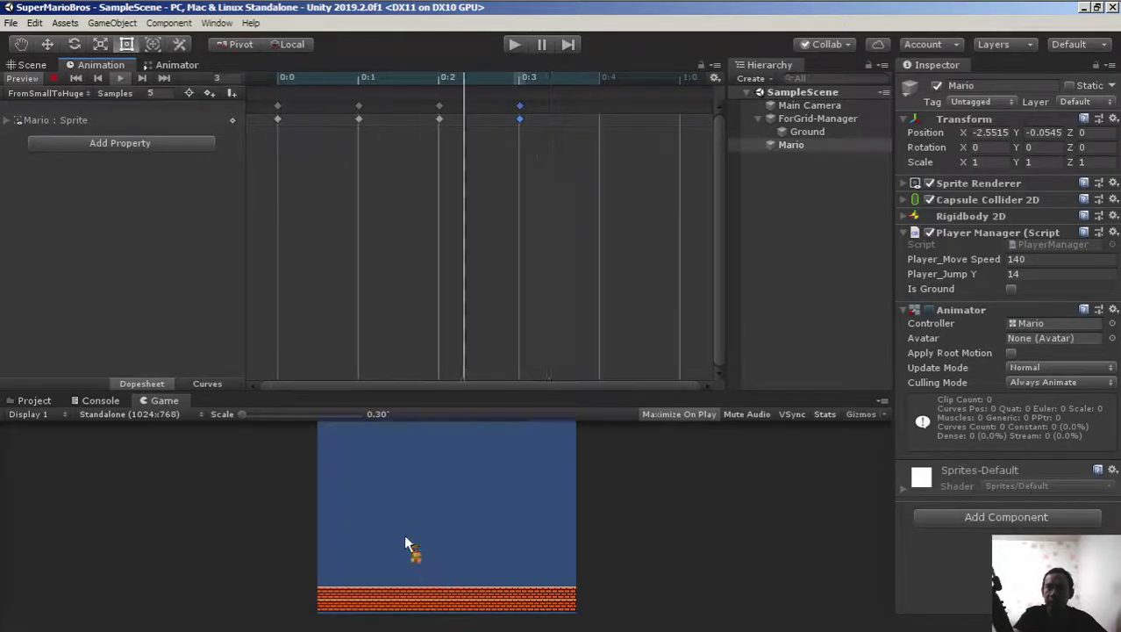
click(121, 79)
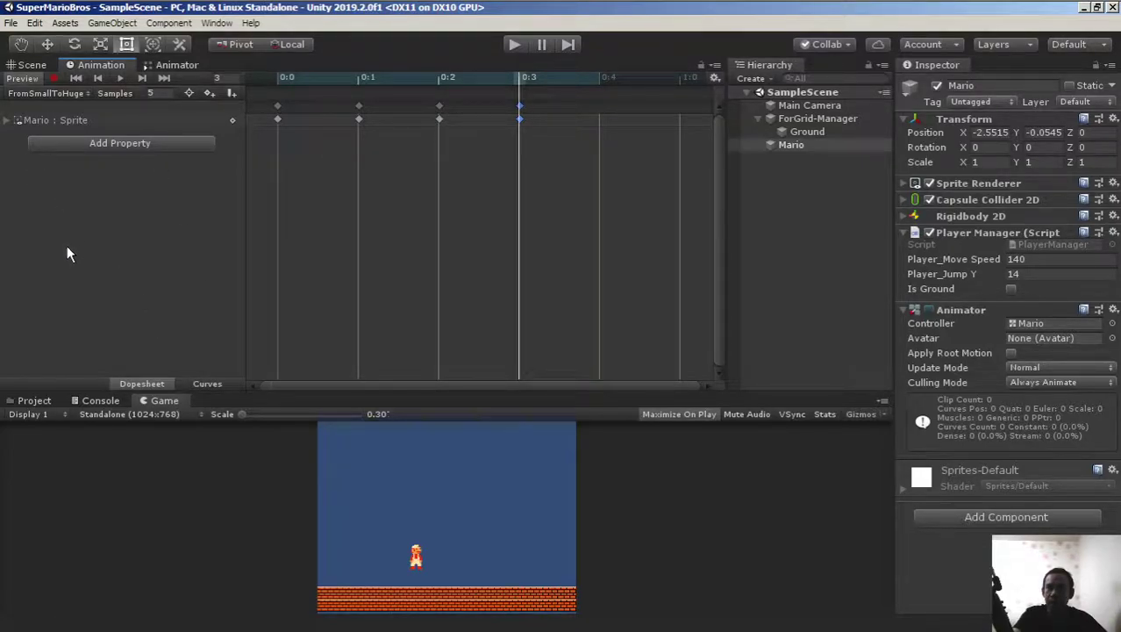
Open Mario's Animator controller and examine all the animation states on the Base Layer
click(113, 405)
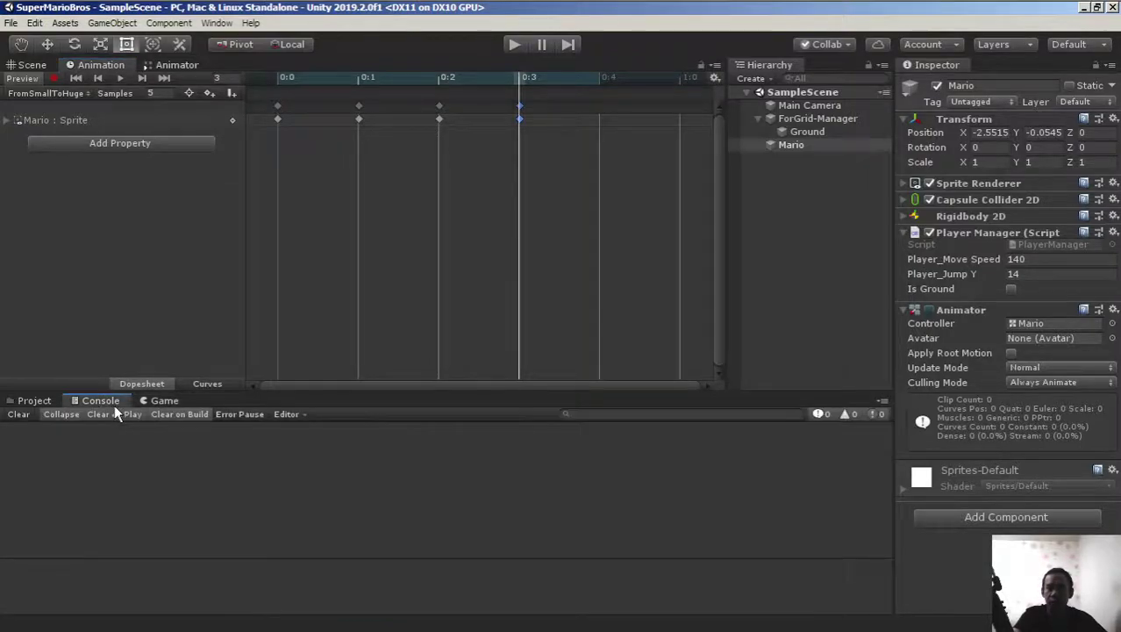
click(33, 401)
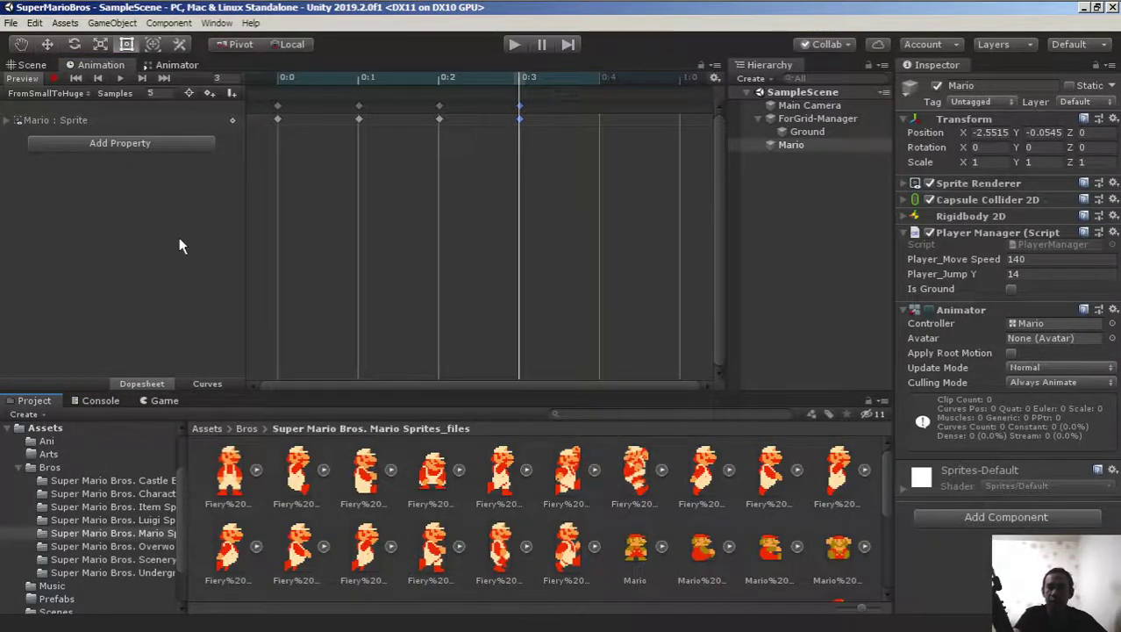
click(179, 66)
scroll(549, 210, down, 2)
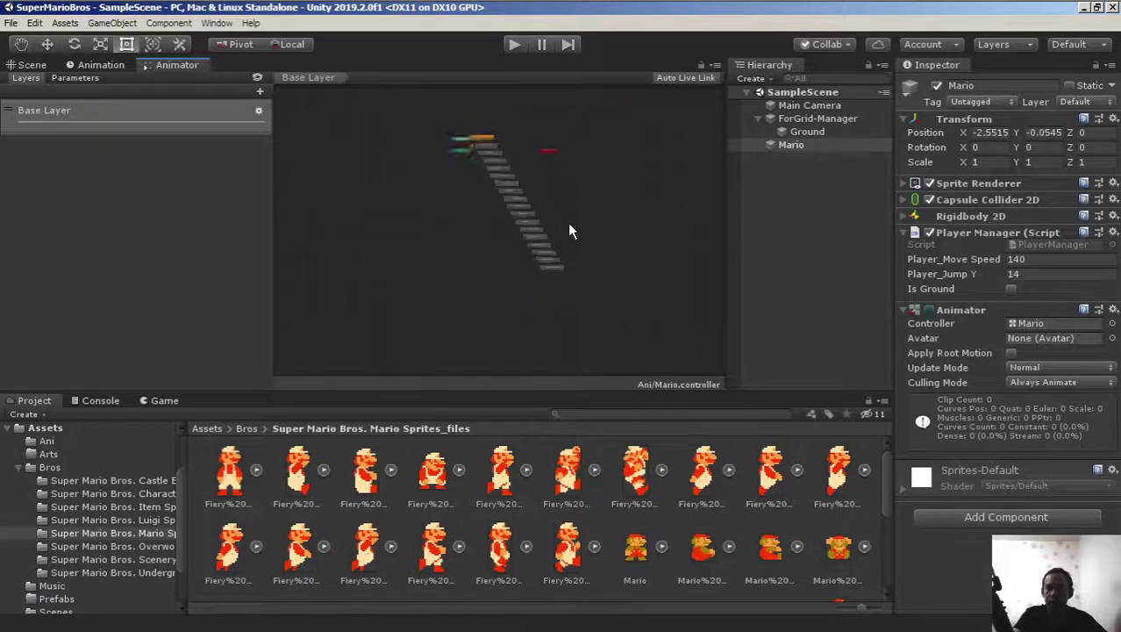
middle_drag(549, 200, 549, 250)
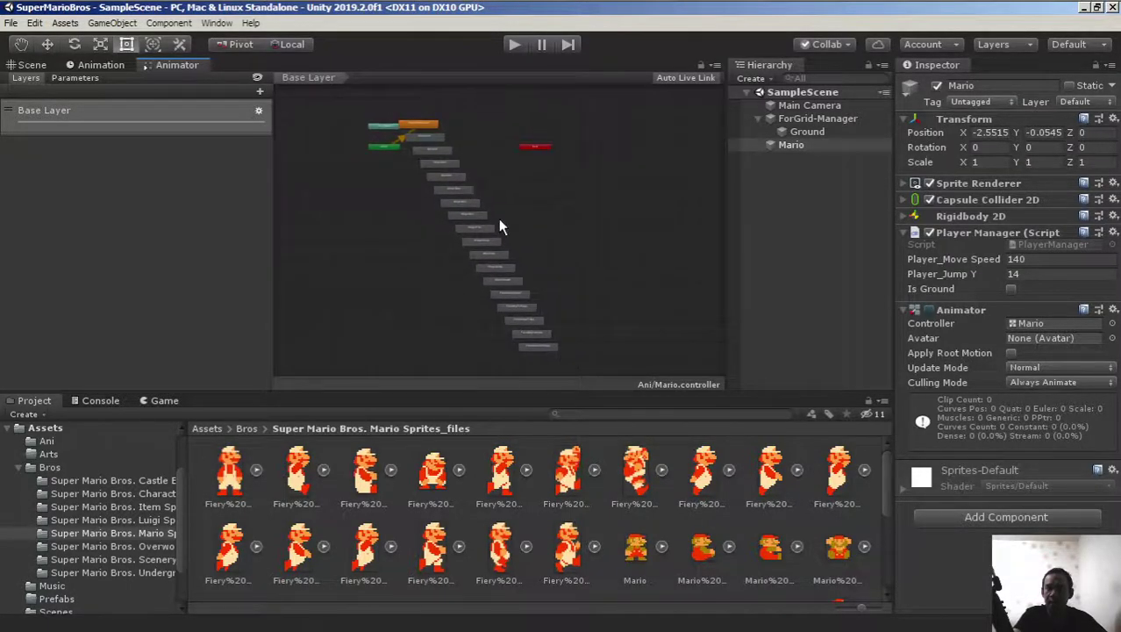
right_click(587, 212)
click(565, 170)
right_click(564, 170)
click(508, 188)
scroll(539, 219, down, 3)
scroll(539, 218, up, 3)
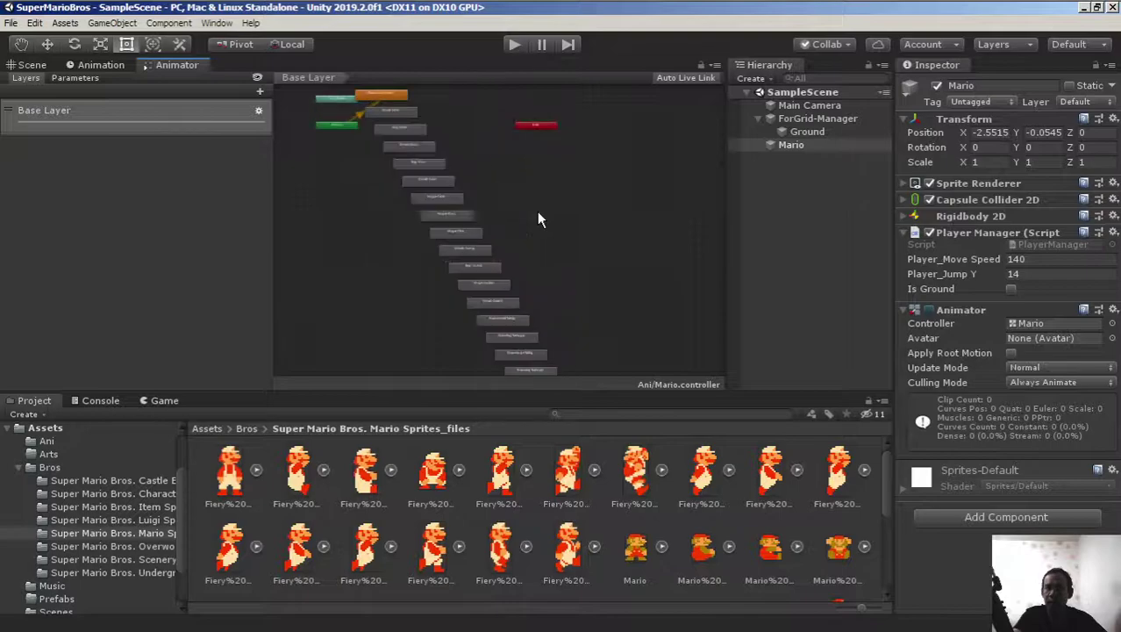
scroll(538, 218, down, 3)
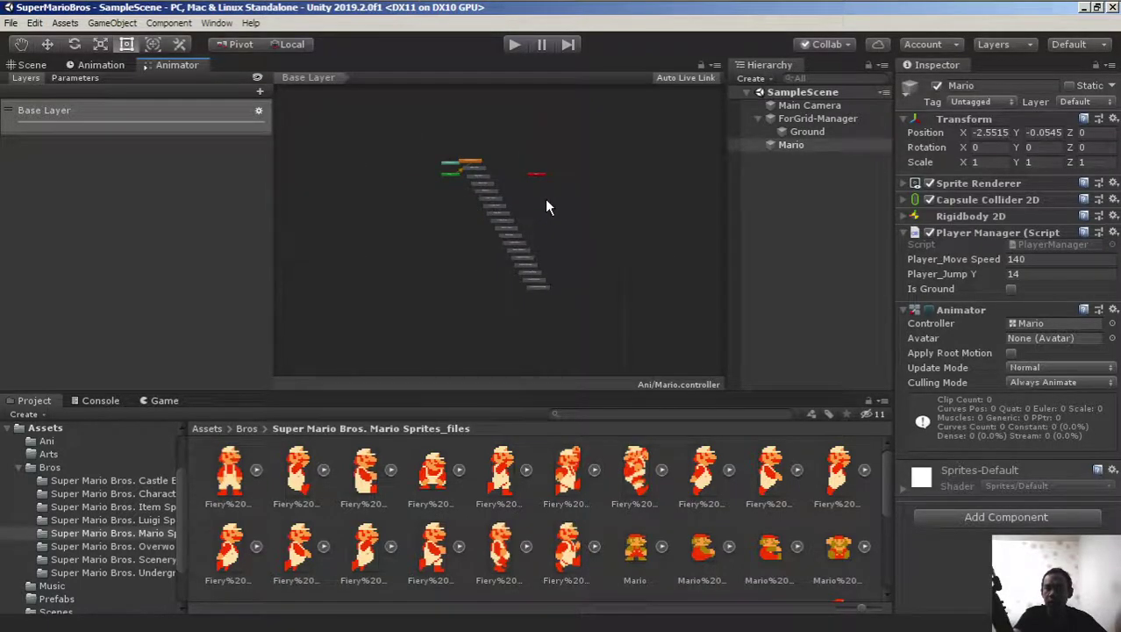
Start a second column with FromSmallToHuge, FromBigToSmall, Small-Run and Small-Idle, and stack Smal-Idle, Big-Idle, Big-Run and Huge-Idle under PlayerController
mouse_move(545, 198)
middle_down()
mouse_move(498, 275)
mouse_move(661, 253)
mouse_move(541, 195)
middle_up()
scroll(538, 228, up, 2)
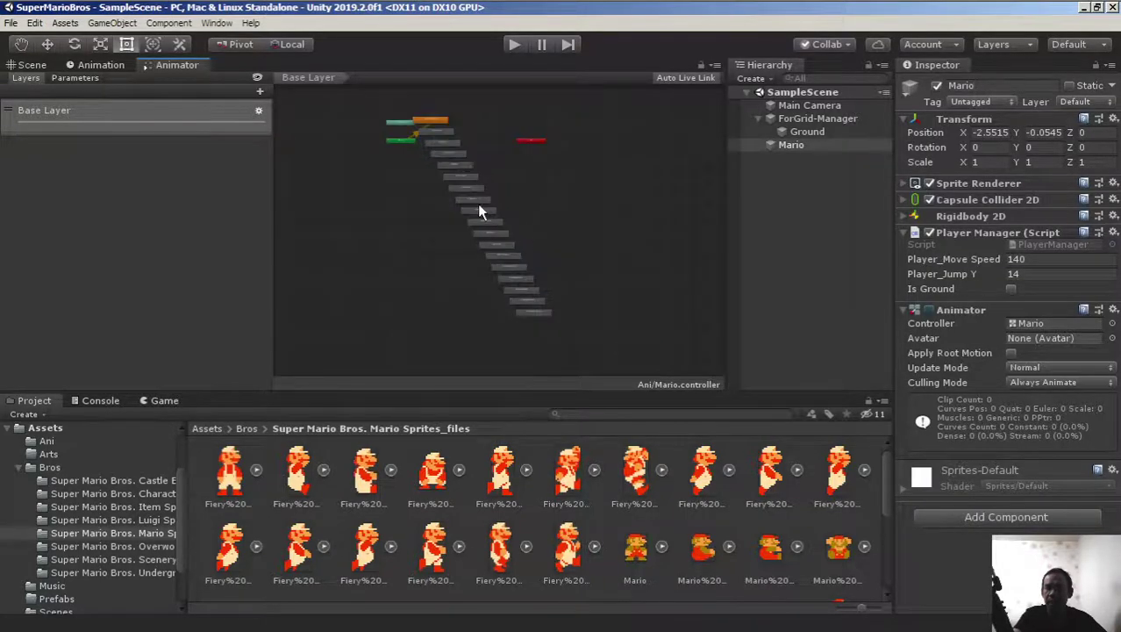
drag(538, 316, 481, 125)
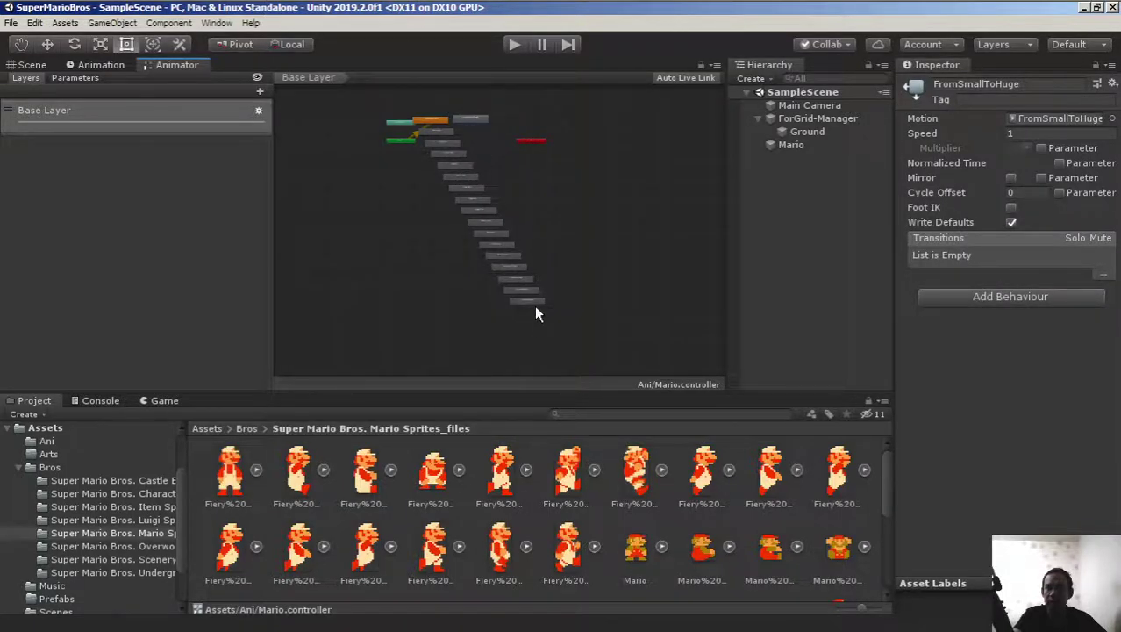
drag(530, 300, 503, 138)
click(447, 144)
click(438, 122)
click(480, 120)
click(475, 132)
mouse_move(457, 155)
mouse_down()
mouse_move(484, 144)
mouse_move(446, 153)
mouse_move(473, 153)
mouse_move(444, 167)
mouse_up()
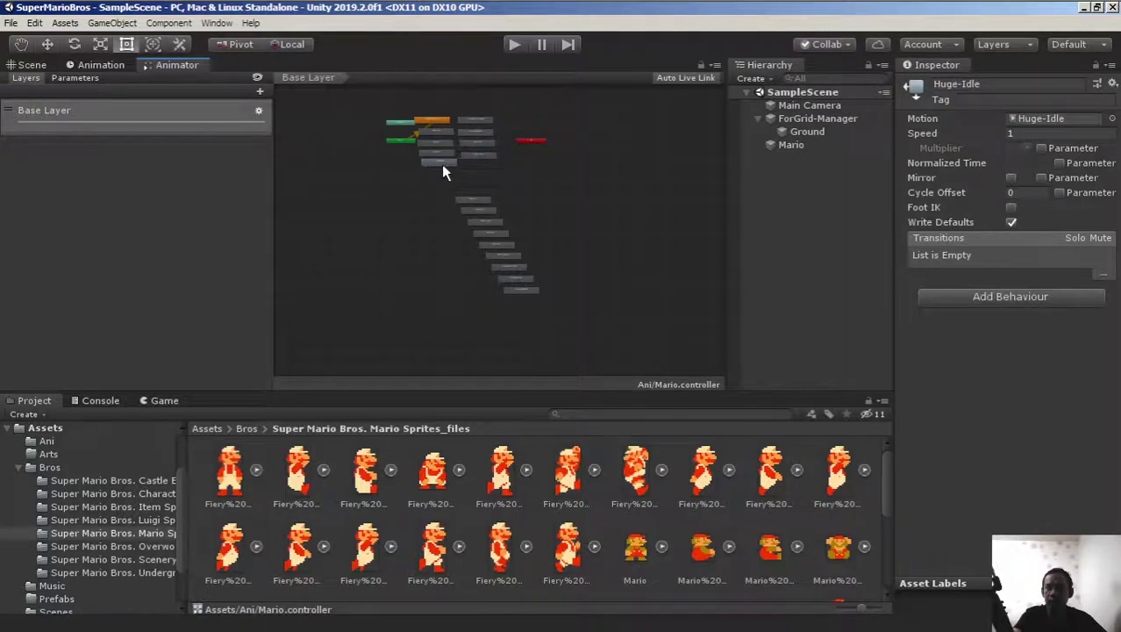
Move Huge-Fire, Big-Jump and Small-Death into the first column of states, and Huge-Run, Small-Jump and Huge-Jump into the second
drag(481, 203, 488, 168)
drag(484, 209, 442, 181)
drag(480, 222, 443, 195)
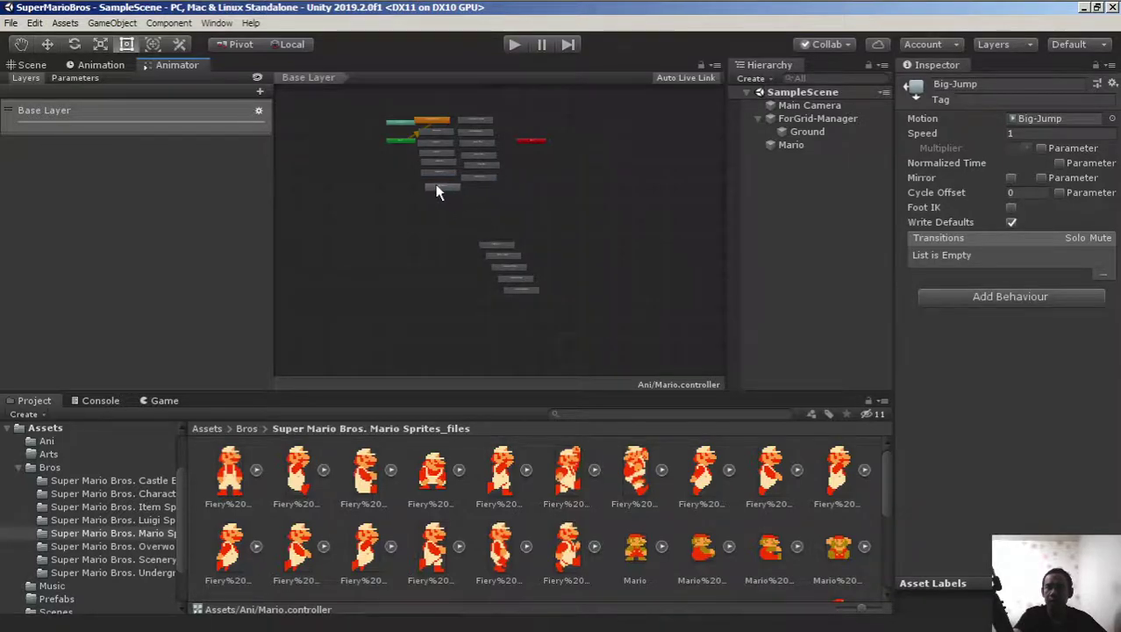
drag(493, 245, 488, 213)
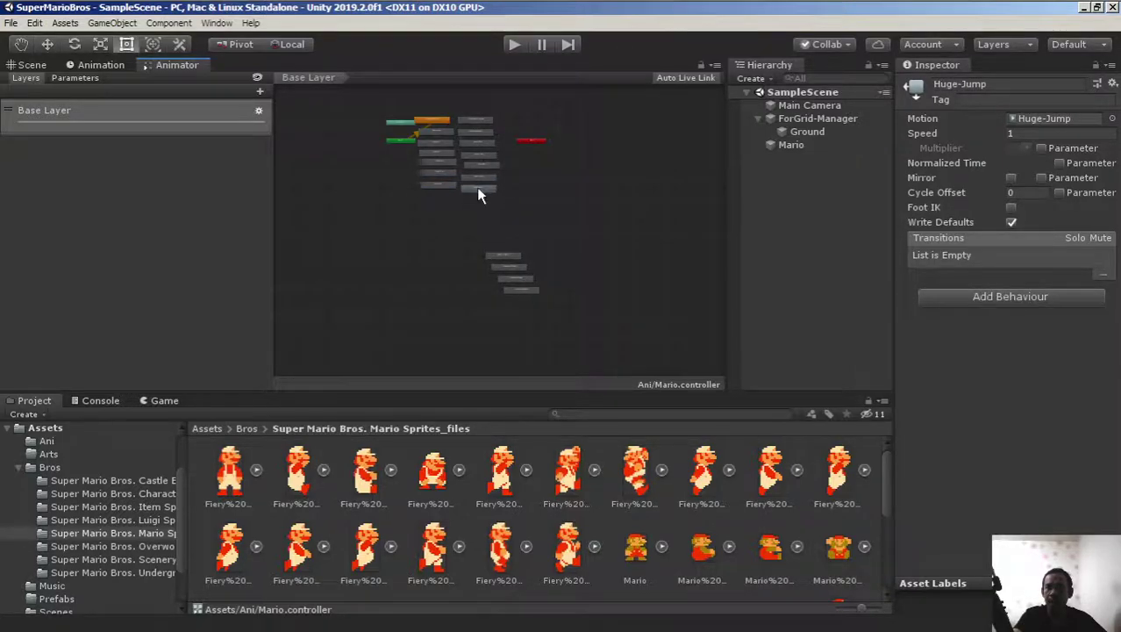
drag(510, 254, 463, 208)
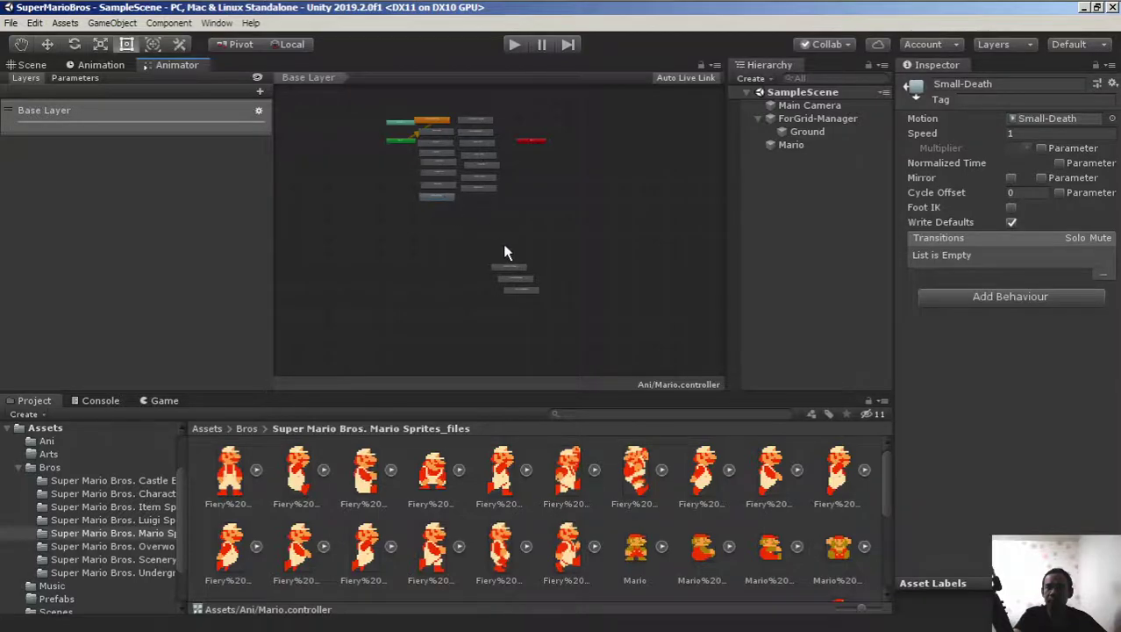
Place FromBigToHuge at the end of the first column, and FromSmallToBig and FromHugeToBig at the end of the second
drag(506, 263, 482, 201)
drag(510, 267, 484, 208)
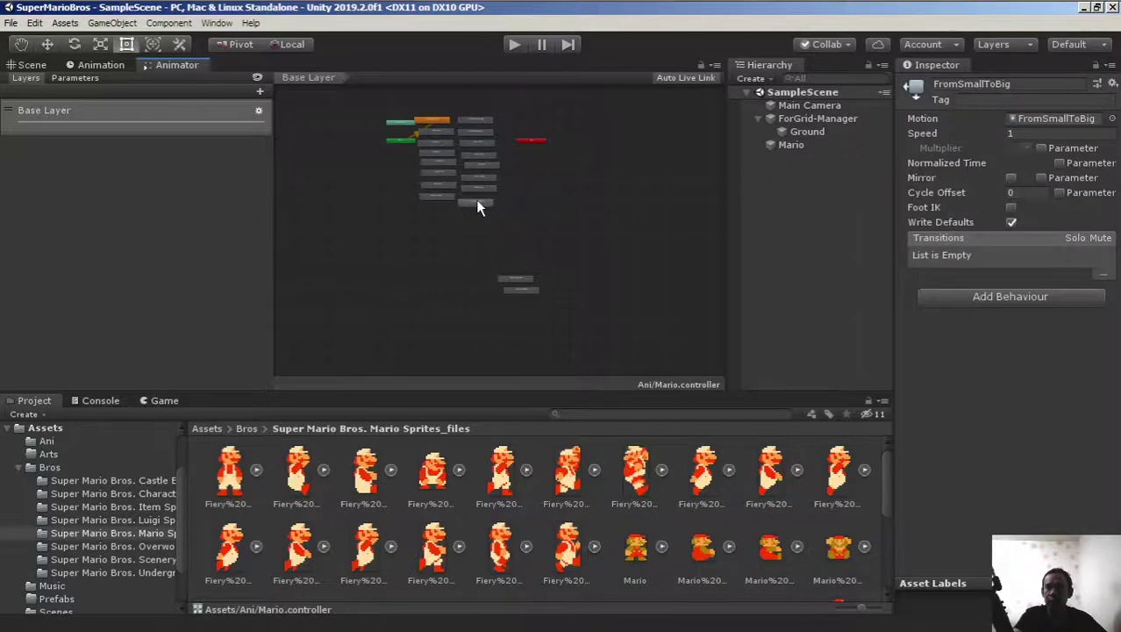
drag(527, 281, 442, 225)
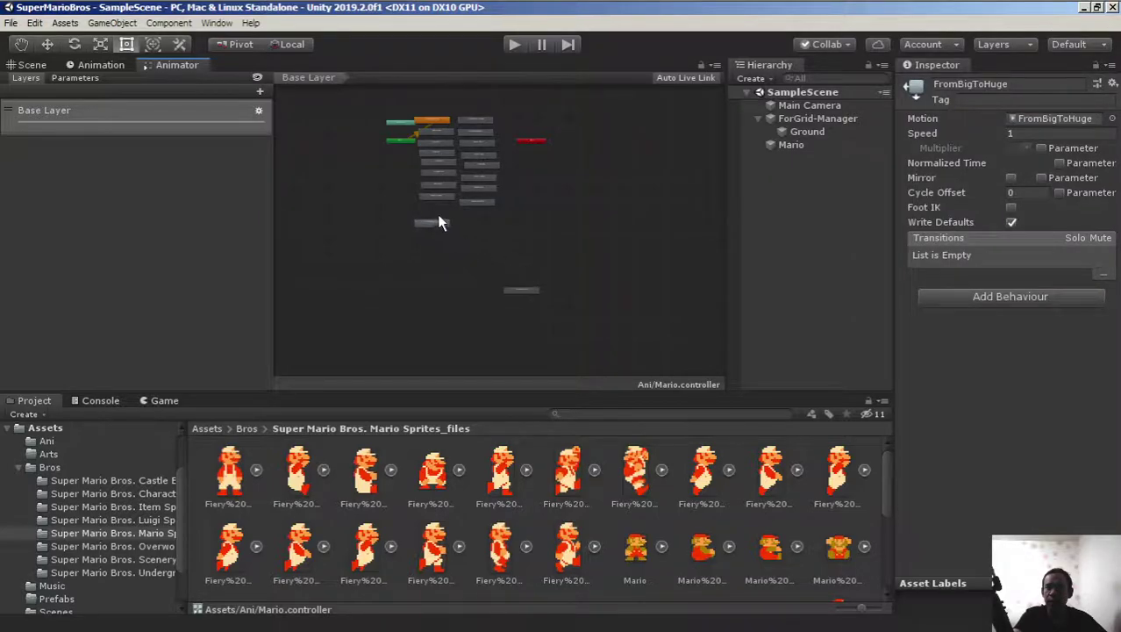
click(526, 290)
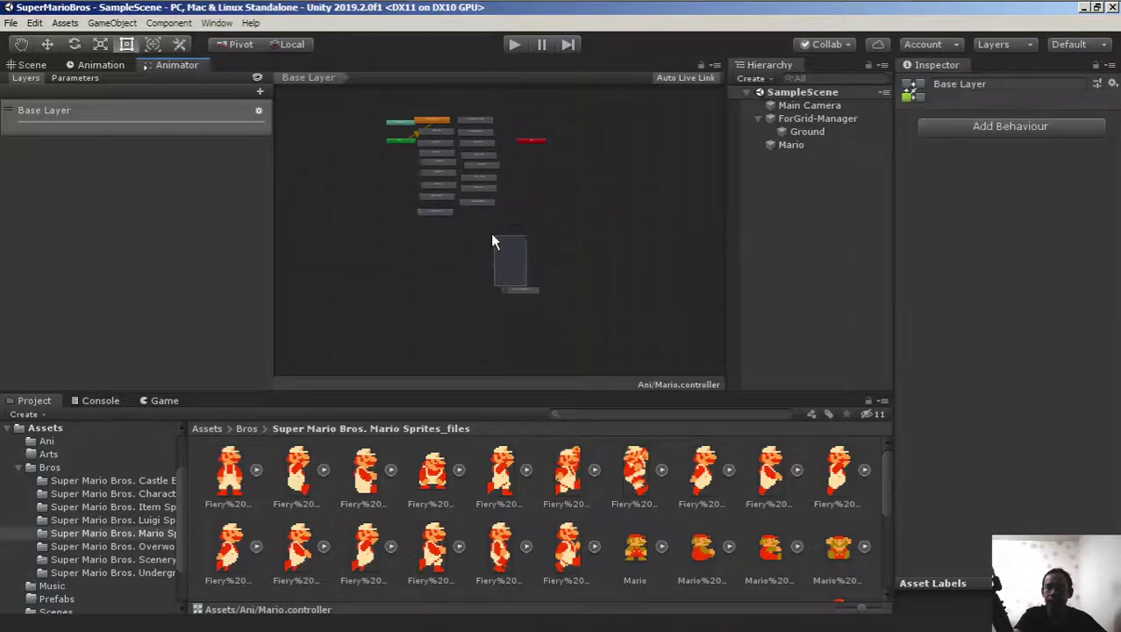
drag(517, 288, 480, 221)
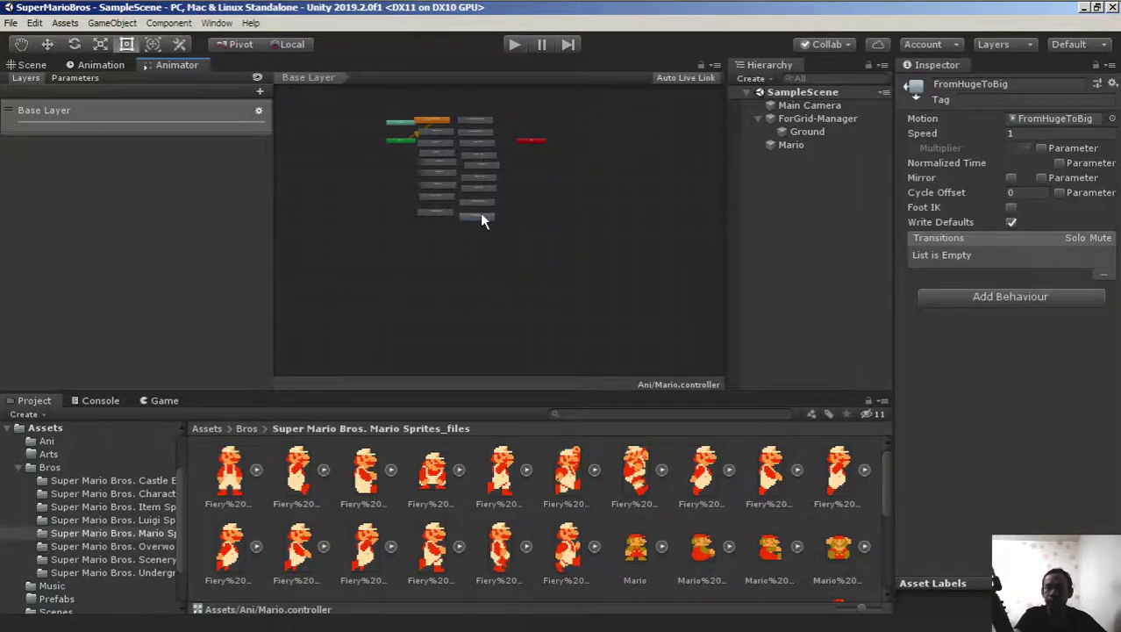
Delete the default PlayerController state, which has no motion, from the Base Layer
key(f)
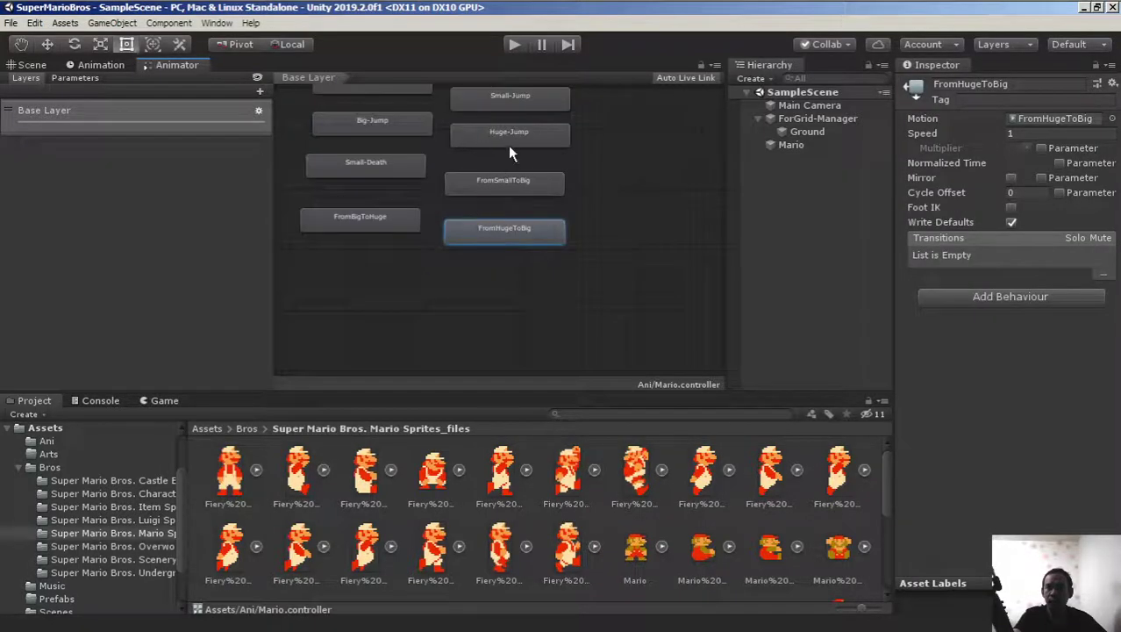
key(a)
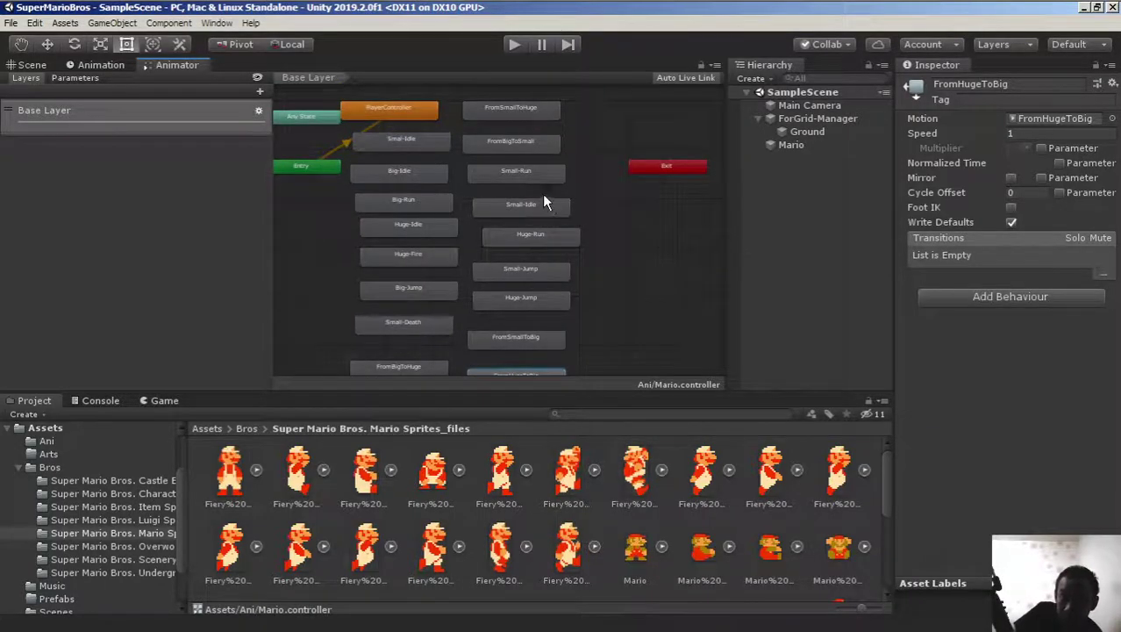
scroll(552, 179, up, 4)
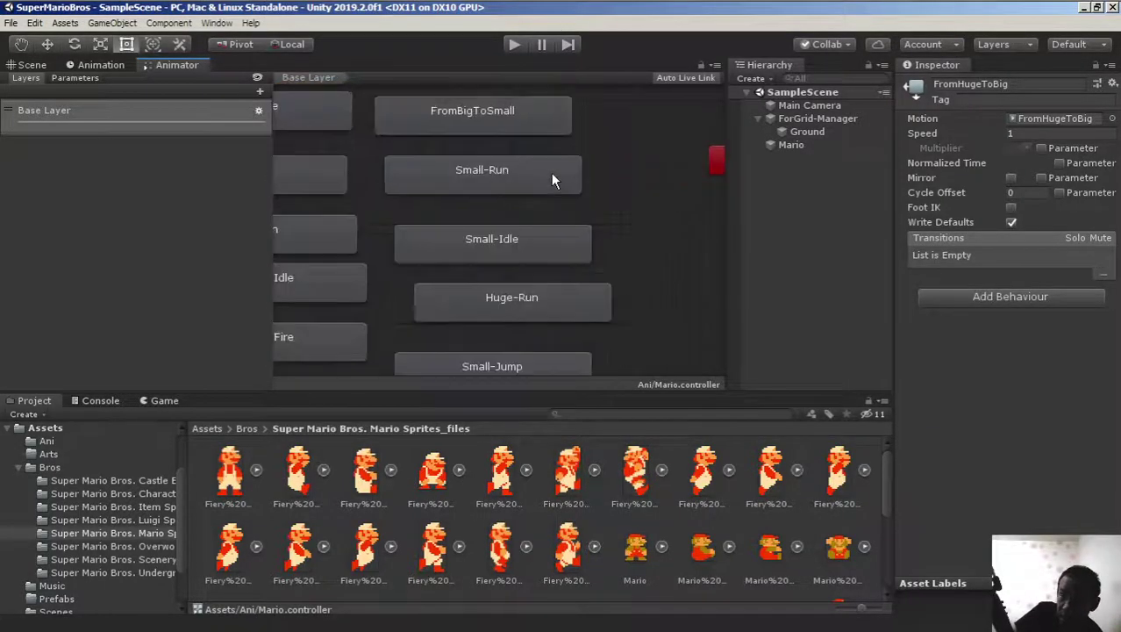
middle_drag(479, 172, 677, 264)
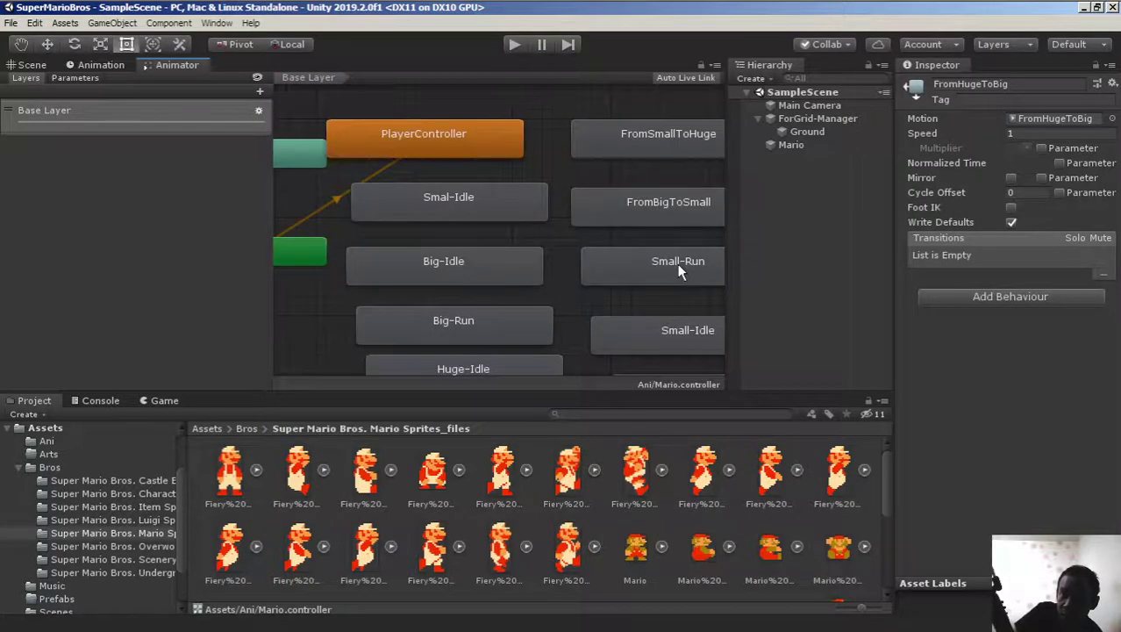
scroll(492, 174, down, 3)
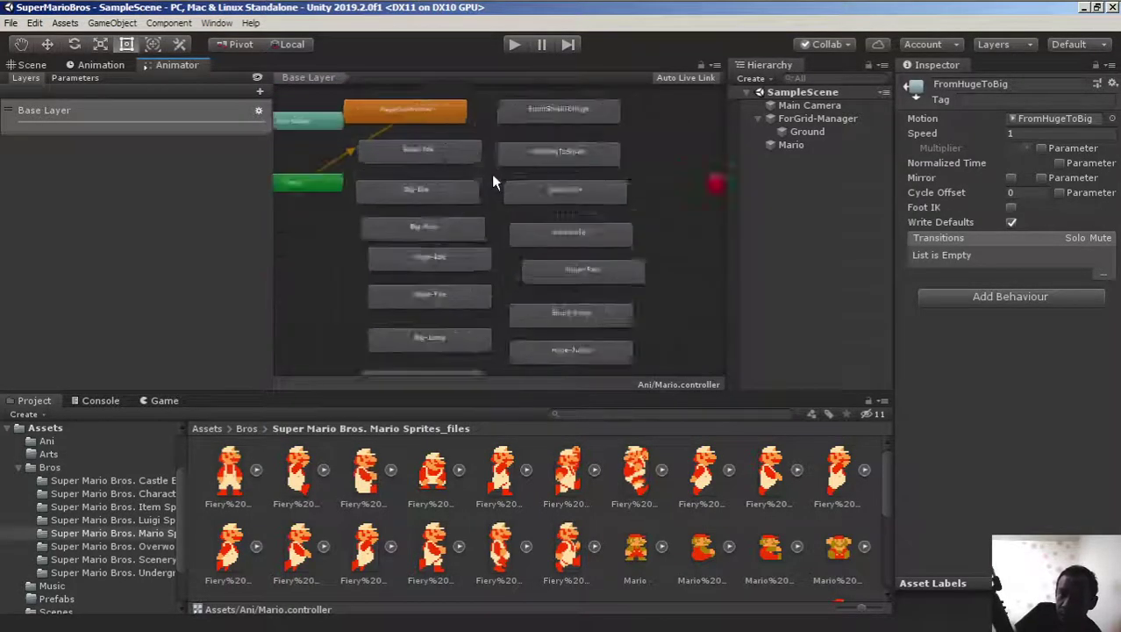
scroll(485, 171, up, 1)
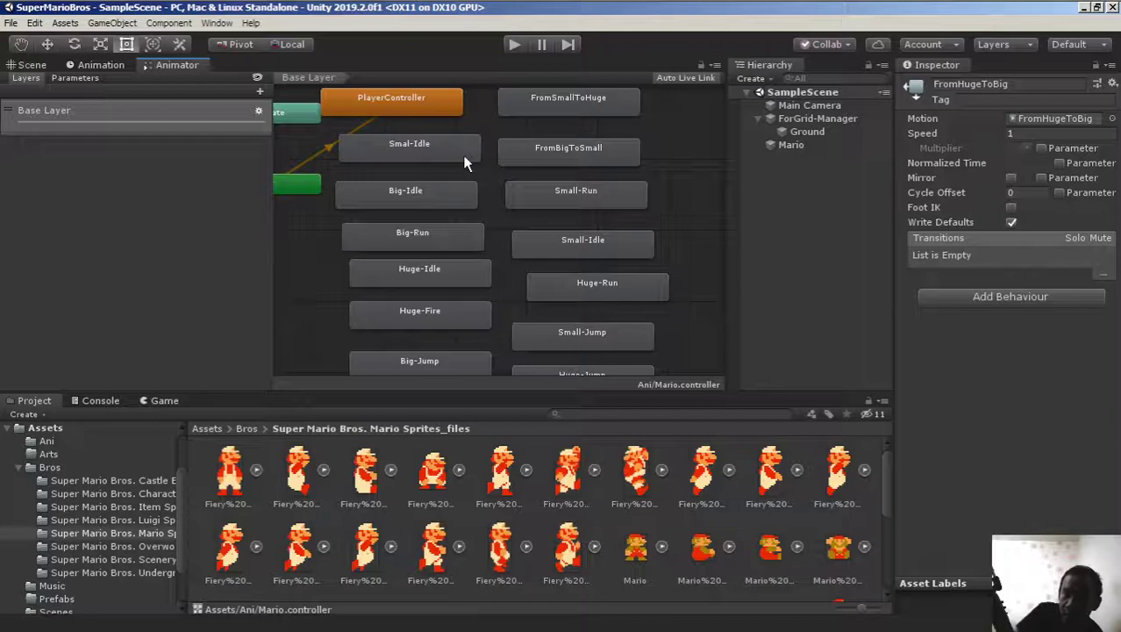
middle_drag(453, 149, 490, 213)
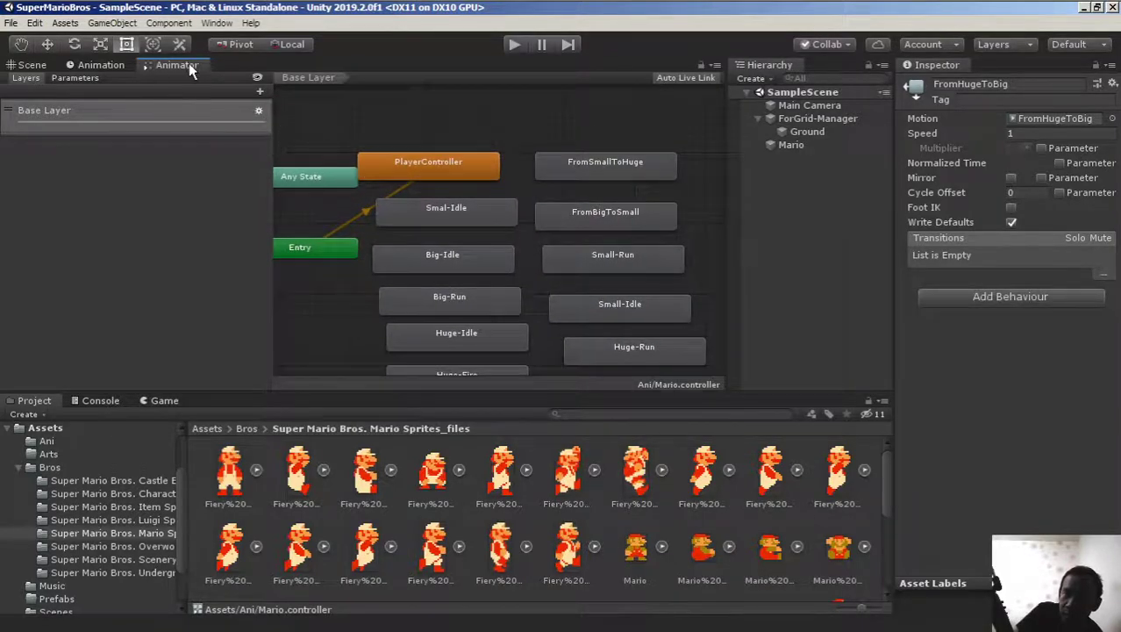
click(434, 175)
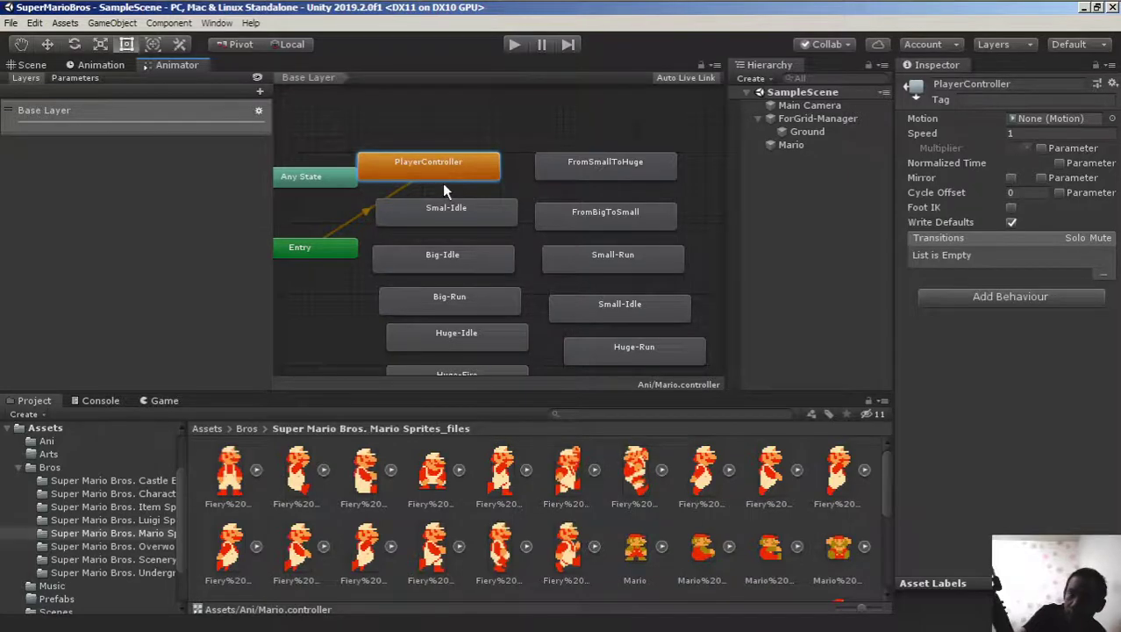
key(Delete)
Close the gaps in the lower rows by moving Small-Death, Big-Jump, FromBigToHuge and FromHugeToBig upward
middle_drag(530, 317, 507, 96)
click(570, 255)
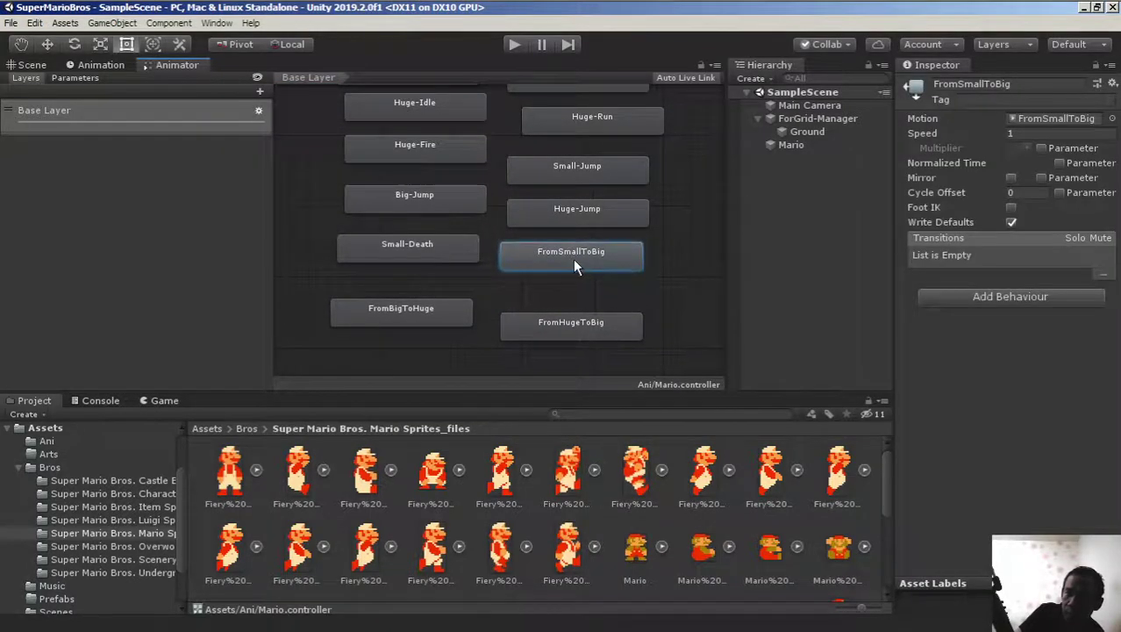
drag(465, 253, 464, 239)
mouse_move(453, 198)
mouse_down()
mouse_move(446, 178)
mouse_move(455, 192)
mouse_up()
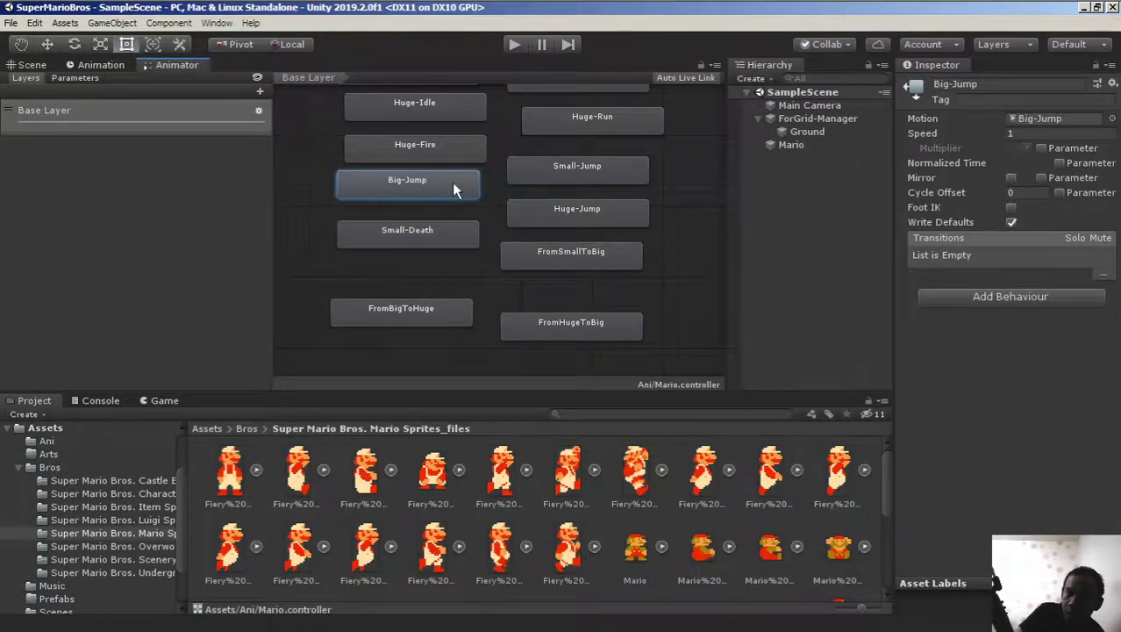
drag(443, 317, 441, 281)
drag(580, 338, 566, 305)
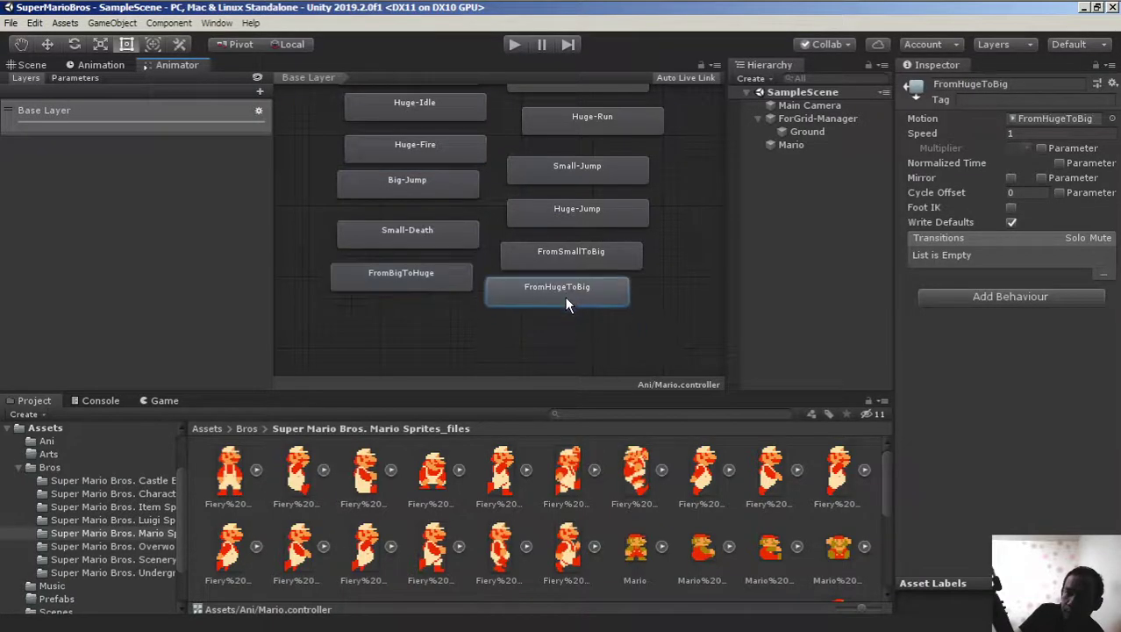
Move the FromHugeToBig state above Smal-Idle, at the head of the first column
middle_drag(564, 185, 578, 342)
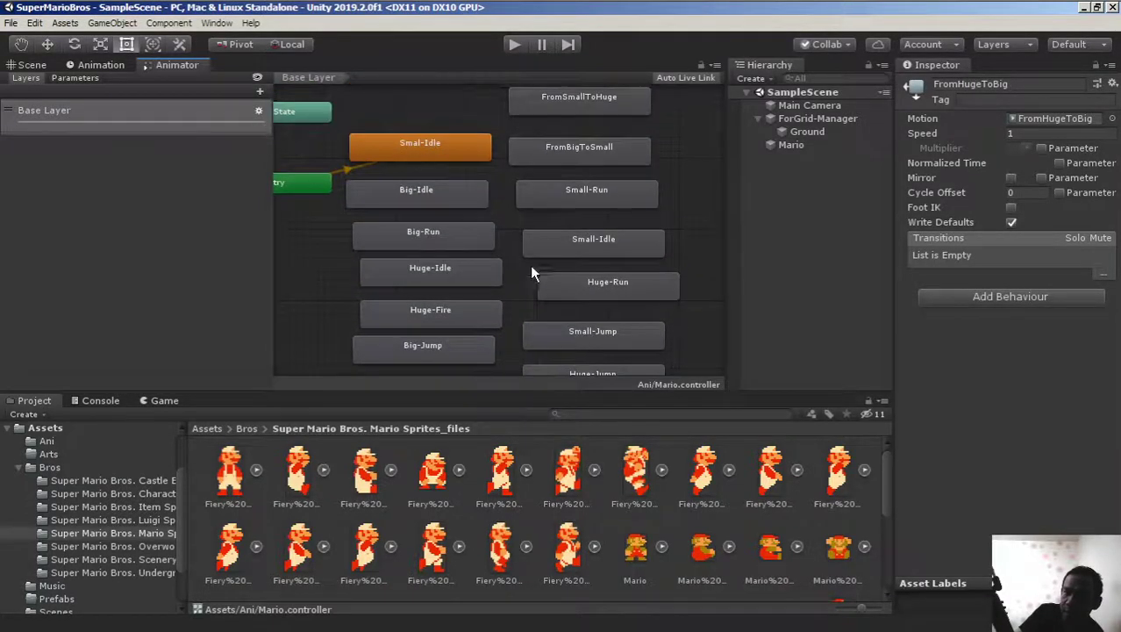
scroll(532, 270, down, 5)
scroll(533, 262, up, 3)
scroll(532, 262, down, 2)
drag(551, 335, 493, 205)
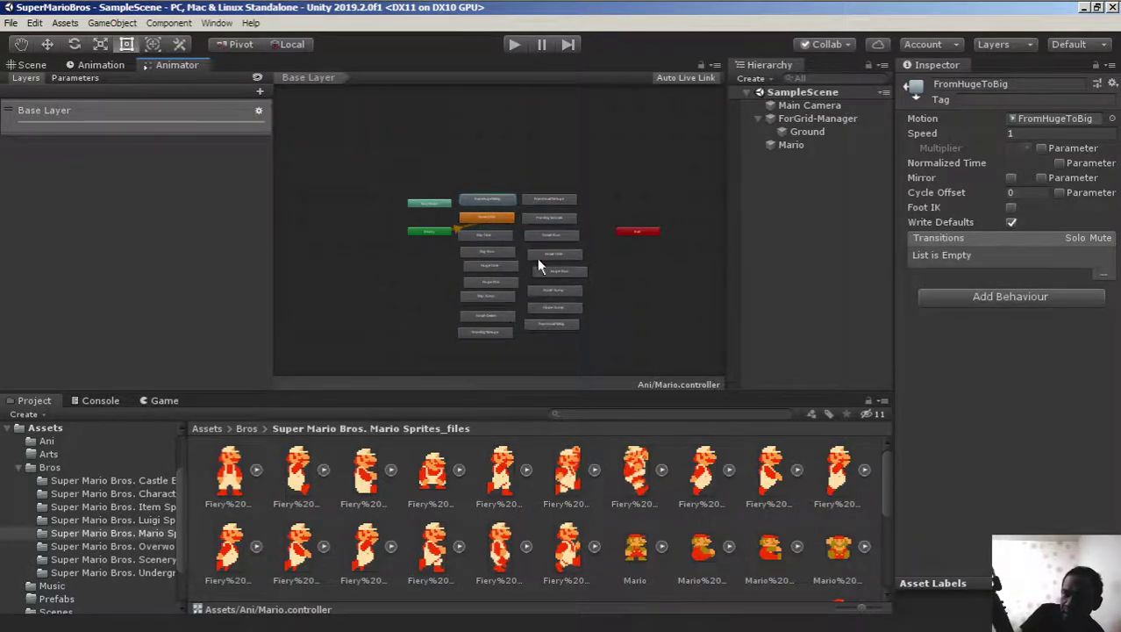
scroll(546, 293, up, 3)
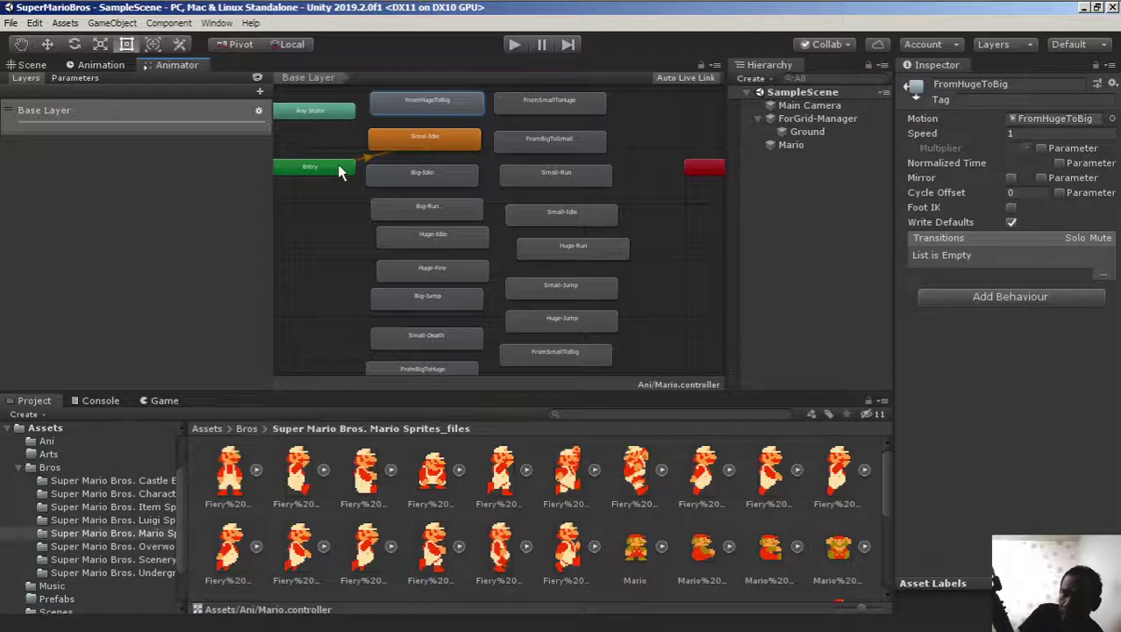
scroll(340, 171, up, 1)
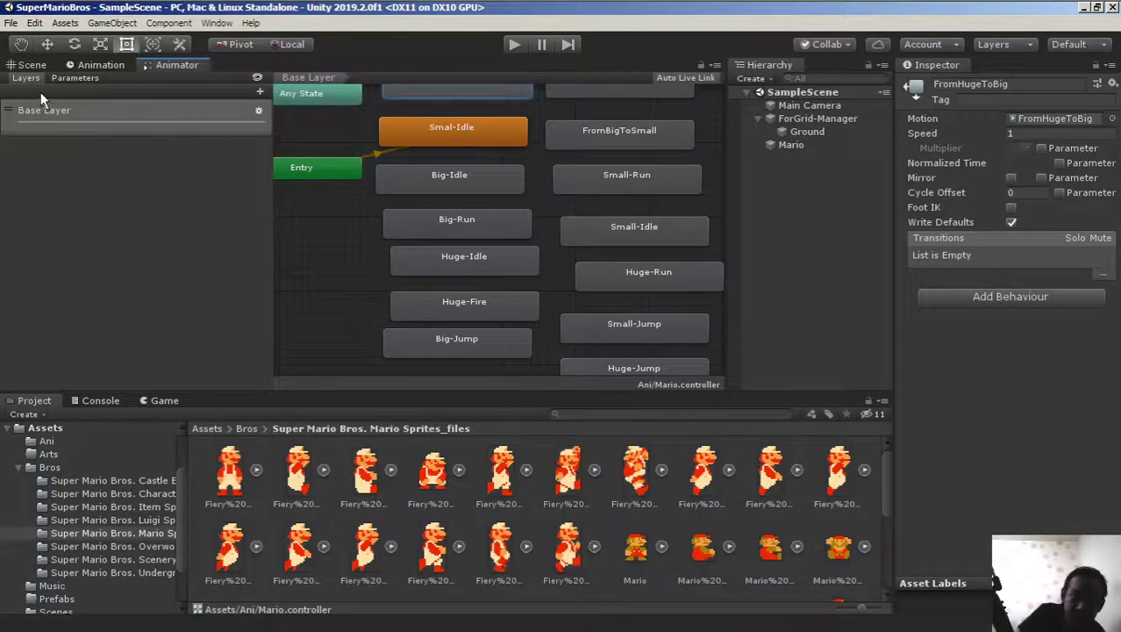
Check Mario's list of animation clips in the Animation window and return to the Animator
click(99, 66)
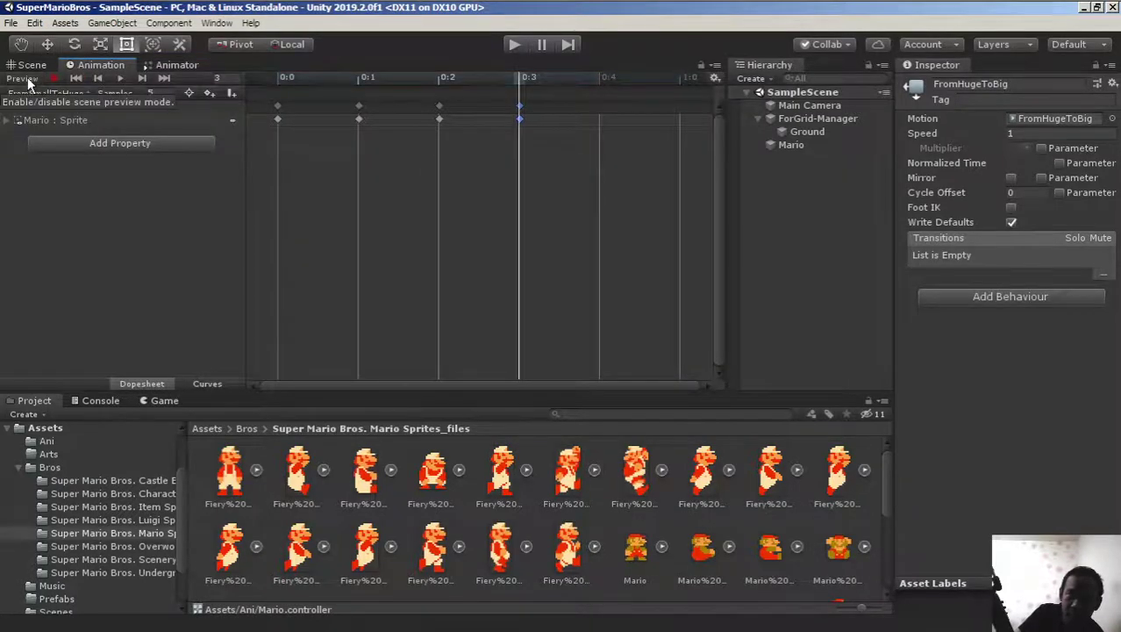
click(35, 88)
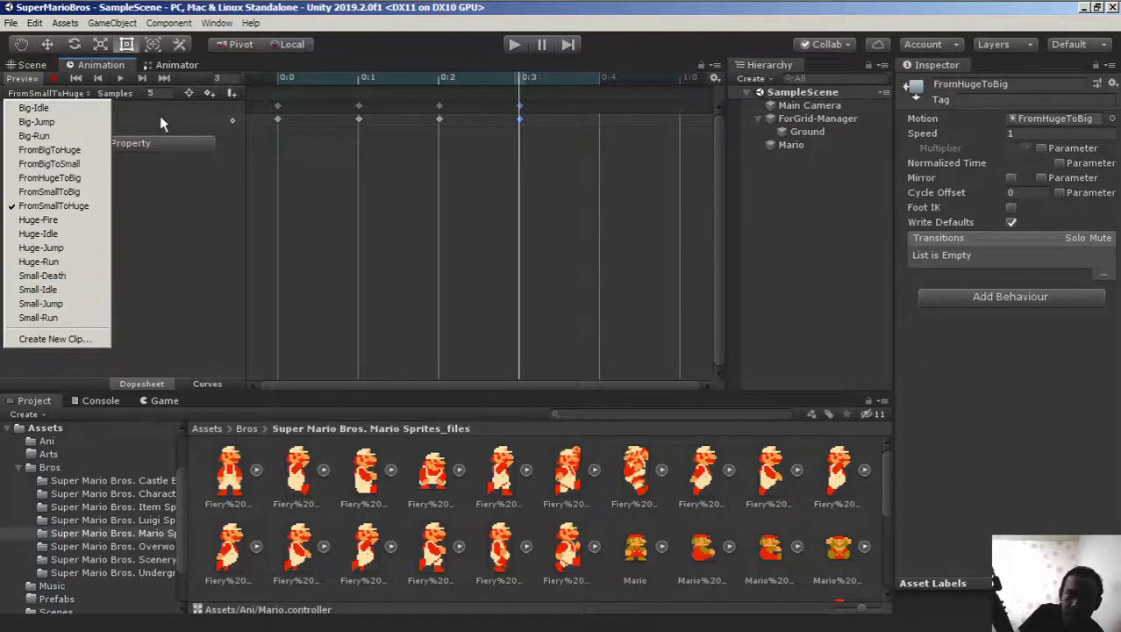
click(173, 72)
click(173, 66)
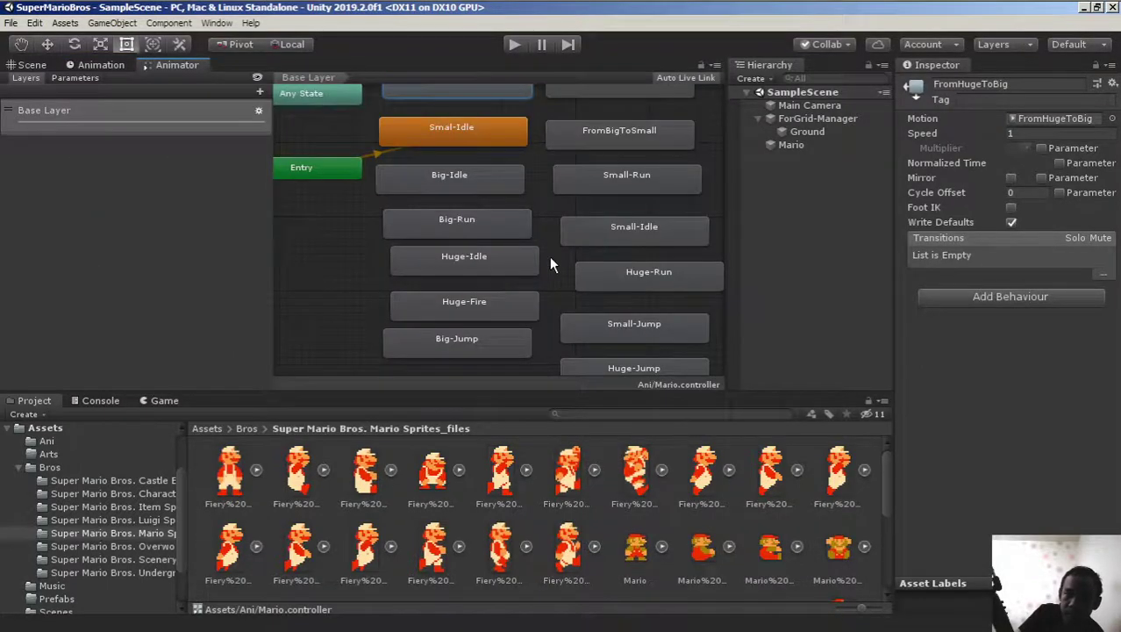
Delete the FromHugeToBig state and undo that deletion
scroll(526, 241, up, 1)
middle_drag(524, 251, 554, 298)
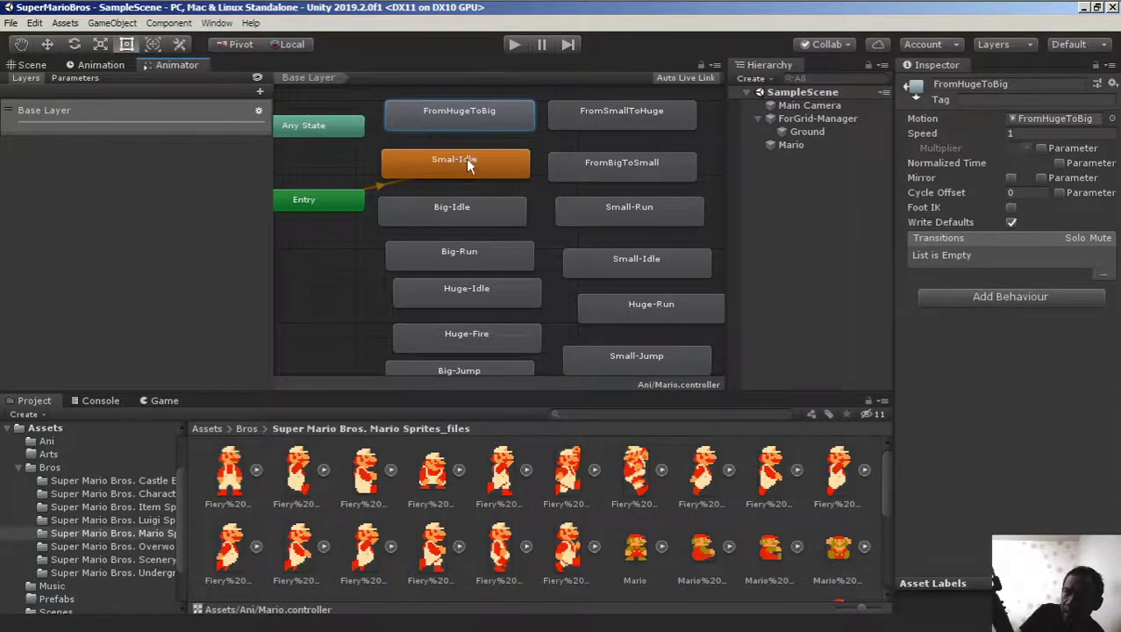
key(Delete)
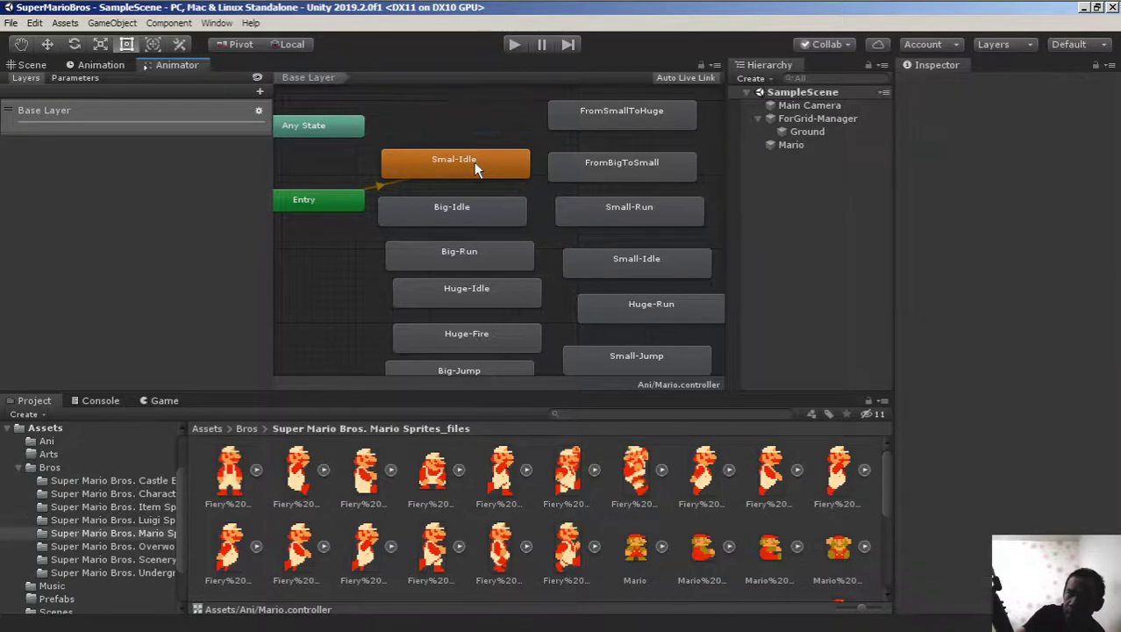
key(ctrl+z)
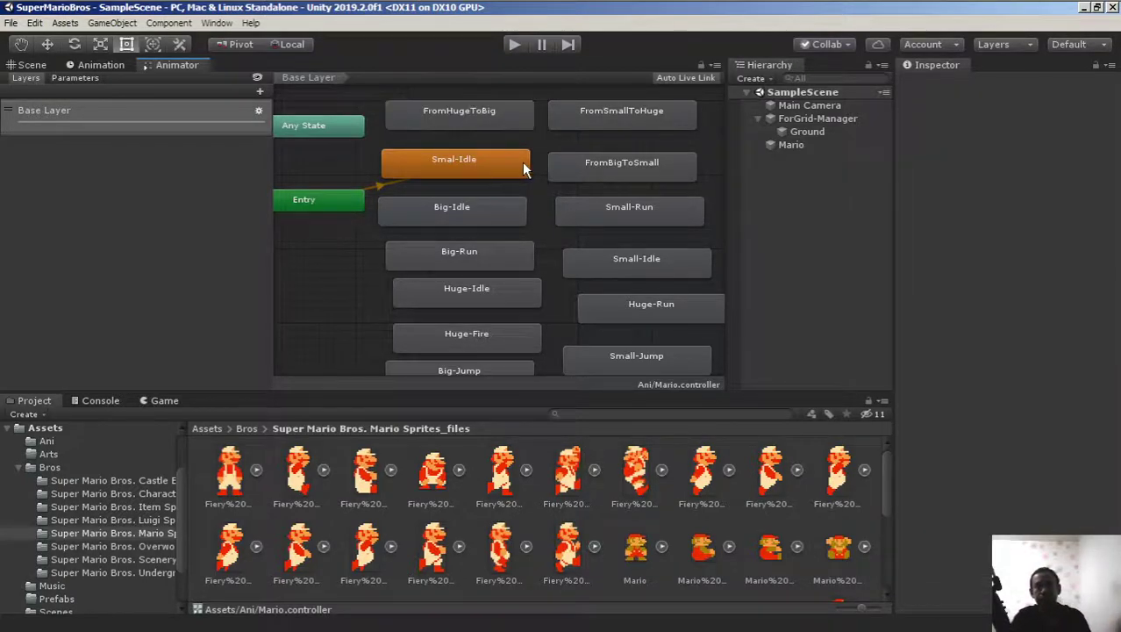
Select the default Smal-Idle state and examine its name and motion setting closely
click(478, 163)
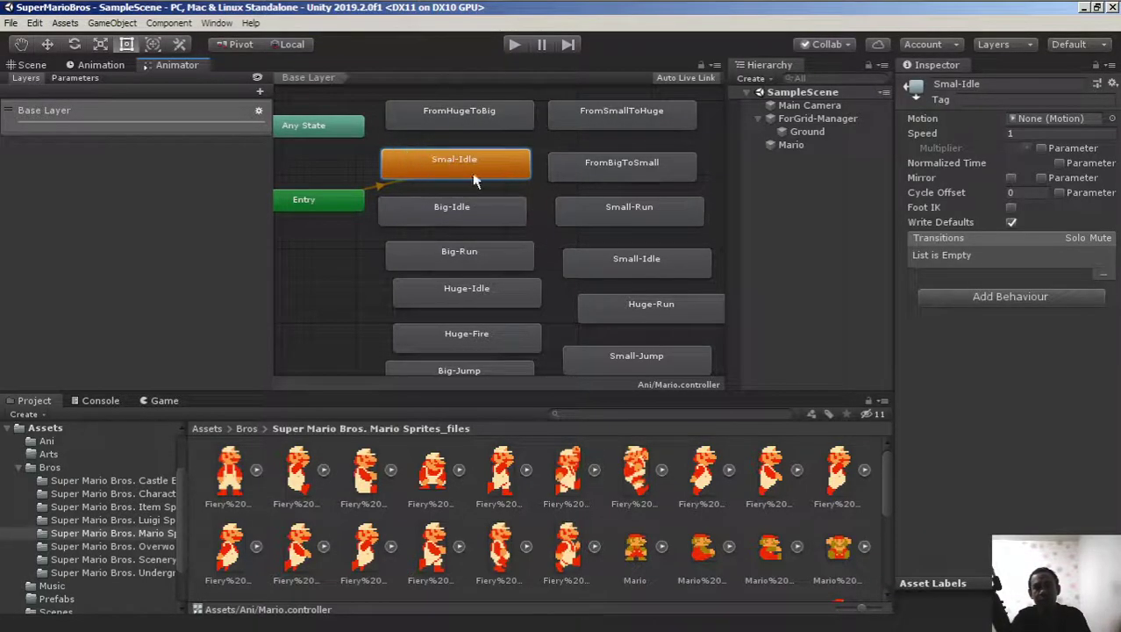
scroll(462, 166, up, 5)
scroll(457, 168, up, 2)
scroll(453, 170, down, 4)
scroll(454, 169, up, 3)
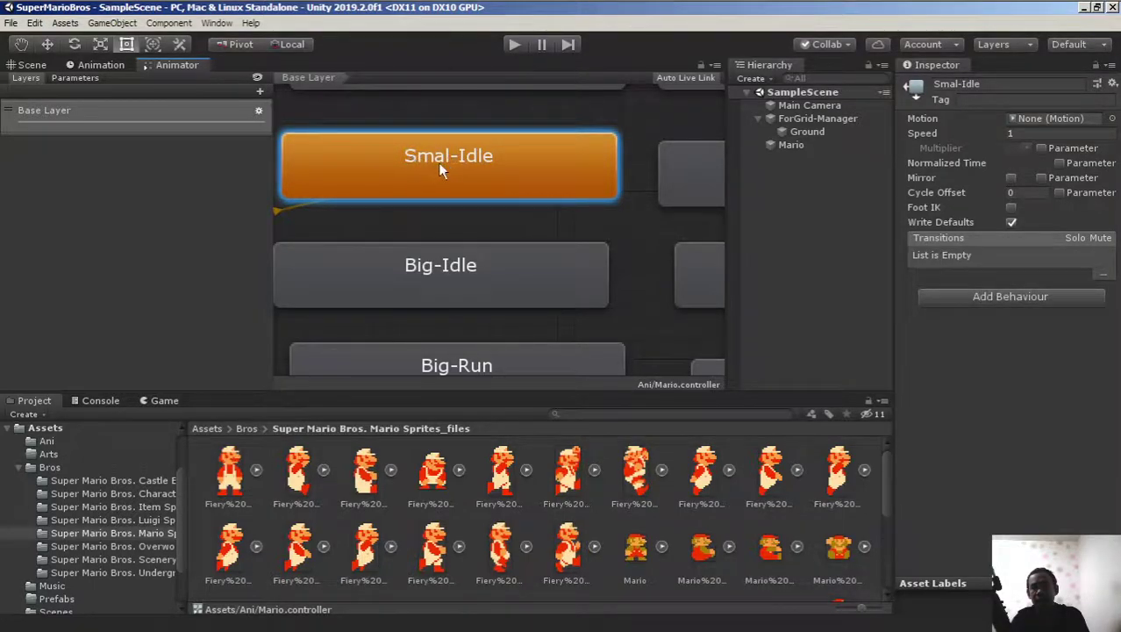
Delete the misspelled Smal-Idle state from the Animator graph
scroll(473, 178, down, 5)
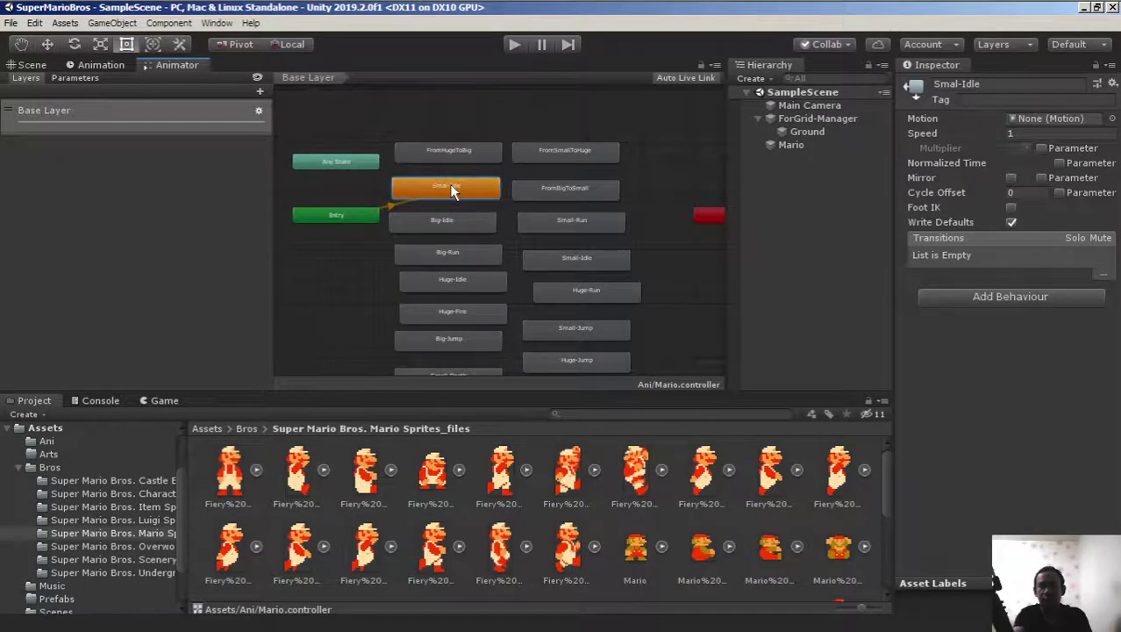
key(Delete)
scroll(452, 195, up, 2)
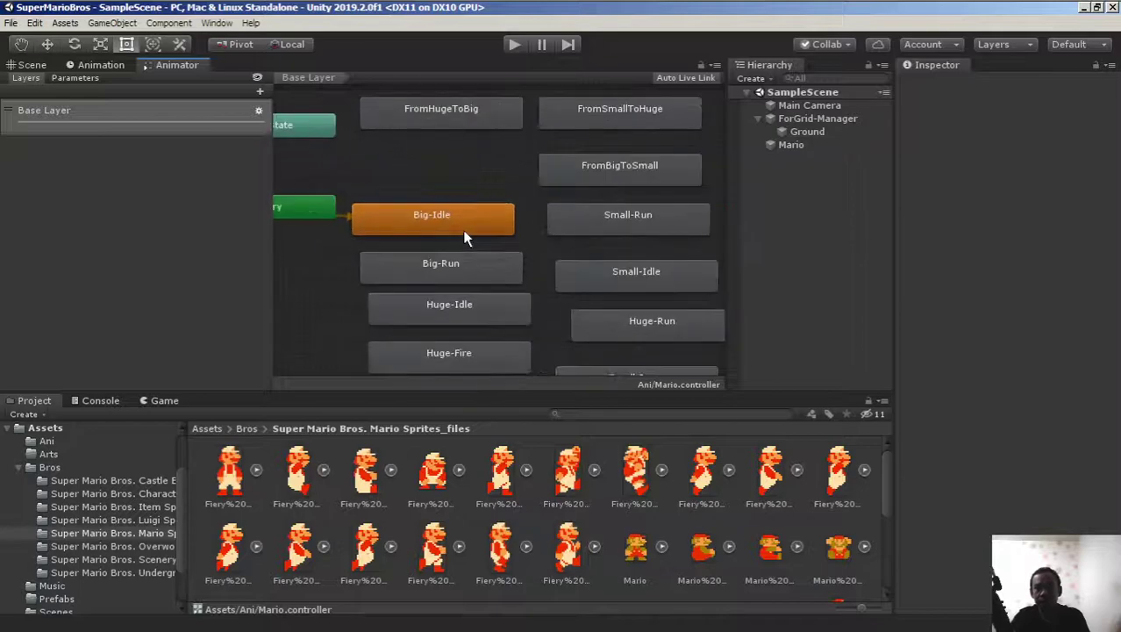
Move Small-Idle into the gap above Big-Idle and place FromBigToHuge between Small-Run and Huge-Run in the second column
scroll(457, 210, down, 4)
scroll(487, 285, up, 2)
drag(572, 253, 461, 190)
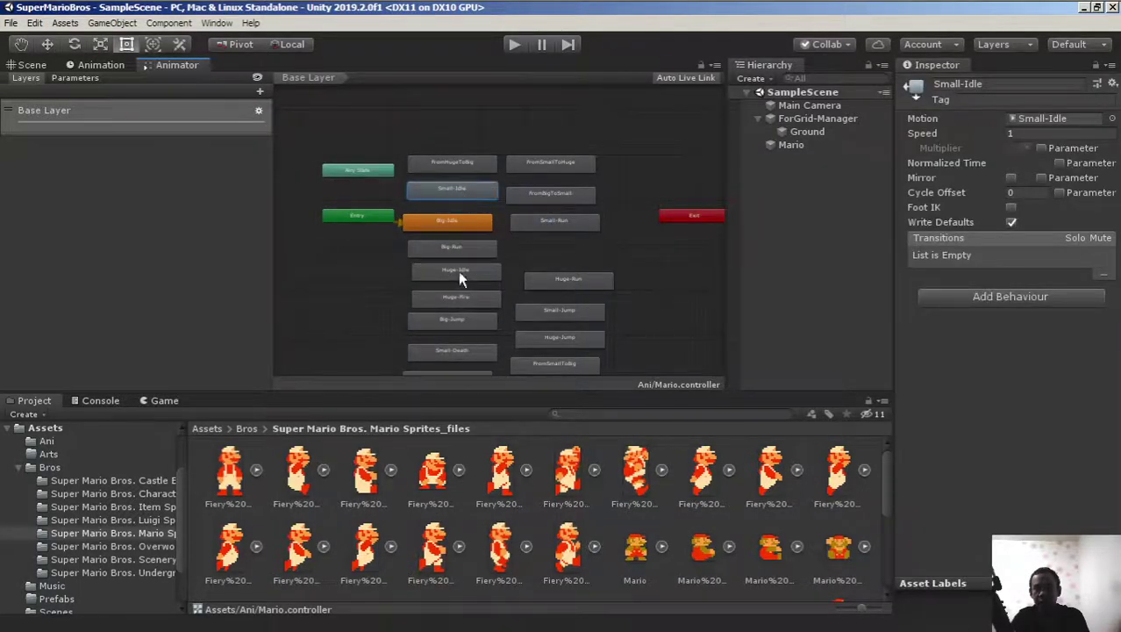
middle_drag(461, 273, 448, 238)
drag(440, 341, 554, 231)
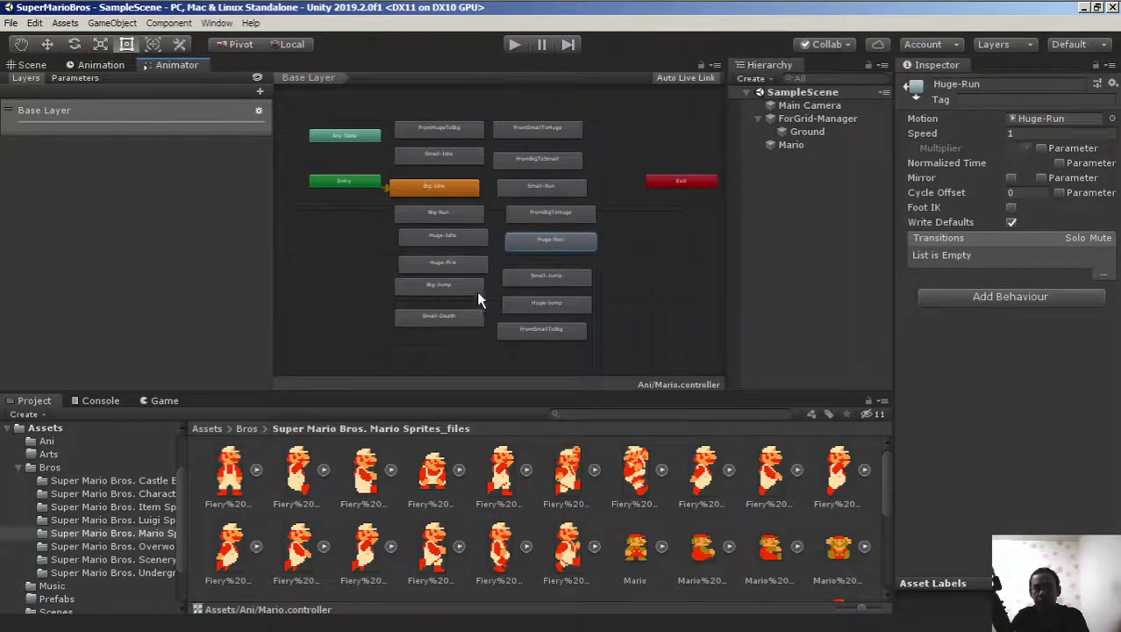
Shift the Entry node slightly up and away from the Big-Idle state
scroll(490, 298, up, 5)
middle_drag(399, 158, 571, 281)
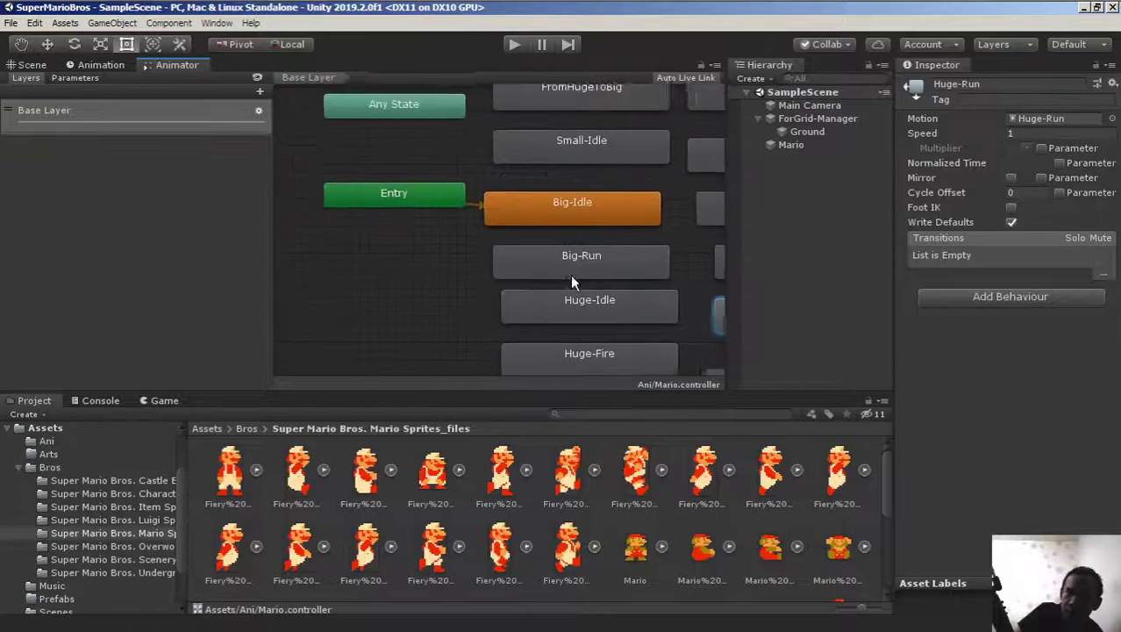
scroll(421, 196, up, 1)
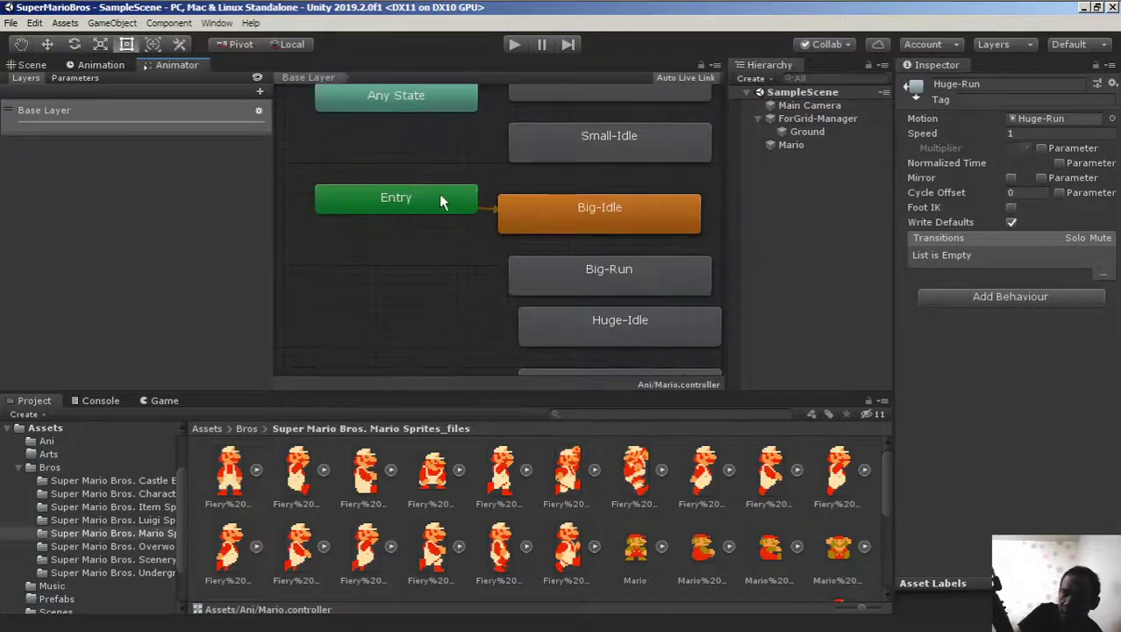
click(446, 200)
drag(445, 200, 426, 195)
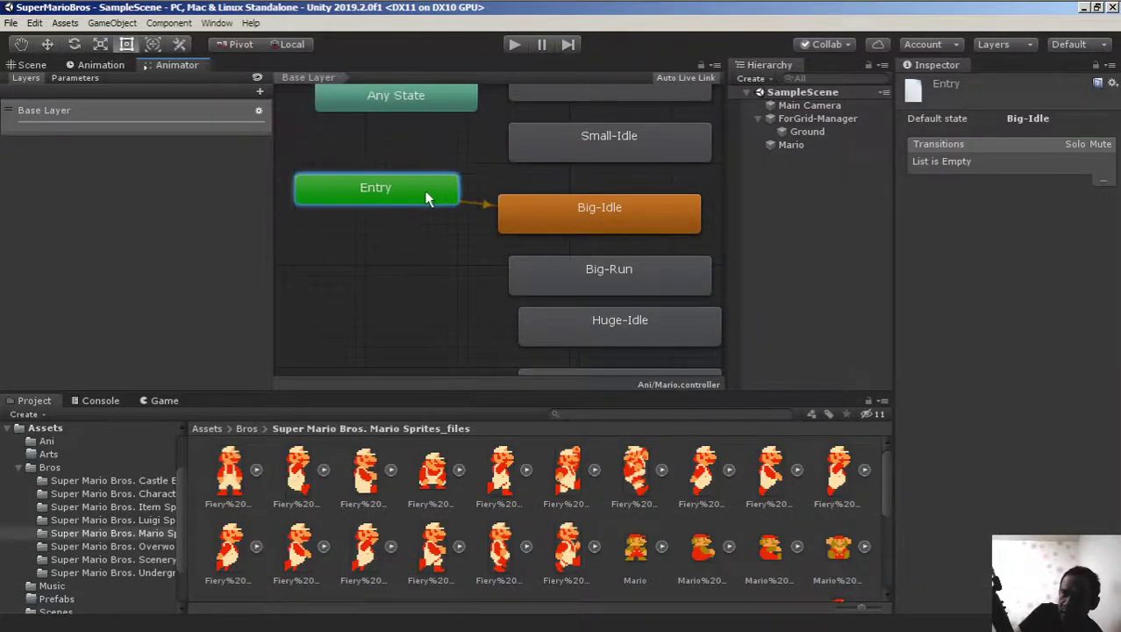
scroll(603, 220, down, 4)
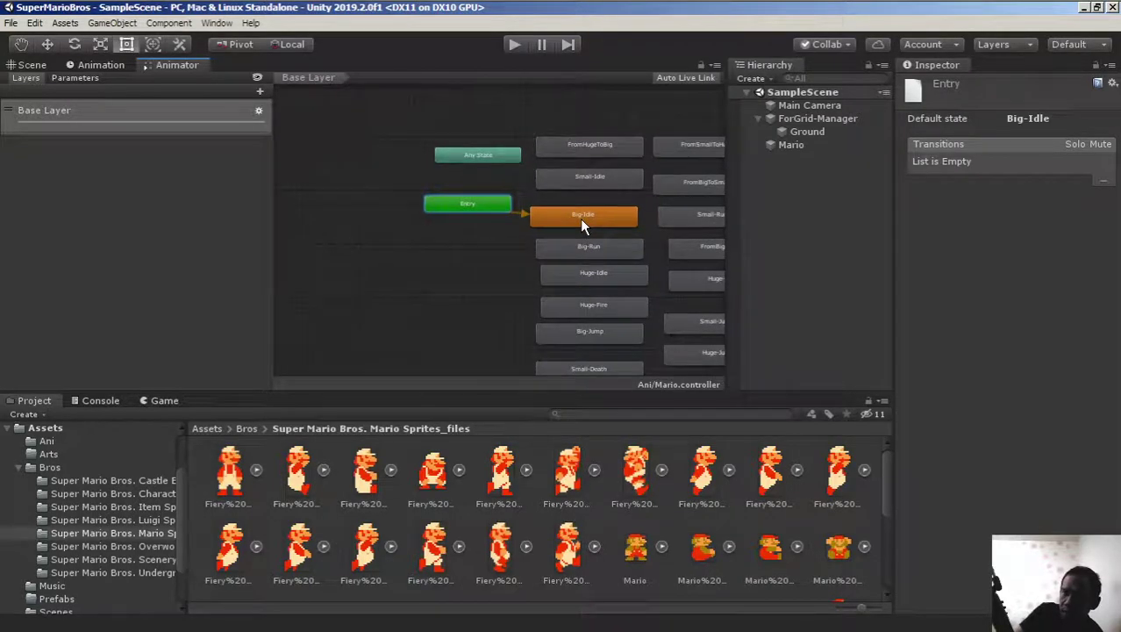
scroll(575, 224, up, 4)
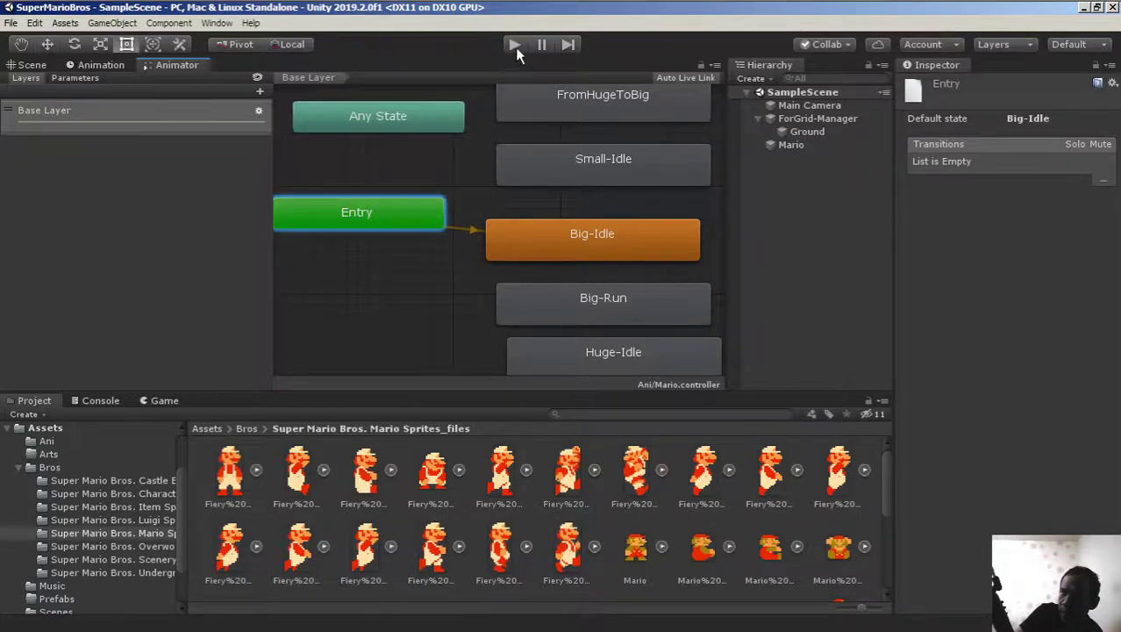
Run the game, compare the Mario shown with the default state in the Animator graph, and exit play mode
click(166, 401)
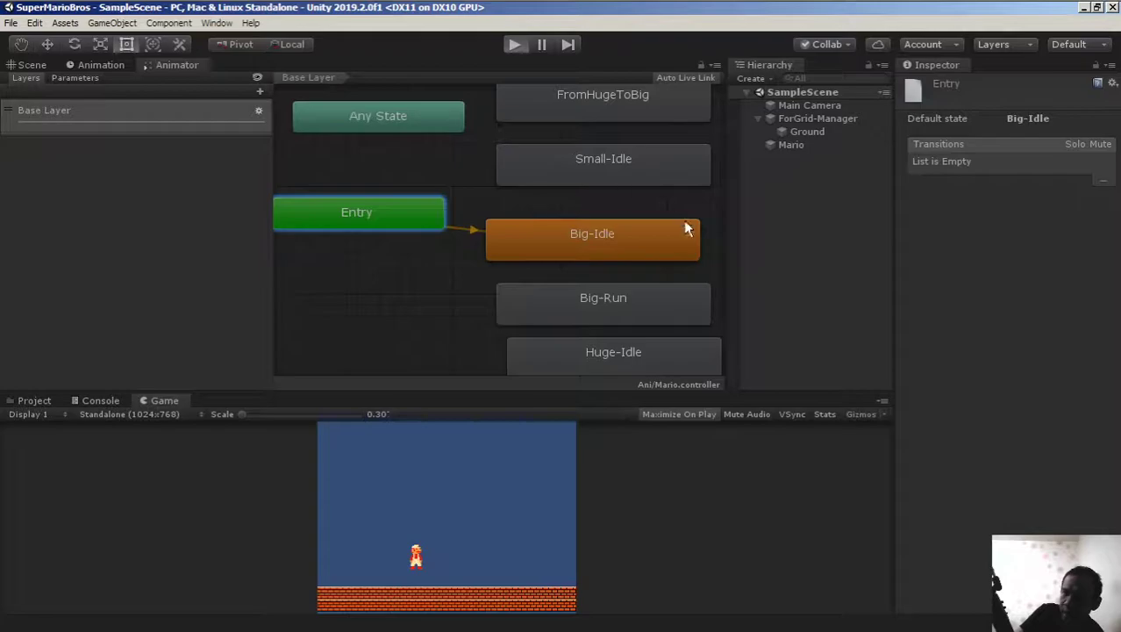
key(ctrl+p)
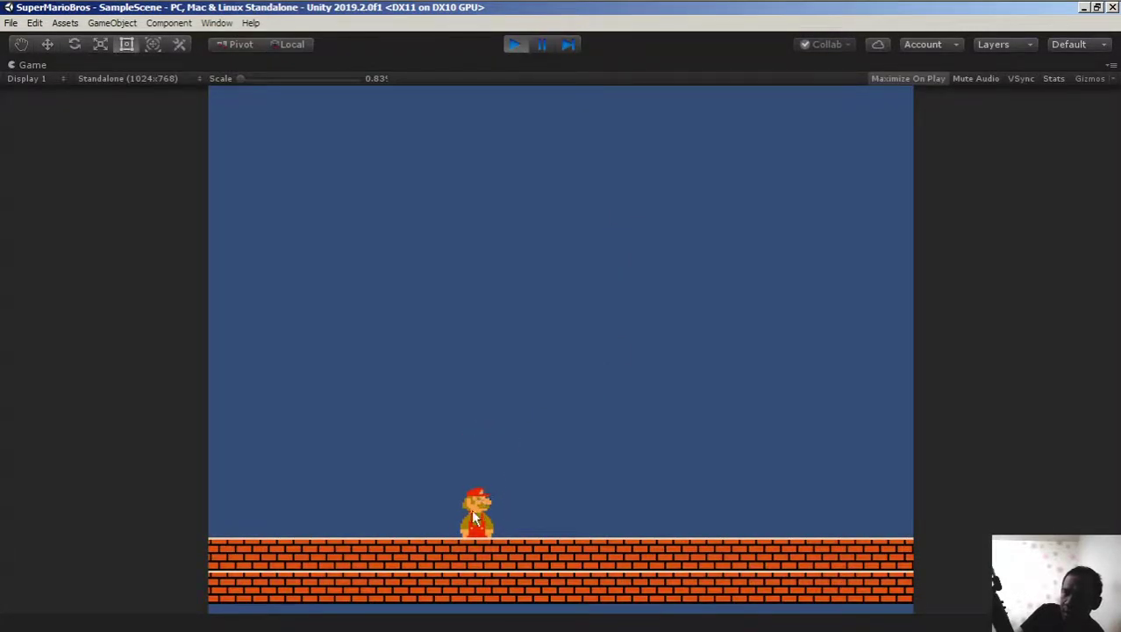
right_click(64, 72)
click(79, 110)
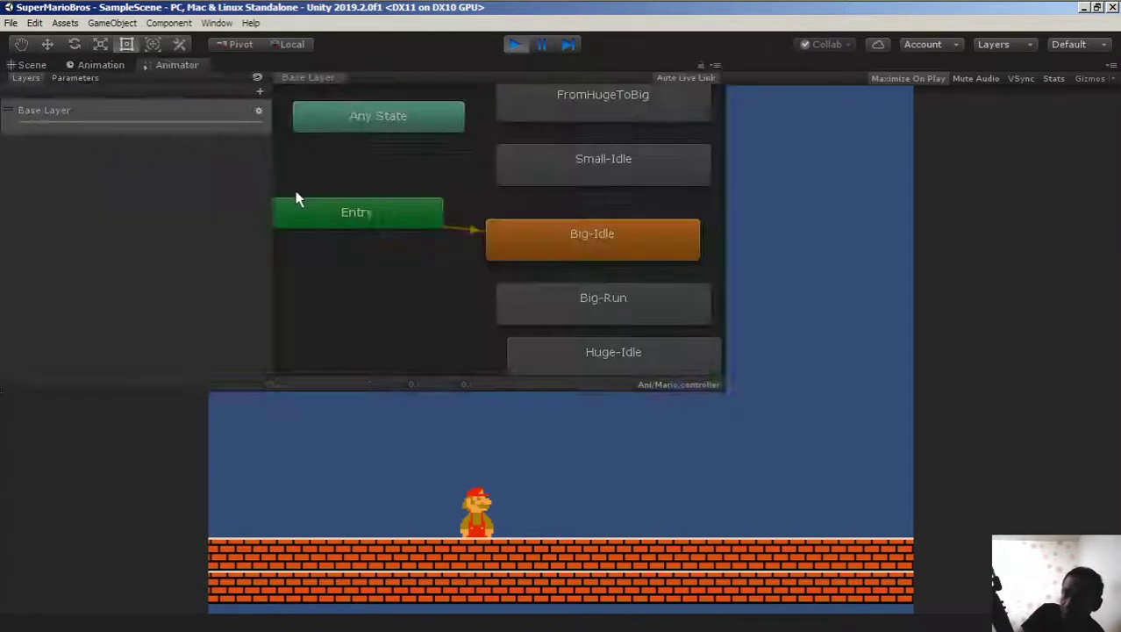
scroll(598, 231, down, 5)
scroll(601, 222, up, 4)
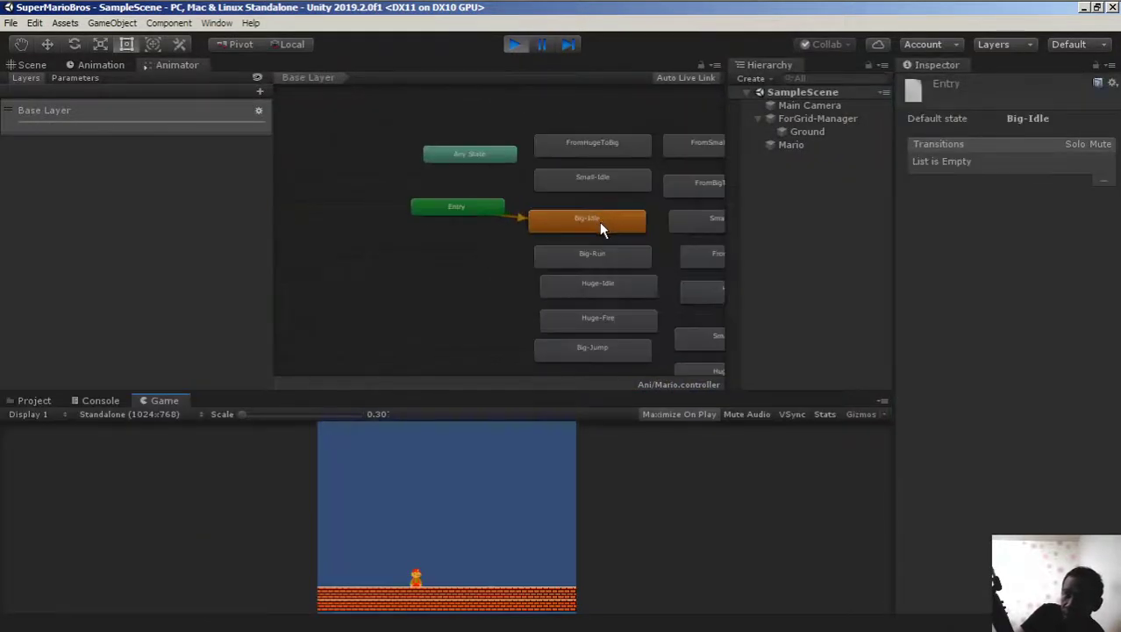
middle_drag(550, 229, 463, 231)
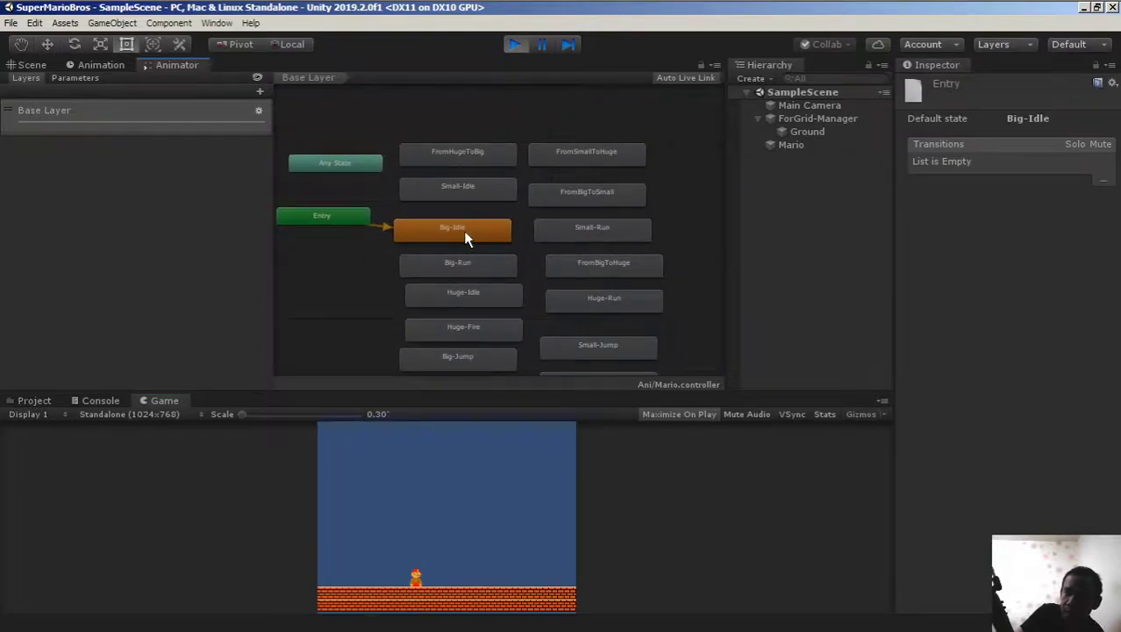
click(516, 45)
click(523, 46)
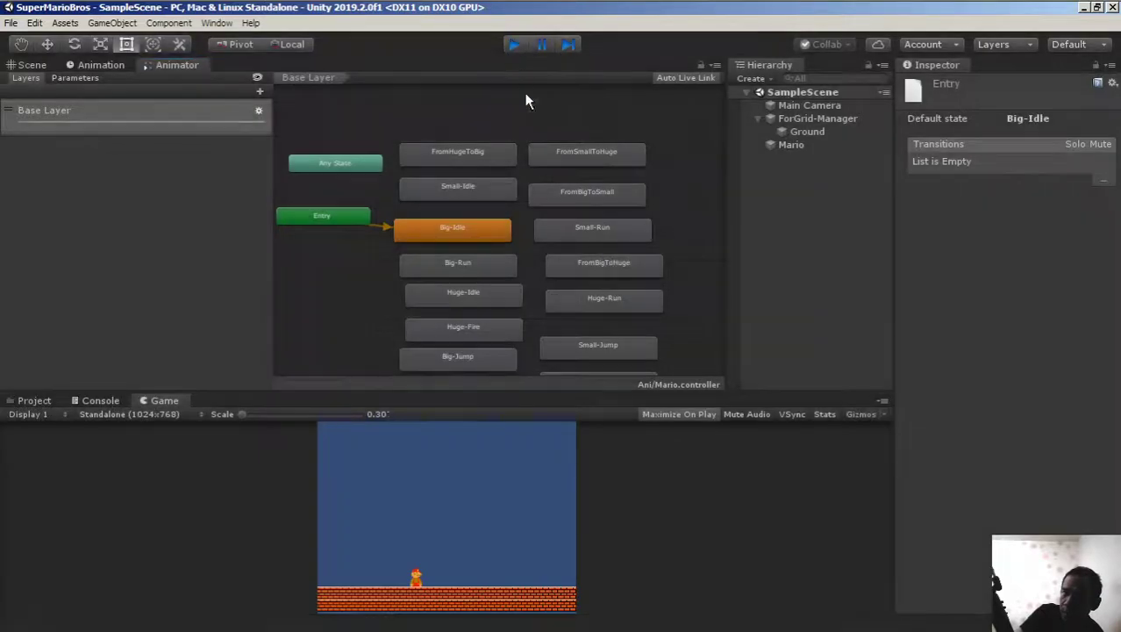
Set Small-Idle as the layer default state and focus the graph on it
scroll(446, 194, up, 5)
scroll(450, 197, down, 4)
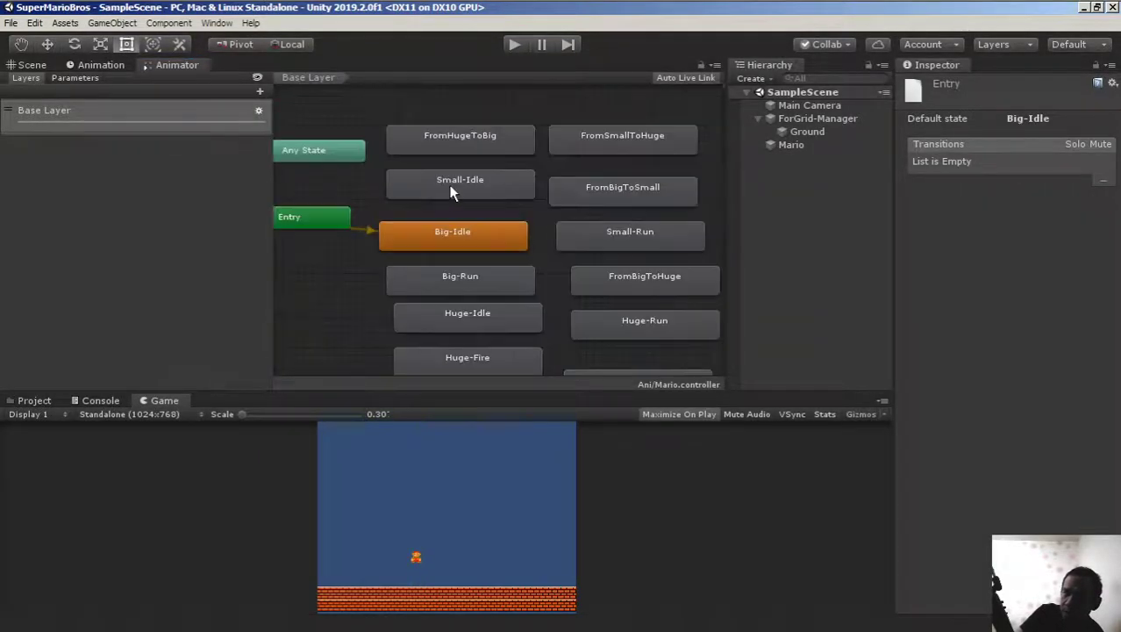
scroll(450, 194, up, 2)
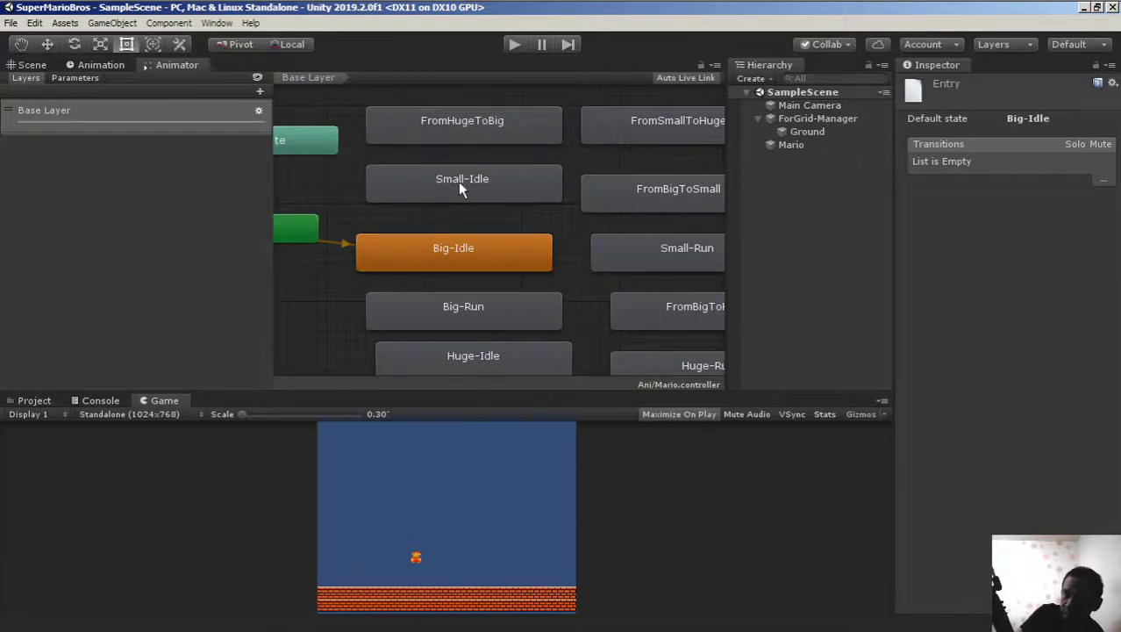
mouse_move(428, 211)
middle_down()
mouse_move(518, 215)
mouse_move(546, 243)
mouse_move(481, 220)
mouse_move(438, 223)
middle_up()
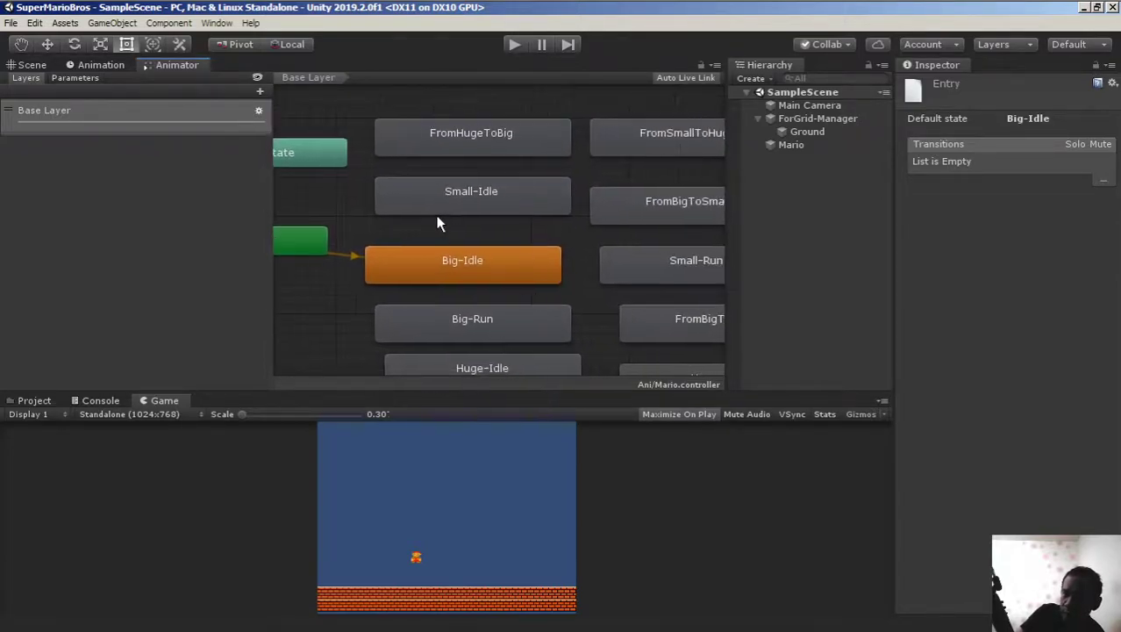
click(470, 206)
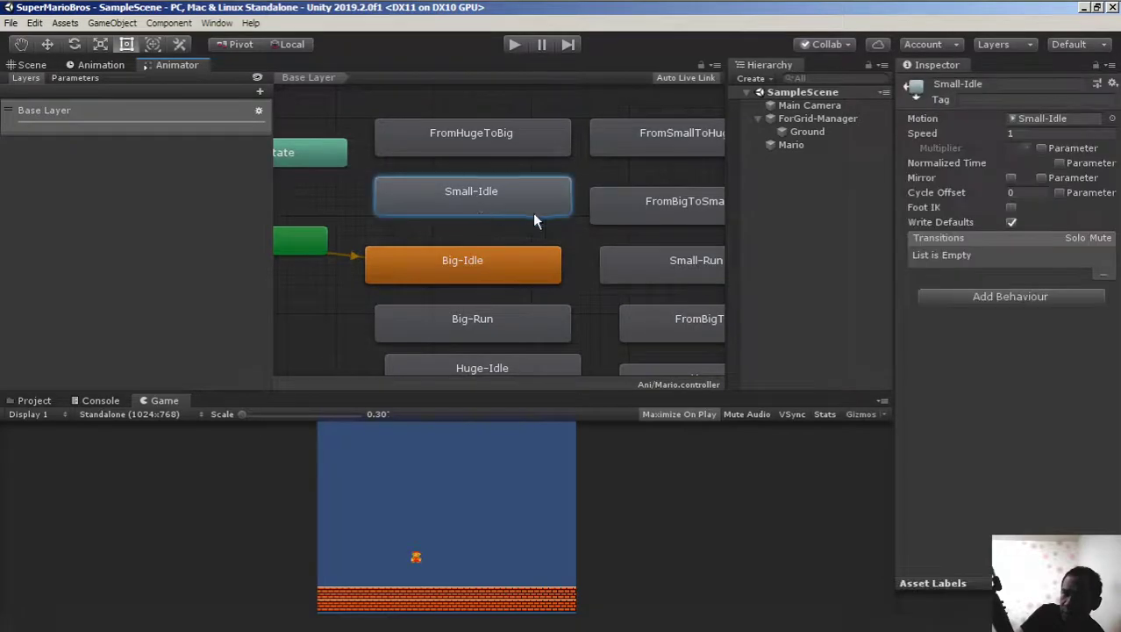
right_click(464, 202)
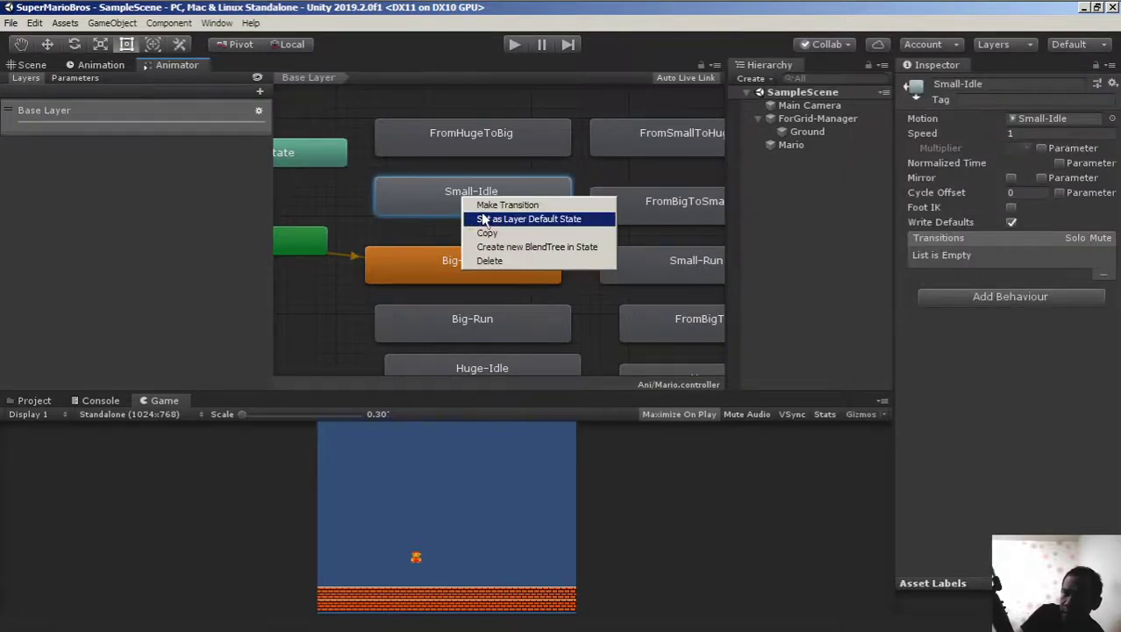
click(569, 219)
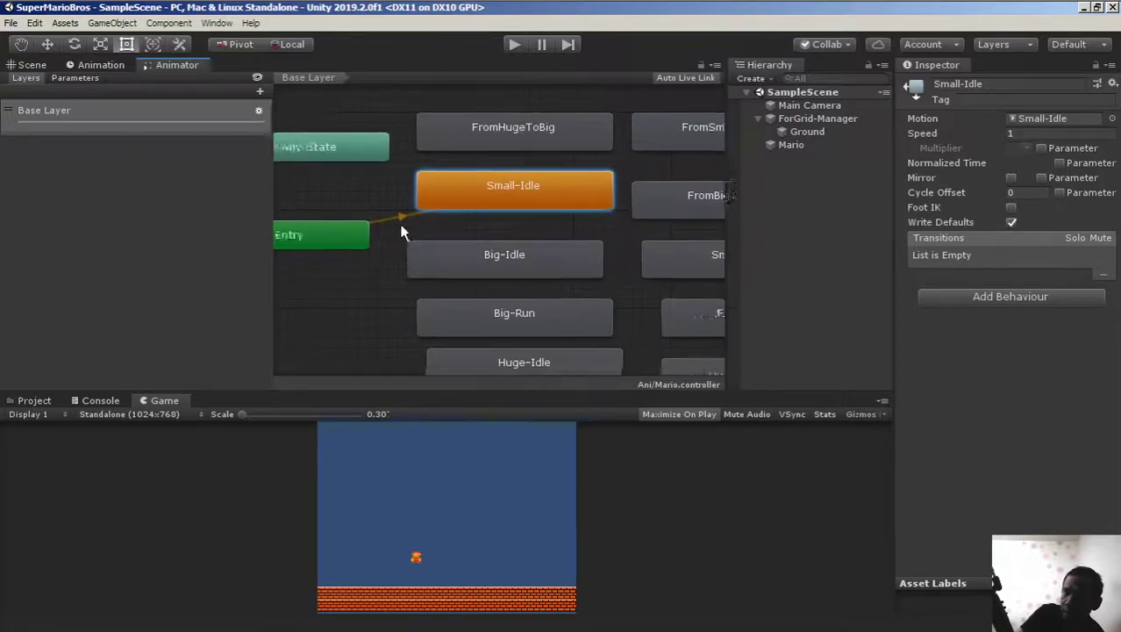
middle_drag(455, 232, 508, 241)
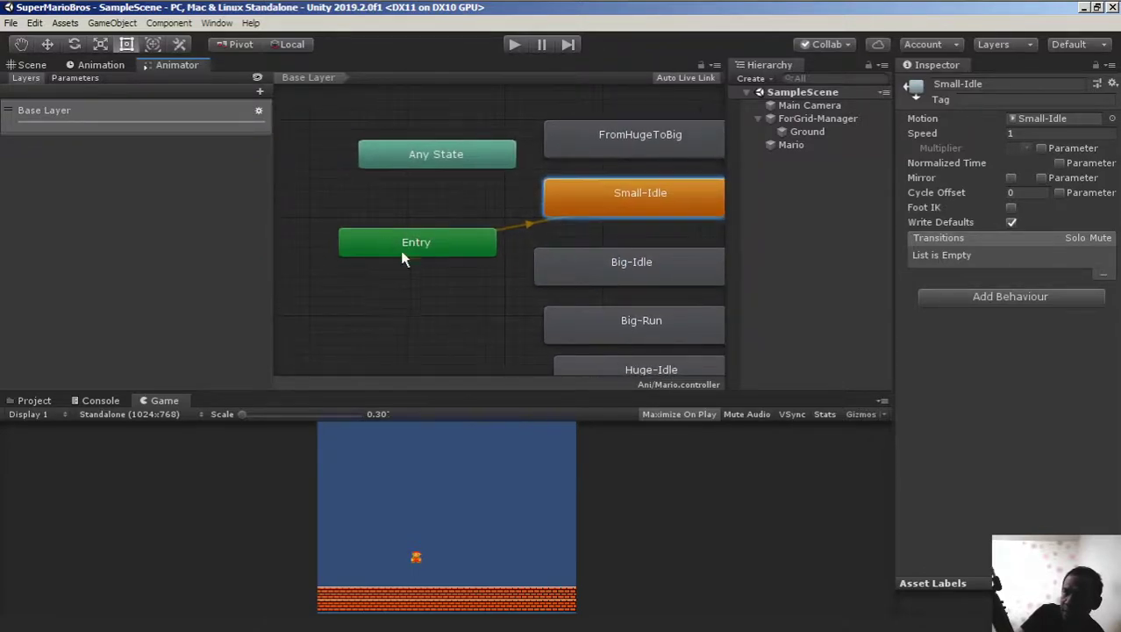
key(f)
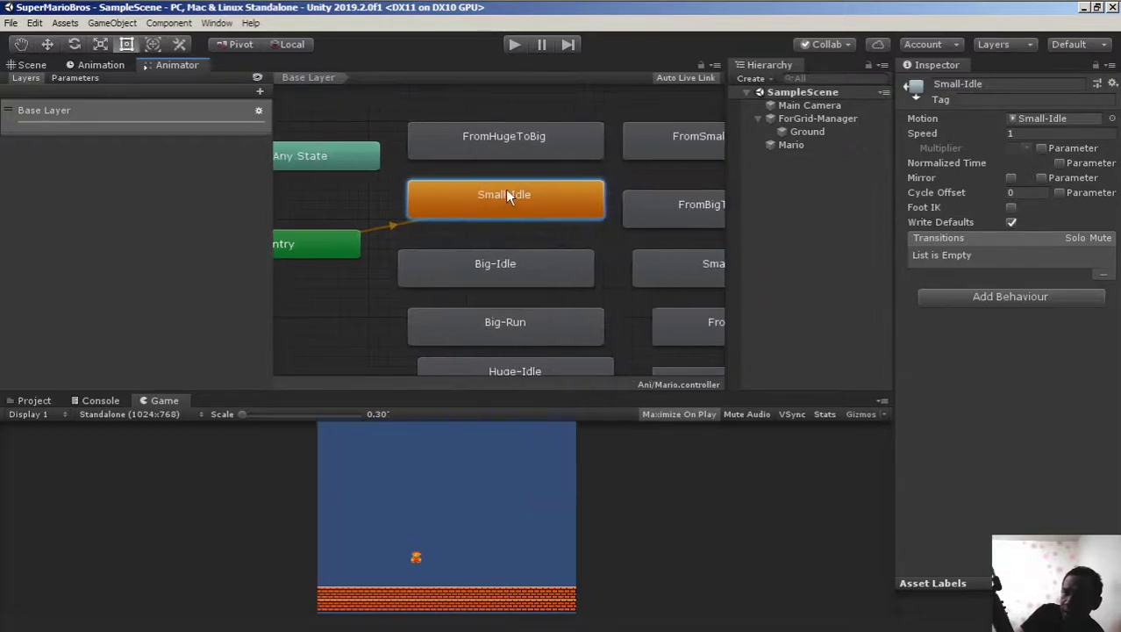
Play-test the small Mario by running both ways and jumping, and stop the game
click(516, 45)
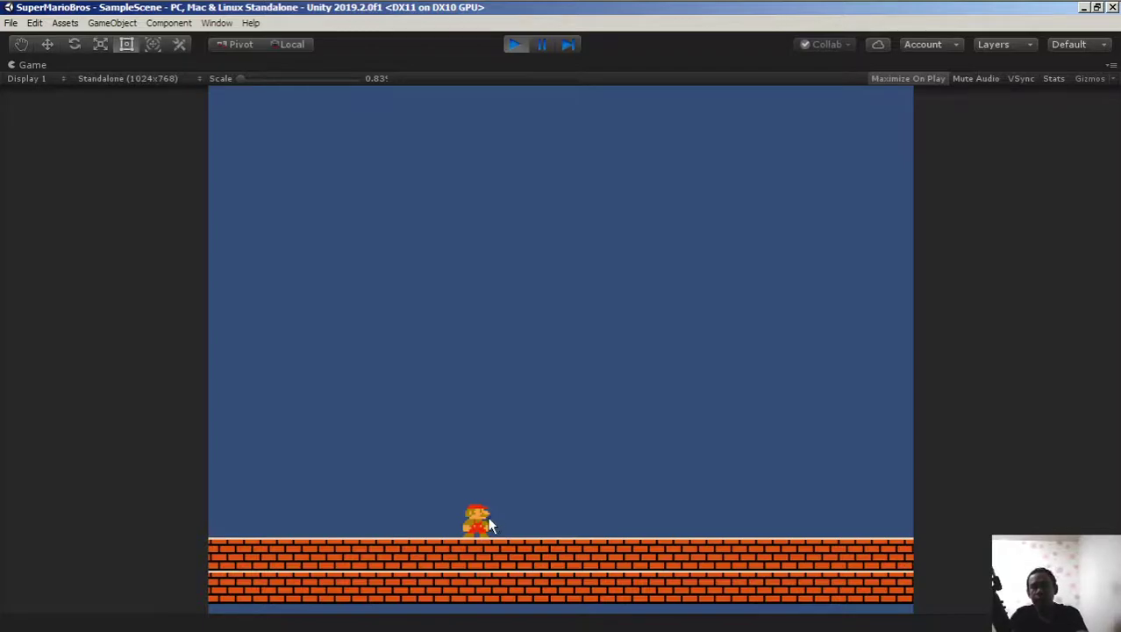
key(Left)
key(Right)
key(Left)
key(space)
key(Right)
key(space)
key(Left)
key(space)
key(Right)
key(Left)
click(514, 46)
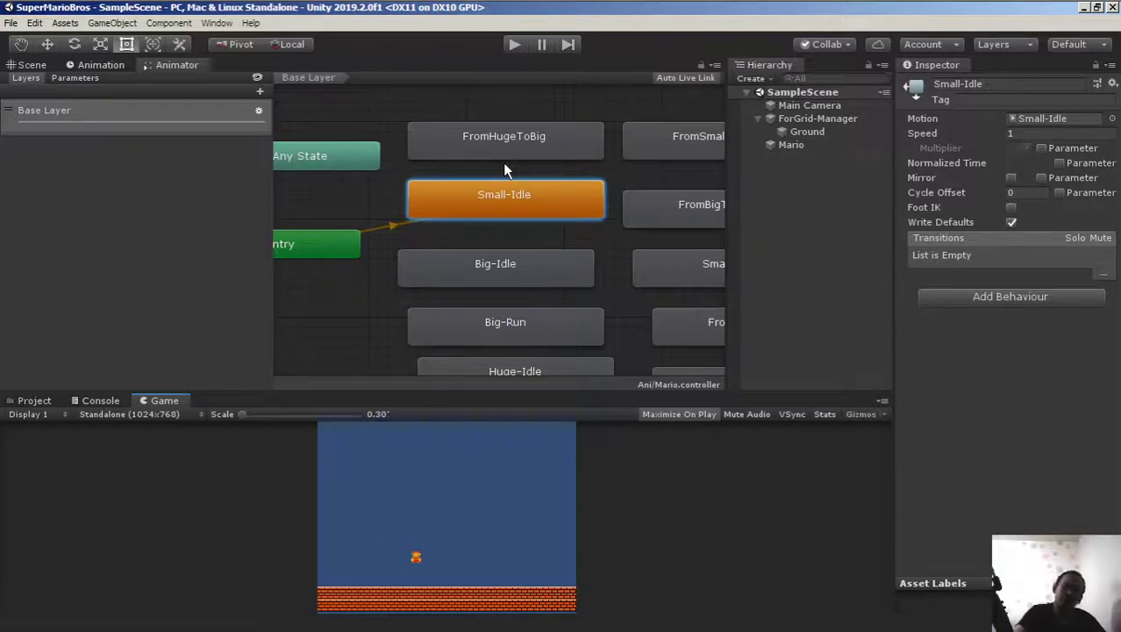
Set the Gravity Scale of Mario's Rigidbody 2D to 3
click(794, 146)
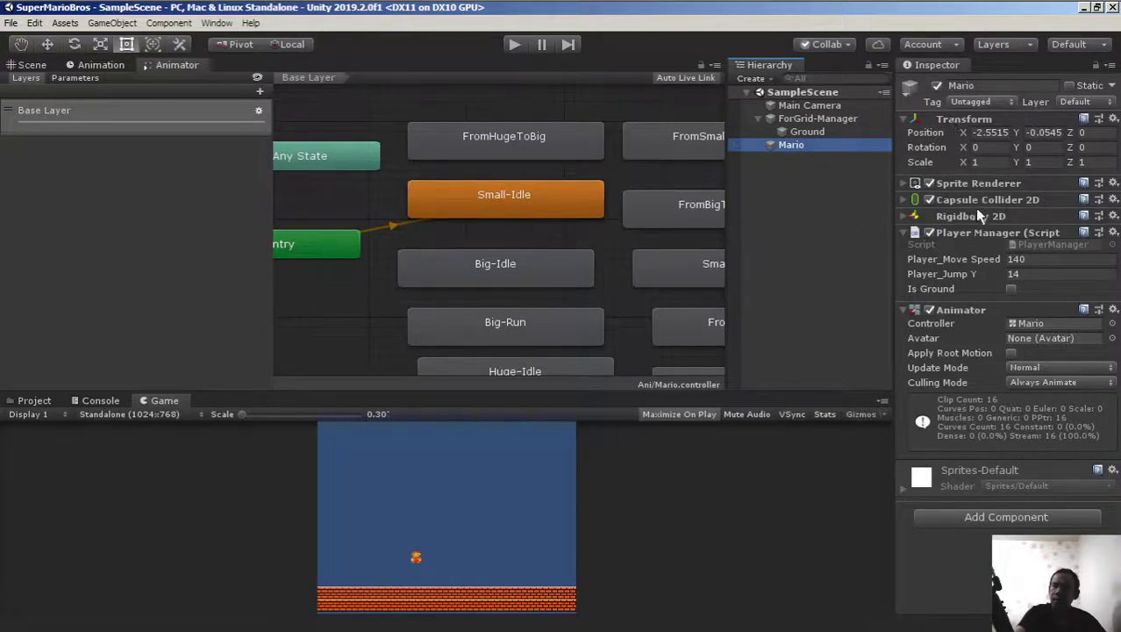
click(911, 126)
click(909, 121)
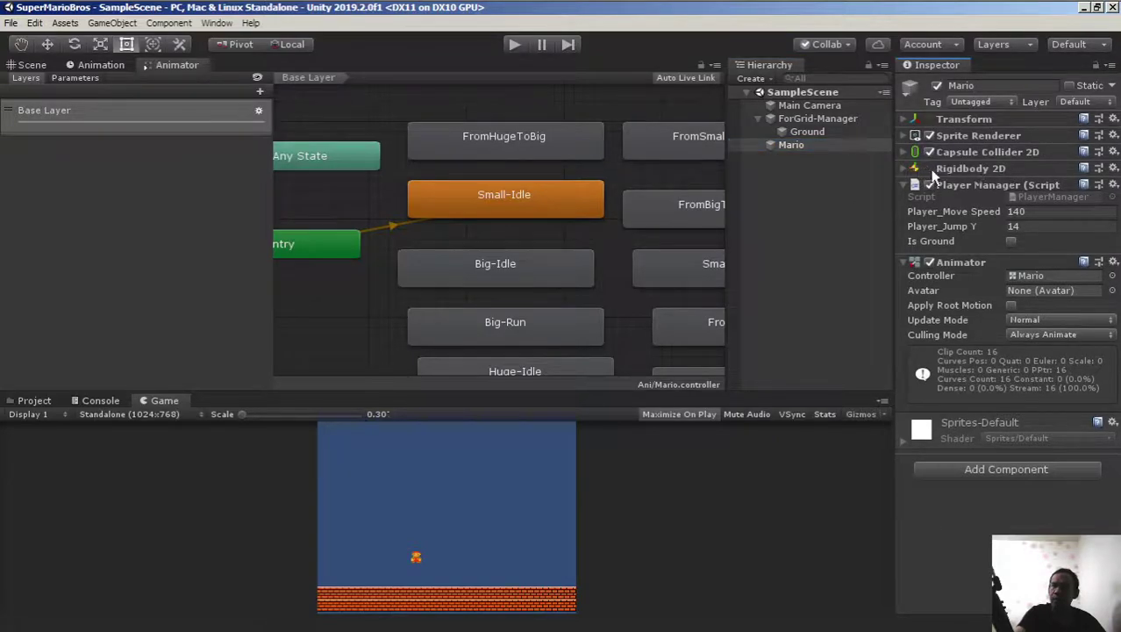
click(905, 168)
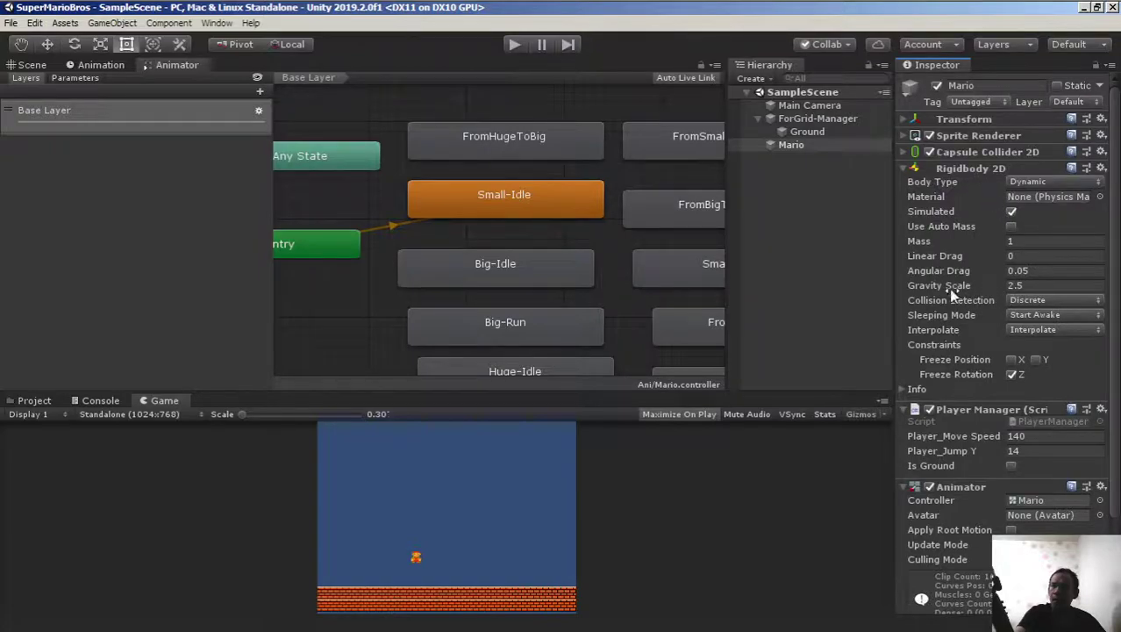
click(1034, 285)
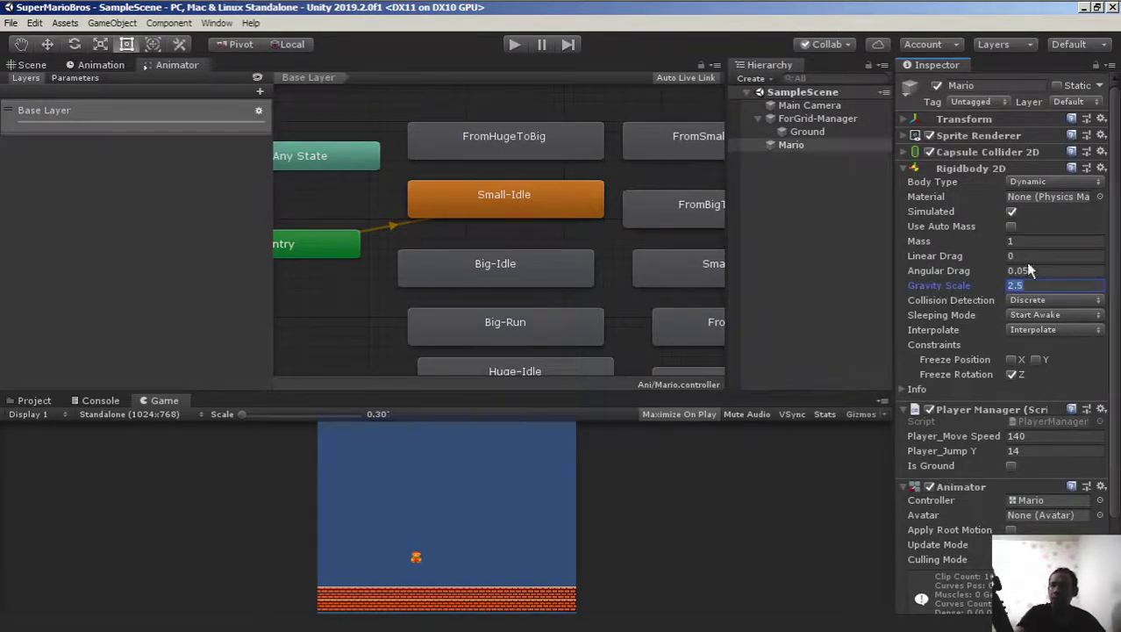
text(3)
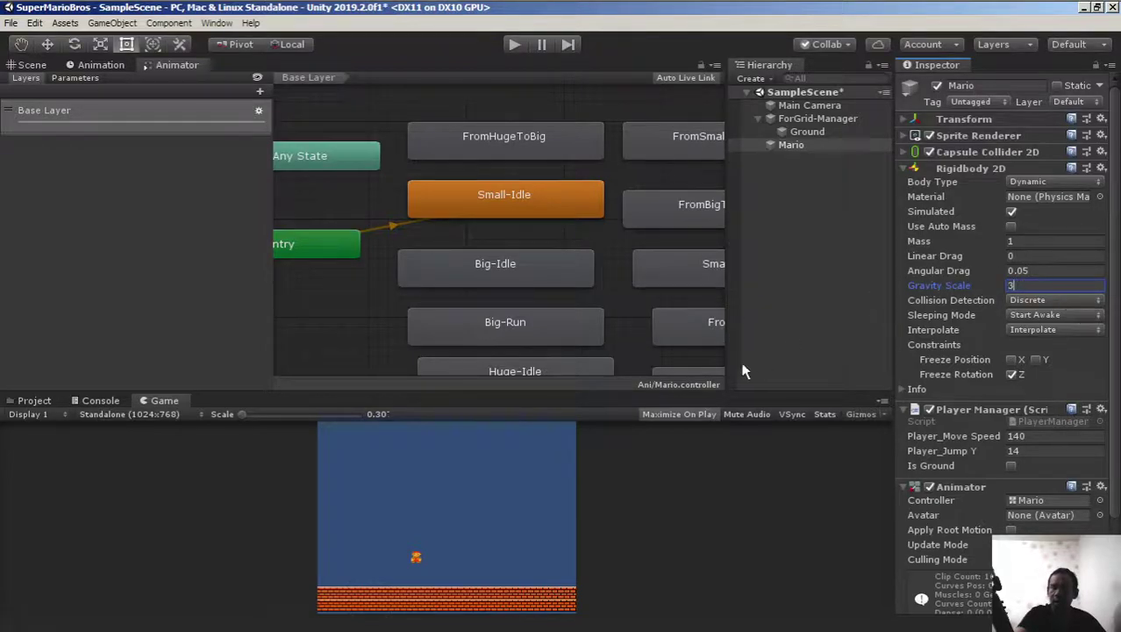
Play-test Mario's jump and movement with the changed gravity, stop the game and reselect Mario in the scene
click(514, 51)
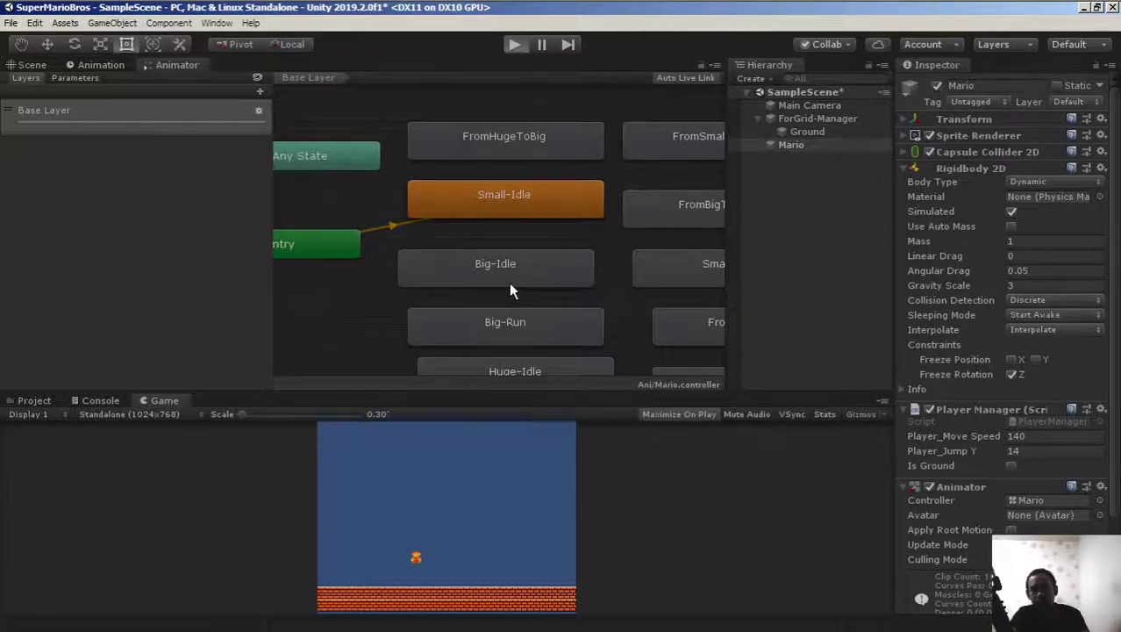
key(space)
key(space)
key(Right)
key(Left)
key(space)
key(space)
key(Right)
key(space)
key(Left)
key(Right)
key(space)
key(Left)
key(space)
key(Right)
key(space)
key(space)
key(Right)
key(Left)
key(Right)
key(space)
key(space)
key(Left)
key(space)
key(Right)
key(space)
key(Left)
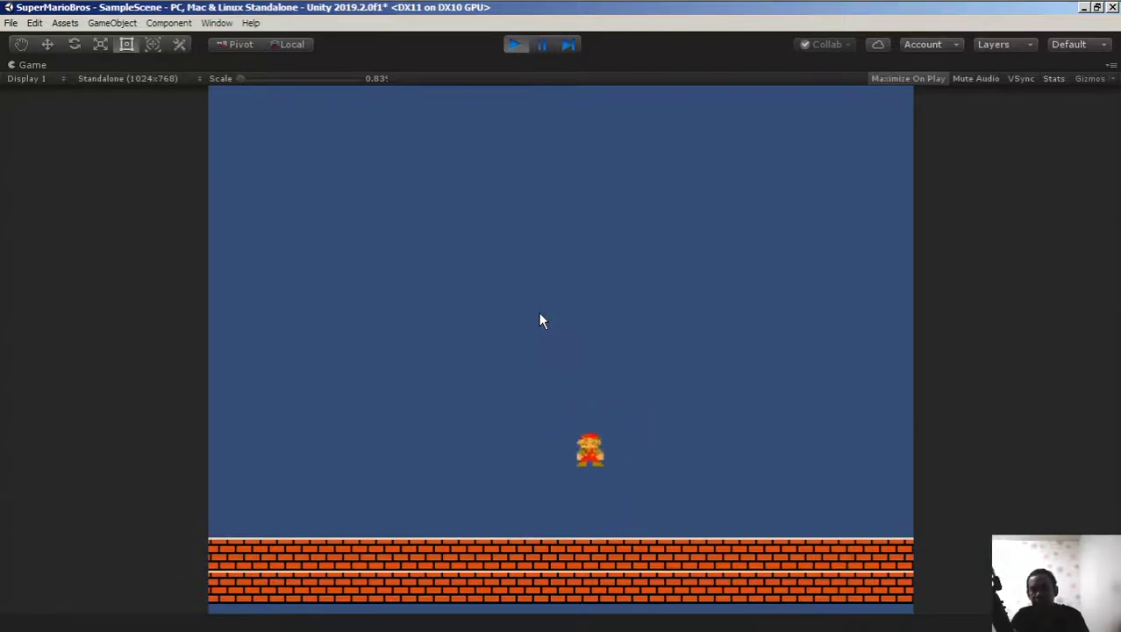
key(space)
key(Right)
key(space)
key(Left)
key(space)
key(Right)
key(space)
key(Left)
key(space)
key(Right)
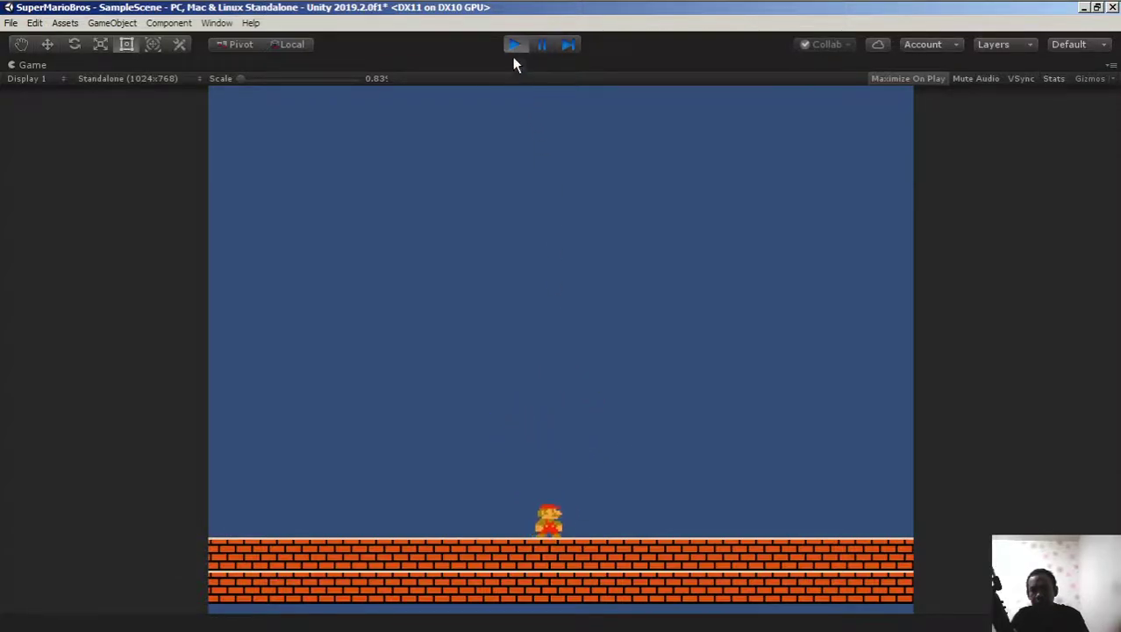
click(514, 47)
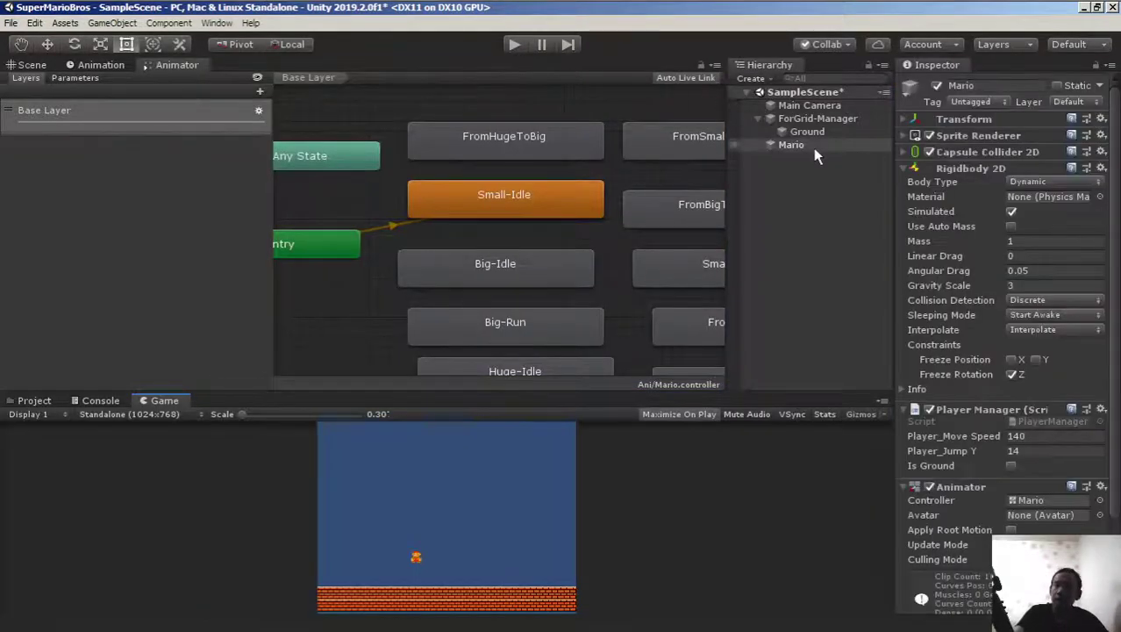
click(793, 146)
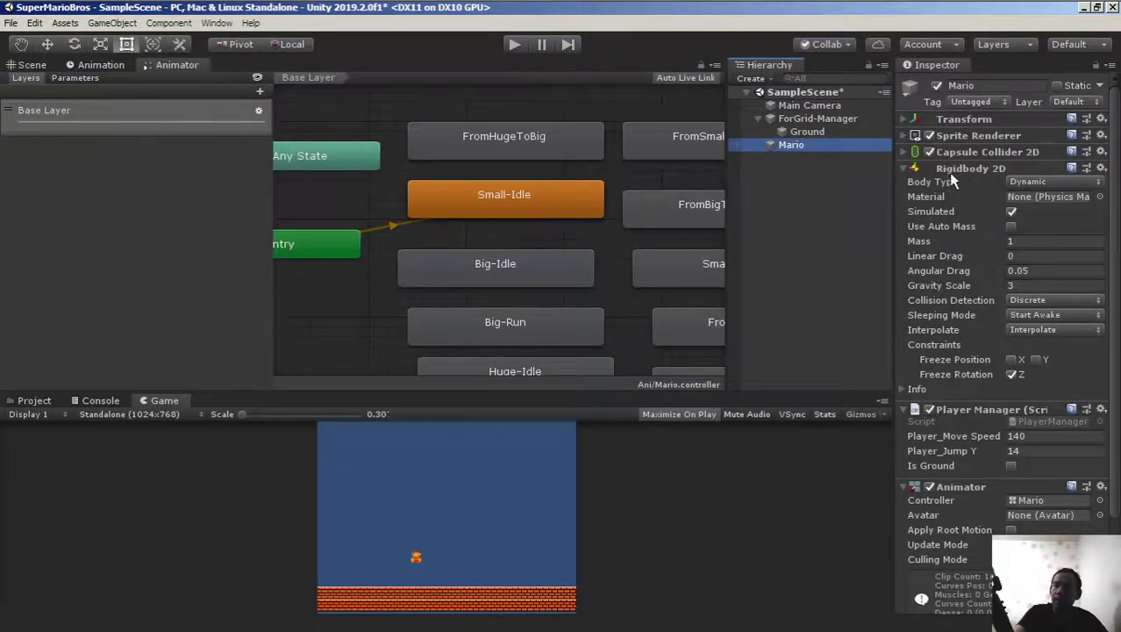
Review Mario's Gravity Scale, collapse the Rigidbody 2D component, and check the Player Manager's move speed and jump values
click(1024, 285)
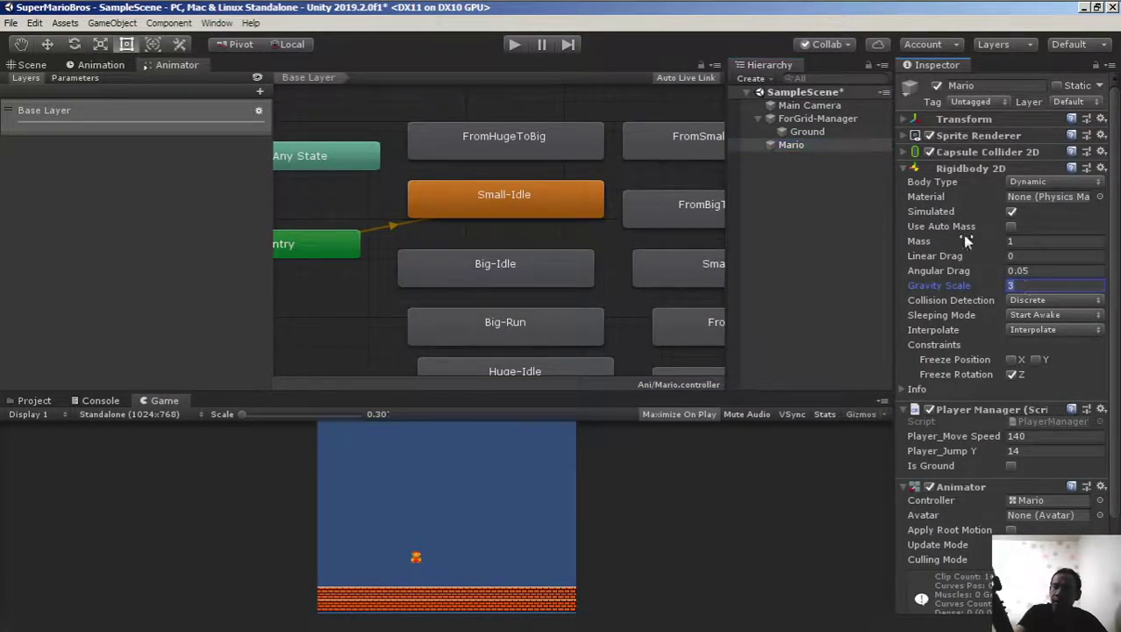
click(905, 168)
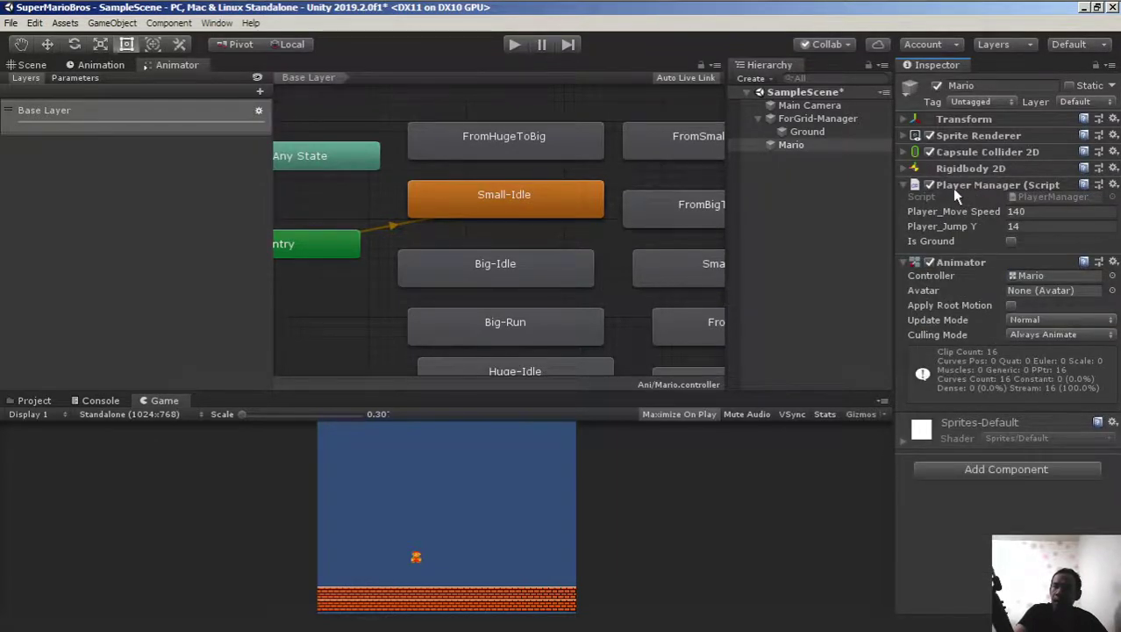
click(1044, 216)
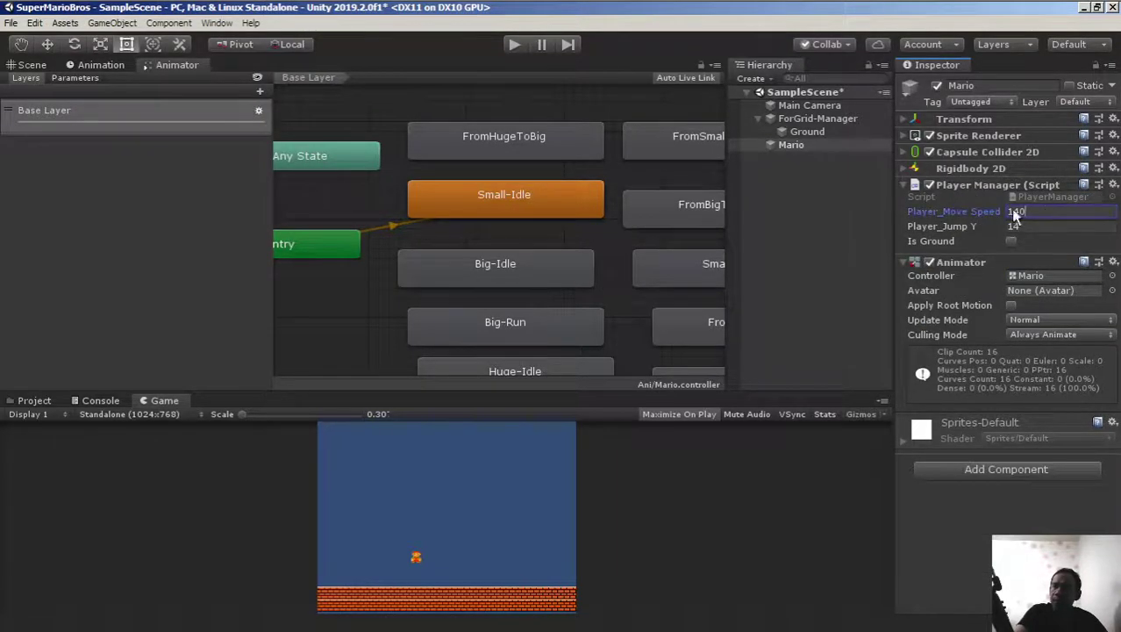
click(1025, 227)
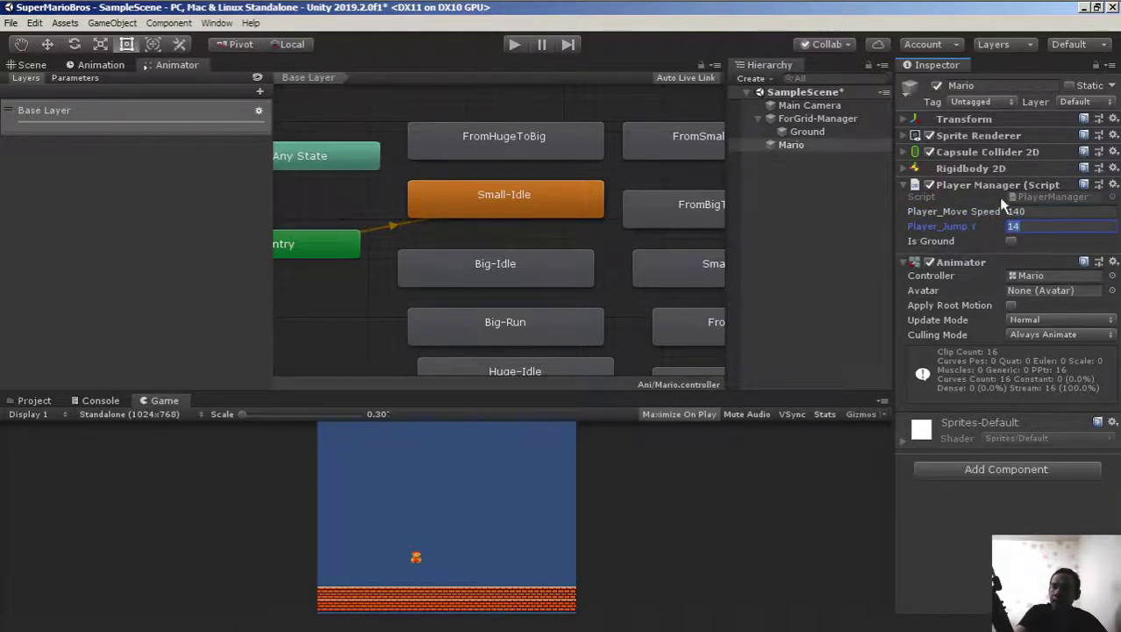
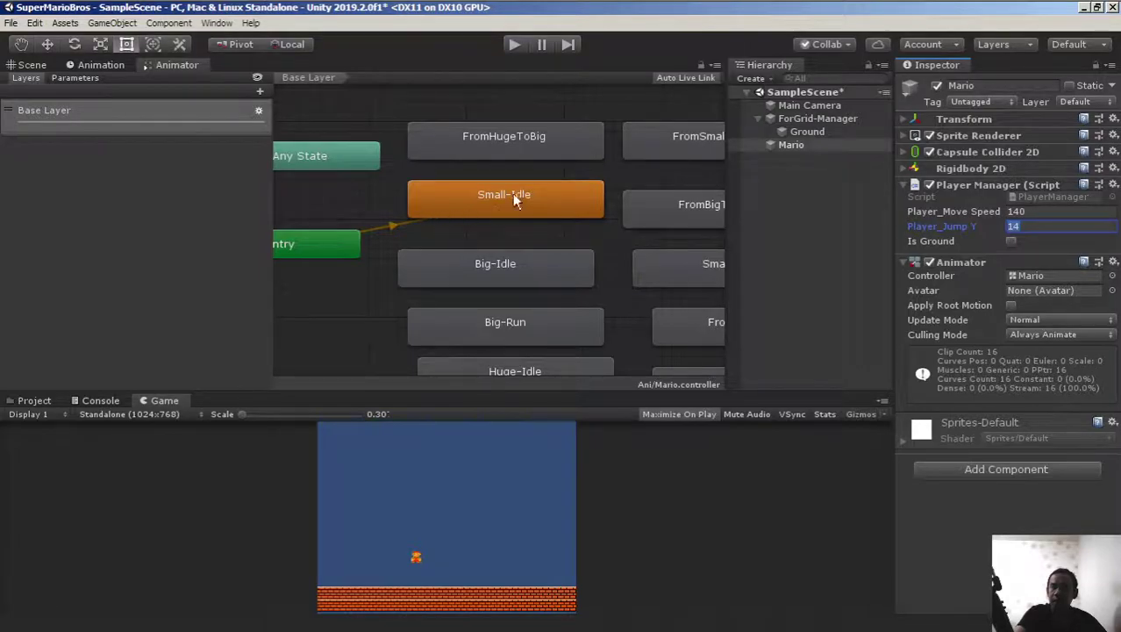
Save the current scene and the whole project
click(10, 26)
click(26, 77)
click(11, 23)
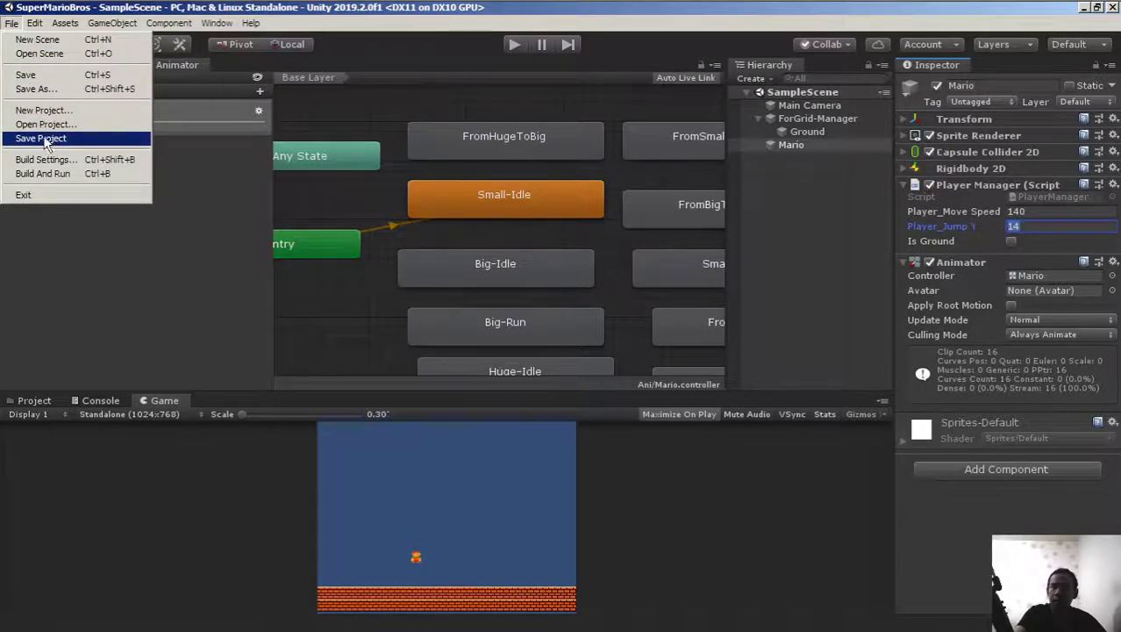
click(41, 139)
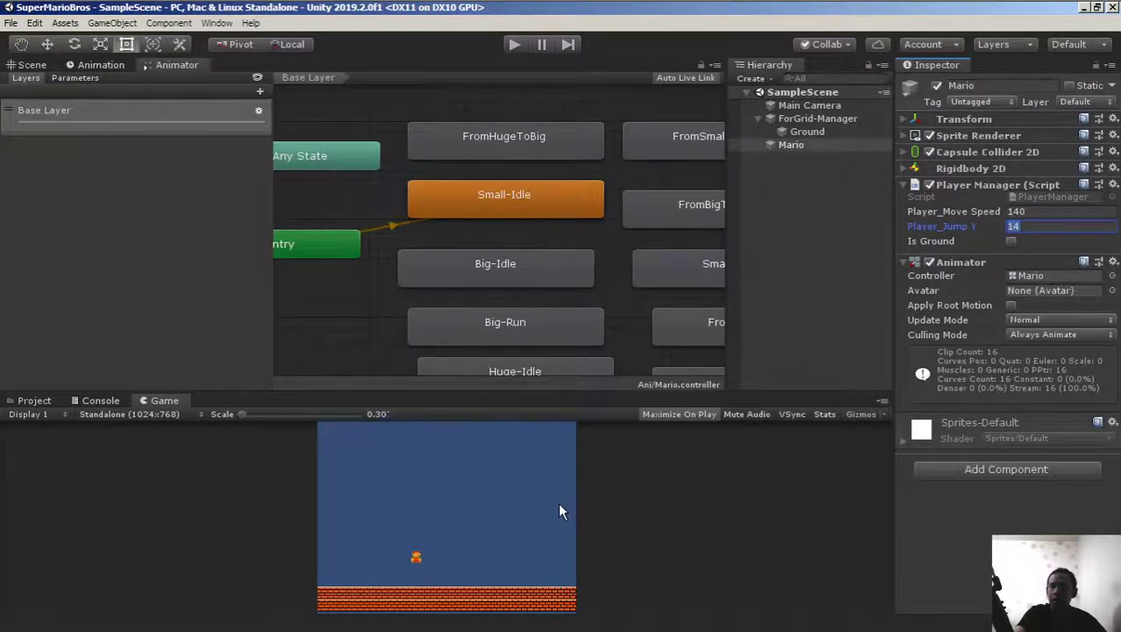